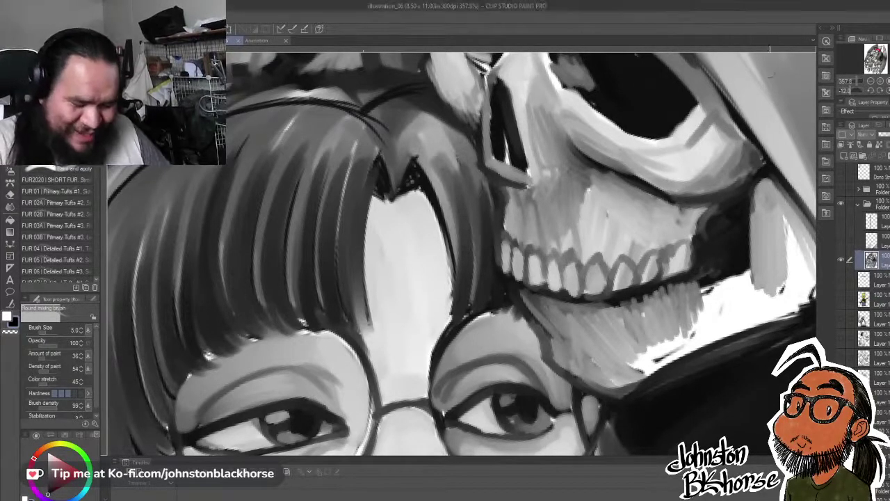
- Set the mixing brush size to 10 and smooth light grey strokes along the lower edge of the skull's jawbone
{"action": "left_click_drag", "start_coordinate": [702, 353], "coordinate": [720, 285]}
{"action": "left_click_drag", "start_coordinate": [708, 252], "coordinate": [654, 302]}
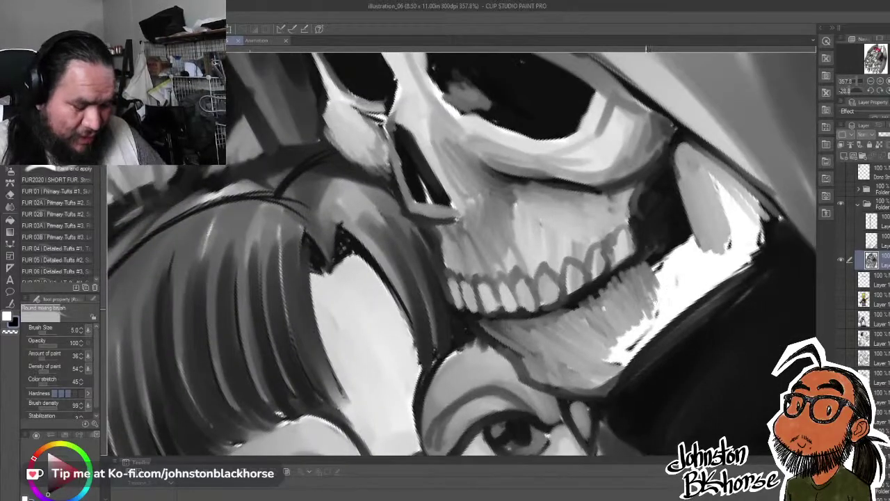
{"action": "key", "text": "x"}
{"action": "key", "text": "]"}
{"action": "key", "text": "]"}
{"action": "key", "text": "]"}
{"action": "key", "text": "]"}
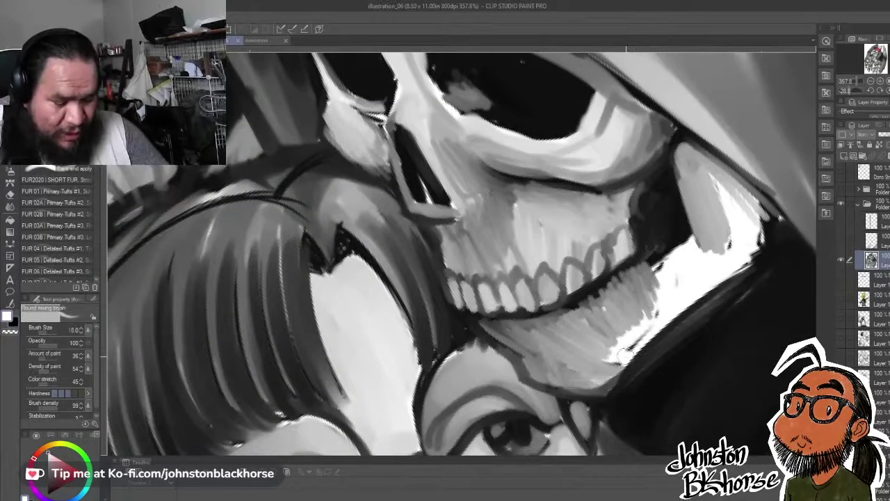
{"action": "mouse_move", "coordinate": [609, 357]}
{"action": "left_mouse_down"}
{"action": "mouse_move", "coordinate": [673, 282]}
{"action": "mouse_move", "coordinate": [707, 263]}
{"action": "left_mouse_up"}
{"action": "left_click_drag", "start_coordinate": [603, 377], "coordinate": [708, 279]}
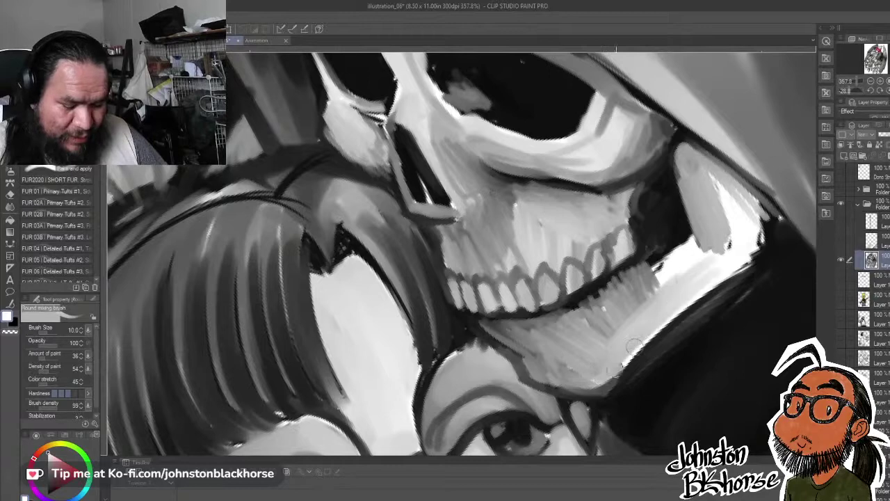
- Blend the remaining white patches across the rear corner and upright part of the skull's jawbone
{"action": "mouse_move", "coordinate": [633, 345]}
{"action": "left_mouse_down"}
{"action": "mouse_move", "coordinate": [705, 282]}
{"action": "mouse_move", "coordinate": [631, 317]}
{"action": "mouse_move", "coordinate": [697, 259]}
{"action": "mouse_move", "coordinate": [618, 327]}
{"action": "mouse_move", "coordinate": [673, 255]}
{"action": "left_mouse_up"}
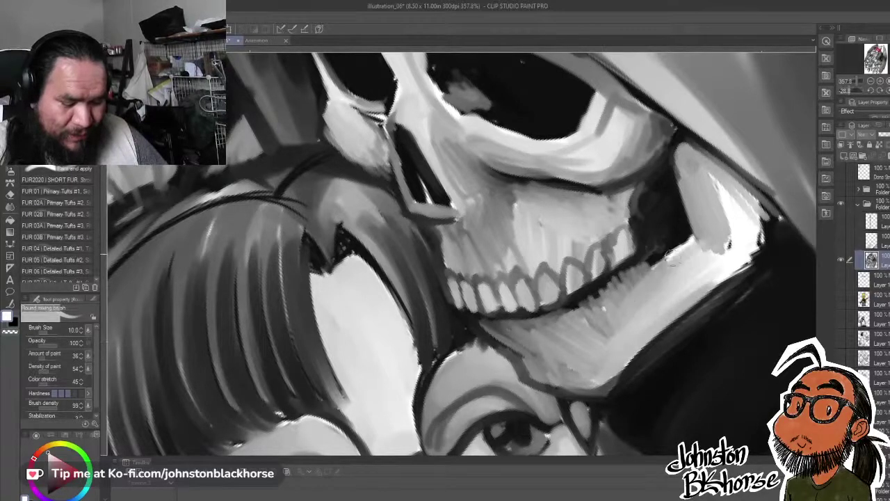
{"action": "mouse_move", "coordinate": [629, 307]}
{"action": "left_mouse_down"}
{"action": "mouse_move", "coordinate": [693, 237]}
{"action": "mouse_move", "coordinate": [689, 227]}
{"action": "left_mouse_up"}
{"action": "mouse_move", "coordinate": [725, 268]}
{"action": "left_mouse_down"}
{"action": "mouse_move", "coordinate": [708, 342]}
{"action": "mouse_move", "coordinate": [680, 323]}
{"action": "mouse_move", "coordinate": [696, 256]}
{"action": "mouse_move", "coordinate": [695, 316]}
{"action": "mouse_move", "coordinate": [708, 355]}
{"action": "mouse_move", "coordinate": [723, 327]}
{"action": "mouse_move", "coordinate": [730, 363]}
{"action": "mouse_move", "coordinate": [739, 327]}
{"action": "mouse_move", "coordinate": [728, 279]}
{"action": "mouse_move", "coordinate": [735, 366]}
{"action": "mouse_move", "coordinate": [669, 372]}
{"action": "mouse_move", "coordinate": [731, 348]}
{"action": "mouse_move", "coordinate": [747, 257]}
{"action": "left_mouse_up"}
- Paint black along the underside and rear corner of the jawbone to give it a clean edge against the dark cloth
{"action": "key", "text": "x"}
{"action": "left_click_drag", "start_coordinate": [632, 387], "coordinate": [722, 301]}
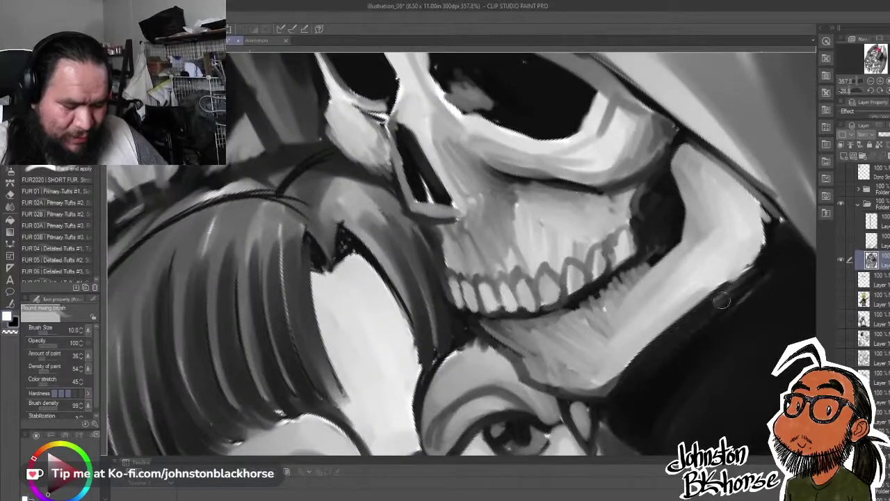
{"action": "left_click_drag", "start_coordinate": [665, 343], "coordinate": [769, 253]}
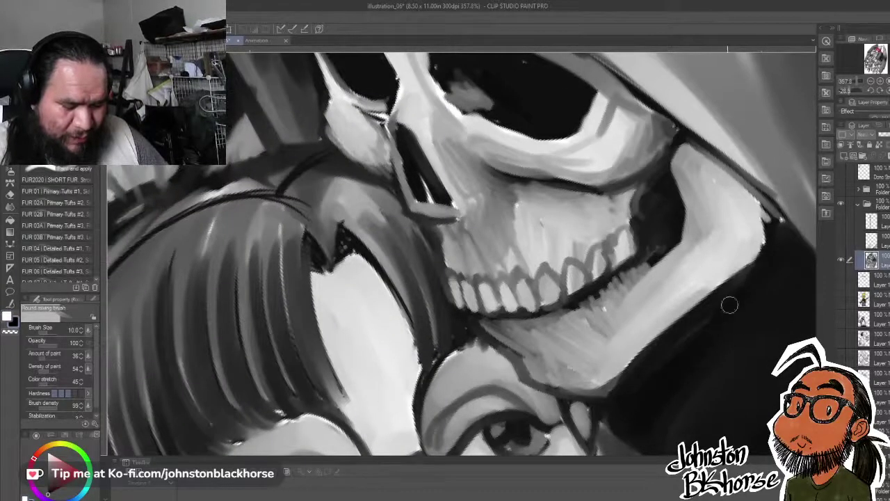
{"action": "mouse_move", "coordinate": [669, 351]}
{"action": "left_mouse_down"}
{"action": "mouse_move", "coordinate": [751, 268]}
{"action": "mouse_move", "coordinate": [737, 412]}
{"action": "left_mouse_up"}
{"action": "mouse_move", "coordinate": [669, 390]}
{"action": "left_mouse_down"}
{"action": "mouse_move", "coordinate": [651, 406]}
{"action": "mouse_move", "coordinate": [672, 386]}
{"action": "mouse_move", "coordinate": [673, 334]}
{"action": "mouse_move", "coordinate": [686, 372]}
{"action": "left_mouse_up"}
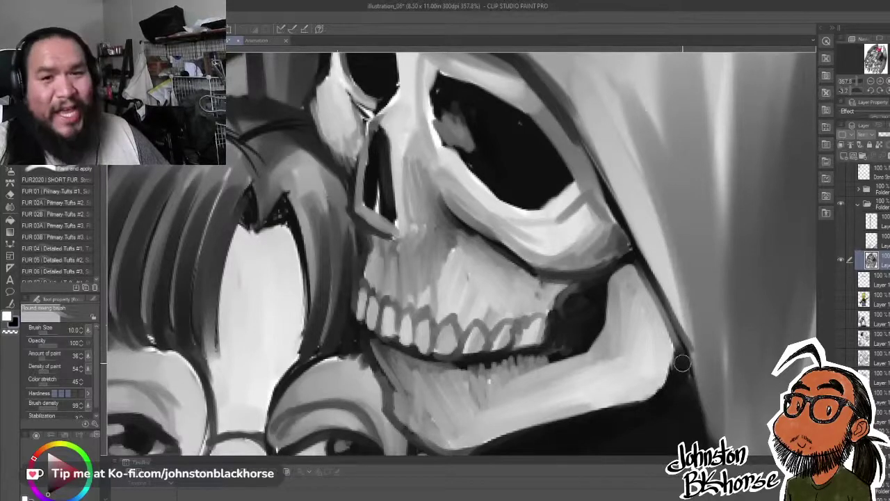
- Smooth the jagged grey strokes directly beneath the skull's upper teeth into an even lower jaw edge
{"action": "scroll", "coordinate": [682, 363], "scroll_direction": "down", "scroll_amount": 4}
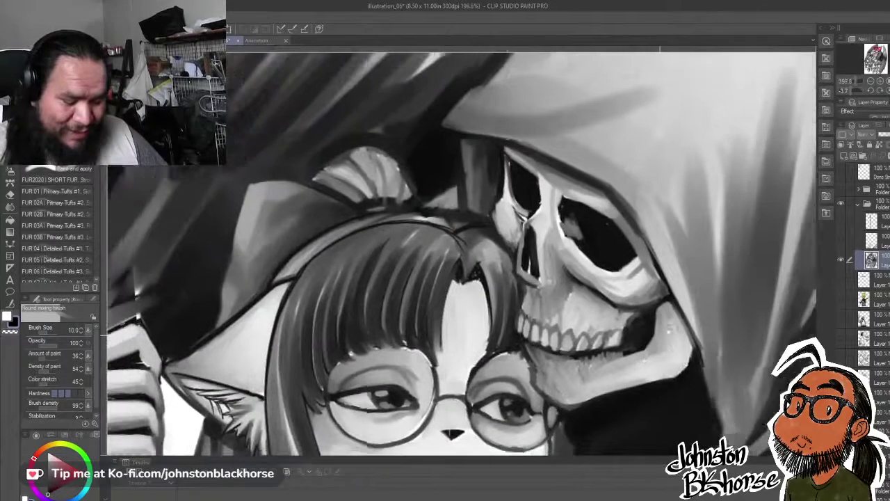
{"action": "scroll", "coordinate": [671, 351], "scroll_direction": "up", "scroll_amount": 4}
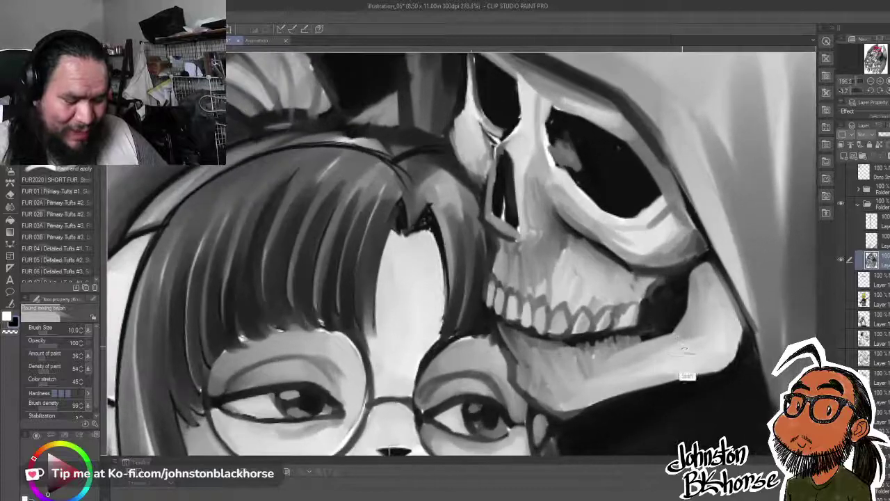
{"action": "scroll", "coordinate": [685, 376], "scroll_direction": "up", "scroll_amount": 5}
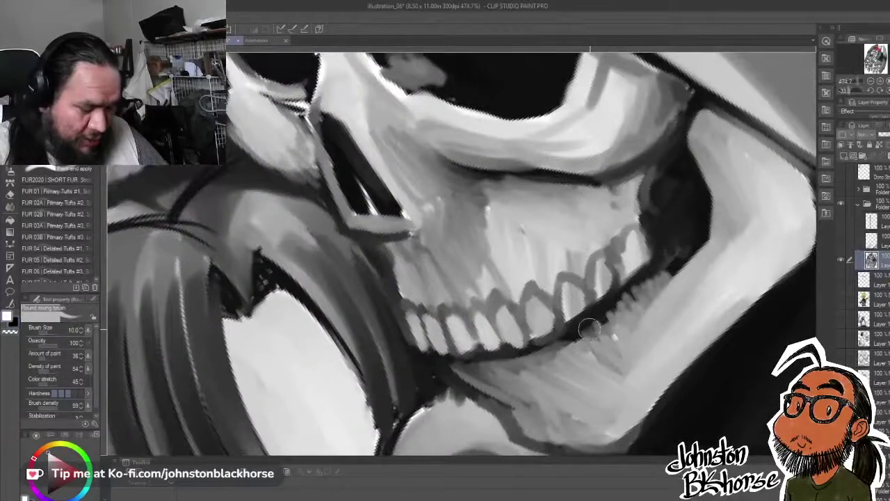
{"action": "mouse_move", "coordinate": [572, 339]}
{"action": "left_mouse_down"}
{"action": "mouse_move", "coordinate": [659, 267]}
{"action": "mouse_move", "coordinate": [603, 361]}
{"action": "mouse_move", "coordinate": [653, 329]}
{"action": "left_mouse_up"}
- Set the brush size to 4 and refine the light shapes and outlines of the skull's front teeth
{"action": "key", "text": "bracketleft"}
{"action": "key", "text": "bracketleft"}
{"action": "key", "text": "bracketleft"}
{"action": "key", "text": "bracketleft"}
{"action": "key", "text": "bracketleft"}
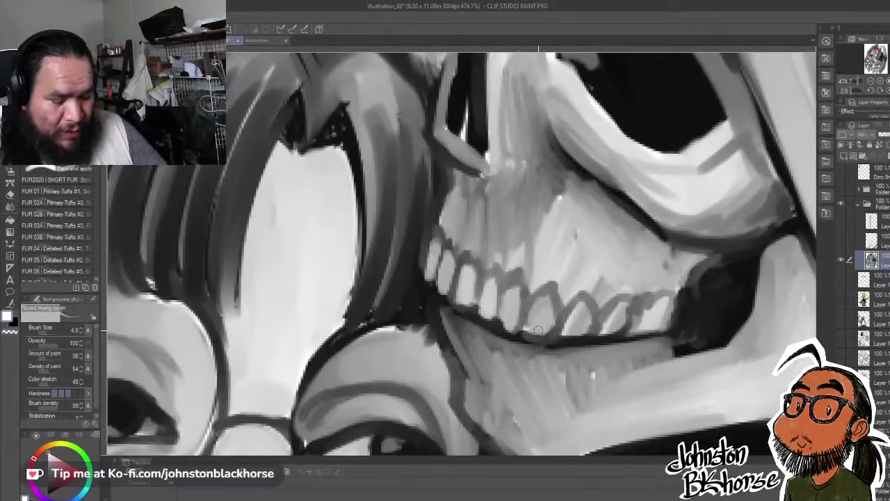
{"action": "key", "text": "x"}
{"action": "key", "text": "x"}
{"action": "mouse_move", "coordinate": [519, 305]}
{"action": "left_mouse_down"}
{"action": "mouse_move", "coordinate": [510, 296]}
{"action": "mouse_move", "coordinate": [512, 326]}
{"action": "left_mouse_up"}
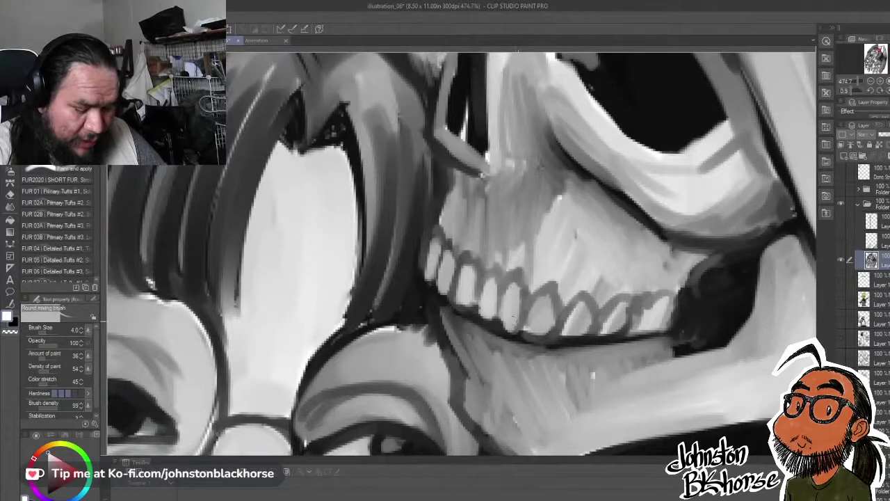
{"action": "mouse_move", "coordinate": [513, 289]}
{"action": "left_mouse_down"}
{"action": "mouse_move", "coordinate": [510, 315]}
{"action": "mouse_move", "coordinate": [496, 292]}
{"action": "mouse_move", "coordinate": [572, 333]}
{"action": "left_mouse_up"}
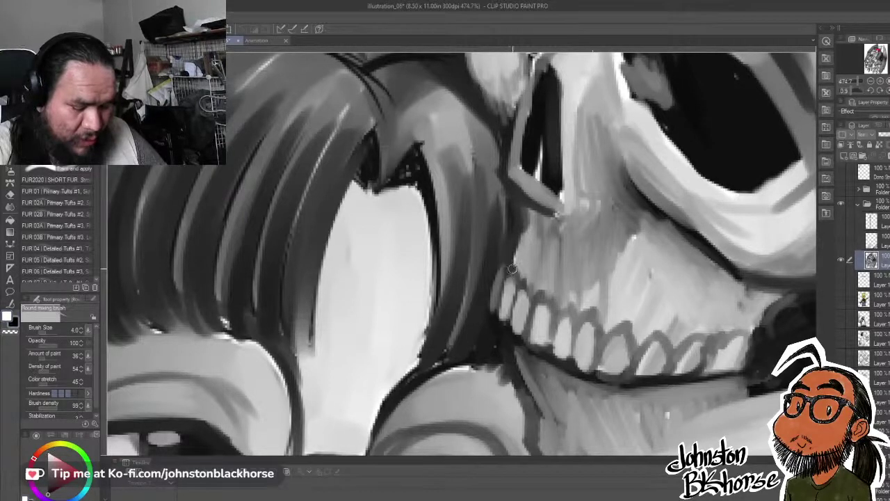
{"action": "mouse_move", "coordinate": [509, 271]}
{"action": "left_mouse_down"}
{"action": "mouse_move", "coordinate": [533, 304]}
{"action": "mouse_move", "coordinate": [545, 298]}
{"action": "mouse_move", "coordinate": [558, 318]}
{"action": "mouse_move", "coordinate": [569, 310]}
{"action": "mouse_move", "coordinate": [597, 334]}
{"action": "left_mouse_up"}
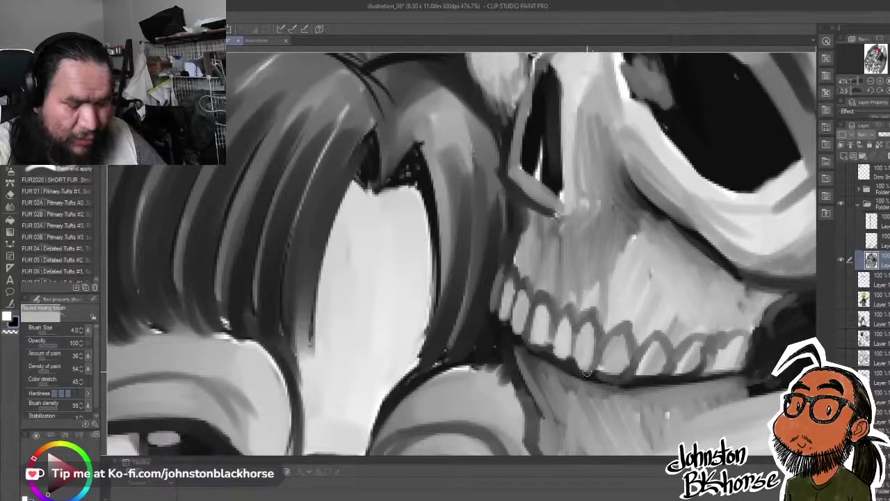
- Brighten the middle teeth of the skull and sharpen their rounded tips against the dark mouth line
{"action": "left_click_drag", "start_coordinate": [637, 371], "coordinate": [652, 357]}
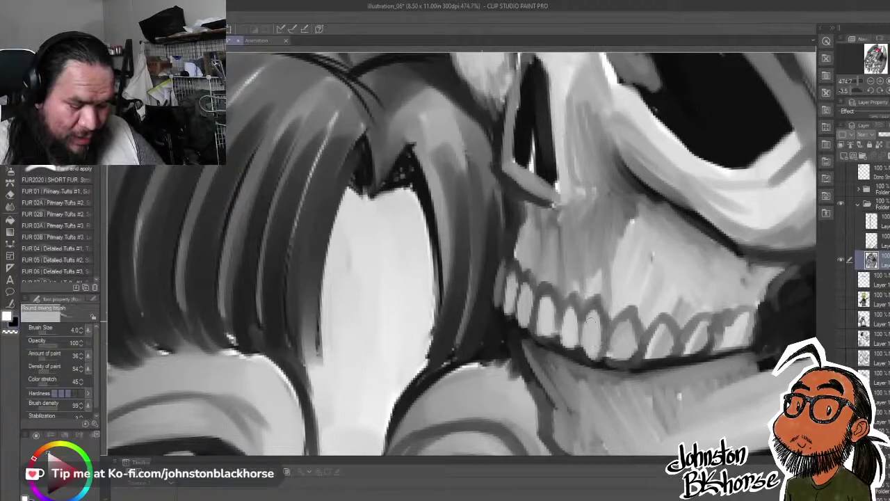
{"action": "left_click_drag", "start_coordinate": [597, 340], "coordinate": [596, 349]}
{"action": "mouse_move", "coordinate": [587, 329]}
{"action": "left_mouse_down"}
{"action": "mouse_move", "coordinate": [588, 345]}
{"action": "mouse_move", "coordinate": [602, 349]}
{"action": "left_mouse_up"}
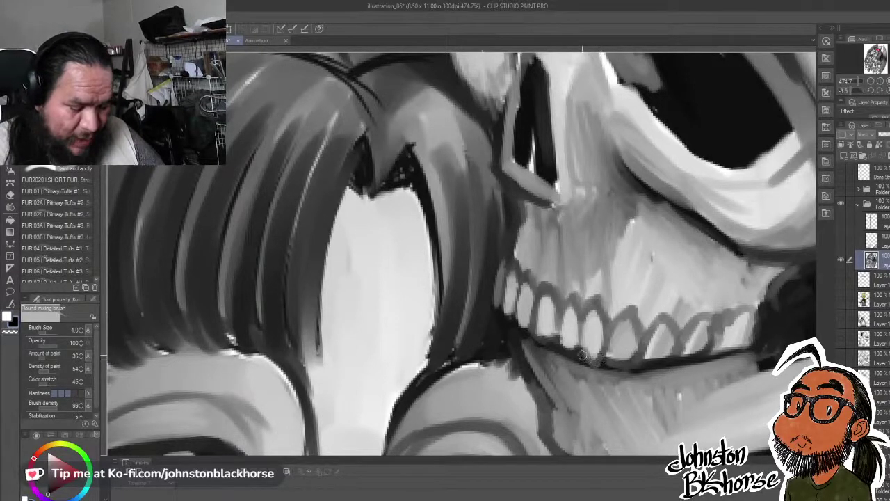
{"action": "key", "text": "x"}
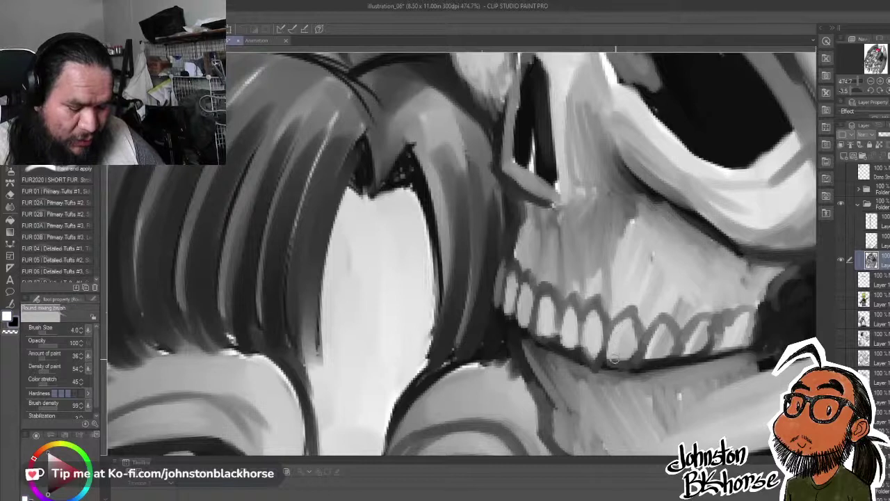
- Define the rearmost upper teeth and paint the gap behind the last tooth solid dark
{"action": "key", "text": "ctrl"}
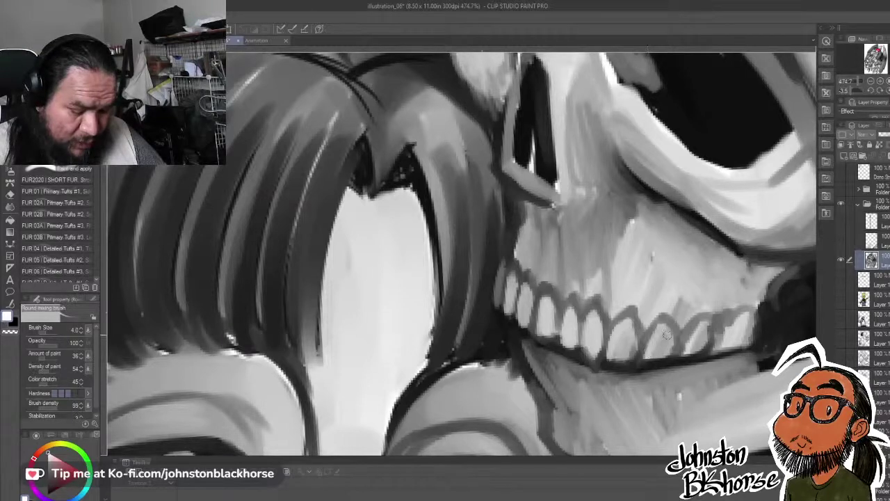
{"action": "left_click_drag", "start_coordinate": [706, 295], "coordinate": [636, 304]}
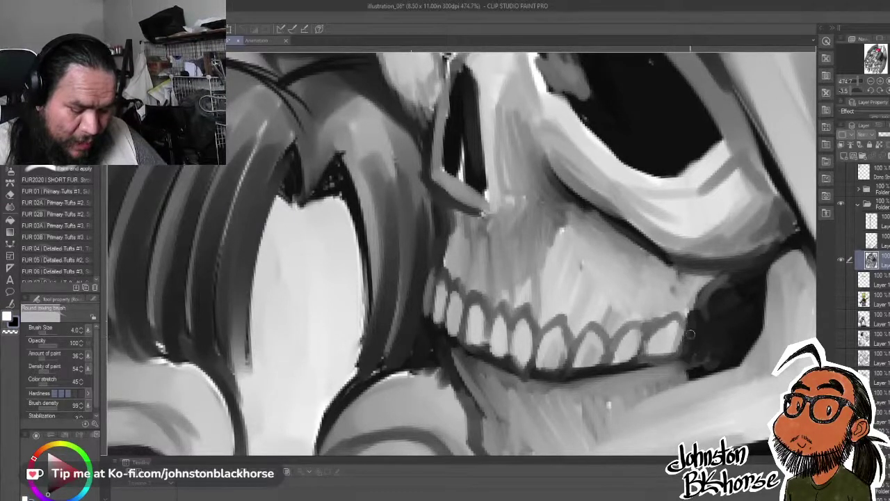
{"action": "mouse_move", "coordinate": [691, 335]}
{"action": "left_mouse_down"}
{"action": "mouse_move", "coordinate": [718, 277]}
{"action": "mouse_move", "coordinate": [709, 333]}
{"action": "mouse_move", "coordinate": [691, 365]}
{"action": "left_mouse_up"}
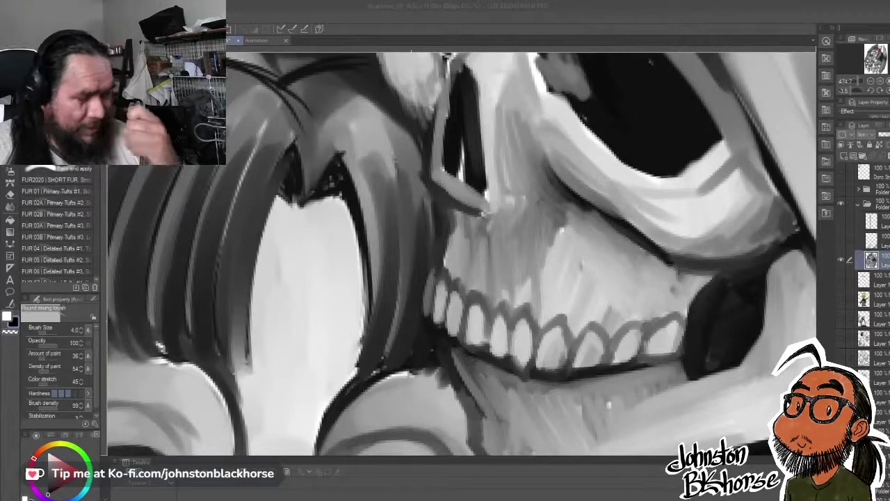
- Shade the bone between the skull's two eye sockets with a soft grey stroke above the nose cavity
{"action": "left_click_drag", "start_coordinate": [480, 157], "coordinate": [549, 311]}
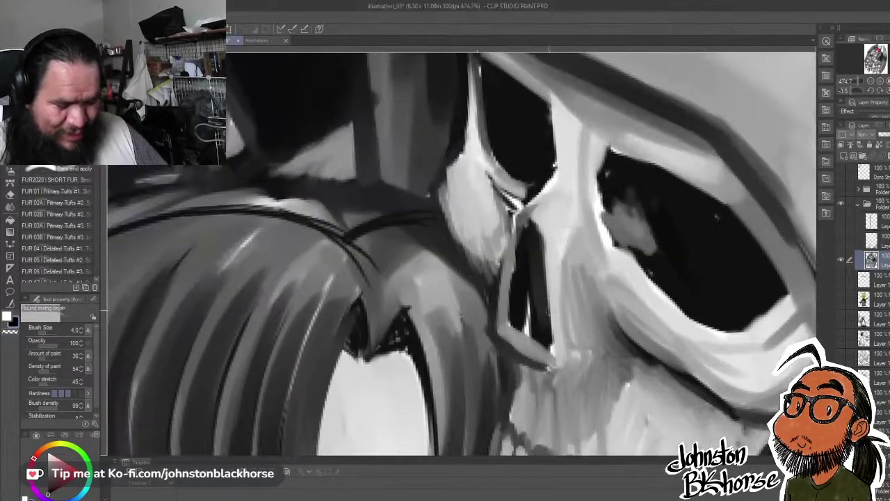
{"action": "key", "text": "x"}
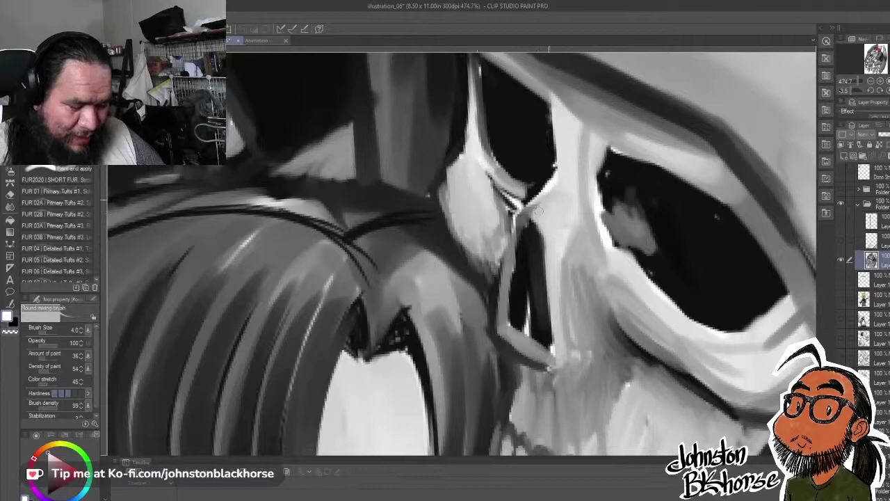
{"action": "mouse_move", "coordinate": [562, 185]}
{"action": "left_mouse_down"}
{"action": "mouse_move", "coordinate": [581, 248]}
{"action": "mouse_move", "coordinate": [551, 271]}
{"action": "mouse_move", "coordinate": [563, 271]}
{"action": "left_mouse_up"}
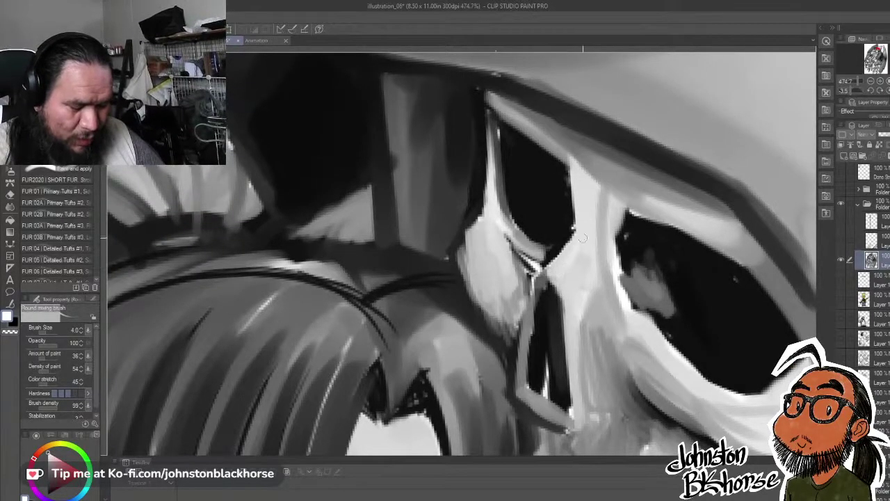
{"action": "mouse_move", "coordinate": [583, 238]}
{"action": "left_mouse_down"}
{"action": "mouse_move", "coordinate": [566, 251]}
{"action": "mouse_move", "coordinate": [598, 207]}
{"action": "left_mouse_up"}
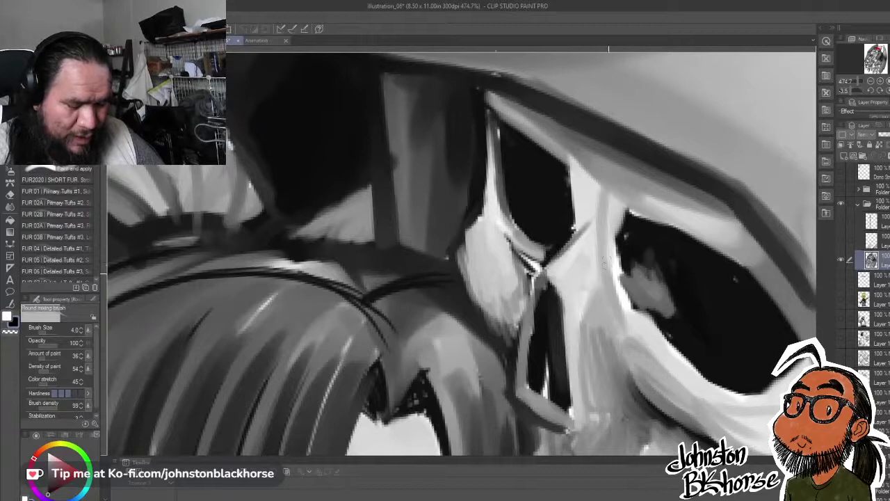
- Clean up the inner rim and black interior of the skull's larger eye socket
{"action": "key", "text": "x"}
{"action": "mouse_move", "coordinate": [621, 297]}
{"action": "left_mouse_down"}
{"action": "mouse_move", "coordinate": [610, 272]}
{"action": "mouse_move", "coordinate": [622, 292]}
{"action": "mouse_move", "coordinate": [615, 269]}
{"action": "mouse_move", "coordinate": [632, 299]}
{"action": "left_mouse_up"}
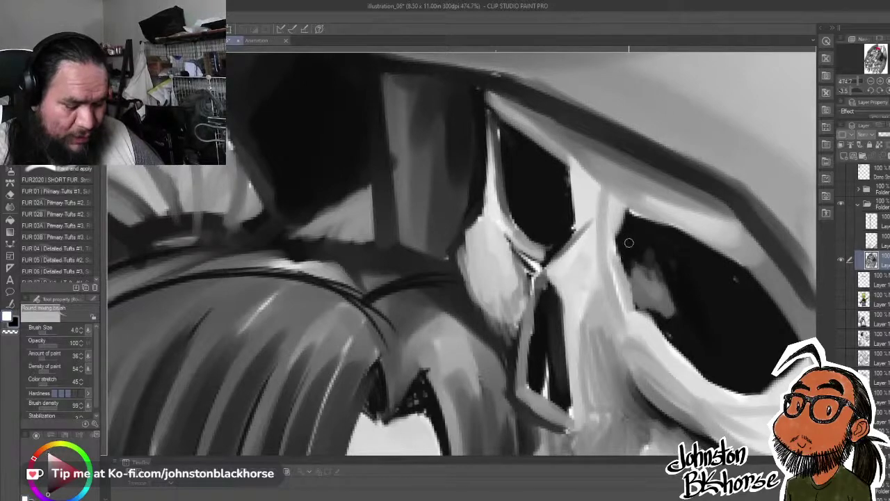
{"action": "left_click_drag", "start_coordinate": [672, 256], "coordinate": [665, 356]}
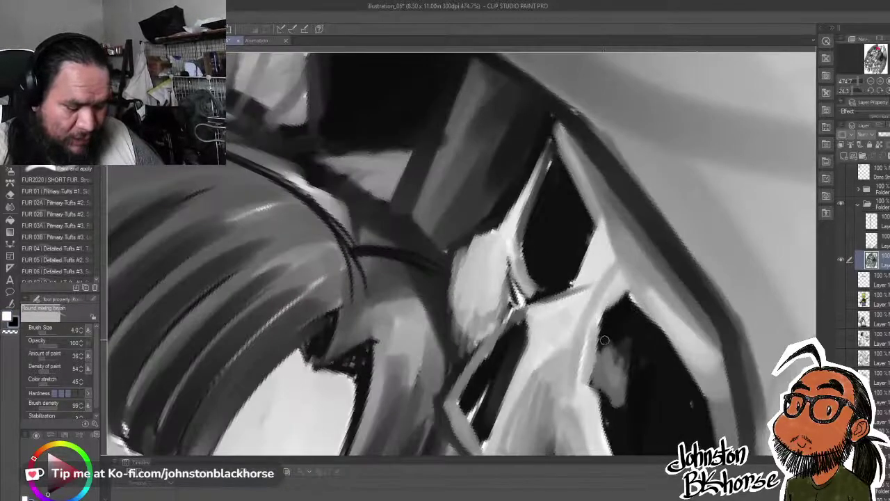
{"action": "left_click_drag", "start_coordinate": [674, 316], "coordinate": [621, 249]}
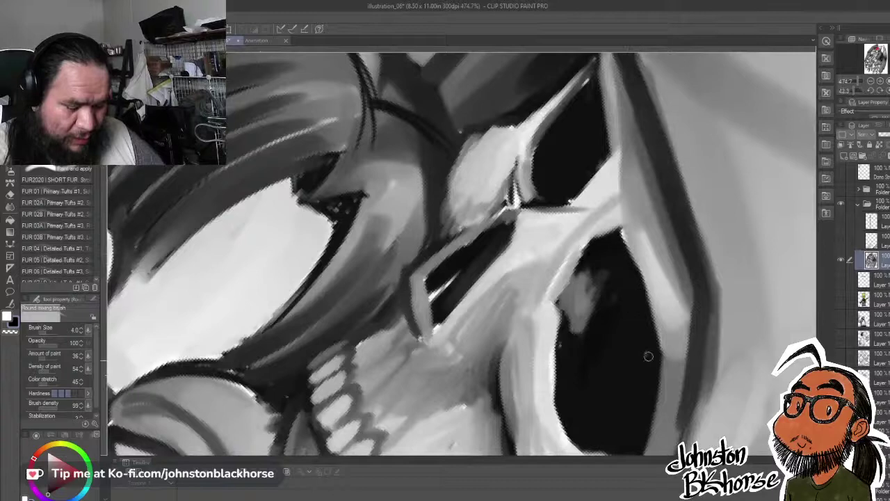
{"action": "mouse_move", "coordinate": [602, 321]}
{"action": "left_mouse_down"}
{"action": "mouse_move", "coordinate": [641, 250]}
{"action": "mouse_move", "coordinate": [599, 292]}
{"action": "mouse_move", "coordinate": [598, 307]}
{"action": "left_mouse_up"}
{"action": "mouse_move", "coordinate": [599, 257]}
{"action": "left_mouse_down"}
{"action": "mouse_move", "coordinate": [601, 349]}
{"action": "mouse_move", "coordinate": [638, 372]}
{"action": "mouse_move", "coordinate": [678, 370]}
{"action": "mouse_move", "coordinate": [673, 185]}
{"action": "left_mouse_up"}
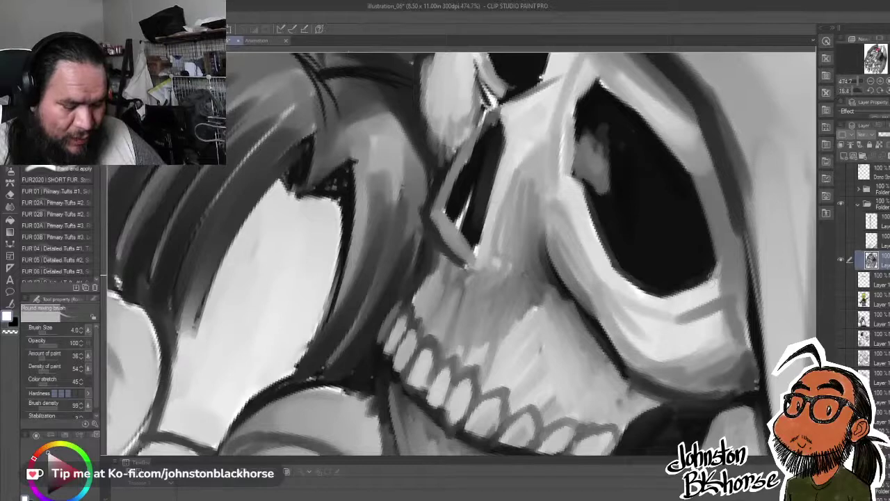
- Refine the bone where the smaller eye socket meets the top of the nose cavity
{"action": "key", "text": "ctrl"}
{"action": "left_click_drag", "start_coordinate": [702, 237], "coordinate": [628, 273]}
{"action": "left_click_drag", "start_coordinate": [569, 257], "coordinate": [605, 307]}
{"action": "left_click_drag", "start_coordinate": [588, 273], "coordinate": [582, 331]}
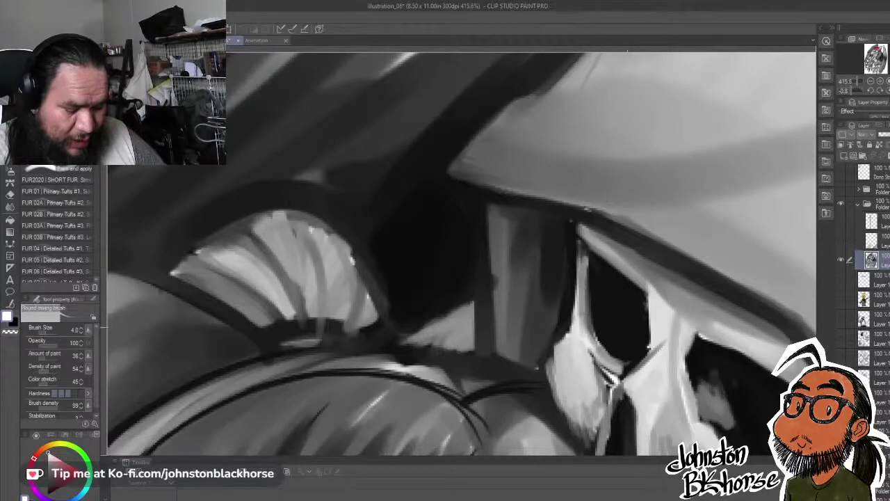
{"action": "mouse_move", "coordinate": [610, 370]}
{"action": "left_mouse_down"}
{"action": "mouse_move", "coordinate": [601, 313]}
{"action": "mouse_move", "coordinate": [599, 326]}
{"action": "mouse_move", "coordinate": [589, 304]}
{"action": "mouse_move", "coordinate": [603, 312]}
{"action": "mouse_move", "coordinate": [598, 321]}
{"action": "mouse_move", "coordinate": [622, 275]}
{"action": "mouse_move", "coordinate": [611, 304]}
{"action": "mouse_move", "coordinate": [626, 282]}
{"action": "mouse_move", "coordinate": [633, 379]}
{"action": "left_mouse_up"}
- Set the brush size to 8 and blend shading over the outer eye socket rim and cheekbone beside the hood
{"action": "key", "text": "x"}
{"action": "scroll", "coordinate": [633, 379], "scroll_direction": "down", "scroll_amount": 3}
{"action": "left_click_drag", "start_coordinate": [696, 315], "coordinate": [648, 217]}
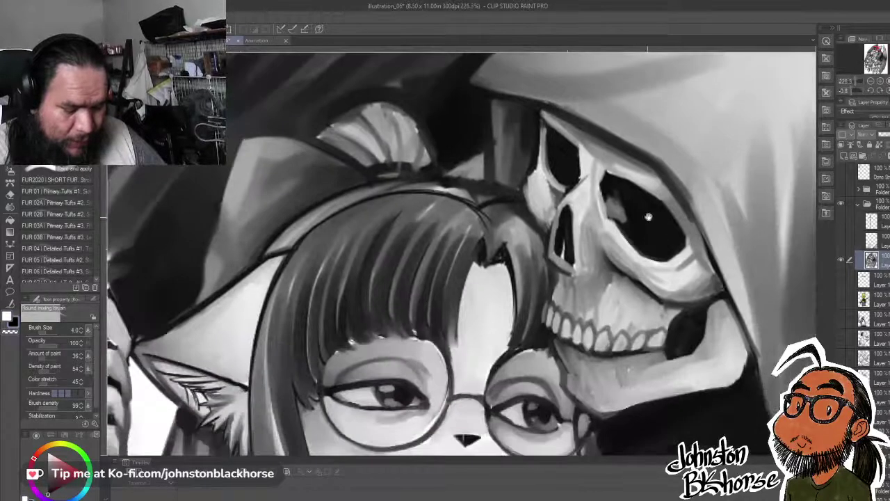
{"action": "left_click_drag", "start_coordinate": [667, 256], "coordinate": [634, 313]}
{"action": "key", "text": "bracketright"}
{"action": "key", "text": "bracketright"}
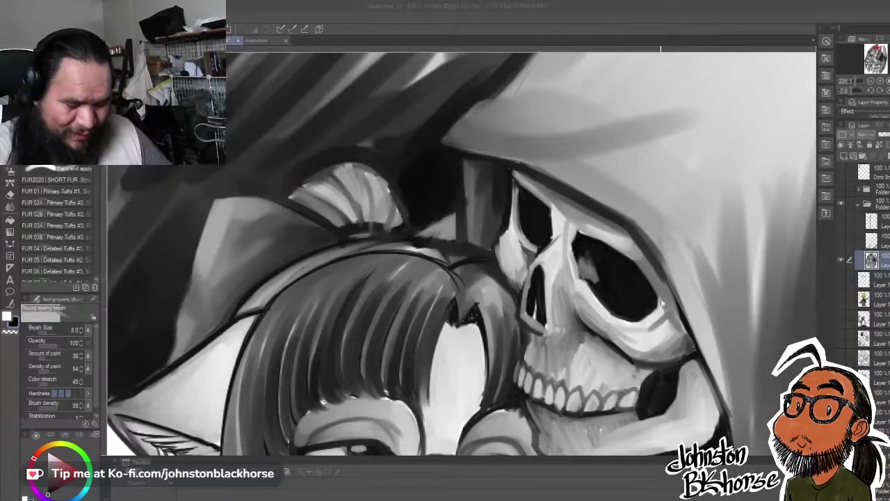
{"action": "left_click", "coordinate": [663, 277]}
{"action": "left_click_drag", "start_coordinate": [660, 272], "coordinate": [692, 344]}
{"action": "left_click_drag", "start_coordinate": [699, 352], "coordinate": [692, 320]}
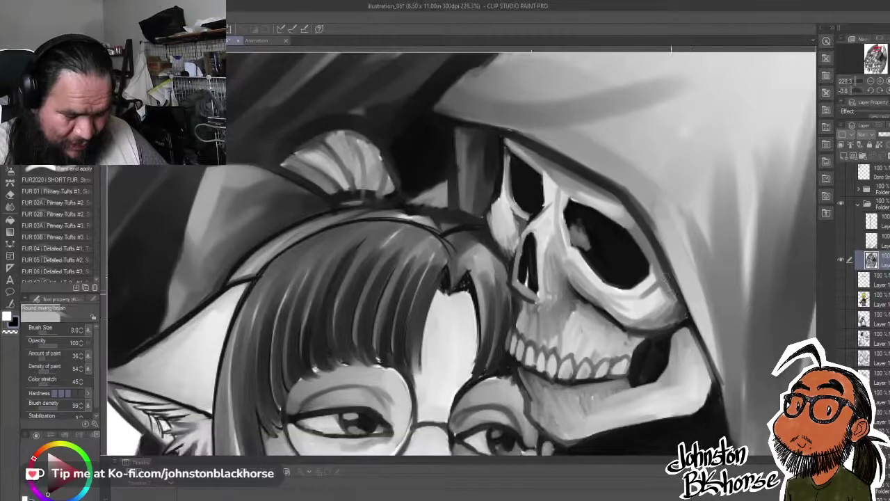
{"action": "mouse_move", "coordinate": [665, 281]}
{"action": "left_mouse_down"}
{"action": "mouse_move", "coordinate": [680, 310]}
{"action": "mouse_move", "coordinate": [672, 219]}
{"action": "left_mouse_up"}
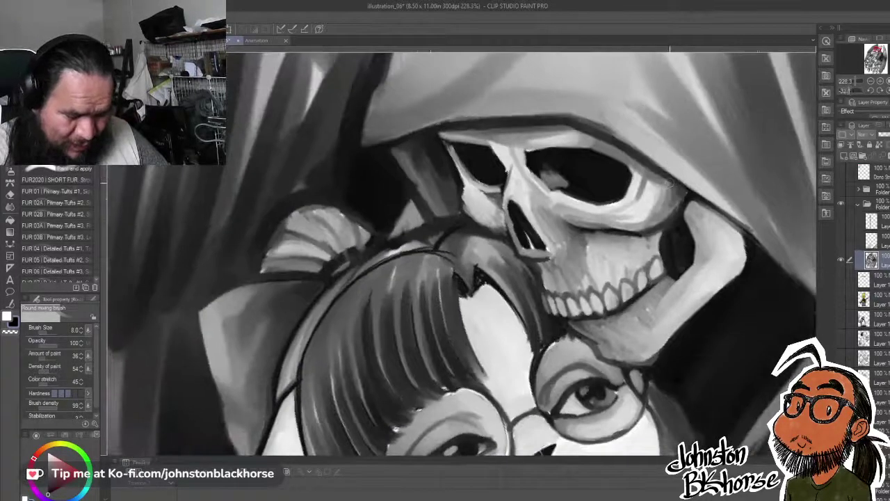
- Smooth the shading on the skull's far cheekbone where it borders the girl's hair
{"action": "mouse_move", "coordinate": [670, 185]}
{"action": "left_mouse_down"}
{"action": "mouse_move", "coordinate": [663, 217]}
{"action": "mouse_move", "coordinate": [694, 218]}
{"action": "mouse_move", "coordinate": [705, 230]}
{"action": "mouse_move", "coordinate": [668, 354]}
{"action": "left_mouse_up"}
{"action": "mouse_move", "coordinate": [622, 284]}
{"action": "left_mouse_down"}
{"action": "mouse_move", "coordinate": [657, 288]}
{"action": "mouse_move", "coordinate": [720, 332]}
{"action": "left_mouse_up"}
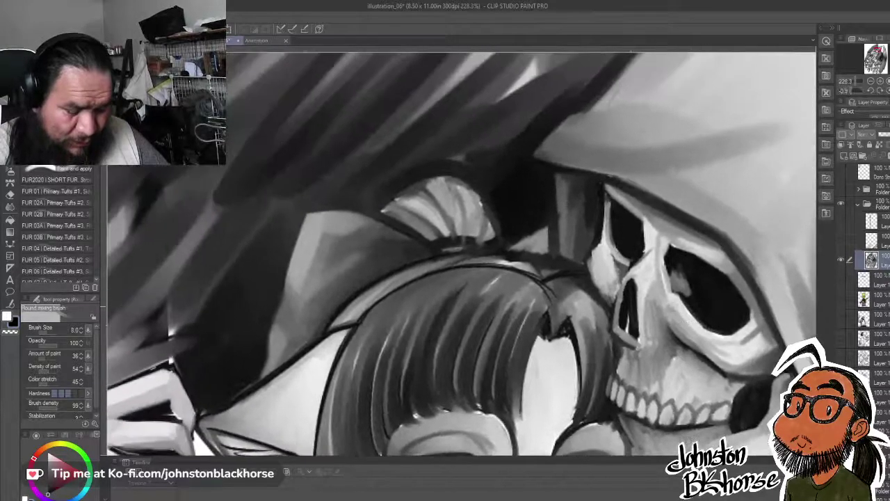
{"action": "mouse_move", "coordinate": [599, 292]}
{"action": "left_mouse_down"}
{"action": "mouse_move", "coordinate": [586, 254]}
{"action": "mouse_move", "coordinate": [600, 284]}
{"action": "mouse_move", "coordinate": [595, 260]}
{"action": "mouse_move", "coordinate": [610, 277]}
{"action": "left_mouse_up"}
{"action": "key", "text": "x"}
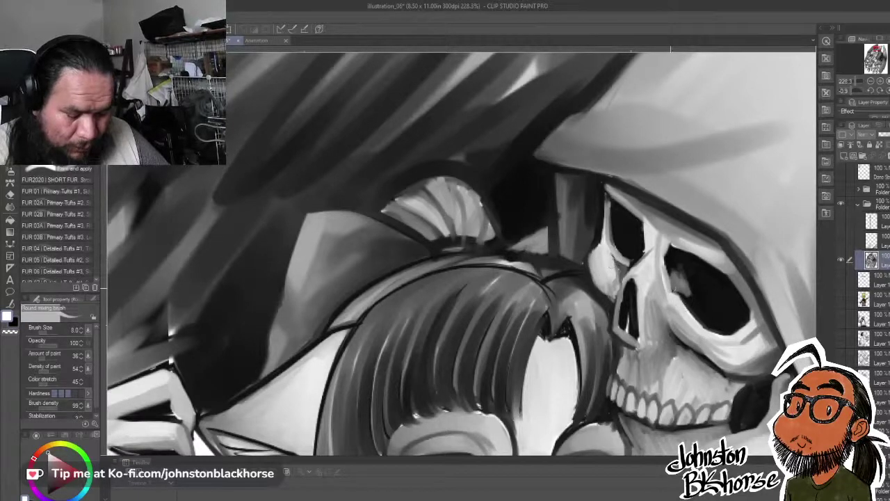
- Shade and blend the brow bone and outer rim of the skull's larger eye socket along the hood's edge
{"action": "mouse_move", "coordinate": [690, 282]}
{"action": "left_mouse_down"}
{"action": "mouse_move", "coordinate": [644, 296]}
{"action": "mouse_move", "coordinate": [662, 345]}
{"action": "mouse_move", "coordinate": [674, 350]}
{"action": "left_mouse_up"}
{"action": "key", "text": "x"}
{"action": "mouse_move", "coordinate": [626, 321]}
{"action": "left_mouse_down"}
{"action": "mouse_move", "coordinate": [679, 351]}
{"action": "mouse_move", "coordinate": [647, 328]}
{"action": "mouse_move", "coordinate": [690, 347]}
{"action": "mouse_move", "coordinate": [643, 322]}
{"action": "mouse_move", "coordinate": [665, 348]}
{"action": "mouse_move", "coordinate": [637, 320]}
{"action": "mouse_move", "coordinate": [697, 349]}
{"action": "mouse_move", "coordinate": [661, 342]}
{"action": "mouse_move", "coordinate": [698, 338]}
{"action": "mouse_move", "coordinate": [683, 347]}
{"action": "mouse_move", "coordinate": [707, 351]}
{"action": "left_mouse_up"}
{"action": "mouse_move", "coordinate": [696, 296]}
{"action": "left_mouse_down"}
{"action": "mouse_move", "coordinate": [711, 360]}
{"action": "mouse_move", "coordinate": [672, 424]}
{"action": "left_mouse_up"}
{"action": "left_click_drag", "start_coordinate": [658, 411], "coordinate": [719, 396]}
{"action": "mouse_move", "coordinate": [637, 247]}
{"action": "left_mouse_down"}
{"action": "mouse_move", "coordinate": [649, 310]}
{"action": "mouse_move", "coordinate": [644, 299]}
{"action": "mouse_move", "coordinate": [660, 313]}
{"action": "mouse_move", "coordinate": [652, 293]}
{"action": "left_mouse_up"}
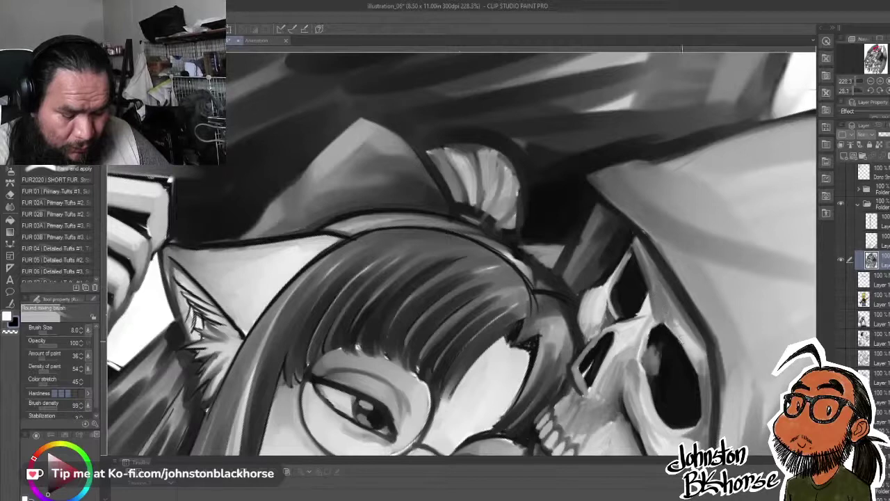
{"action": "mouse_move", "coordinate": [687, 325]}
{"action": "left_mouse_down"}
{"action": "mouse_move", "coordinate": [704, 367]}
{"action": "mouse_move", "coordinate": [671, 301]}
{"action": "left_mouse_up"}
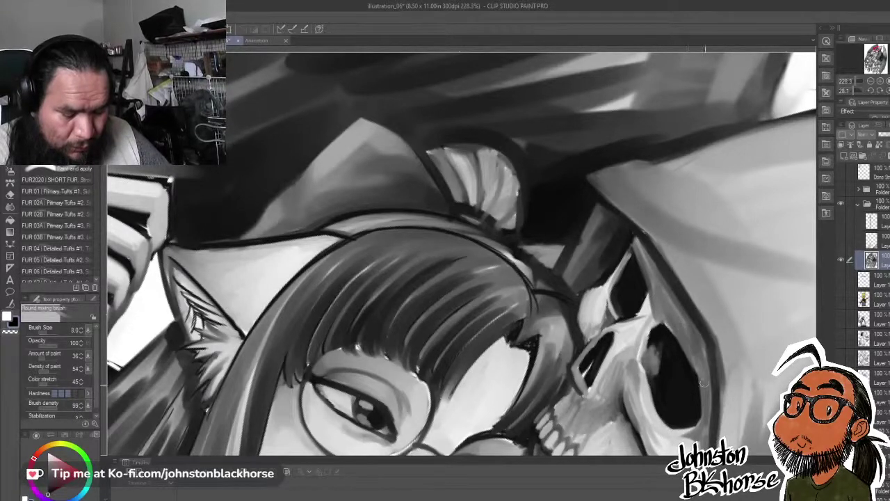
{"action": "mouse_move", "coordinate": [708, 365]}
{"action": "left_mouse_down"}
{"action": "mouse_move", "coordinate": [712, 379]}
{"action": "mouse_move", "coordinate": [677, 303]}
{"action": "left_mouse_up"}
{"action": "left_click_drag", "start_coordinate": [677, 259], "coordinate": [690, 326]}
{"action": "mouse_move", "coordinate": [681, 288]}
{"action": "left_mouse_down"}
{"action": "mouse_move", "coordinate": [692, 334]}
{"action": "mouse_move", "coordinate": [711, 274]}
{"action": "mouse_move", "coordinate": [675, 277]}
{"action": "mouse_move", "coordinate": [678, 227]}
{"action": "mouse_move", "coordinate": [571, 284]}
{"action": "mouse_move", "coordinate": [640, 288]}
{"action": "mouse_move", "coordinate": [624, 319]}
{"action": "left_mouse_up"}
{"action": "mouse_move", "coordinate": [658, 348]}
{"action": "left_mouse_down"}
{"action": "mouse_move", "coordinate": [624, 262]}
{"action": "mouse_move", "coordinate": [651, 304]}
{"action": "mouse_move", "coordinate": [599, 367]}
{"action": "mouse_move", "coordinate": [652, 324]}
{"action": "mouse_move", "coordinate": [557, 371]}
{"action": "left_mouse_up"}
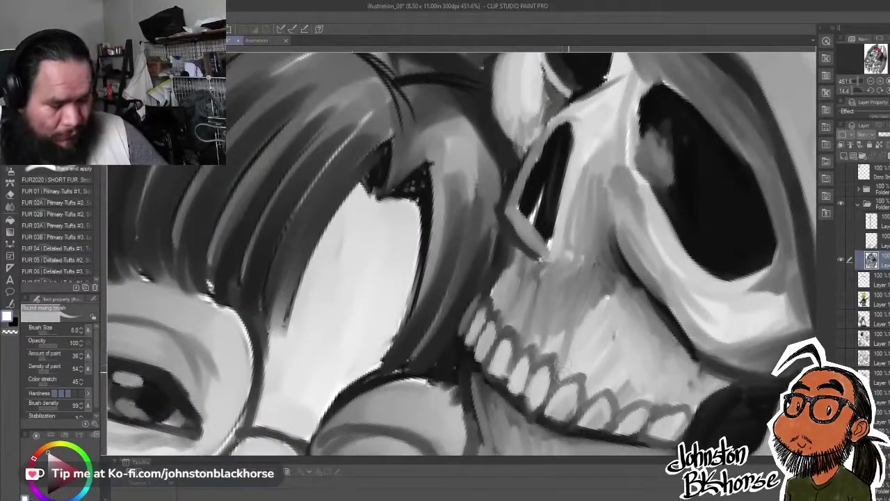
- Set the brush size to 4 and paint the first lower teeth at the front of the skull's jaw
{"action": "key", "text": "bracketleft"}
{"action": "key", "text": "bracketleft"}
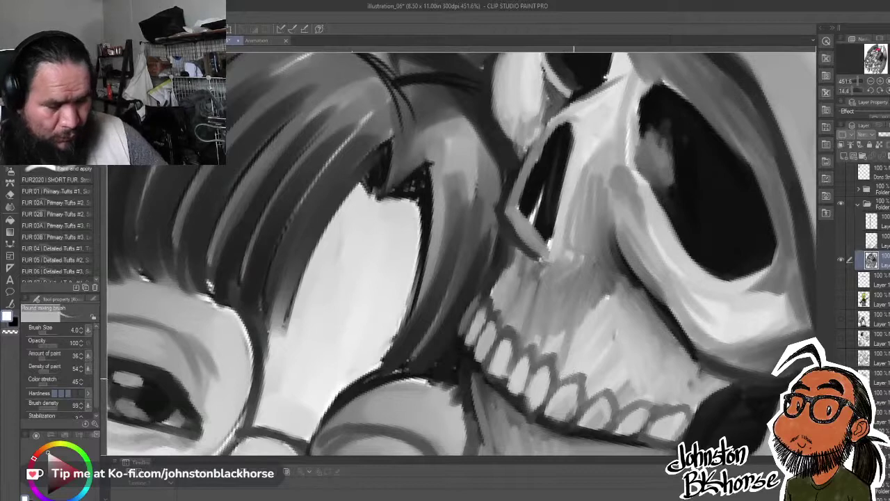
{"action": "left_click_drag", "start_coordinate": [601, 362], "coordinate": [542, 368]}
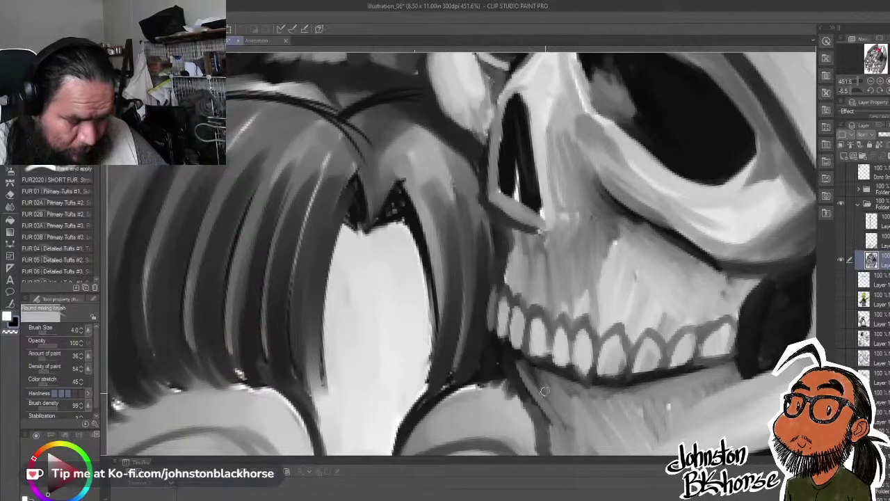
{"action": "key", "text": "x"}
{"action": "left_click_drag", "start_coordinate": [518, 359], "coordinate": [528, 381]}
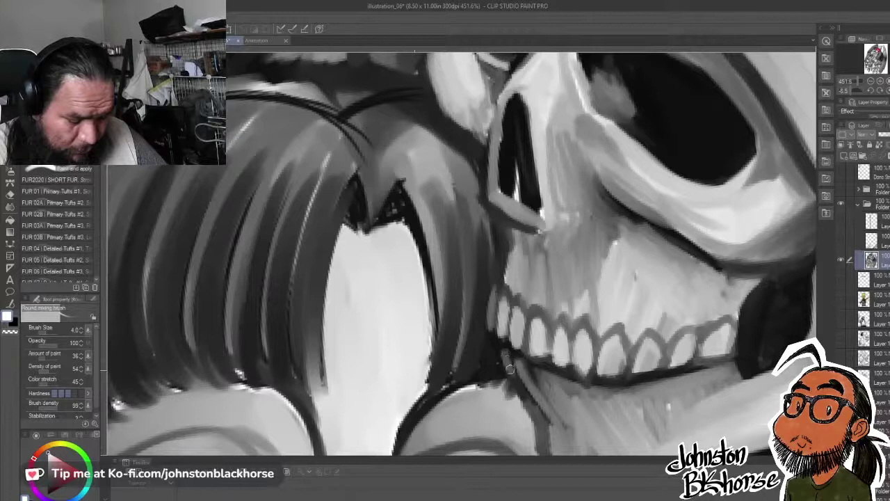
{"action": "key", "text": "x"}
{"action": "mouse_move", "coordinate": [507, 366]}
{"action": "left_mouse_down"}
{"action": "mouse_move", "coordinate": [535, 393]}
{"action": "mouse_move", "coordinate": [521, 368]}
{"action": "mouse_move", "coordinate": [533, 391]}
{"action": "mouse_move", "coordinate": [532, 370]}
{"action": "mouse_move", "coordinate": [550, 396]}
{"action": "mouse_move", "coordinate": [547, 393]}
{"action": "left_mouse_up"}
{"action": "key", "text": "x"}
{"action": "key", "text": "x"}
{"action": "key", "text": "x"}
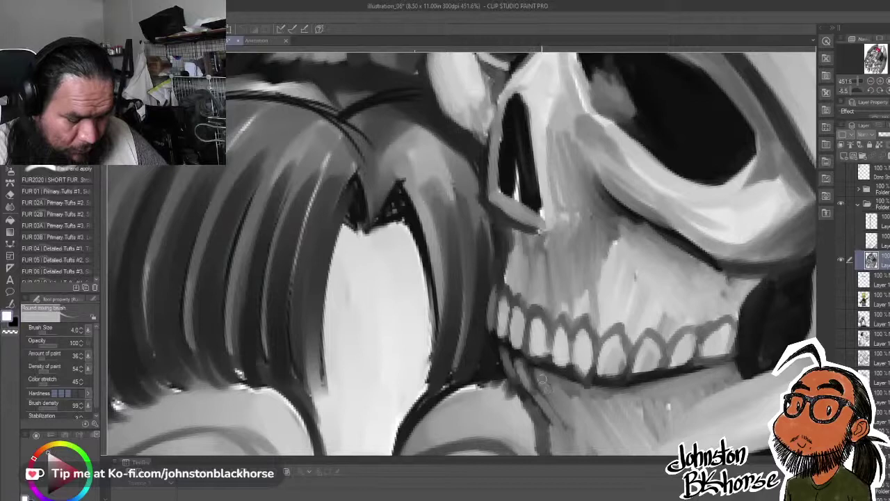
{"action": "key", "text": "x"}
{"action": "key", "text": "x"}
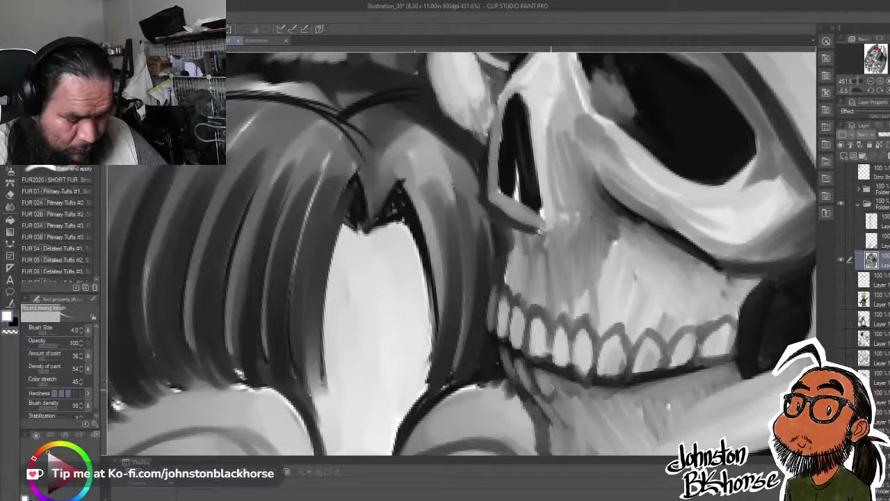
{"action": "left_click", "coordinate": [550, 374], "text": "alt"}
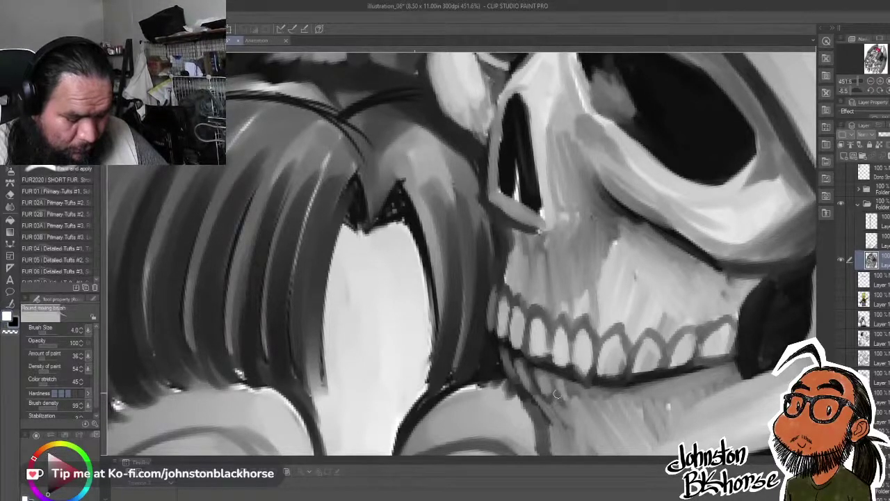
- Extend the lower row with more front teeth, using tones sampled from the surrounding bone
{"action": "key", "text": "x"}
{"action": "mouse_move", "coordinate": [572, 387]}
{"action": "left_mouse_down"}
{"action": "mouse_move", "coordinate": [579, 407]}
{"action": "mouse_move", "coordinate": [585, 399]}
{"action": "mouse_move", "coordinate": [568, 399]}
{"action": "mouse_move", "coordinate": [583, 383]}
{"action": "mouse_move", "coordinate": [588, 395]}
{"action": "mouse_move", "coordinate": [584, 374]}
{"action": "mouse_move", "coordinate": [582, 404]}
{"action": "mouse_move", "coordinate": [546, 391]}
{"action": "mouse_move", "coordinate": [563, 395]}
{"action": "left_mouse_up"}
{"action": "key", "text": "x"}
{"action": "key", "text": "x"}
{"action": "key", "text": "x"}
{"action": "key", "text": "x"}
{"action": "key", "text": "x"}
{"action": "key", "text": "x"}
{"action": "key", "text": "x"}
{"action": "key", "text": "x"}
{"action": "left_click", "coordinate": [565, 390], "text": "alt"}
{"action": "left_click", "coordinate": [541, 377], "text": "alt"}
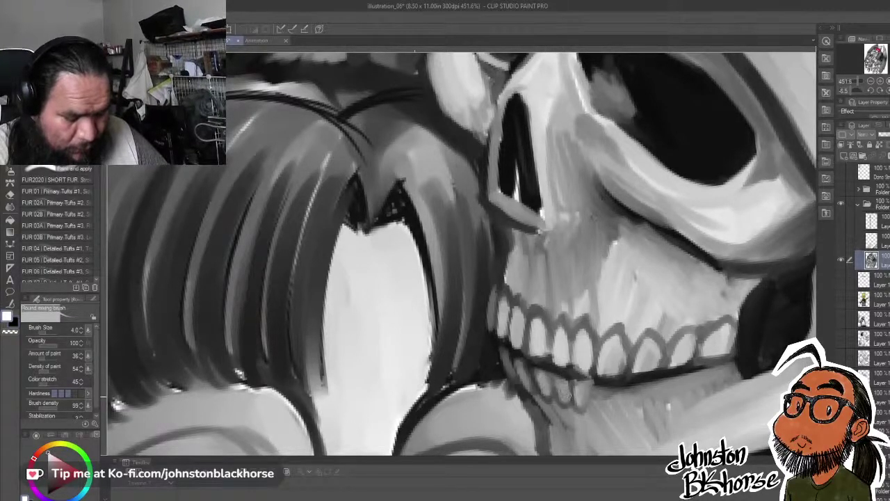
- Refine the edges of the front lower teeth and the jawbone just beneath them
{"action": "left_click_drag", "start_coordinate": [522, 369], "coordinate": [529, 385]}
{"action": "mouse_move", "coordinate": [505, 353]}
{"action": "left_mouse_down"}
{"action": "mouse_move", "coordinate": [532, 406]}
{"action": "mouse_move", "coordinate": [545, 380]}
{"action": "mouse_move", "coordinate": [539, 326]}
{"action": "mouse_move", "coordinate": [531, 356]}
{"action": "left_mouse_up"}
{"action": "left_click", "coordinate": [540, 406], "text": "alt"}
{"action": "key", "text": "x"}
{"action": "mouse_move", "coordinate": [533, 326]}
{"action": "left_mouse_down"}
{"action": "mouse_move", "coordinate": [536, 353]}
{"action": "mouse_move", "coordinate": [600, 395]}
{"action": "left_mouse_up"}
{"action": "left_click_drag", "start_coordinate": [569, 375], "coordinate": [610, 400]}
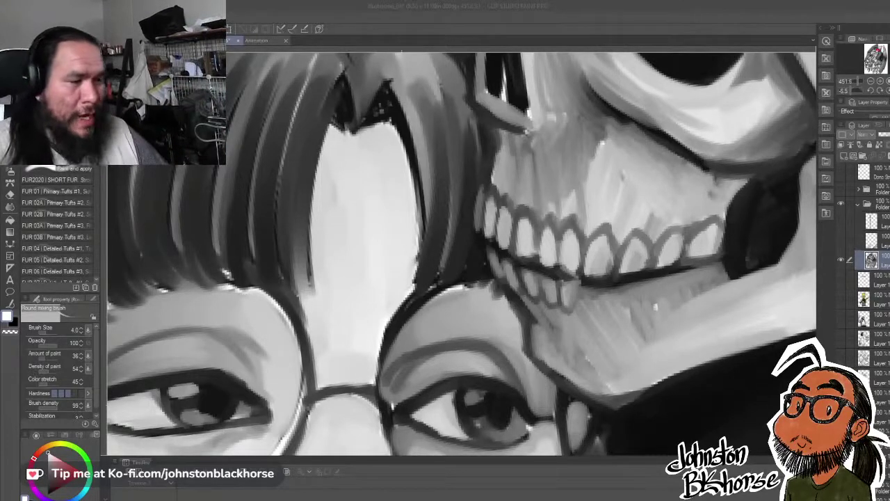
- Outline the remaining lower teeth along the jaw to the dark gap behind the back teeth
{"action": "mouse_move", "coordinate": [581, 291]}
{"action": "left_mouse_down"}
{"action": "mouse_move", "coordinate": [611, 283]}
{"action": "mouse_move", "coordinate": [593, 300]}
{"action": "mouse_move", "coordinate": [600, 285]}
{"action": "mouse_move", "coordinate": [622, 306]}
{"action": "mouse_move", "coordinate": [647, 279]}
{"action": "mouse_move", "coordinate": [585, 298]}
{"action": "mouse_move", "coordinate": [612, 296]}
{"action": "mouse_move", "coordinate": [622, 308]}
{"action": "mouse_move", "coordinate": [665, 270]}
{"action": "mouse_move", "coordinate": [633, 301]}
{"action": "mouse_move", "coordinate": [642, 288]}
{"action": "mouse_move", "coordinate": [650, 299]}
{"action": "mouse_move", "coordinate": [693, 257]}
{"action": "mouse_move", "coordinate": [685, 294]}
{"action": "mouse_move", "coordinate": [669, 293]}
{"action": "mouse_move", "coordinate": [677, 278]}
{"action": "mouse_move", "coordinate": [683, 297]}
{"action": "mouse_move", "coordinate": [687, 276]}
{"action": "mouse_move", "coordinate": [687, 284]}
{"action": "mouse_move", "coordinate": [719, 263]}
{"action": "mouse_move", "coordinate": [723, 270]}
{"action": "mouse_move", "coordinate": [726, 257]}
{"action": "mouse_move", "coordinate": [736, 282]}
{"action": "left_mouse_up"}
{"action": "left_click_drag", "start_coordinate": [735, 287], "coordinate": [706, 221]}
{"action": "left_click_drag", "start_coordinate": [591, 251], "coordinate": [616, 307]}
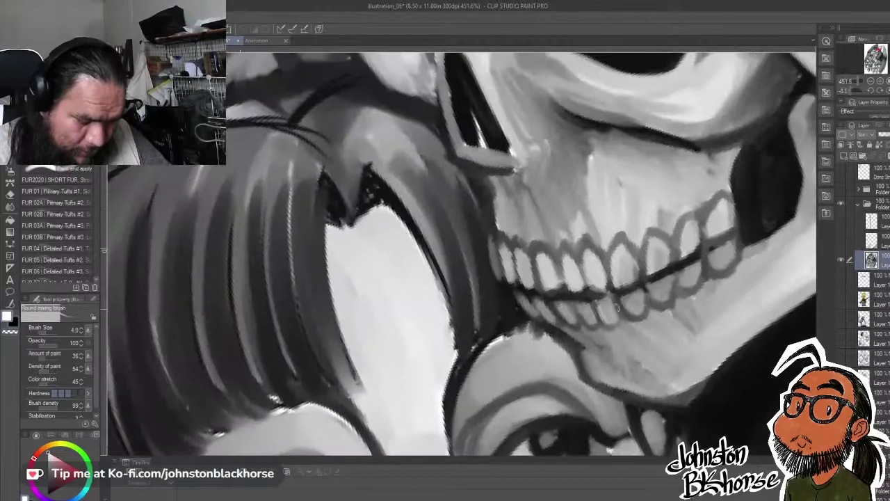
{"action": "mouse_move", "coordinate": [583, 341]}
{"action": "left_mouse_down"}
{"action": "mouse_move", "coordinate": [577, 345]}
{"action": "mouse_move", "coordinate": [636, 339]}
{"action": "mouse_move", "coordinate": [704, 299]}
{"action": "mouse_move", "coordinate": [746, 261]}
{"action": "mouse_move", "coordinate": [745, 223]}
{"action": "left_mouse_up"}
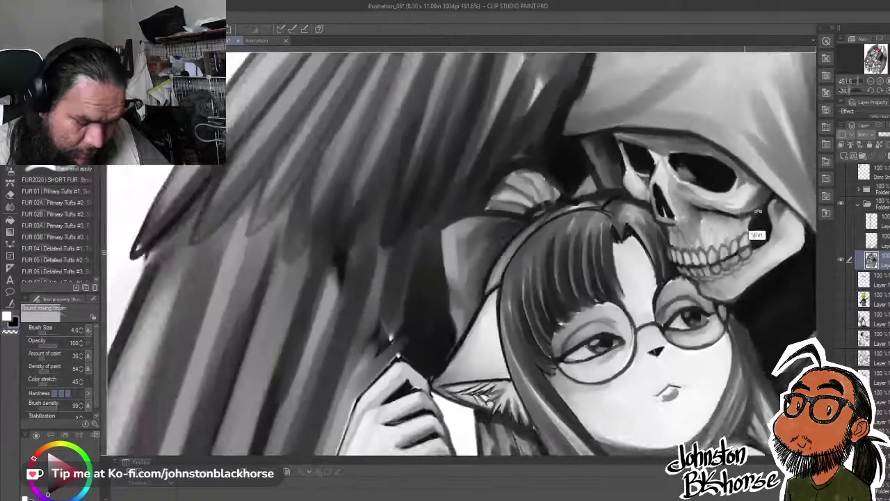
- Add subtle grey shading inside the skull's smaller eye socket
{"action": "scroll", "coordinate": [757, 235], "scroll_direction": "down", "scroll_amount": 8}
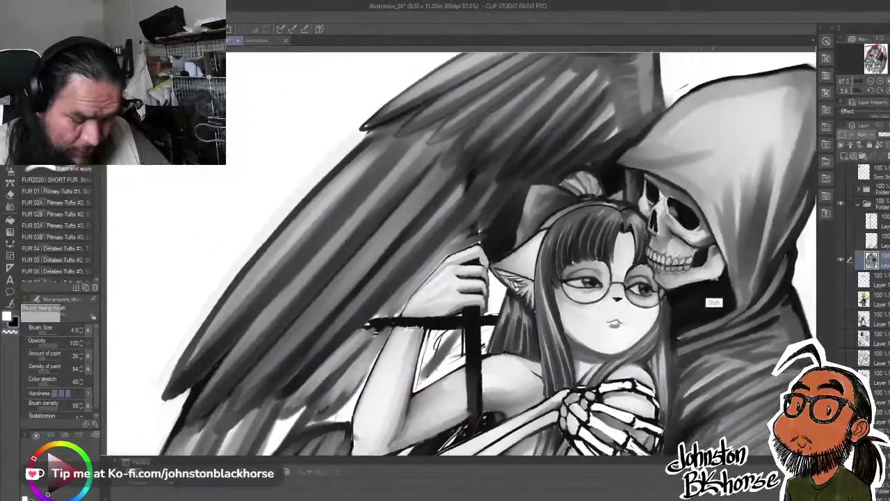
{"action": "scroll", "coordinate": [714, 302], "scroll_direction": "up", "scroll_amount": 3}
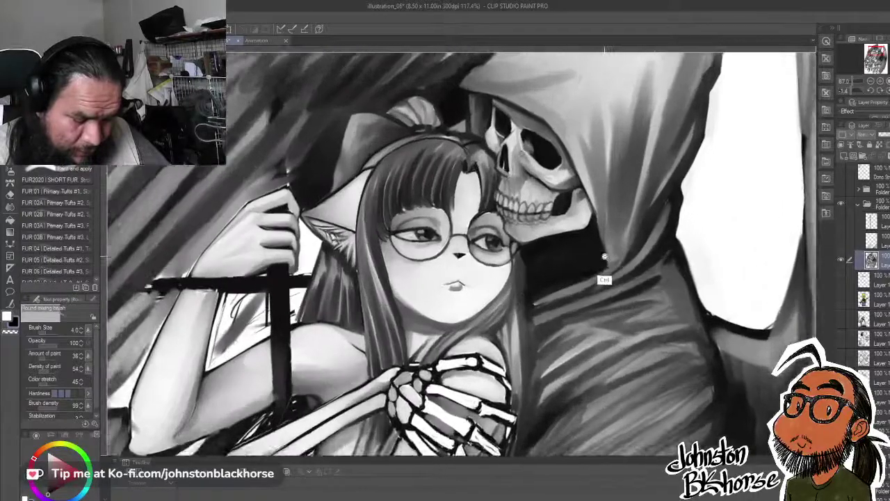
{"action": "left_click_drag", "start_coordinate": [601, 255], "coordinate": [618, 313]}
{"action": "left_click_drag", "start_coordinate": [590, 257], "coordinate": [624, 320]}
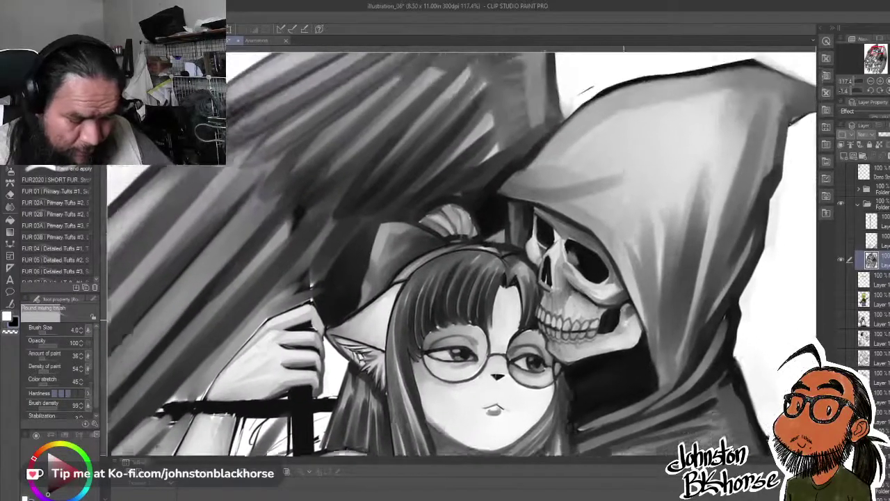
{"action": "scroll", "coordinate": [515, 166], "scroll_direction": "up", "scroll_amount": 3}
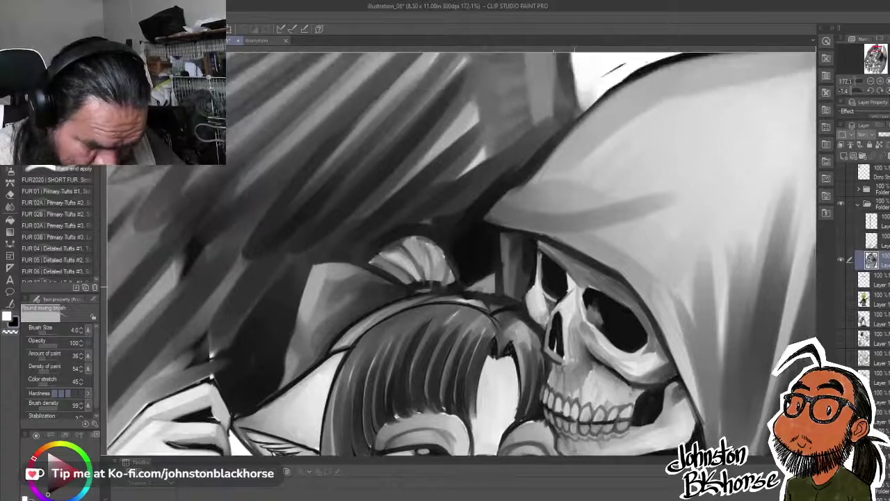
{"action": "key", "text": "x"}
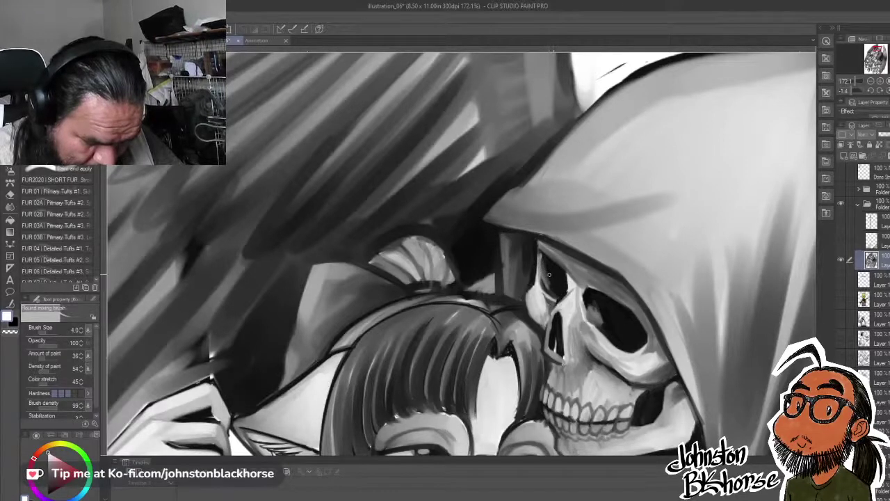
{"action": "key", "text": "x"}
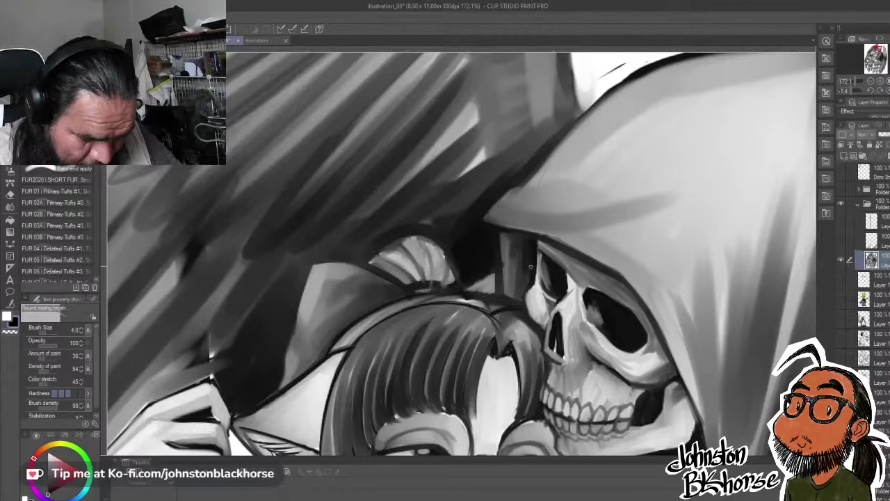
- Set the brush size to 17 and blend the upper jawbone between the nose cavity and the teeth
{"action": "scroll", "coordinate": [589, 300], "scroll_direction": "down", "scroll_amount": 3}
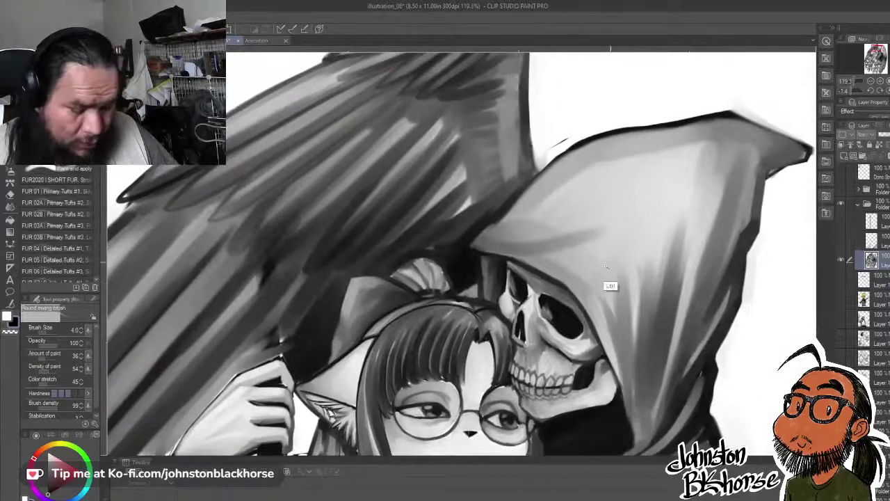
{"action": "scroll", "coordinate": [607, 267], "scroll_direction": "up", "scroll_amount": 3}
{"action": "scroll", "coordinate": [742, 234], "scroll_direction": "down", "scroll_amount": 1}
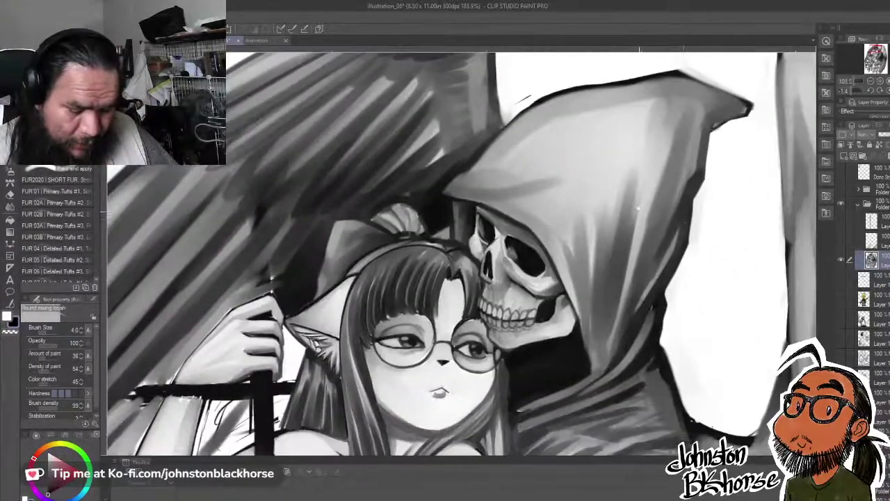
{"action": "scroll", "coordinate": [616, 288], "scroll_direction": "up", "scroll_amount": 2}
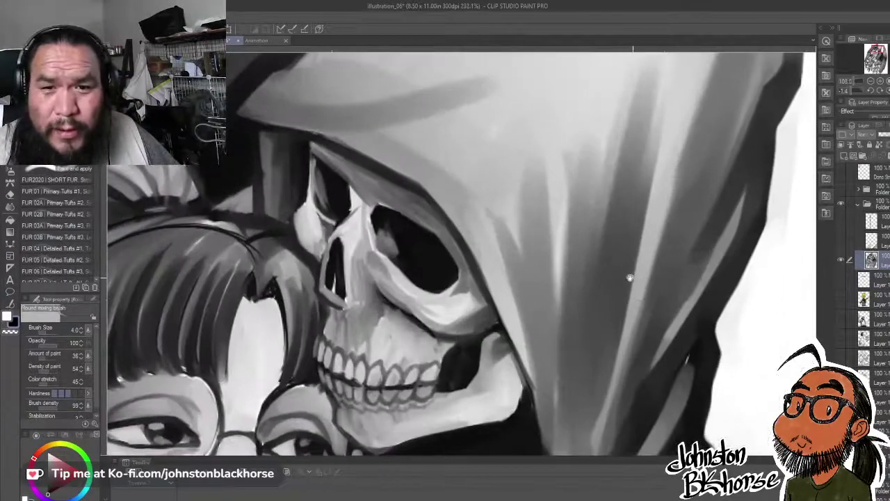
{"action": "scroll", "coordinate": [487, 317], "scroll_direction": "up", "scroll_amount": 3}
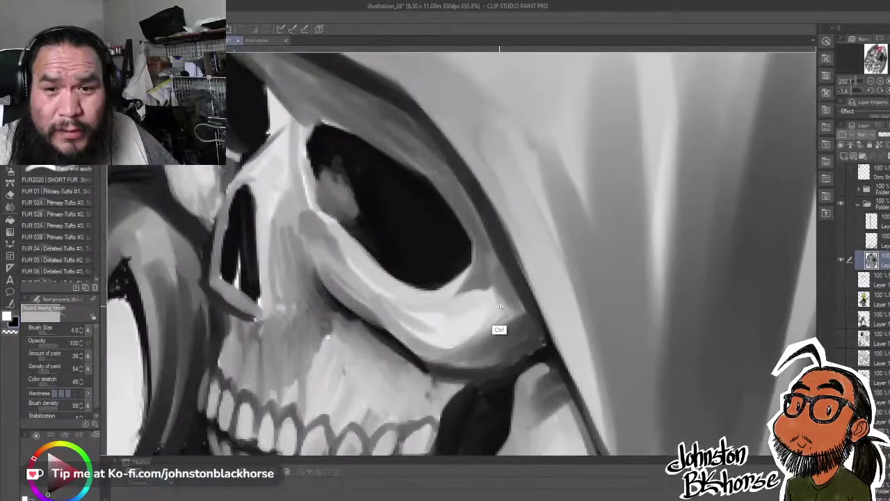
{"action": "scroll", "coordinate": [498, 307], "scroll_direction": "down", "scroll_amount": 3}
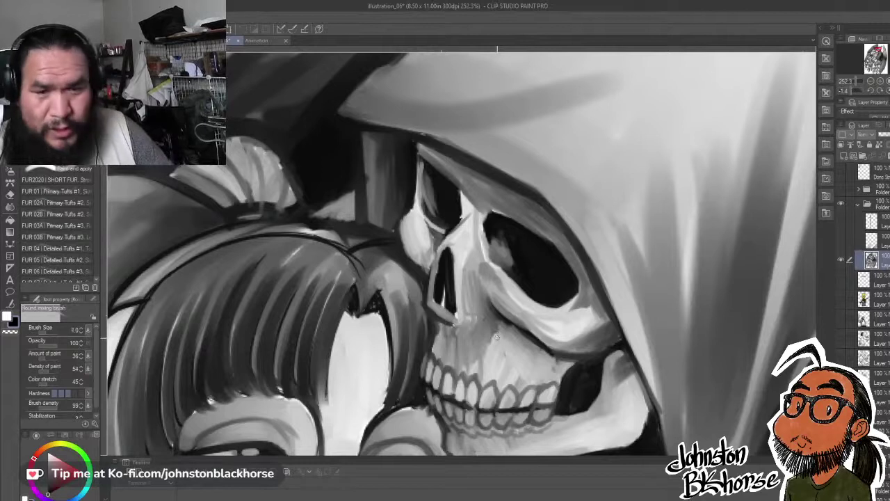
{"action": "key", "text": "bracketright"}
{"action": "key", "text": "bracketright"}
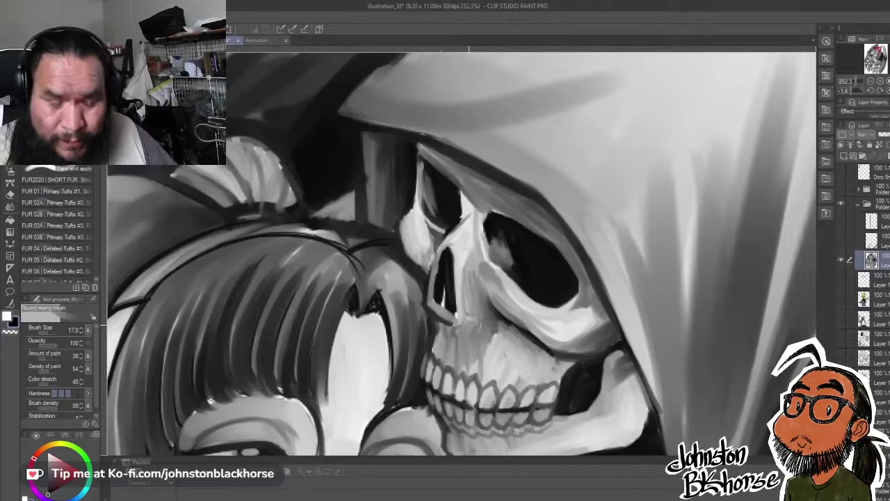
{"action": "key", "text": "x"}
{"action": "mouse_move", "coordinate": [473, 310]}
{"action": "left_mouse_down"}
{"action": "mouse_move", "coordinate": [463, 290]}
{"action": "mouse_move", "coordinate": [474, 297]}
{"action": "mouse_move", "coordinate": [479, 315]}
{"action": "mouse_move", "coordinate": [472, 317]}
{"action": "mouse_move", "coordinate": [486, 314]}
{"action": "mouse_move", "coordinate": [520, 344]}
{"action": "mouse_move", "coordinate": [501, 327]}
{"action": "mouse_move", "coordinate": [507, 337]}
{"action": "mouse_move", "coordinate": [496, 337]}
{"action": "mouse_move", "coordinate": [493, 353]}
{"action": "mouse_move", "coordinate": [461, 358]}
{"action": "mouse_move", "coordinate": [478, 347]}
{"action": "left_mouse_up"}
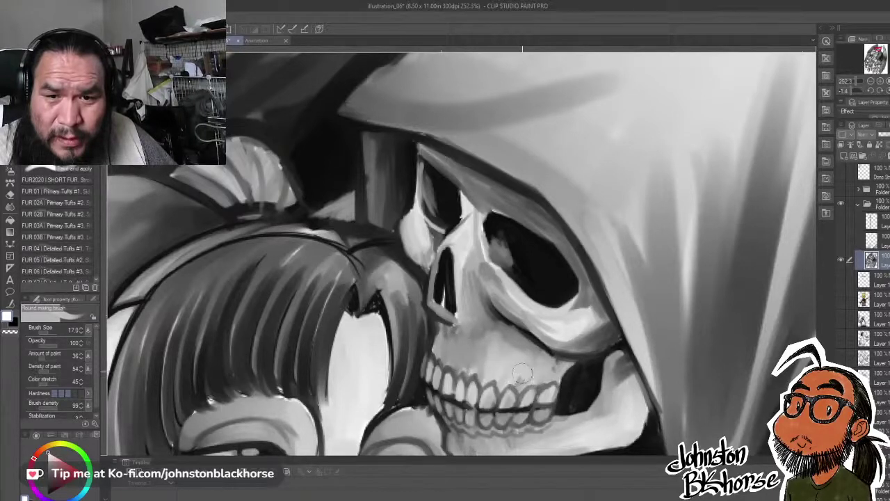
{"action": "mouse_move", "coordinate": [522, 374]}
{"action": "left_mouse_down"}
{"action": "mouse_move", "coordinate": [523, 358]}
{"action": "mouse_move", "coordinate": [519, 386]}
{"action": "mouse_move", "coordinate": [522, 351]}
{"action": "mouse_move", "coordinate": [533, 347]}
{"action": "left_mouse_up"}
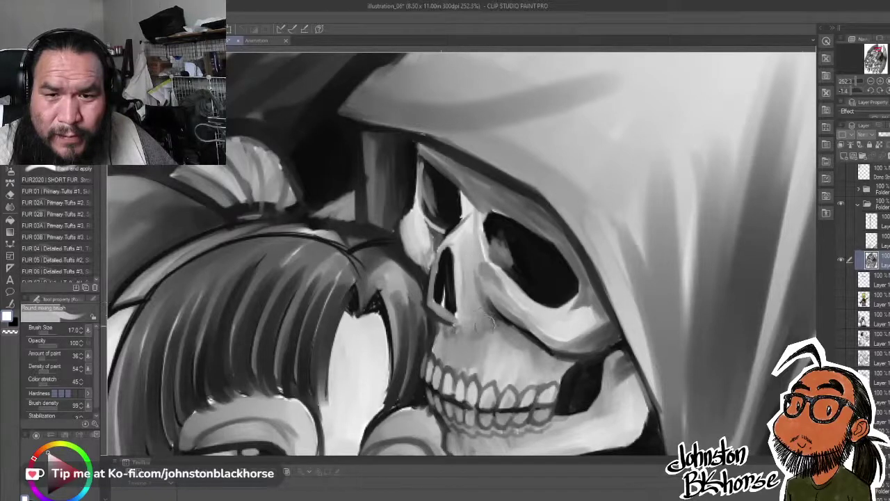
{"action": "mouse_move", "coordinate": [479, 329]}
{"action": "left_mouse_down"}
{"action": "mouse_move", "coordinate": [472, 354]}
{"action": "mouse_move", "coordinate": [480, 355]}
{"action": "left_mouse_up"}
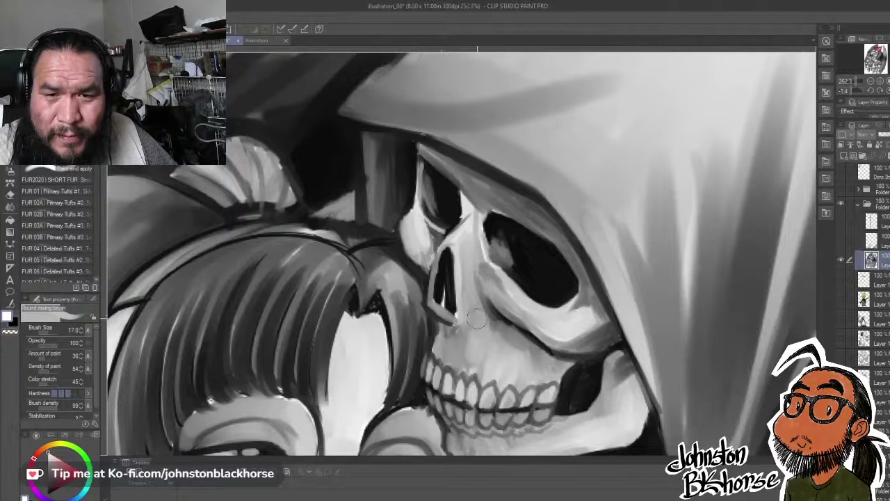
{"action": "mouse_move", "coordinate": [464, 343]}
{"action": "left_mouse_down"}
{"action": "mouse_move", "coordinate": [487, 332]}
{"action": "mouse_move", "coordinate": [480, 362]}
{"action": "left_mouse_up"}
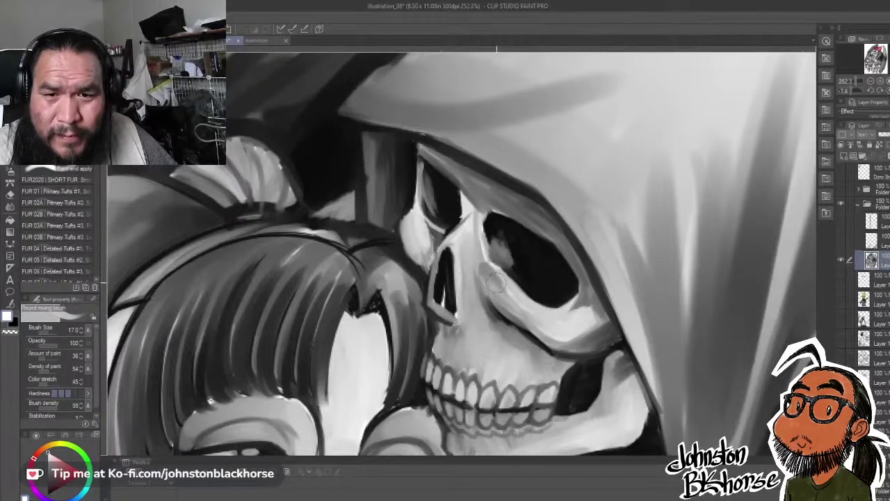
- Soften the larger eye socket's inner rim and smooth the far cheekbone below the smaller socket
{"action": "mouse_move", "coordinate": [487, 268]}
{"action": "left_mouse_down"}
{"action": "mouse_move", "coordinate": [553, 328]}
{"action": "mouse_move", "coordinate": [545, 322]}
{"action": "mouse_move", "coordinate": [571, 324]}
{"action": "mouse_move", "coordinate": [491, 258]}
{"action": "left_mouse_up"}
{"action": "mouse_move", "coordinate": [515, 248]}
{"action": "left_mouse_down"}
{"action": "mouse_move", "coordinate": [521, 266]}
{"action": "mouse_move", "coordinate": [515, 254]}
{"action": "mouse_move", "coordinate": [521, 294]}
{"action": "mouse_move", "coordinate": [521, 281]}
{"action": "mouse_move", "coordinate": [540, 268]}
{"action": "mouse_move", "coordinate": [530, 267]}
{"action": "mouse_move", "coordinate": [583, 289]}
{"action": "mouse_move", "coordinate": [511, 255]}
{"action": "mouse_move", "coordinate": [547, 263]}
{"action": "mouse_move", "coordinate": [588, 292]}
{"action": "left_mouse_up"}
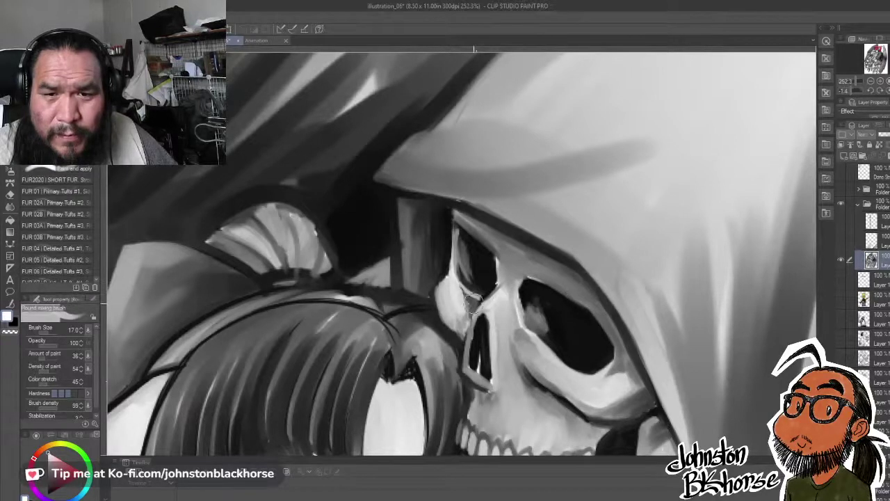
{"action": "mouse_move", "coordinate": [477, 298]}
{"action": "left_mouse_down"}
{"action": "mouse_move", "coordinate": [452, 291]}
{"action": "mouse_move", "coordinate": [459, 324]}
{"action": "mouse_move", "coordinate": [457, 310]}
{"action": "mouse_move", "coordinate": [459, 333]}
{"action": "left_mouse_up"}
{"action": "scroll", "coordinate": [459, 332], "scroll_direction": "down", "scroll_amount": 2}
{"action": "mouse_move", "coordinate": [472, 258]}
{"action": "left_mouse_down"}
{"action": "mouse_move", "coordinate": [459, 293]}
{"action": "mouse_move", "coordinate": [457, 272]}
{"action": "mouse_move", "coordinate": [456, 304]}
{"action": "mouse_move", "coordinate": [454, 255]}
{"action": "mouse_move", "coordinate": [466, 343]}
{"action": "mouse_move", "coordinate": [463, 306]}
{"action": "mouse_move", "coordinate": [460, 327]}
{"action": "mouse_move", "coordinate": [465, 315]}
{"action": "mouse_move", "coordinate": [466, 334]}
{"action": "mouse_move", "coordinate": [476, 330]}
{"action": "mouse_move", "coordinate": [464, 335]}
{"action": "mouse_move", "coordinate": [468, 327]}
{"action": "mouse_move", "coordinate": [489, 344]}
{"action": "mouse_move", "coordinate": [476, 297]}
{"action": "left_mouse_up"}
{"action": "left_click", "coordinate": [455, 268], "text": "alt"}
{"action": "left_click", "coordinate": [457, 263], "text": "alt"}
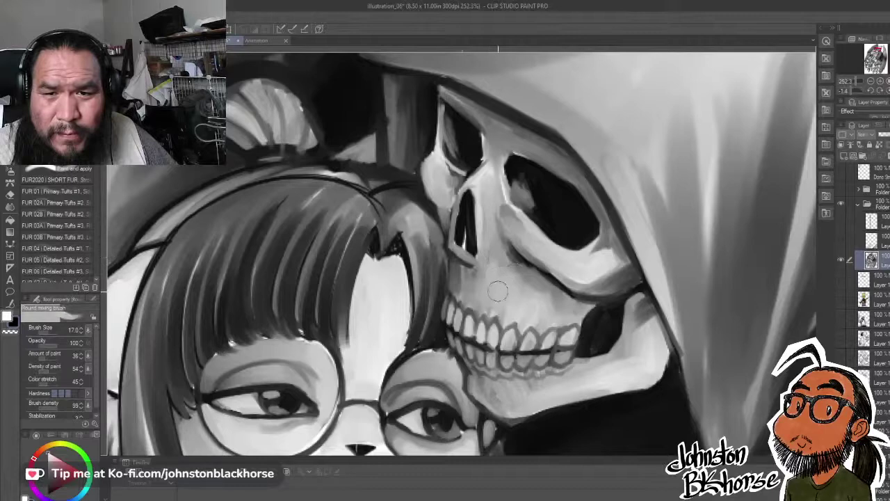
- Blend the chin and lower jawbone beneath the teeth with smooth, lighter tones
{"action": "scroll", "coordinate": [495, 307], "scroll_direction": "down", "scroll_amount": 2}
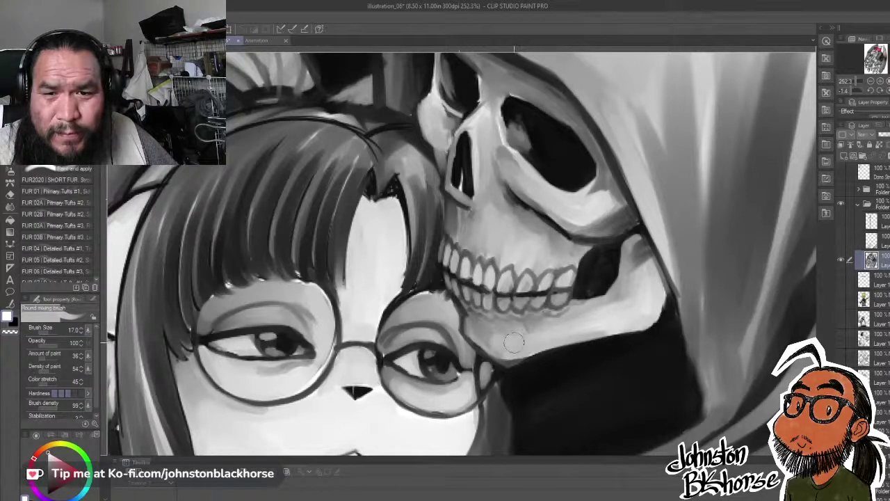
{"action": "mouse_move", "coordinate": [496, 337]}
{"action": "left_mouse_down"}
{"action": "mouse_move", "coordinate": [540, 329]}
{"action": "mouse_move", "coordinate": [515, 339]}
{"action": "mouse_move", "coordinate": [548, 340]}
{"action": "left_mouse_up"}
{"action": "left_click_drag", "start_coordinate": [535, 288], "coordinate": [556, 350]}
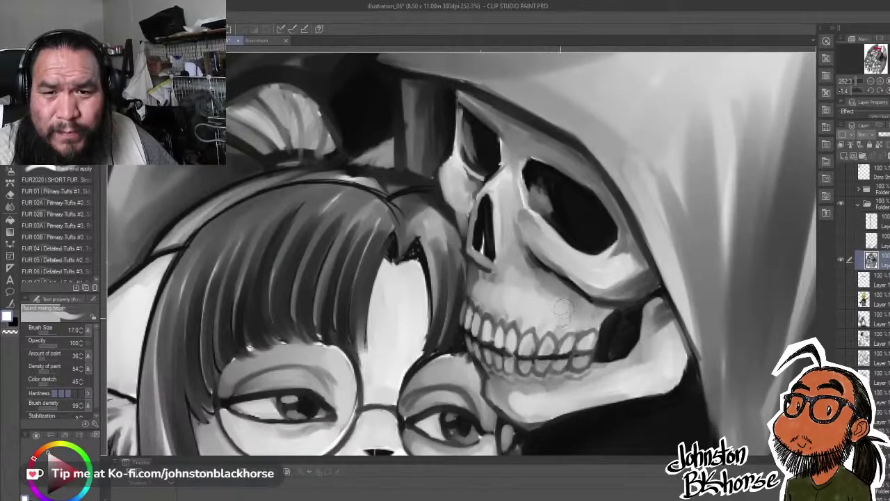
- Smooth the upper jaw above the back teeth and undo the last stroke
{"action": "left_click_drag", "start_coordinate": [575, 317], "coordinate": [518, 338]}
{"action": "mouse_move", "coordinate": [551, 311]}
{"action": "left_mouse_down"}
{"action": "mouse_move", "coordinate": [585, 307]}
{"action": "mouse_move", "coordinate": [549, 311]}
{"action": "mouse_move", "coordinate": [581, 303]}
{"action": "mouse_move", "coordinate": [587, 289]}
{"action": "mouse_move", "coordinate": [570, 303]}
{"action": "mouse_move", "coordinate": [538, 303]}
{"action": "mouse_move", "coordinate": [583, 306]}
{"action": "mouse_move", "coordinate": [586, 297]}
{"action": "mouse_move", "coordinate": [553, 316]}
{"action": "mouse_move", "coordinate": [597, 306]}
{"action": "mouse_move", "coordinate": [552, 326]}
{"action": "mouse_move", "coordinate": [545, 350]}
{"action": "mouse_move", "coordinate": [543, 329]}
{"action": "mouse_move", "coordinate": [534, 328]}
{"action": "mouse_move", "coordinate": [534, 348]}
{"action": "mouse_move", "coordinate": [528, 325]}
{"action": "mouse_move", "coordinate": [530, 345]}
{"action": "mouse_move", "coordinate": [523, 316]}
{"action": "mouse_move", "coordinate": [532, 346]}
{"action": "mouse_move", "coordinate": [530, 326]}
{"action": "mouse_move", "coordinate": [544, 349]}
{"action": "mouse_move", "coordinate": [543, 322]}
{"action": "mouse_move", "coordinate": [565, 373]}
{"action": "mouse_move", "coordinate": [551, 356]}
{"action": "mouse_move", "coordinate": [618, 228]}
{"action": "mouse_move", "coordinate": [585, 268]}
{"action": "mouse_move", "coordinate": [607, 292]}
{"action": "mouse_move", "coordinate": [614, 275]}
{"action": "mouse_move", "coordinate": [605, 295]}
{"action": "left_mouse_up"}
{"action": "key", "text": "ctrl+z"}
{"action": "key", "text": "x"}
{"action": "key", "text": "x"}
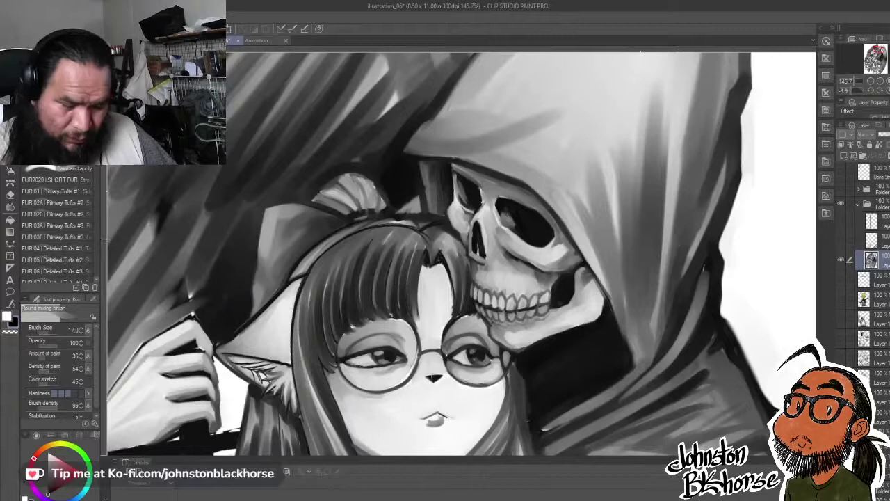
{"action": "left_click_drag", "start_coordinate": [618, 263], "coordinate": [597, 302]}
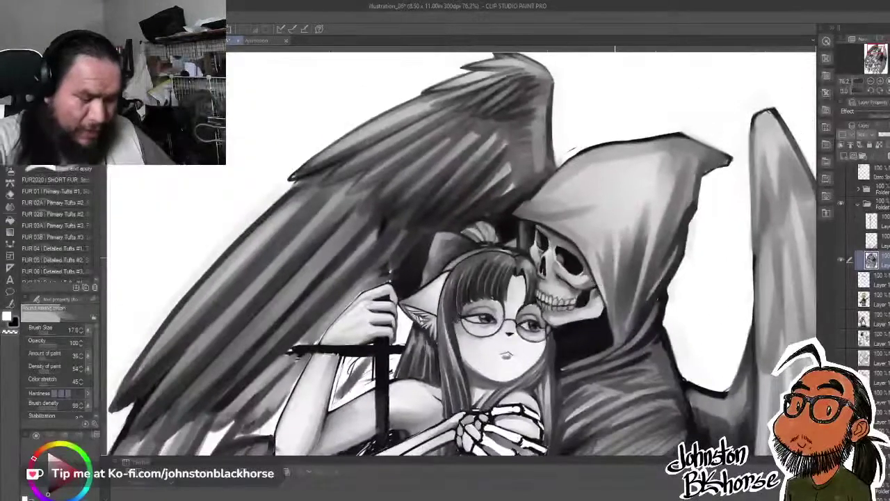
- Hide the reaper artwork's folder, show the folder with the standing girl in glasses, and select its top layer
{"action": "left_click", "coordinate": [177, 40]}
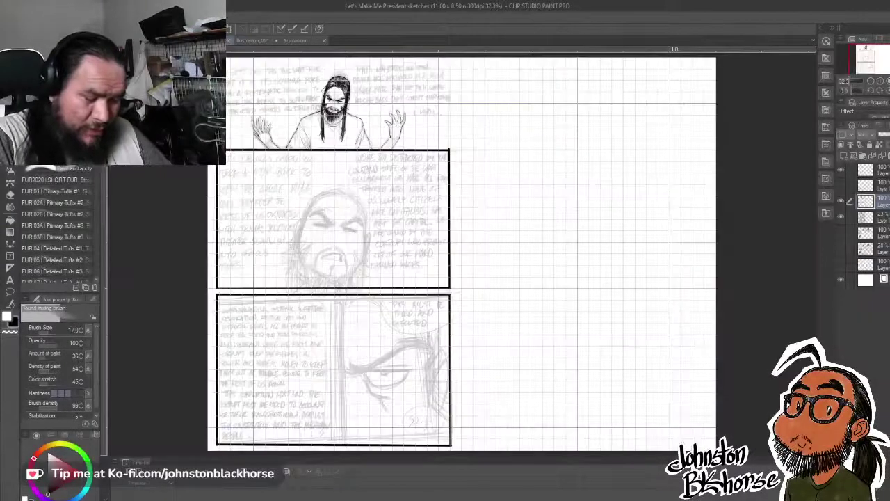
{"action": "left_click", "coordinate": [249, 41]}
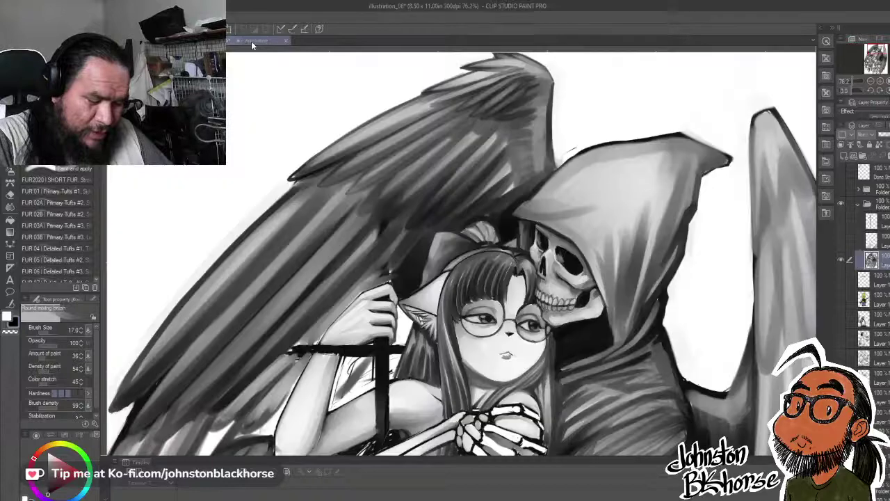
{"action": "left_click", "coordinate": [842, 205]}
{"action": "left_click", "coordinate": [842, 189]}
{"action": "left_click", "coordinate": [859, 190]}
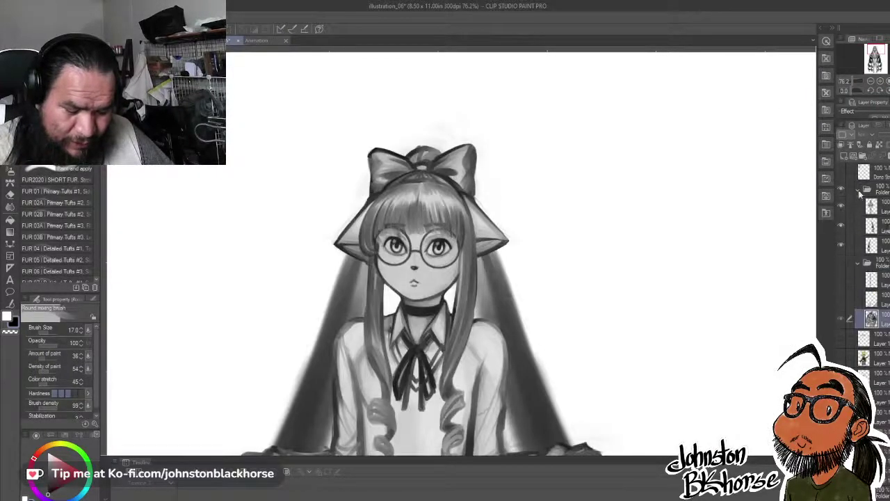
{"action": "left_click", "coordinate": [872, 205]}
{"action": "scroll", "coordinate": [530, 341], "scroll_direction": "up", "scroll_amount": 3}
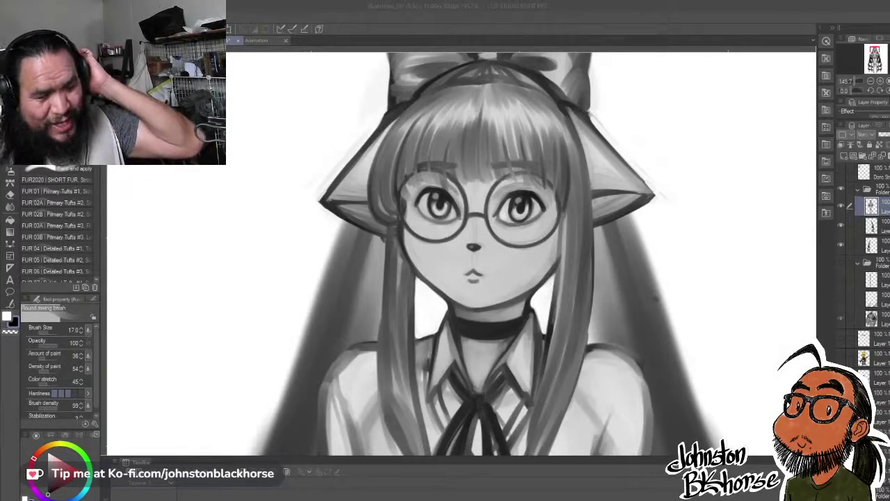
- Paint a lighter tone across the standing girl's chin below the lips
{"action": "left_click", "coordinate": [712, 173]}
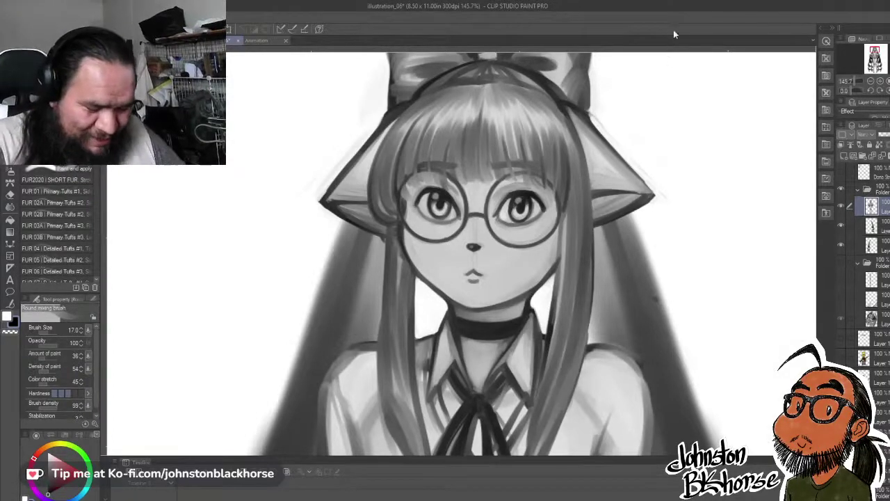
{"action": "left_click_drag", "start_coordinate": [560, 299], "coordinate": [668, 233]}
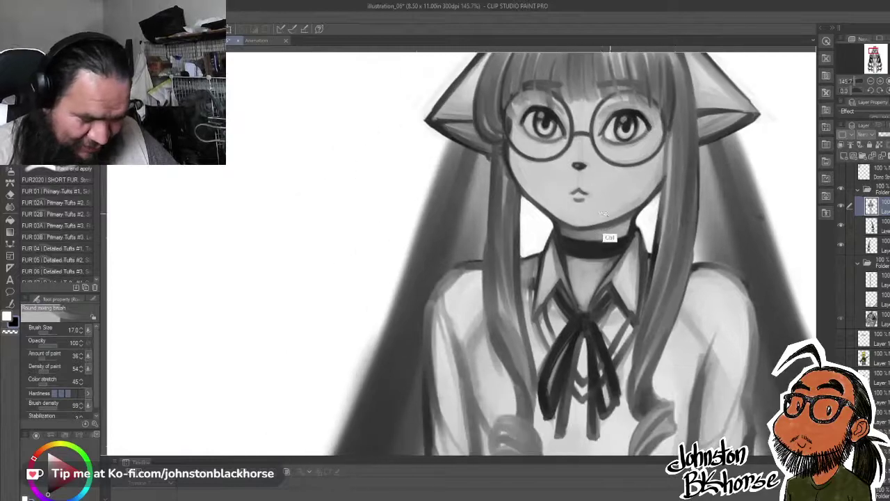
{"action": "left_click_drag", "start_coordinate": [604, 214], "coordinate": [629, 218]}
{"action": "left_click_drag", "start_coordinate": [629, 217], "coordinate": [620, 313]}
{"action": "key", "text": "x"}
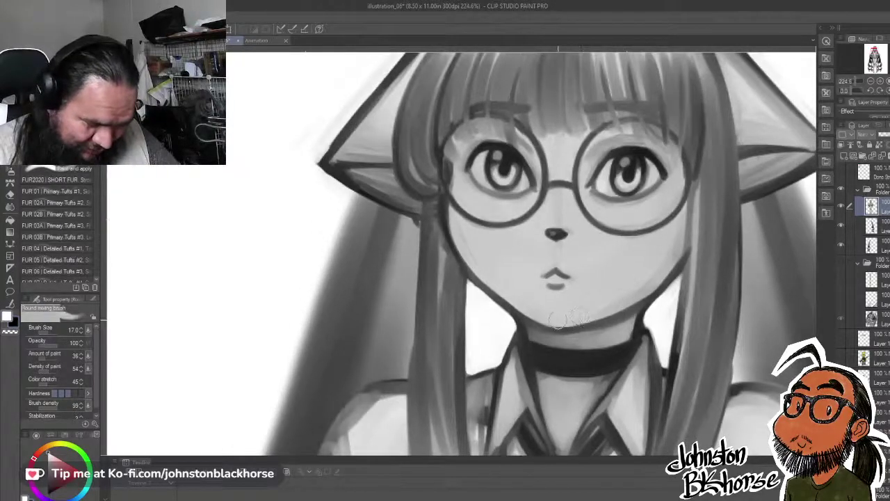
{"action": "left_click_drag", "start_coordinate": [558, 320], "coordinate": [610, 309]}
{"action": "left_click_drag", "start_coordinate": [550, 312], "coordinate": [599, 303]}
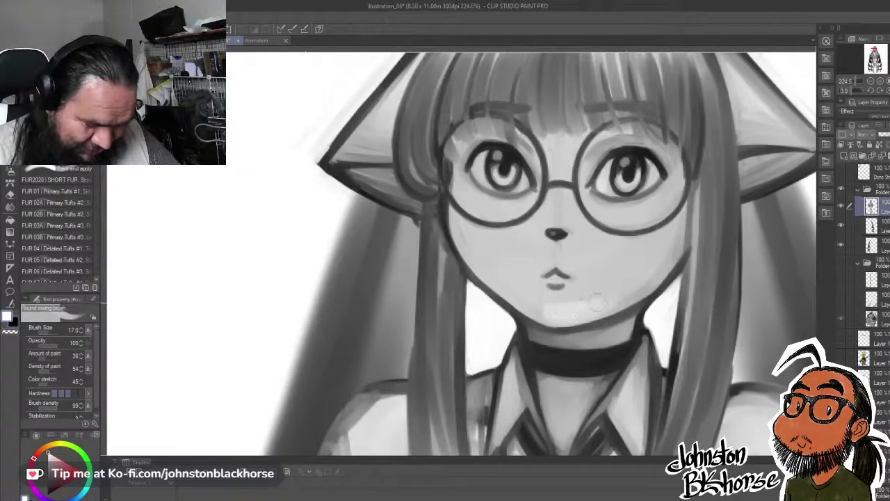
- Paint highlights on the girl's nose bridge, cheeks and the skin beneath her eyes
{"action": "left_click_drag", "start_coordinate": [556, 244], "coordinate": [560, 316]}
{"action": "mouse_move", "coordinate": [470, 267]}
{"action": "left_mouse_down"}
{"action": "mouse_move", "coordinate": [498, 280]}
{"action": "mouse_move", "coordinate": [472, 260]}
{"action": "mouse_move", "coordinate": [526, 282]}
{"action": "left_mouse_up"}
{"action": "mouse_move", "coordinate": [606, 280]}
{"action": "left_mouse_down"}
{"action": "mouse_move", "coordinate": [628, 273]}
{"action": "mouse_move", "coordinate": [636, 293]}
{"action": "left_mouse_up"}
{"action": "mouse_move", "coordinate": [562, 270]}
{"action": "left_mouse_down"}
{"action": "mouse_move", "coordinate": [558, 286]}
{"action": "mouse_move", "coordinate": [558, 276]}
{"action": "left_mouse_up"}
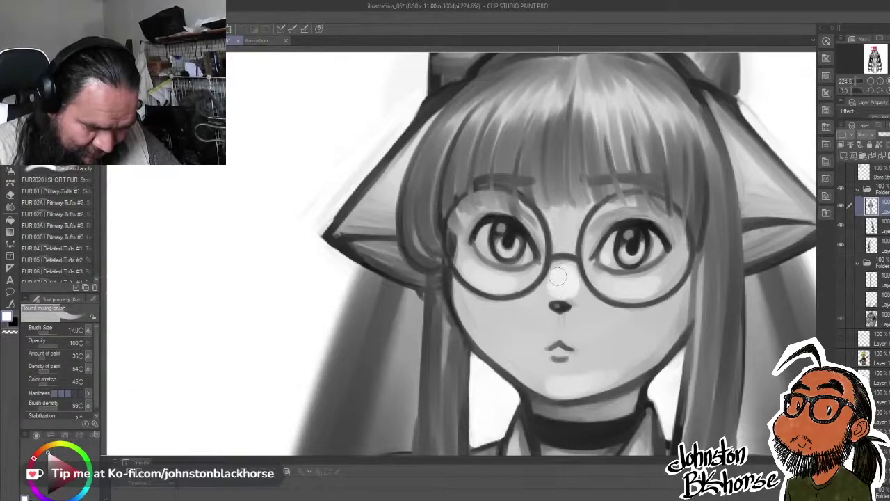
{"action": "mouse_move", "coordinate": [460, 300]}
{"action": "left_mouse_down"}
{"action": "mouse_move", "coordinate": [535, 307]}
{"action": "mouse_move", "coordinate": [468, 299]}
{"action": "mouse_move", "coordinate": [524, 308]}
{"action": "mouse_move", "coordinate": [472, 303]}
{"action": "mouse_move", "coordinate": [512, 310]}
{"action": "mouse_move", "coordinate": [520, 326]}
{"action": "mouse_move", "coordinate": [491, 326]}
{"action": "mouse_move", "coordinate": [541, 312]}
{"action": "mouse_move", "coordinate": [557, 327]}
{"action": "mouse_move", "coordinate": [521, 325]}
{"action": "left_mouse_up"}
- Increase the mixing brush's size to 50
{"action": "key", "text": "bracketright"}
{"action": "key", "text": "bracketright"}
{"action": "key", "text": "bracketright"}
{"action": "key", "text": "bracketright"}
{"action": "key", "text": "bracketright"}
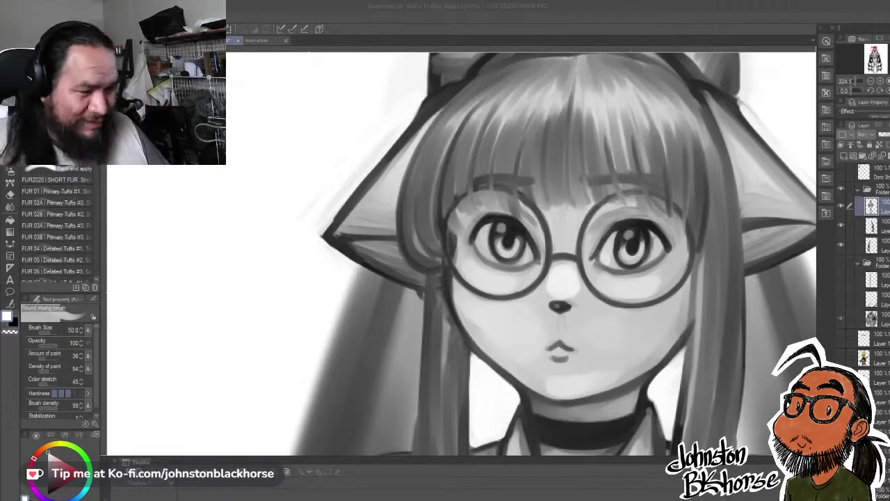
- View the whole standing girl, and inspect the two rendered characters in illustration_07 for comparison
{"action": "left_click", "coordinate": [671, 207]}
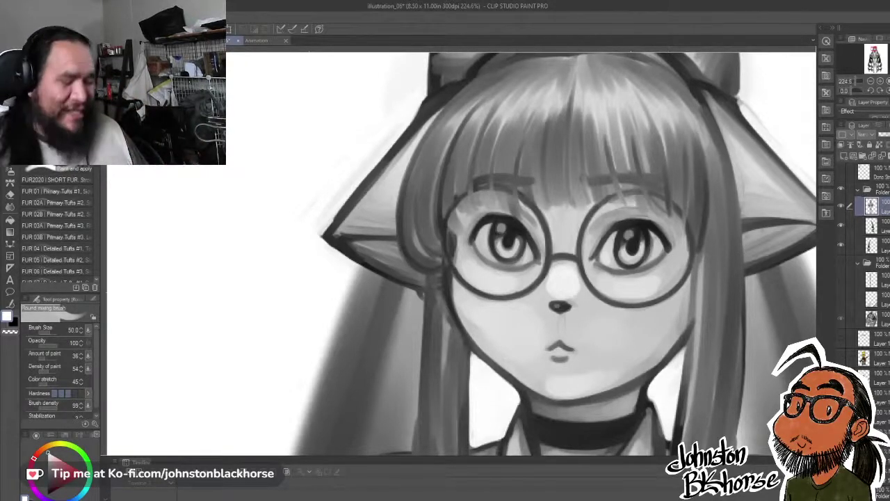
{"action": "left_click_drag", "start_coordinate": [705, 254], "coordinate": [593, 254]}
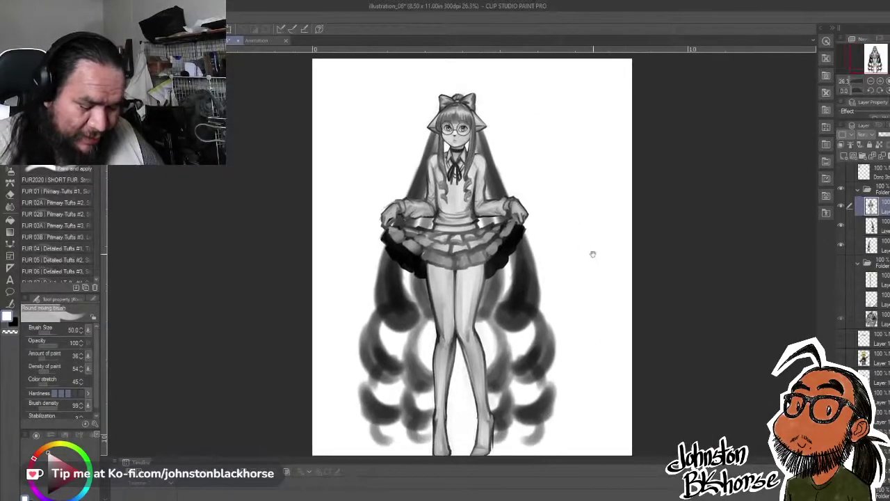
{"action": "left_click", "coordinate": [163, 40]}
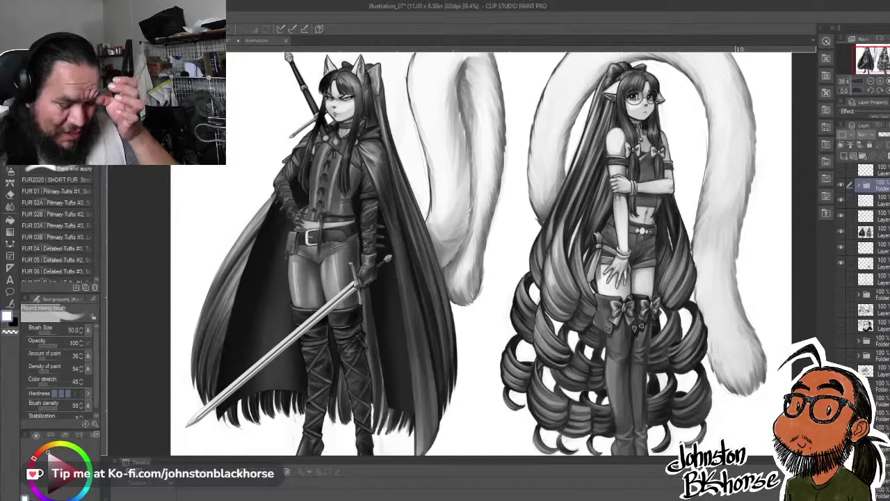
{"action": "left_click_drag", "start_coordinate": [711, 243], "coordinate": [680, 253]}
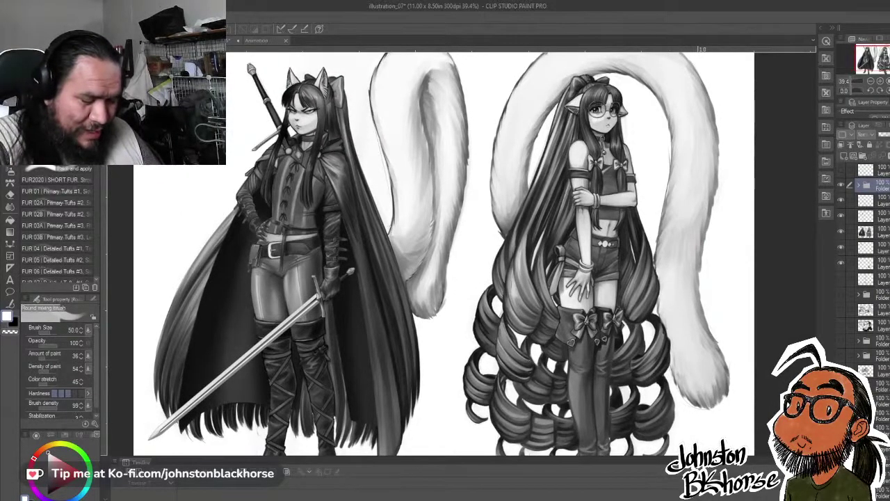
{"action": "key", "text": "ctrl+Tab"}
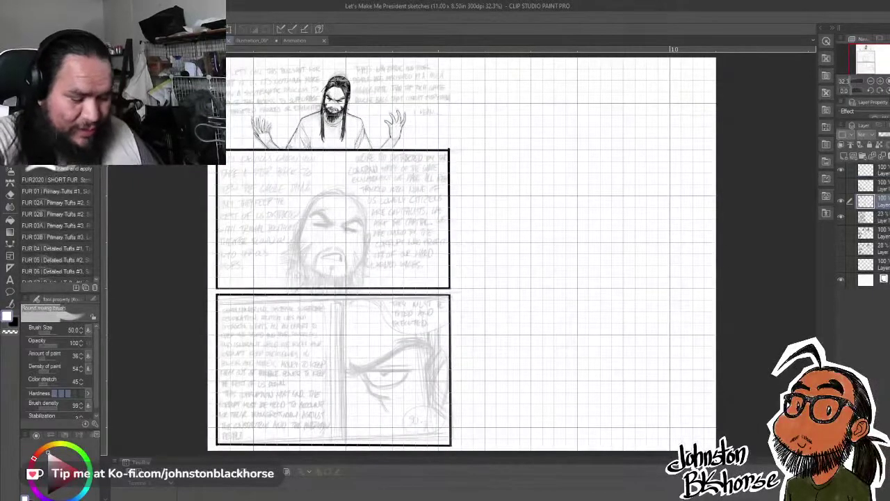
- Return to the reaper illustration and examine the wings, hooded skull, embraced girl and hair curls at several magnifications
{"action": "left_click", "coordinate": [251, 39]}
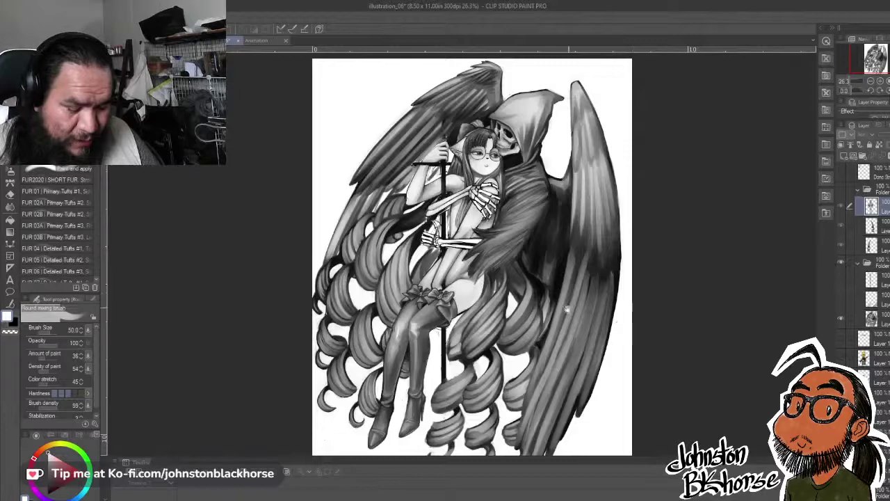
{"action": "scroll", "coordinate": [569, 255], "scroll_direction": "up", "scroll_amount": 5}
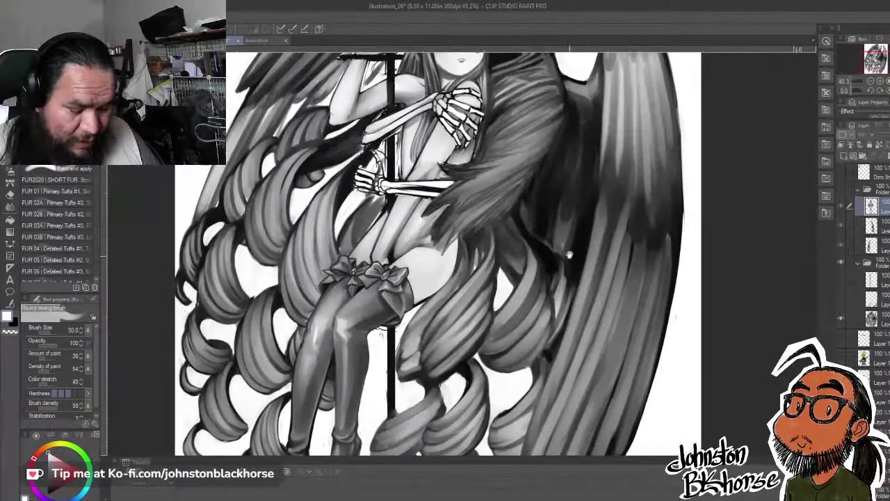
{"action": "left_click_drag", "start_coordinate": [570, 254], "coordinate": [606, 327]}
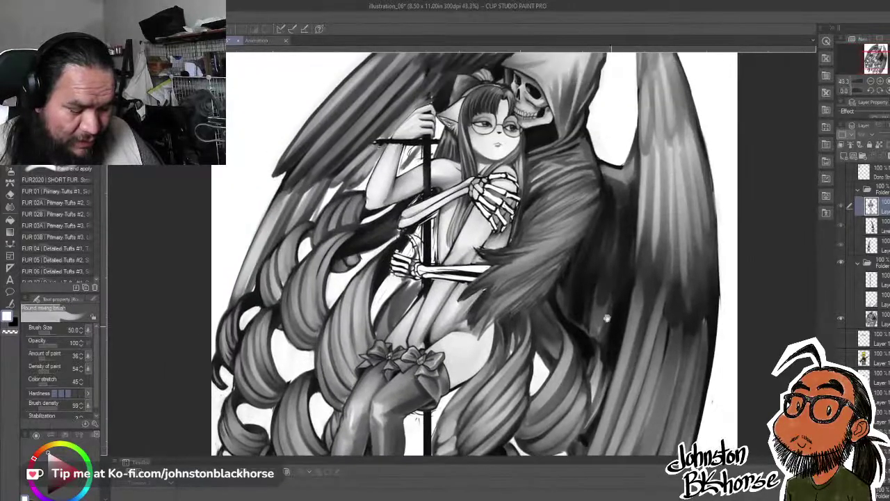
{"action": "left_click_drag", "start_coordinate": [594, 289], "coordinate": [616, 345]}
{"action": "scroll", "coordinate": [621, 269], "scroll_direction": "up", "scroll_amount": 4}
{"action": "scroll", "coordinate": [621, 231], "scroll_direction": "down", "scroll_amount": 4}
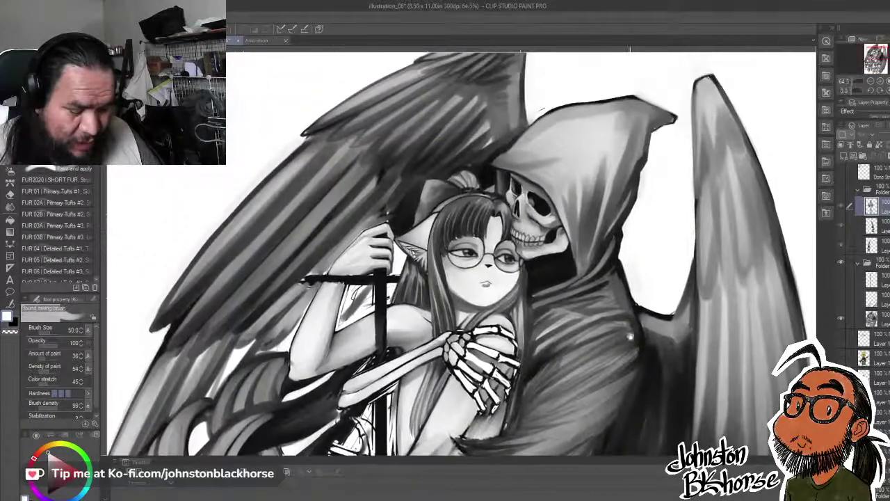
{"action": "scroll", "coordinate": [639, 308], "scroll_direction": "up", "scroll_amount": 6}
{"action": "scroll", "coordinate": [639, 308], "scroll_direction": "down", "scroll_amount": 4}
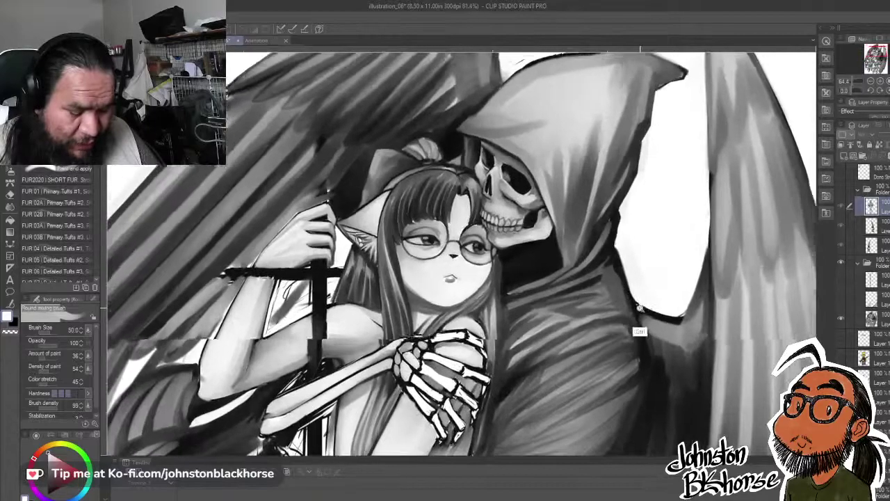
{"action": "scroll", "coordinate": [669, 309], "scroll_direction": "up", "scroll_amount": 2}
{"action": "scroll", "coordinate": [670, 309], "scroll_direction": "down", "scroll_amount": 4}
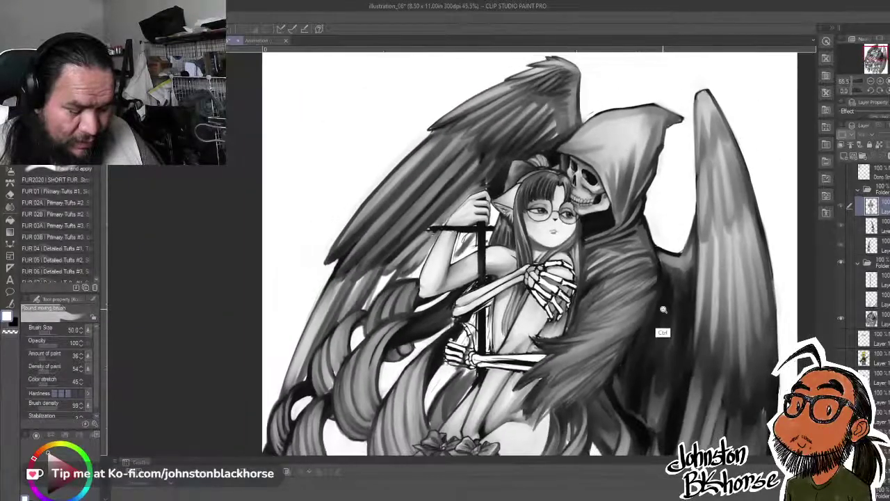
{"action": "scroll", "coordinate": [592, 259], "scroll_direction": "up", "scroll_amount": 3}
{"action": "left_click_drag", "start_coordinate": [592, 259], "coordinate": [612, 280]}
{"action": "scroll", "coordinate": [619, 279], "scroll_direction": "down", "scroll_amount": 2}
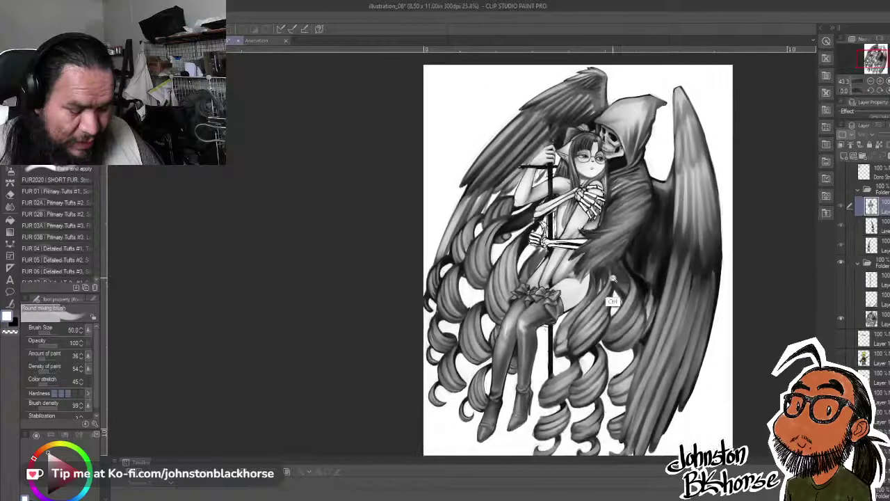
- Show the layer with the rough black sword over the reaper and the girl
{"action": "left_click_drag", "start_coordinate": [636, 231], "coordinate": [602, 233]}
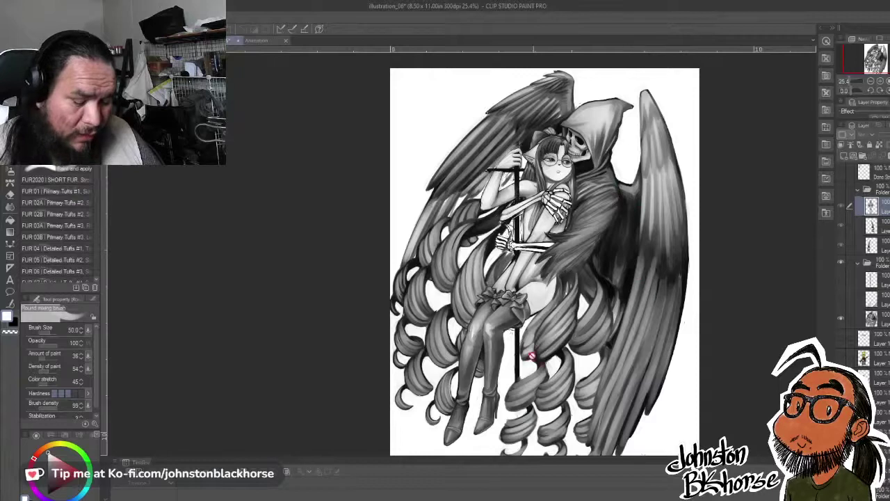
{"action": "scroll", "coordinate": [623, 313], "scroll_direction": "right", "scroll_amount": 1}
{"action": "scroll", "coordinate": [623, 313], "scroll_direction": "right", "scroll_amount": 1}
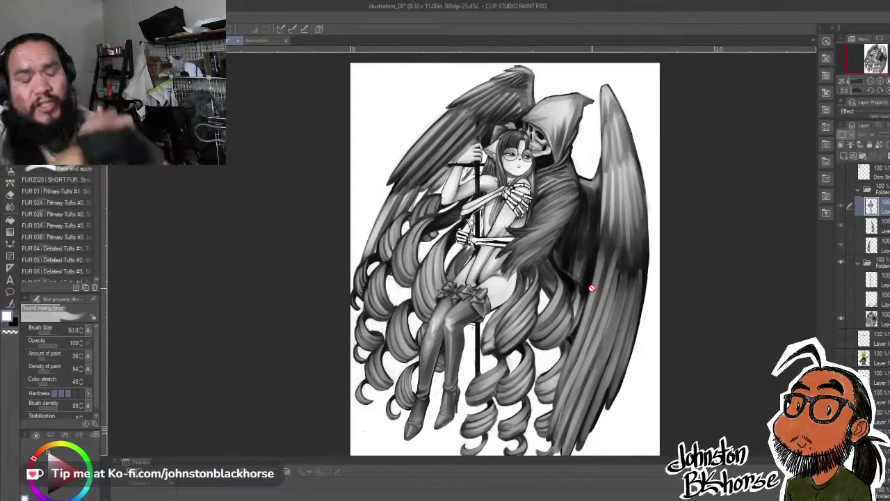
{"action": "left_click", "coordinate": [843, 282]}
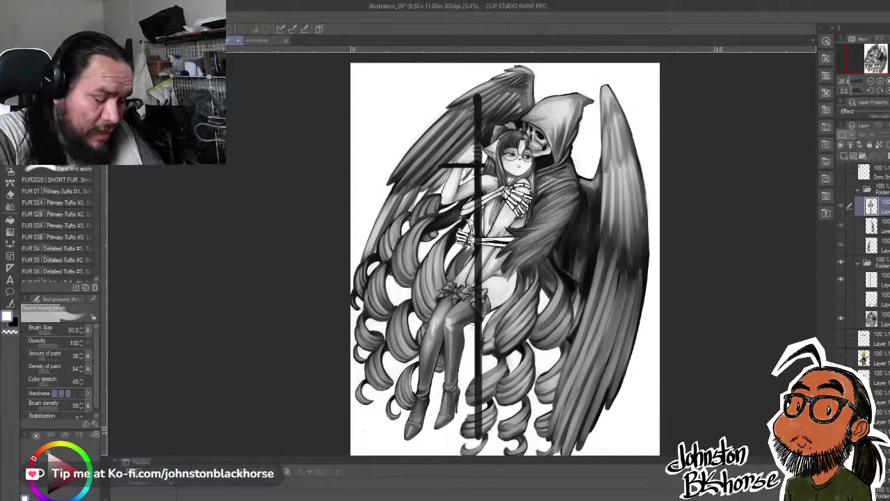
- Switch to illustration_07 and examine the rendered sword's blade, tip, crossguard, grip and pommel on the cloaked character
{"action": "left_click", "coordinate": [165, 41]}
{"action": "left_click_drag", "start_coordinate": [403, 334], "coordinate": [578, 261]}
{"action": "left_click_drag", "start_coordinate": [479, 286], "coordinate": [550, 282]}
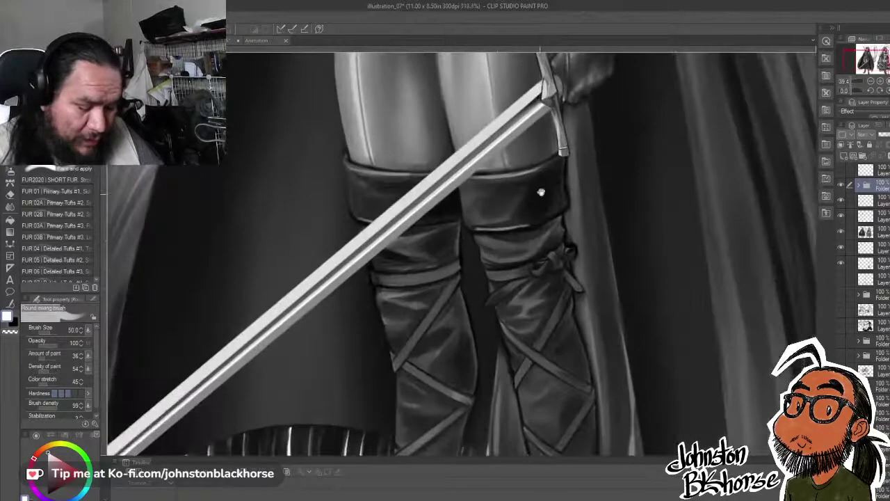
{"action": "left_click_drag", "start_coordinate": [541, 193], "coordinate": [452, 350]}
{"action": "left_click_drag", "start_coordinate": [498, 265], "coordinate": [555, 296]}
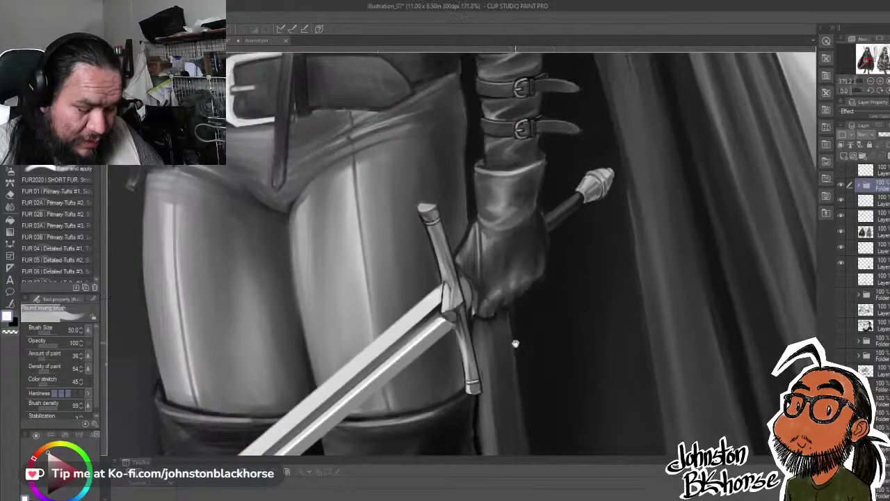
{"action": "left_click_drag", "start_coordinate": [513, 342], "coordinate": [571, 232]}
{"action": "left_click_drag", "start_coordinate": [453, 333], "coordinate": [623, 200]}
{"action": "left_click_drag", "start_coordinate": [440, 349], "coordinate": [504, 282]}
{"action": "left_click_drag", "start_coordinate": [456, 335], "coordinate": [513, 283]}
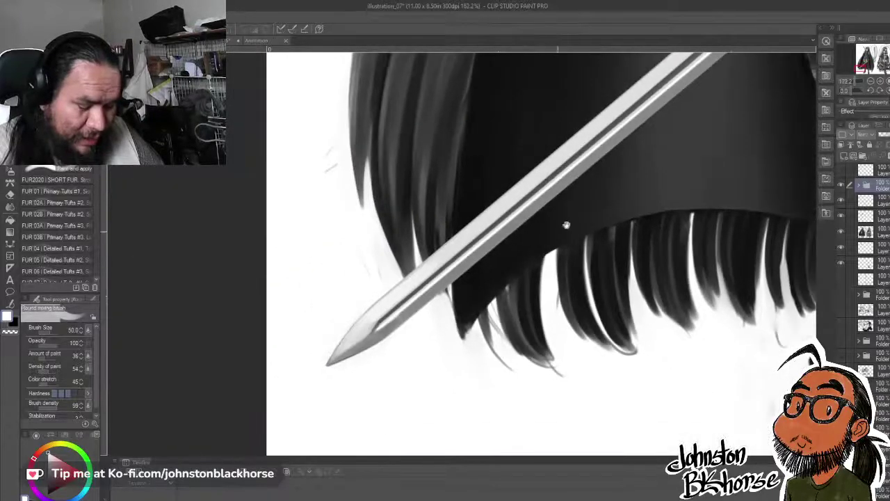
{"action": "left_click_drag", "start_coordinate": [566, 224], "coordinate": [459, 322]}
{"action": "left_click_drag", "start_coordinate": [634, 174], "coordinate": [455, 324]}
{"action": "left_click_drag", "start_coordinate": [510, 225], "coordinate": [556, 258]}
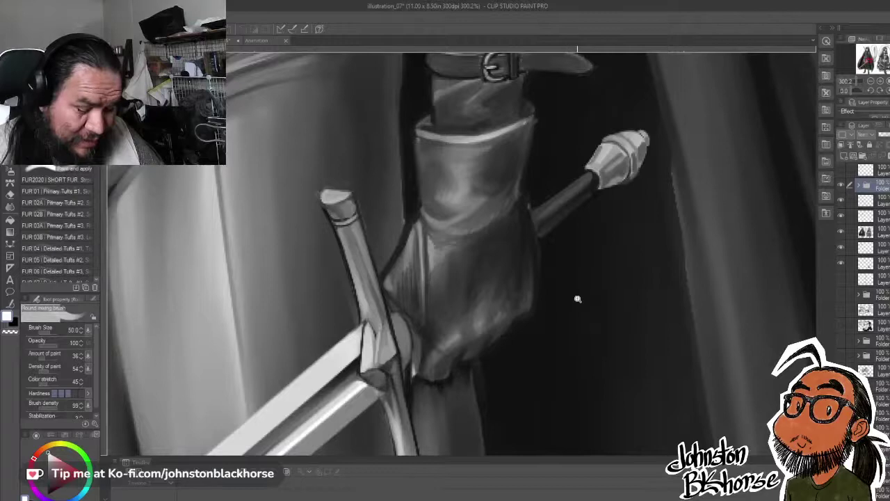
{"action": "left_click_drag", "start_coordinate": [577, 299], "coordinate": [577, 231]}
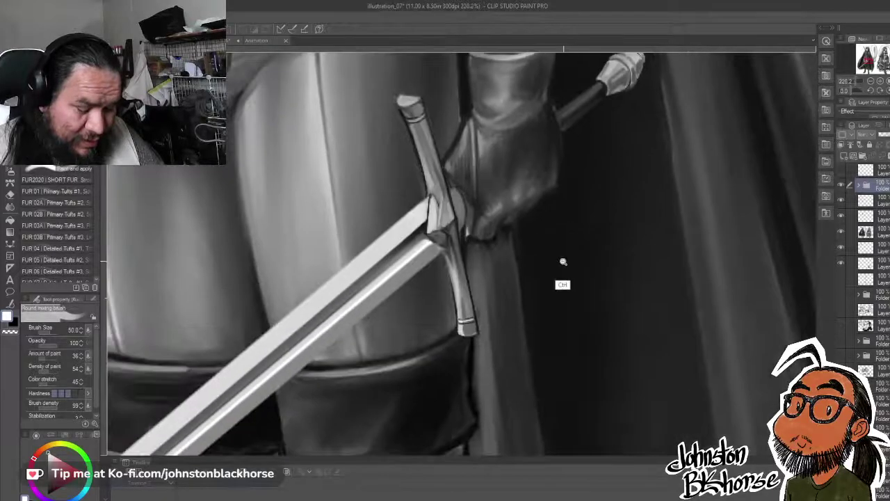
{"action": "mouse_move", "coordinate": [564, 262]}
{"action": "left_mouse_down"}
{"action": "mouse_move", "coordinate": [551, 256]}
{"action": "mouse_move", "coordinate": [562, 259]}
{"action": "left_mouse_up"}
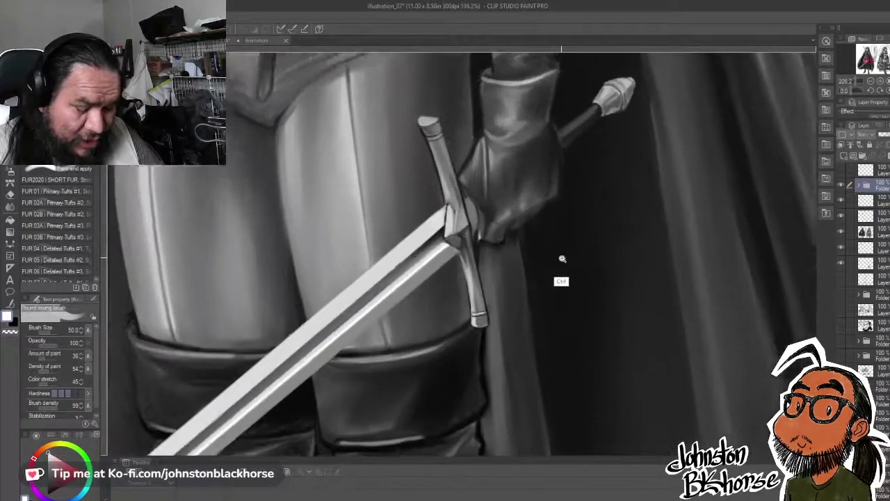
{"action": "scroll", "coordinate": [563, 259], "scroll_direction": "down", "scroll_amount": 4}
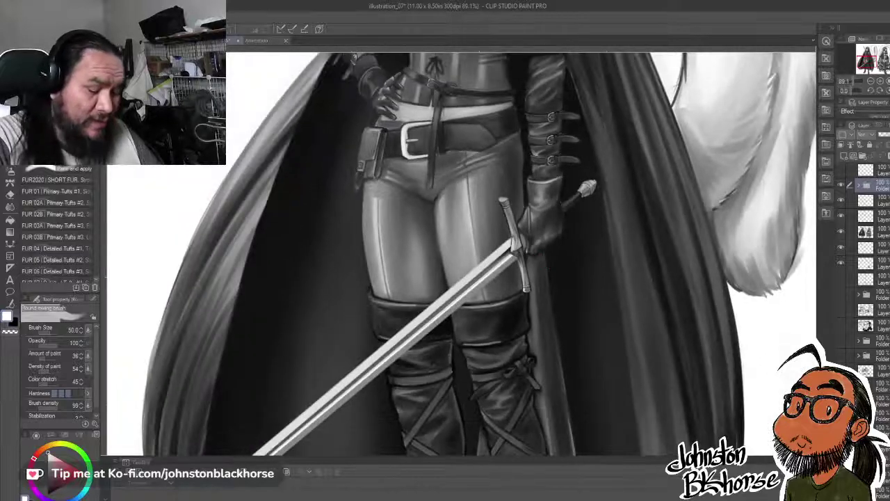
- Return to the reaper illustration and inspect the rough sword's placement between the girl's hand and the skeletal hands
{"action": "key", "text": "ctrl+Tab"}
{"action": "left_click_drag", "start_coordinate": [634, 240], "coordinate": [622, 252]}
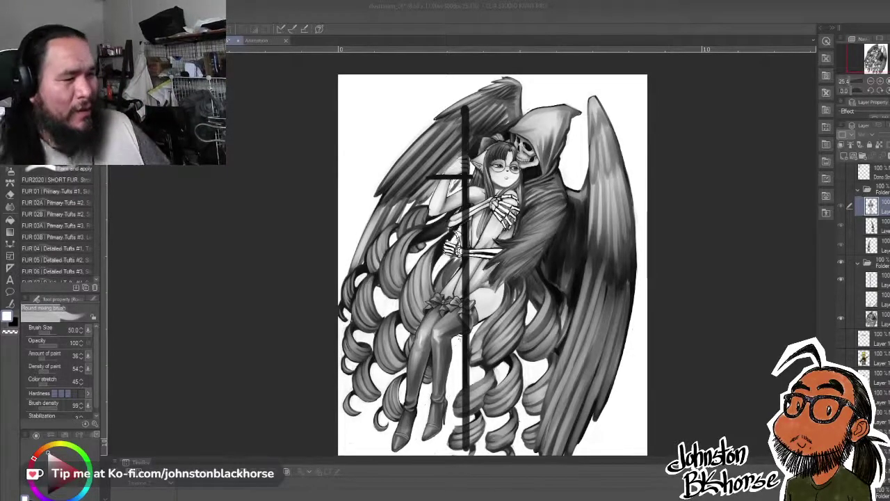
{"action": "left_click", "coordinate": [691, 32]}
{"action": "left_click_drag", "start_coordinate": [593, 300], "coordinate": [629, 242]}
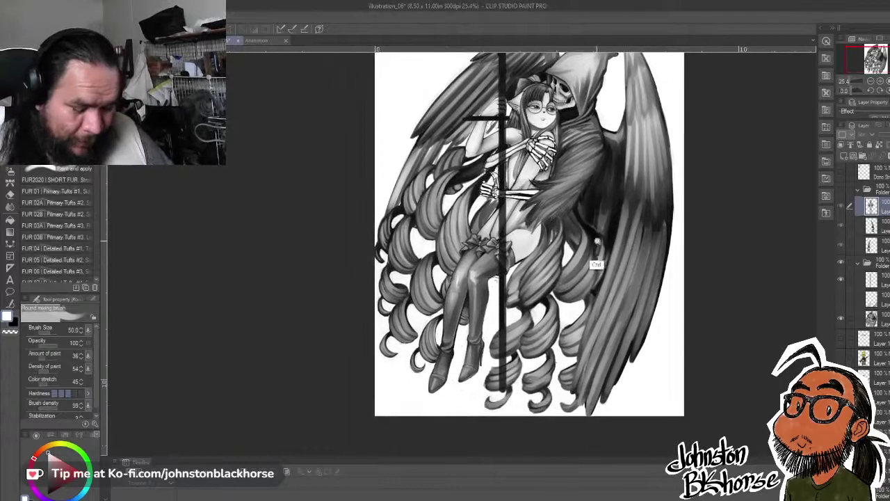
{"action": "scroll", "coordinate": [602, 249], "scroll_direction": "up", "scroll_amount": 1}
{"action": "left_click_drag", "start_coordinate": [602, 199], "coordinate": [599, 263]}
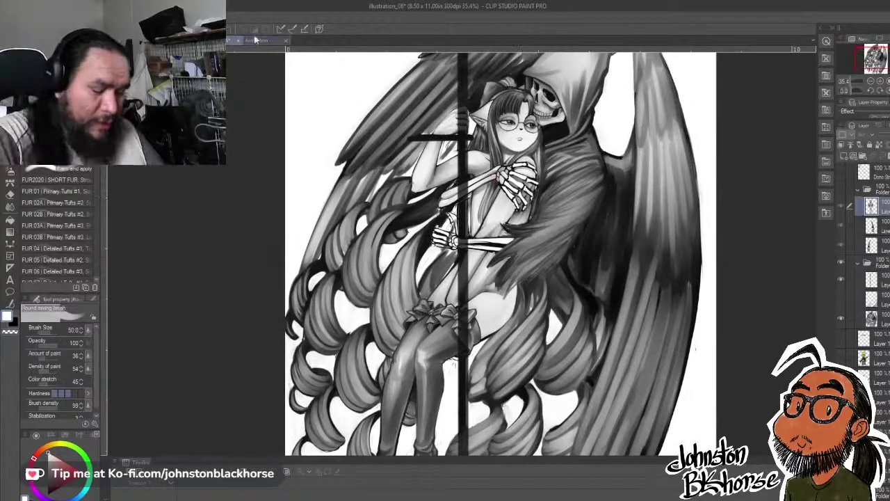
- Hide the reaper artwork's folder, show the standing girl's folder, and examine her face, torso and skirt
{"action": "left_click", "coordinate": [842, 194]}
{"action": "left_click", "coordinate": [844, 264]}
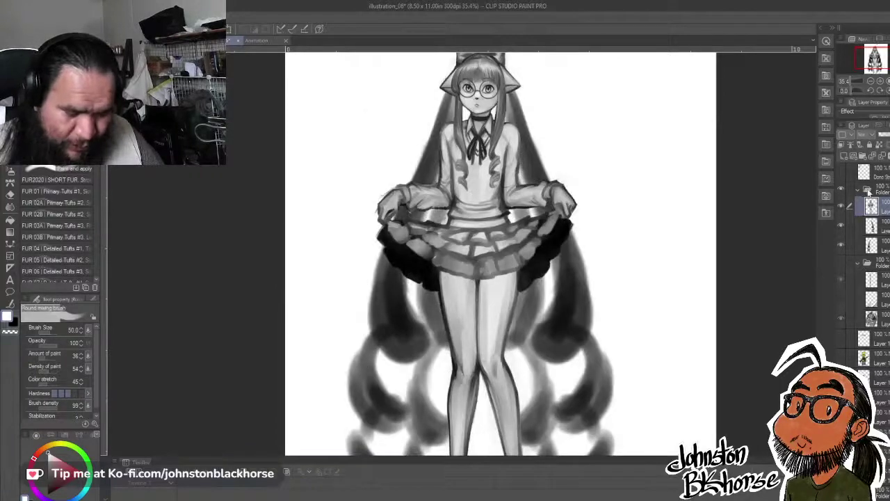
{"action": "left_click_drag", "start_coordinate": [541, 232], "coordinate": [595, 333]}
{"action": "left_click_drag", "start_coordinate": [552, 248], "coordinate": [580, 272]}
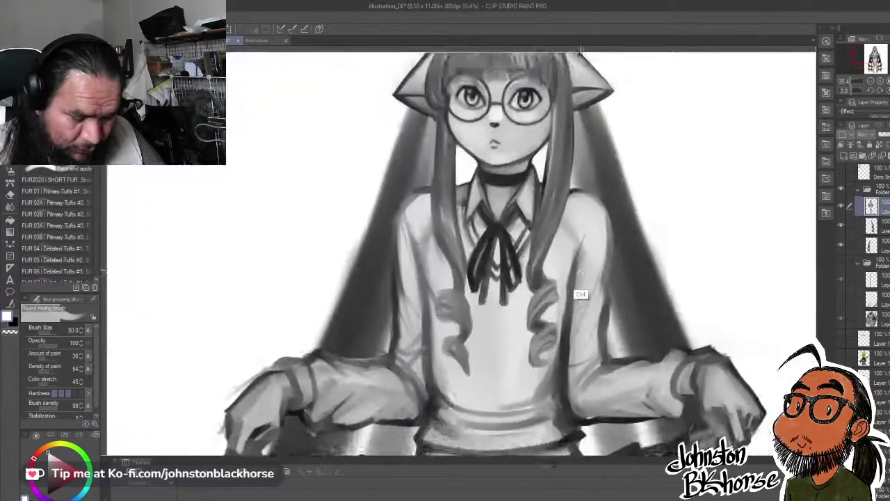
{"action": "left_click_drag", "start_coordinate": [539, 120], "coordinate": [579, 262]}
{"action": "scroll", "coordinate": [578, 263], "scroll_direction": "down", "scroll_amount": 3}
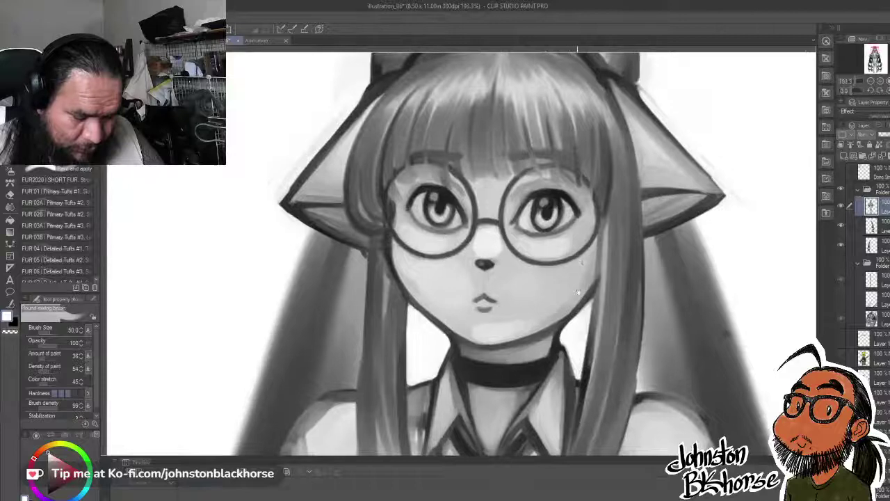
{"action": "scroll", "coordinate": [579, 263], "scroll_direction": "down", "scroll_amount": 5}
{"action": "left_click_drag", "start_coordinate": [572, 292], "coordinate": [593, 191]}
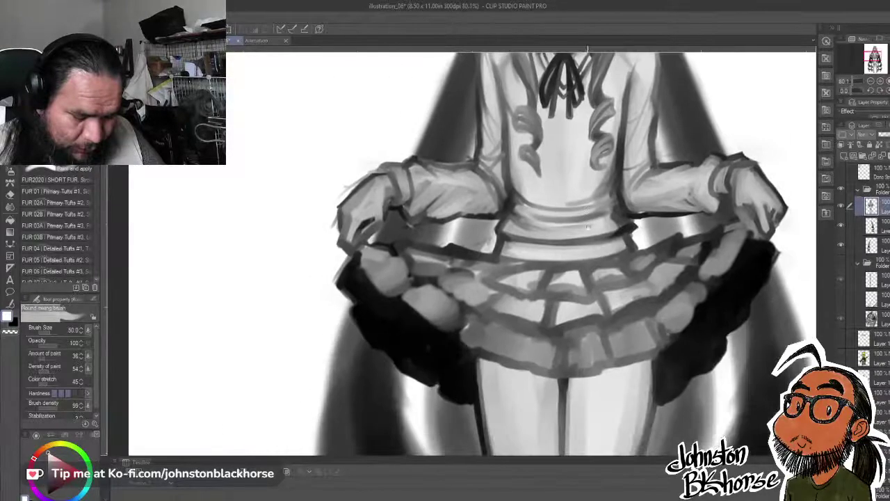
{"action": "left_click_drag", "start_coordinate": [586, 238], "coordinate": [628, 254]}
{"action": "scroll", "coordinate": [500, 244], "scroll_direction": "up", "scroll_amount": 3}
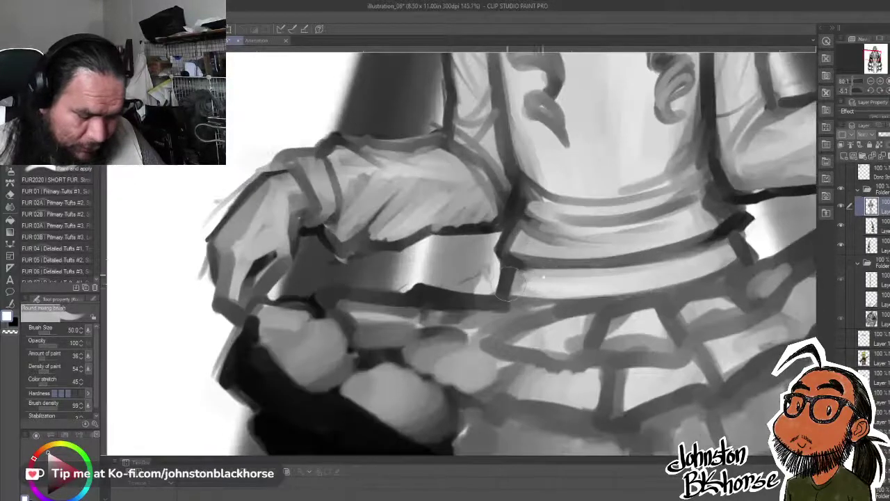
- Reduce the round mixing brush to size 10 and paint a dark line along the waistband's lower edge where it meets the skirt
{"action": "key", "text": "bracketleft"}
{"action": "key", "text": "bracketleft"}
{"action": "key", "text": "bracketleft"}
{"action": "key", "text": "bracketleft"}
{"action": "key", "text": "bracketleft"}
{"action": "key", "text": "bracketleft"}
{"action": "key", "text": "bracketleft"}
{"action": "key", "text": "bracketleft"}
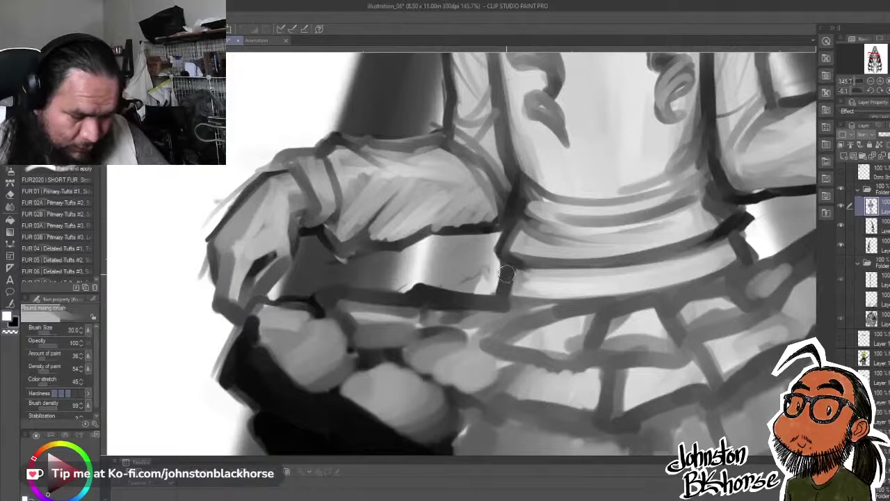
{"action": "mouse_move", "coordinate": [504, 274]}
{"action": "left_mouse_down"}
{"action": "mouse_move", "coordinate": [505, 289]}
{"action": "mouse_move", "coordinate": [622, 375]}
{"action": "mouse_move", "coordinate": [459, 337]}
{"action": "left_mouse_up"}
{"action": "mouse_move", "coordinate": [459, 338]}
{"action": "left_mouse_down"}
{"action": "mouse_move", "coordinate": [601, 221]}
{"action": "mouse_move", "coordinate": [610, 248]}
{"action": "left_mouse_up"}
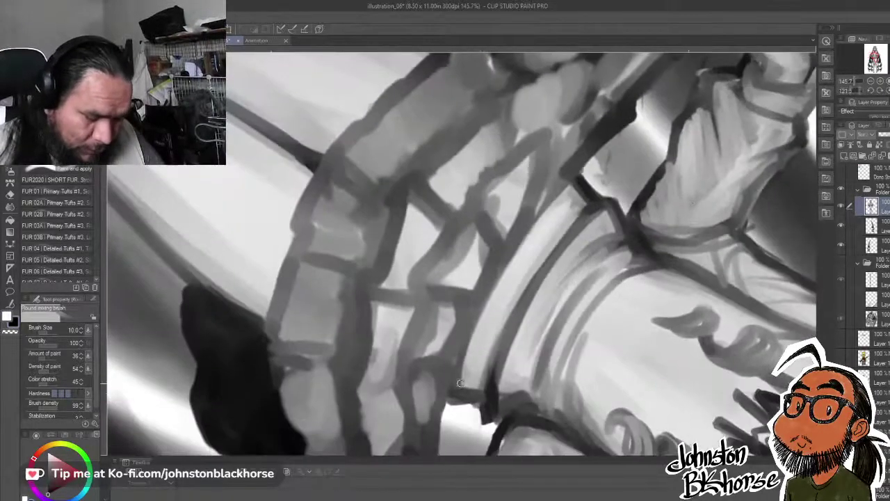
{"action": "mouse_move", "coordinate": [457, 384]}
{"action": "left_mouse_down"}
{"action": "mouse_move", "coordinate": [537, 215]}
{"action": "mouse_move", "coordinate": [545, 207]}
{"action": "mouse_move", "coordinate": [456, 380]}
{"action": "mouse_move", "coordinate": [551, 198]}
{"action": "mouse_move", "coordinate": [571, 183]}
{"action": "left_mouse_up"}
{"action": "mouse_move", "coordinate": [569, 183]}
{"action": "left_mouse_down"}
{"action": "mouse_move", "coordinate": [533, 222]}
{"action": "mouse_move", "coordinate": [463, 353]}
{"action": "mouse_move", "coordinate": [456, 404]}
{"action": "mouse_move", "coordinate": [479, 308]}
{"action": "mouse_move", "coordinate": [573, 179]}
{"action": "left_mouse_up"}
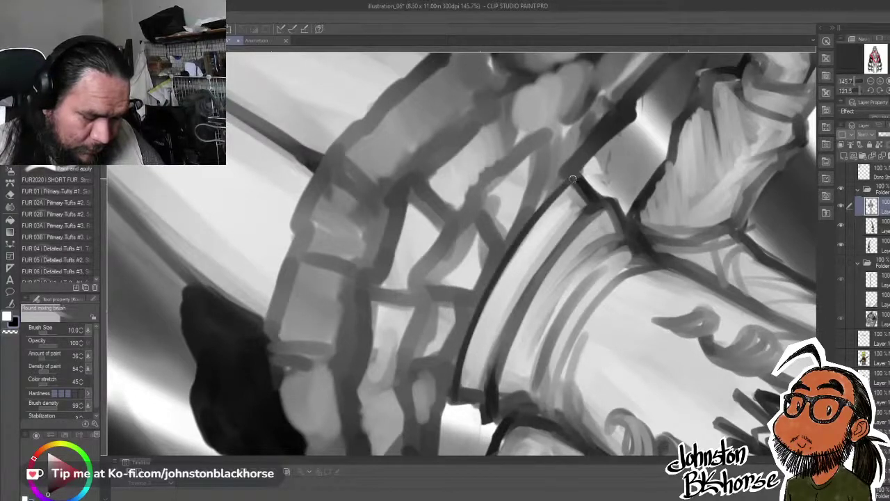
{"action": "mouse_move", "coordinate": [541, 208]}
{"action": "left_mouse_down"}
{"action": "mouse_move", "coordinate": [578, 177]}
{"action": "mouse_move", "coordinate": [585, 199]}
{"action": "left_mouse_up"}
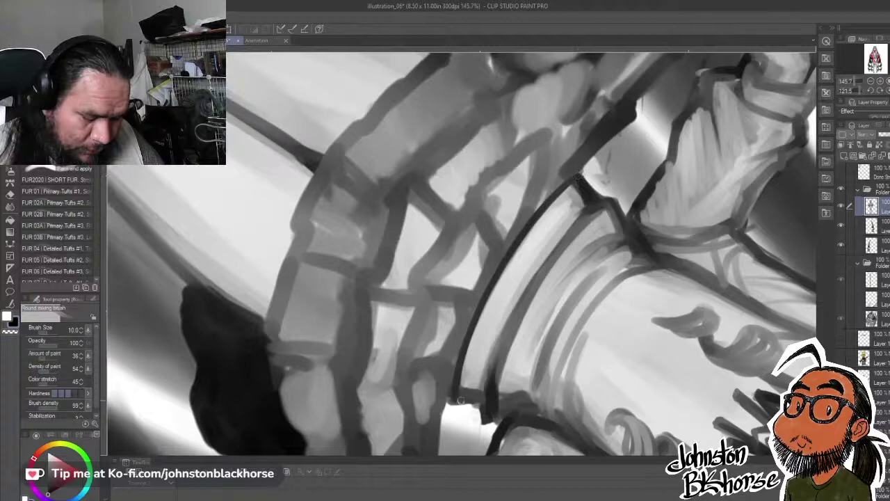
- Darken the short end of the waistband and strengthen the line along its upper edge
{"action": "mouse_move", "coordinate": [457, 400]}
{"action": "left_mouse_down"}
{"action": "mouse_move", "coordinate": [480, 400]}
{"action": "mouse_move", "coordinate": [487, 421]}
{"action": "mouse_move", "coordinate": [518, 313]}
{"action": "left_mouse_up"}
{"action": "mouse_move", "coordinate": [491, 370]}
{"action": "left_mouse_down"}
{"action": "mouse_move", "coordinate": [598, 210]}
{"action": "mouse_move", "coordinate": [517, 309]}
{"action": "left_mouse_up"}
{"action": "left_click_drag", "start_coordinate": [486, 410], "coordinate": [492, 362]}
{"action": "mouse_move", "coordinate": [490, 374]}
{"action": "left_mouse_down"}
{"action": "mouse_move", "coordinate": [535, 274]}
{"action": "mouse_move", "coordinate": [581, 217]}
{"action": "left_mouse_up"}
{"action": "mouse_move", "coordinate": [581, 217]}
{"action": "left_mouse_down"}
{"action": "mouse_move", "coordinate": [519, 300]}
{"action": "mouse_move", "coordinate": [498, 345]}
{"action": "left_mouse_up"}
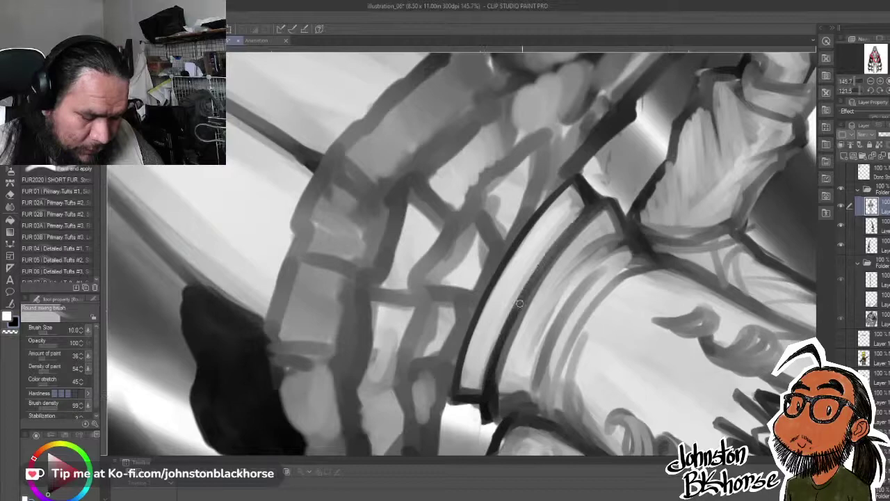
{"action": "mouse_move", "coordinate": [514, 310]}
{"action": "left_mouse_down"}
{"action": "mouse_move", "coordinate": [603, 200]}
{"action": "mouse_move", "coordinate": [540, 275]}
{"action": "mouse_move", "coordinate": [564, 233]}
{"action": "left_mouse_up"}
- Undo the last hair stroke, darken the lower curve of the hair lock beside the ear, and set the brush size to 6
{"action": "left_click_drag", "start_coordinate": [557, 389], "coordinate": [589, 155]}
{"action": "mouse_move", "coordinate": [585, 191]}
{"action": "left_mouse_down"}
{"action": "mouse_move", "coordinate": [605, 272]}
{"action": "mouse_move", "coordinate": [624, 255]}
{"action": "mouse_move", "coordinate": [619, 246]}
{"action": "left_mouse_up"}
{"action": "mouse_move", "coordinate": [619, 208]}
{"action": "left_mouse_down"}
{"action": "mouse_move", "coordinate": [654, 311]}
{"action": "mouse_move", "coordinate": [658, 279]}
{"action": "mouse_move", "coordinate": [562, 307]}
{"action": "left_mouse_up"}
{"action": "left_click_drag", "start_coordinate": [532, 184], "coordinate": [594, 293]}
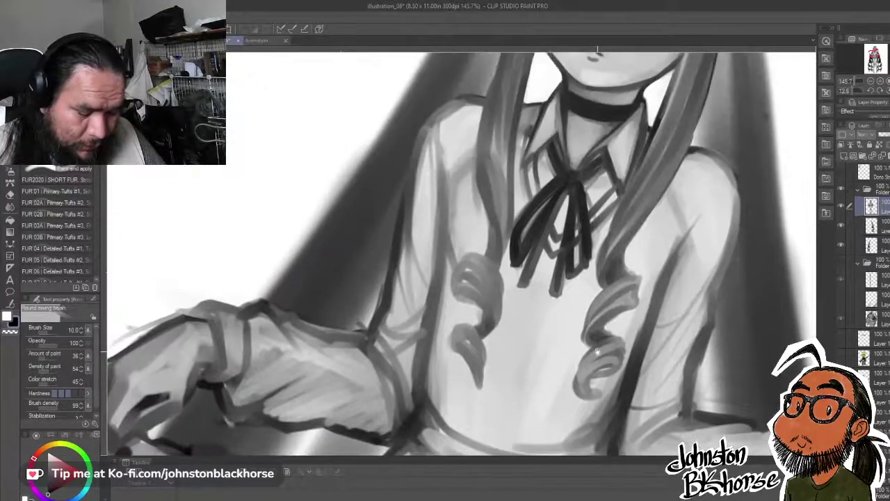
{"action": "scroll", "coordinate": [596, 352], "scroll_direction": "down", "scroll_amount": 3}
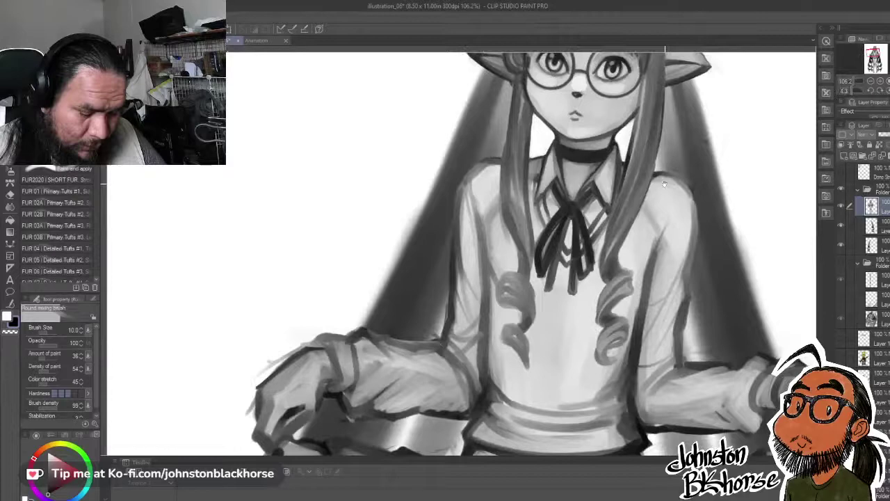
{"action": "left_click_drag", "start_coordinate": [665, 184], "coordinate": [627, 316]}
{"action": "left_click_drag", "start_coordinate": [531, 183], "coordinate": [583, 277]}
{"action": "scroll", "coordinate": [505, 292], "scroll_direction": "up", "scroll_amount": 2}
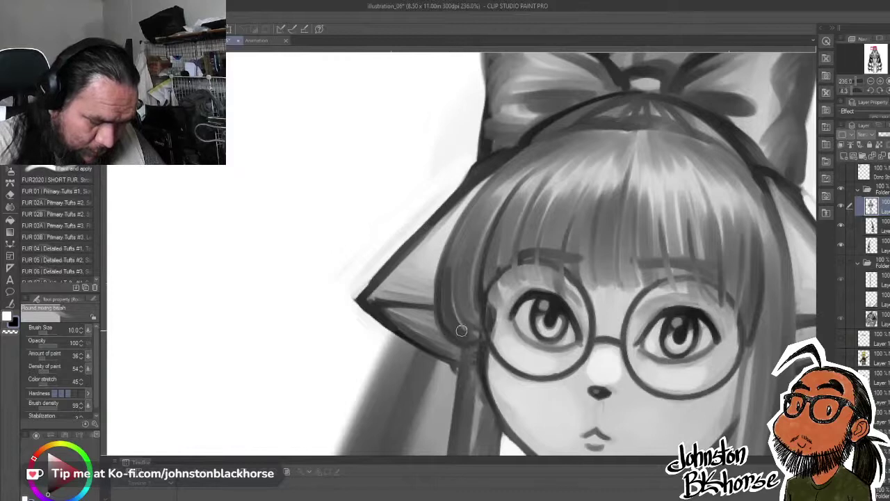
{"action": "key", "text": "ctrl+z"}
{"action": "key", "text": "["}
{"action": "left_click_drag", "start_coordinate": [470, 339], "coordinate": [451, 261]}
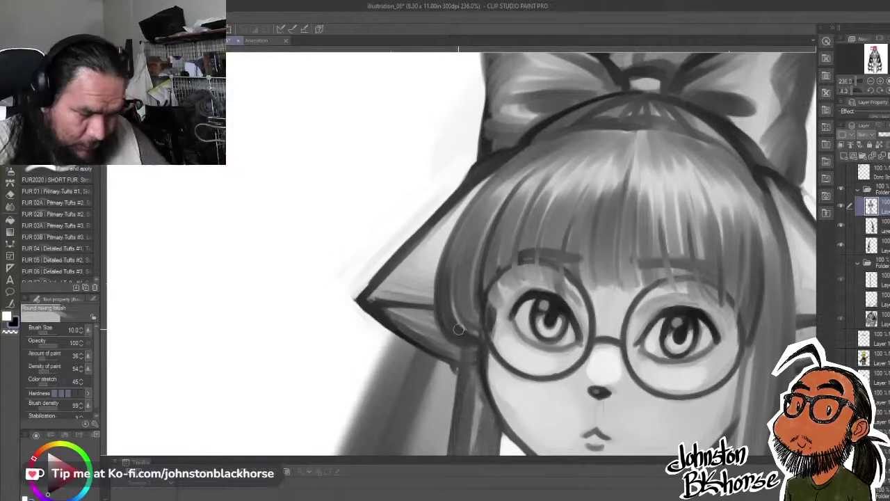
{"action": "key", "text": "bracketleft"}
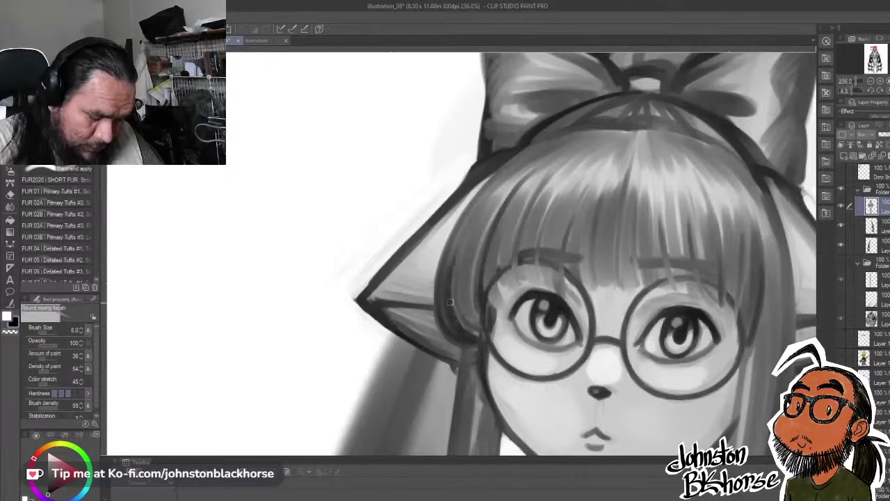
- Paint dark upward strands through the hair lock between the ear and the glasses
{"action": "left_click_drag", "start_coordinate": [445, 283], "coordinate": [455, 242]}
{"action": "left_click_drag", "start_coordinate": [459, 304], "coordinate": [463, 249]}
{"action": "left_click_drag", "start_coordinate": [469, 322], "coordinate": [472, 242]}
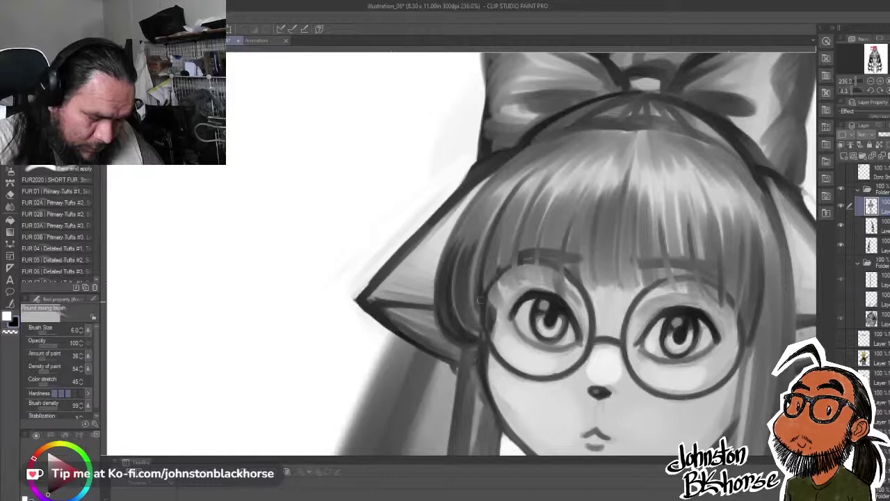
{"action": "left_click_drag", "start_coordinate": [480, 315], "coordinate": [480, 224]}
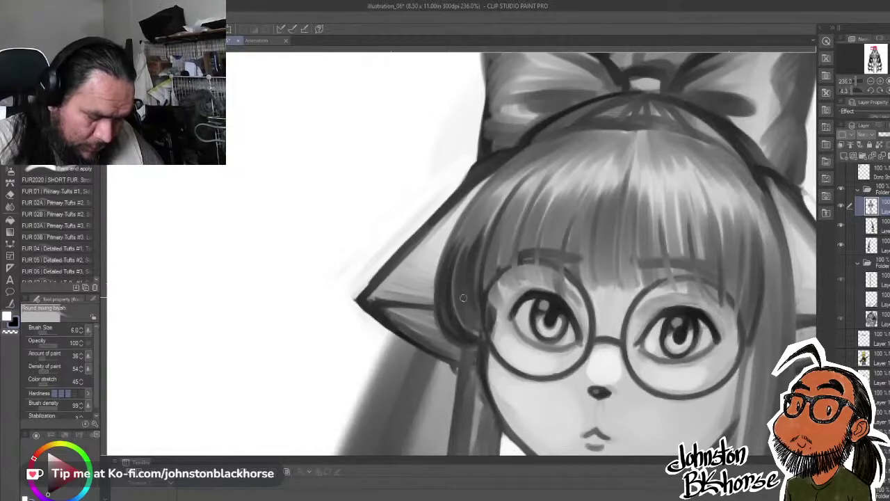
{"action": "left_click_drag", "start_coordinate": [464, 299], "coordinate": [475, 222]}
{"action": "left_click_drag", "start_coordinate": [459, 278], "coordinate": [480, 220]}
{"action": "left_click_drag", "start_coordinate": [462, 263], "coordinate": [481, 205]}
{"action": "left_click_drag", "start_coordinate": [450, 278], "coordinate": [471, 213]}
{"action": "left_click_drag", "start_coordinate": [446, 295], "coordinate": [472, 206]}
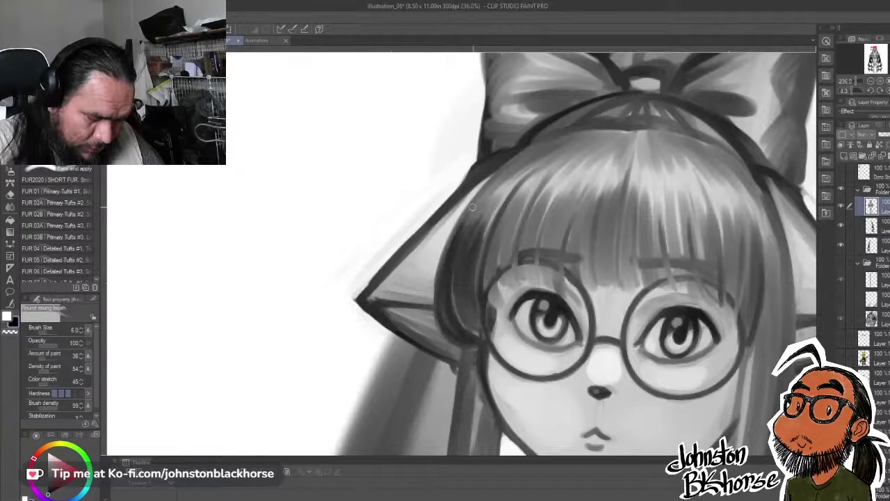
- Deepen the shadow in the hair lock beside the ear and rework the strands along its inner edge near the glasses
{"action": "mouse_move", "coordinate": [454, 334]}
{"action": "left_mouse_down"}
{"action": "mouse_move", "coordinate": [445, 312]}
{"action": "mouse_move", "coordinate": [470, 221]}
{"action": "left_mouse_up"}
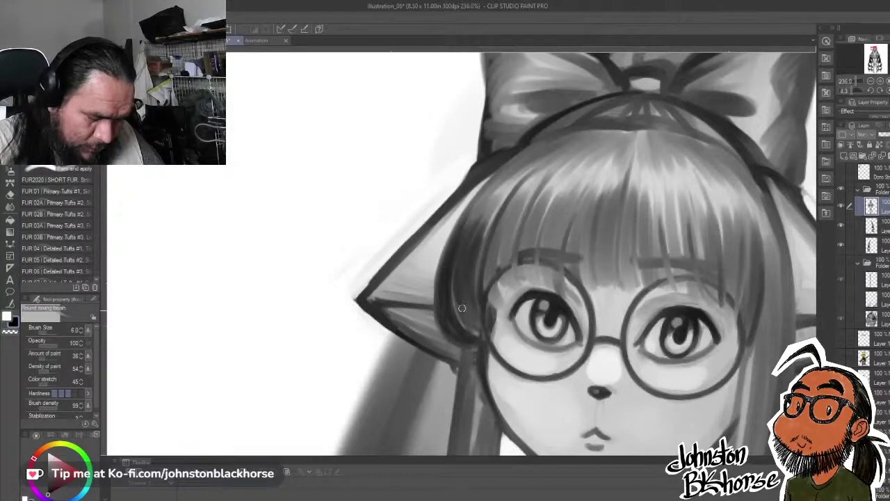
{"action": "mouse_move", "coordinate": [459, 302]}
{"action": "left_mouse_down"}
{"action": "mouse_move", "coordinate": [470, 326]}
{"action": "mouse_move", "coordinate": [466, 270]}
{"action": "left_mouse_up"}
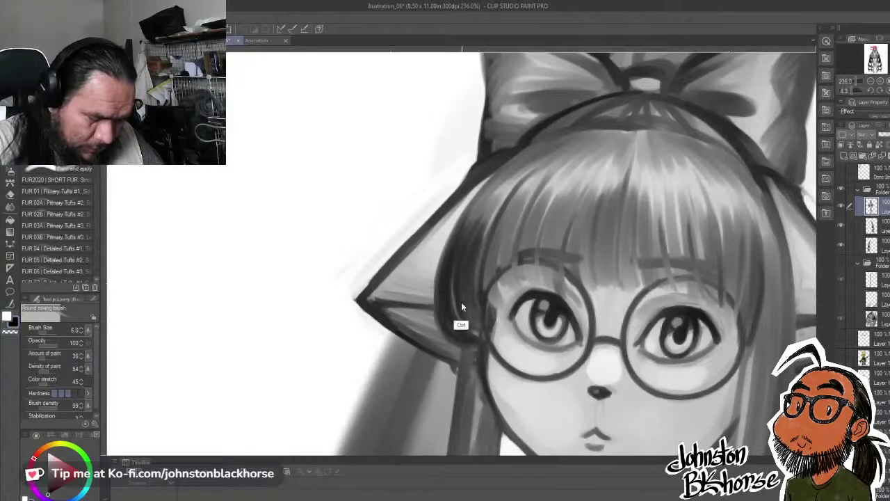
{"action": "mouse_move", "coordinate": [459, 310]}
{"action": "left_mouse_down"}
{"action": "mouse_move", "coordinate": [478, 263]}
{"action": "mouse_move", "coordinate": [462, 277]}
{"action": "mouse_move", "coordinate": [480, 273]}
{"action": "mouse_move", "coordinate": [478, 220]}
{"action": "left_mouse_up"}
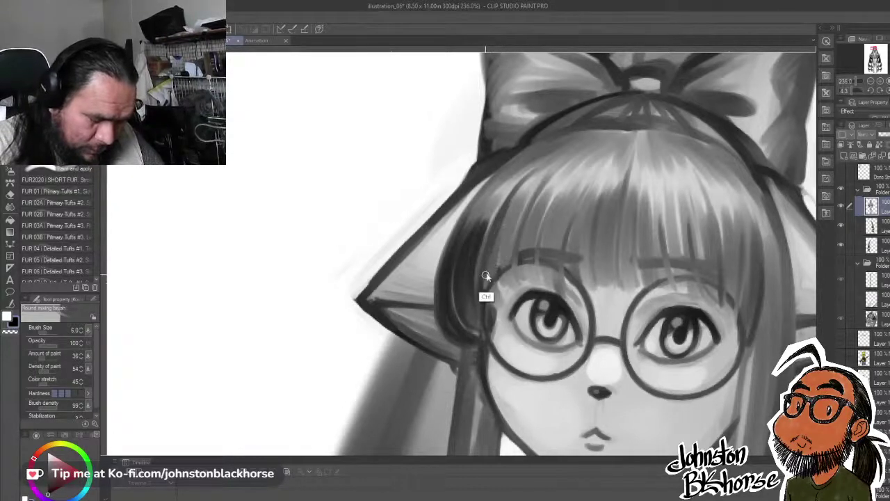
{"action": "mouse_move", "coordinate": [481, 261]}
{"action": "left_mouse_down"}
{"action": "mouse_move", "coordinate": [473, 292]}
{"action": "mouse_move", "coordinate": [489, 209]}
{"action": "left_mouse_up"}
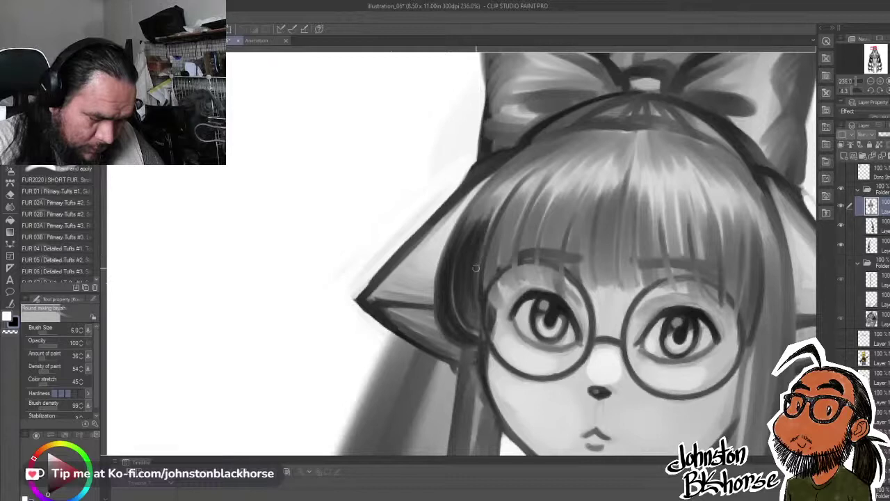
{"action": "key", "text": "ctrl+z"}
{"action": "mouse_move", "coordinate": [476, 284]}
{"action": "left_mouse_down"}
{"action": "mouse_move", "coordinate": [489, 247]}
{"action": "mouse_move", "coordinate": [477, 290]}
{"action": "mouse_move", "coordinate": [497, 225]}
{"action": "left_mouse_up"}
{"action": "mouse_move", "coordinate": [480, 262]}
{"action": "left_mouse_down"}
{"action": "mouse_move", "coordinate": [497, 203]}
{"action": "mouse_move", "coordinate": [447, 268]}
{"action": "left_mouse_up"}
- Blend strands from the hair lock's upper highlight down into its dark shadow beside the ear
{"action": "key", "text": "x"}
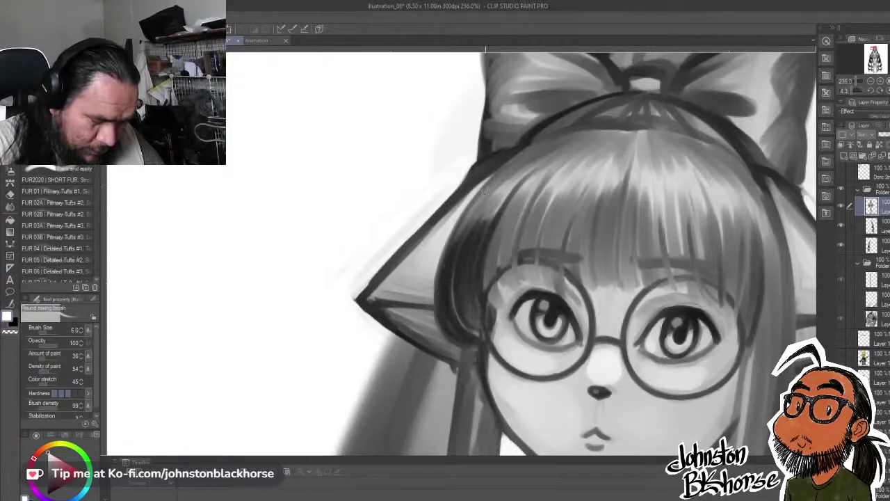
{"action": "mouse_move", "coordinate": [484, 189]}
{"action": "left_mouse_down"}
{"action": "mouse_move", "coordinate": [489, 210]}
{"action": "mouse_move", "coordinate": [447, 255]}
{"action": "mouse_move", "coordinate": [454, 229]}
{"action": "left_mouse_up"}
{"action": "mouse_move", "coordinate": [496, 175]}
{"action": "left_mouse_down"}
{"action": "mouse_move", "coordinate": [452, 238]}
{"action": "mouse_move", "coordinate": [450, 298]}
{"action": "left_mouse_up"}
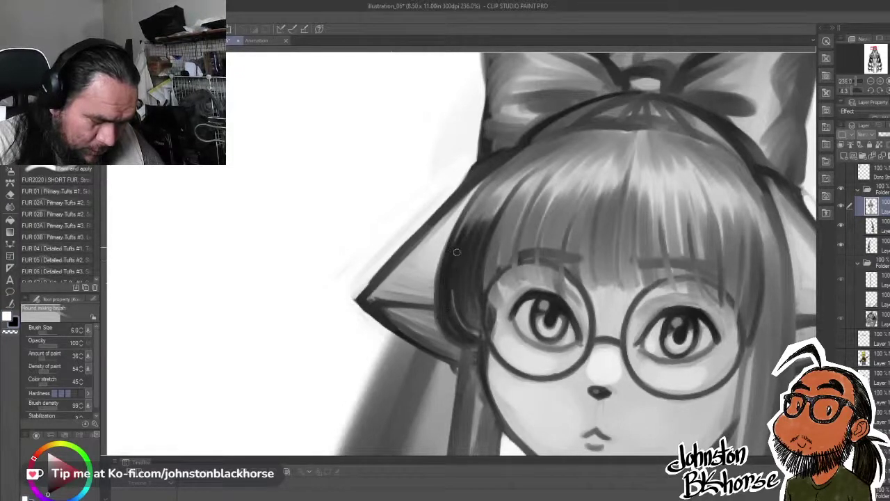
{"action": "left_click_drag", "start_coordinate": [486, 213], "coordinate": [470, 243]}
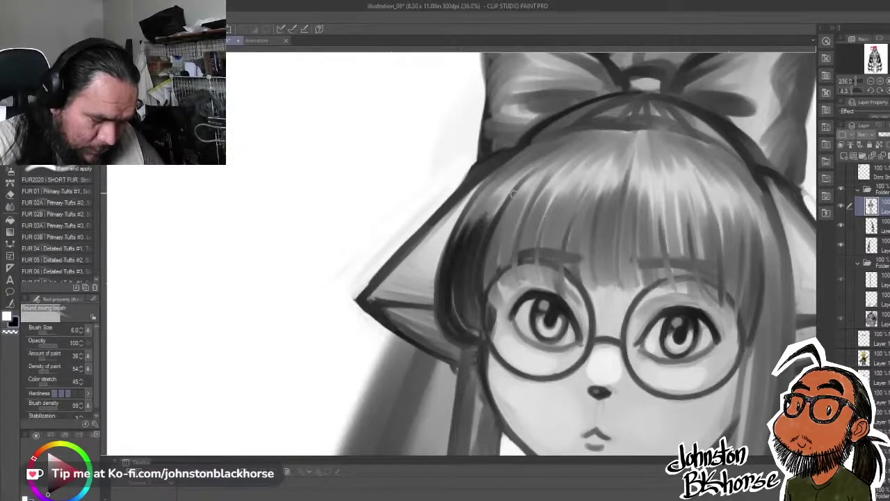
- Darken the fringe strands below the highlight, between the ear-side lock and the outer part of the first eyebrow
{"action": "mouse_move", "coordinate": [506, 216]}
{"action": "left_mouse_down"}
{"action": "mouse_move", "coordinate": [487, 284]}
{"action": "mouse_move", "coordinate": [491, 267]}
{"action": "left_mouse_up"}
{"action": "mouse_move", "coordinate": [506, 223]}
{"action": "left_mouse_down"}
{"action": "mouse_move", "coordinate": [492, 277]}
{"action": "mouse_move", "coordinate": [506, 261]}
{"action": "left_mouse_up"}
{"action": "left_click_drag", "start_coordinate": [522, 209], "coordinate": [509, 265]}
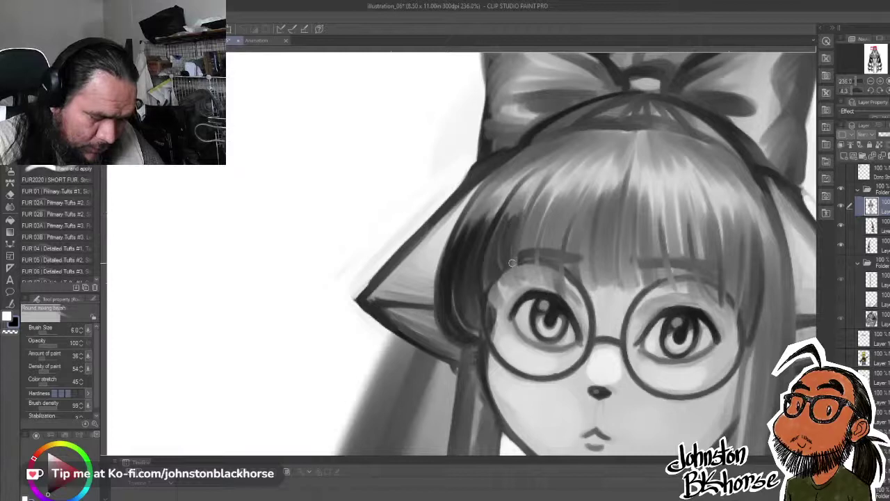
{"action": "mouse_move", "coordinate": [517, 233]}
{"action": "left_mouse_down"}
{"action": "mouse_move", "coordinate": [526, 205]}
{"action": "mouse_move", "coordinate": [519, 247]}
{"action": "left_mouse_up"}
{"action": "mouse_move", "coordinate": [548, 180]}
{"action": "left_mouse_down"}
{"action": "mouse_move", "coordinate": [512, 262]}
{"action": "mouse_move", "coordinate": [564, 175]}
{"action": "mouse_move", "coordinate": [531, 223]}
{"action": "mouse_move", "coordinate": [522, 250]}
{"action": "left_mouse_up"}
{"action": "mouse_move", "coordinate": [535, 213]}
{"action": "left_mouse_down"}
{"action": "mouse_move", "coordinate": [524, 260]}
{"action": "mouse_move", "coordinate": [534, 249]}
{"action": "left_mouse_up"}
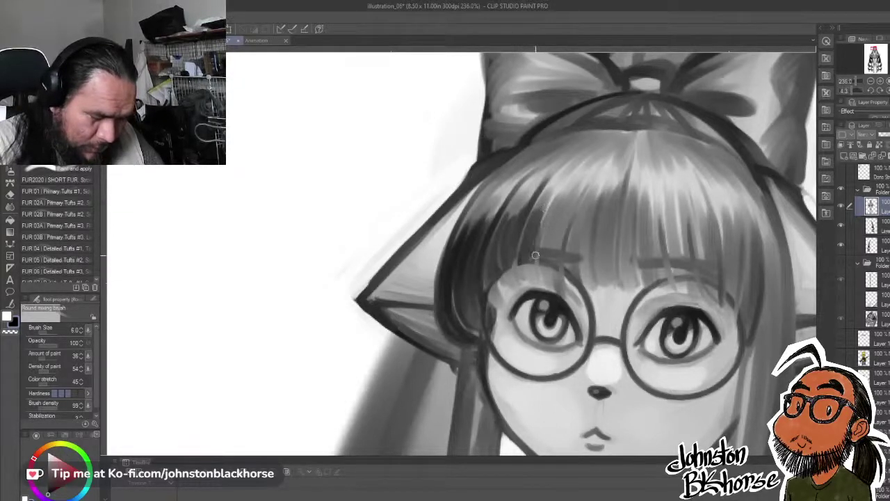
- Extend the dark fringe strands over the rest of the first eyebrow and toward the middle of the forehead
{"action": "mouse_move", "coordinate": [553, 217]}
{"action": "left_mouse_down"}
{"action": "mouse_move", "coordinate": [542, 265]}
{"action": "mouse_move", "coordinate": [555, 249]}
{"action": "left_mouse_up"}
{"action": "mouse_move", "coordinate": [571, 202]}
{"action": "left_mouse_down"}
{"action": "mouse_move", "coordinate": [556, 251]}
{"action": "mouse_move", "coordinate": [564, 251]}
{"action": "left_mouse_up"}
{"action": "left_click_drag", "start_coordinate": [578, 219], "coordinate": [569, 252]}
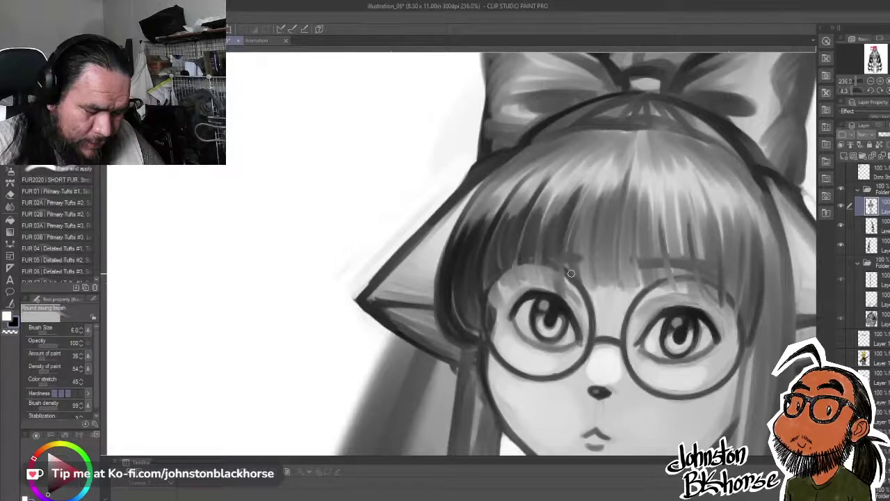
{"action": "mouse_move", "coordinate": [590, 213]}
{"action": "left_mouse_down"}
{"action": "mouse_move", "coordinate": [570, 278]}
{"action": "mouse_move", "coordinate": [588, 286]}
{"action": "left_mouse_up"}
{"action": "left_click_drag", "start_coordinate": [593, 237], "coordinate": [577, 286]}
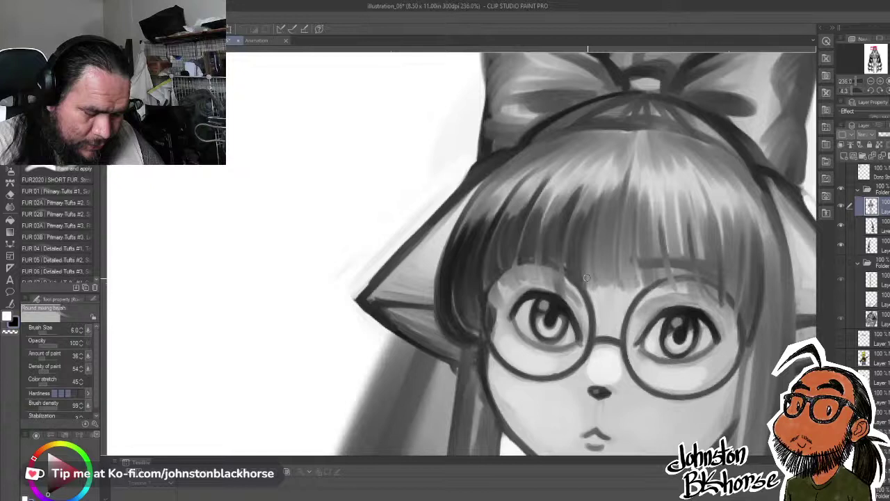
{"action": "left_click_drag", "start_coordinate": [605, 181], "coordinate": [597, 264]}
{"action": "mouse_move", "coordinate": [604, 202]}
{"action": "left_mouse_down"}
{"action": "mouse_move", "coordinate": [603, 233]}
{"action": "mouse_move", "coordinate": [612, 235]}
{"action": "mouse_move", "coordinate": [617, 191]}
{"action": "mouse_move", "coordinate": [618, 270]}
{"action": "left_mouse_up"}
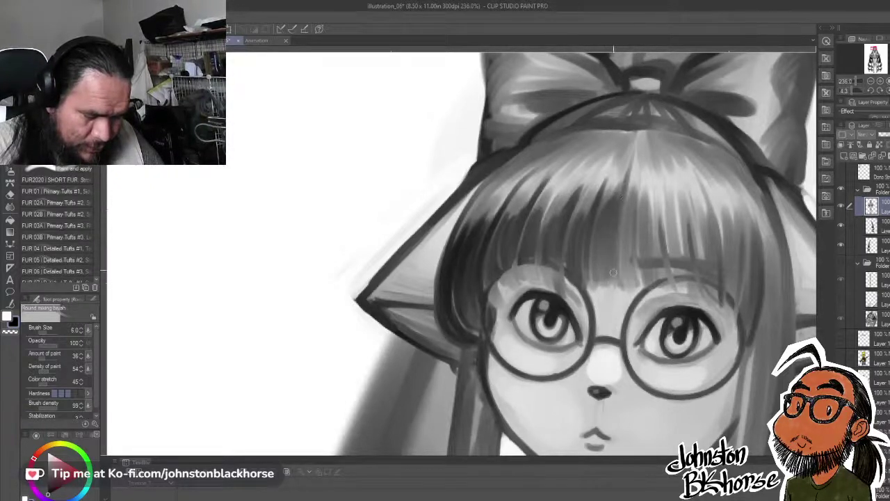
- Paint dark strands through the centre of the fringe from the parting highlight down to the second eyebrow's inner end
{"action": "left_click_drag", "start_coordinate": [629, 185], "coordinate": [622, 270]}
{"action": "left_click_drag", "start_coordinate": [630, 197], "coordinate": [627, 257]}
{"action": "left_click_drag", "start_coordinate": [637, 179], "coordinate": [633, 254]}
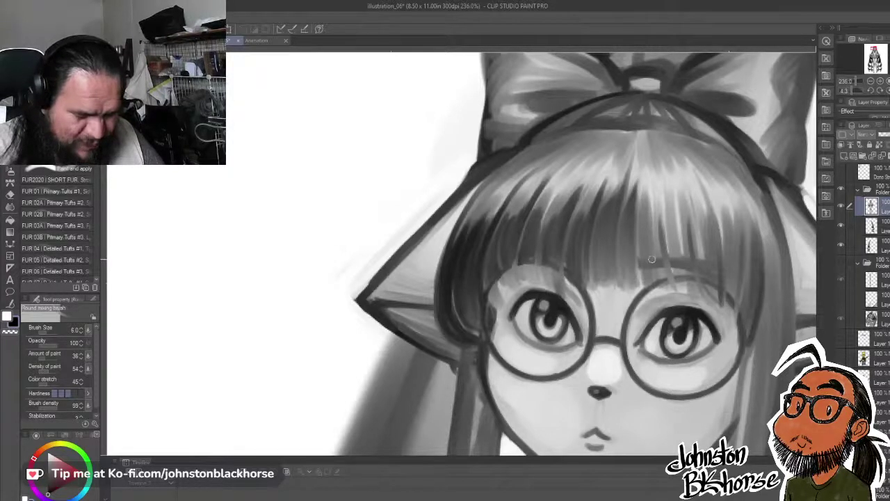
{"action": "mouse_move", "coordinate": [642, 220]}
{"action": "left_mouse_down"}
{"action": "mouse_move", "coordinate": [640, 258]}
{"action": "mouse_move", "coordinate": [648, 263]}
{"action": "left_mouse_up"}
{"action": "mouse_move", "coordinate": [646, 196]}
{"action": "left_mouse_down"}
{"action": "mouse_move", "coordinate": [651, 256]}
{"action": "mouse_move", "coordinate": [658, 243]}
{"action": "left_mouse_up"}
{"action": "left_click_drag", "start_coordinate": [658, 198], "coordinate": [663, 254]}
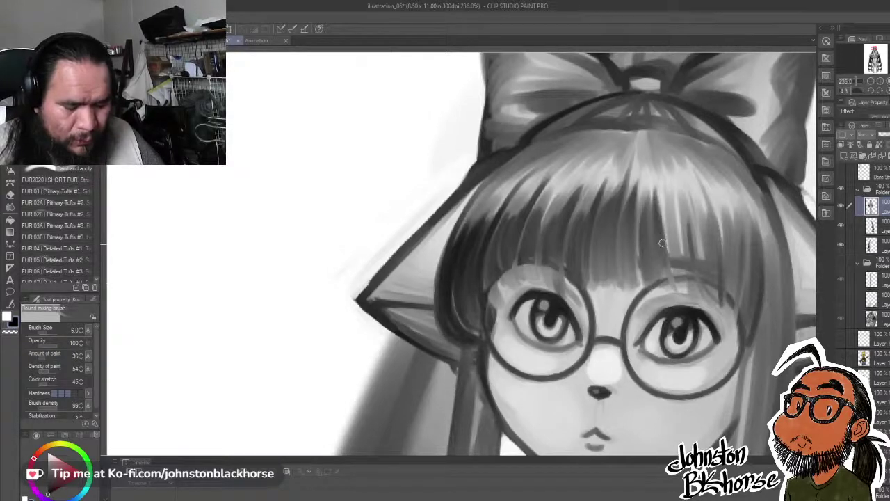
- Shade the fringe over the second eyebrow with dark strands running from the highlight to the hair tips
{"action": "mouse_move", "coordinate": [659, 202]}
{"action": "left_mouse_down"}
{"action": "mouse_move", "coordinate": [675, 278]}
{"action": "mouse_move", "coordinate": [669, 199]}
{"action": "mouse_move", "coordinate": [679, 273]}
{"action": "mouse_move", "coordinate": [669, 201]}
{"action": "mouse_move", "coordinate": [682, 259]}
{"action": "left_mouse_up"}
{"action": "mouse_move", "coordinate": [678, 189]}
{"action": "left_mouse_down"}
{"action": "mouse_move", "coordinate": [687, 257]}
{"action": "mouse_move", "coordinate": [686, 235]}
{"action": "mouse_move", "coordinate": [701, 267]}
{"action": "left_mouse_up"}
{"action": "left_click_drag", "start_coordinate": [692, 223], "coordinate": [703, 270]}
{"action": "mouse_move", "coordinate": [691, 205]}
{"action": "left_mouse_down"}
{"action": "mouse_move", "coordinate": [702, 264]}
{"action": "mouse_move", "coordinate": [716, 281]}
{"action": "left_mouse_up"}
{"action": "left_click_drag", "start_coordinate": [711, 224], "coordinate": [716, 256]}
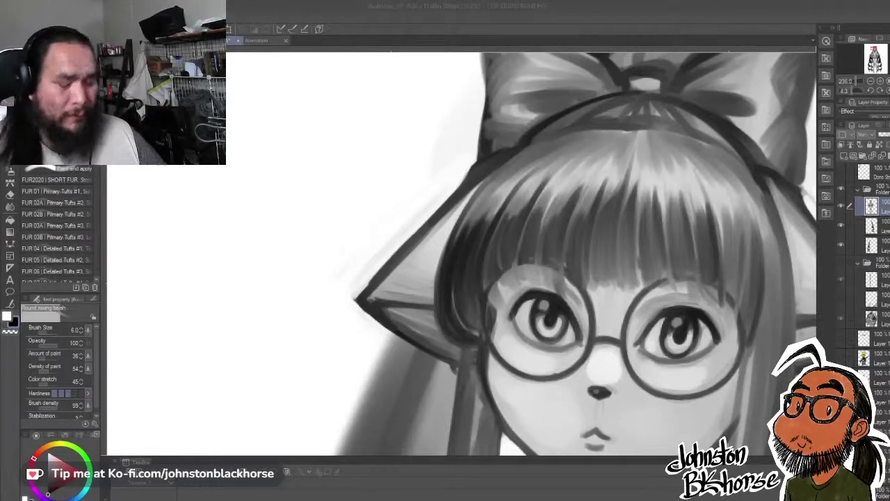
- Add dark strands upward from the fringe tips above the second eye, tapering into the highlight out to the fringe's far edge
{"action": "mouse_move", "coordinate": [644, 222]}
{"action": "left_mouse_down"}
{"action": "mouse_move", "coordinate": [651, 274]}
{"action": "mouse_move", "coordinate": [655, 249]}
{"action": "mouse_move", "coordinate": [662, 273]}
{"action": "mouse_move", "coordinate": [662, 197]}
{"action": "left_mouse_up"}
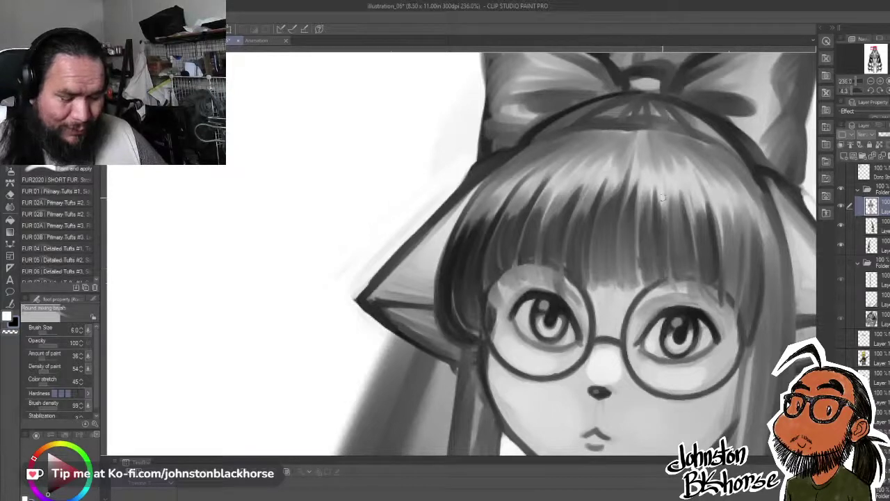
{"action": "left_click_drag", "start_coordinate": [675, 266], "coordinate": [667, 202]}
{"action": "left_click_drag", "start_coordinate": [676, 239], "coordinate": [669, 207]}
{"action": "mouse_move", "coordinate": [683, 259]}
{"action": "left_mouse_down"}
{"action": "mouse_move", "coordinate": [678, 200]}
{"action": "mouse_move", "coordinate": [686, 213]}
{"action": "left_mouse_up"}
{"action": "mouse_move", "coordinate": [701, 248]}
{"action": "left_mouse_down"}
{"action": "mouse_move", "coordinate": [696, 213]}
{"action": "mouse_move", "coordinate": [716, 216]}
{"action": "left_mouse_up"}
{"action": "left_click_drag", "start_coordinate": [731, 293], "coordinate": [723, 213]}
{"action": "left_click_drag", "start_coordinate": [733, 273], "coordinate": [726, 207]}
{"action": "mouse_move", "coordinate": [736, 301]}
{"action": "left_mouse_down"}
{"action": "mouse_move", "coordinate": [730, 216]}
{"action": "mouse_move", "coordinate": [744, 225]}
{"action": "left_mouse_up"}
{"action": "left_click_drag", "start_coordinate": [747, 281], "coordinate": [741, 215]}
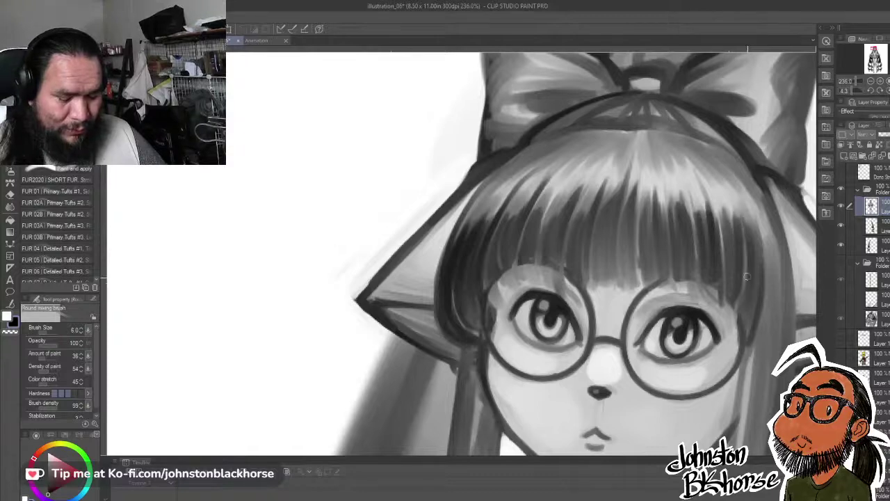
- Paint a long dark strand along the fringe's far edge beside the second lens, up into the highlight
{"action": "mouse_move", "coordinate": [751, 301]}
{"action": "left_mouse_down"}
{"action": "mouse_move", "coordinate": [745, 213]}
{"action": "mouse_move", "coordinate": [754, 224]}
{"action": "left_mouse_up"}
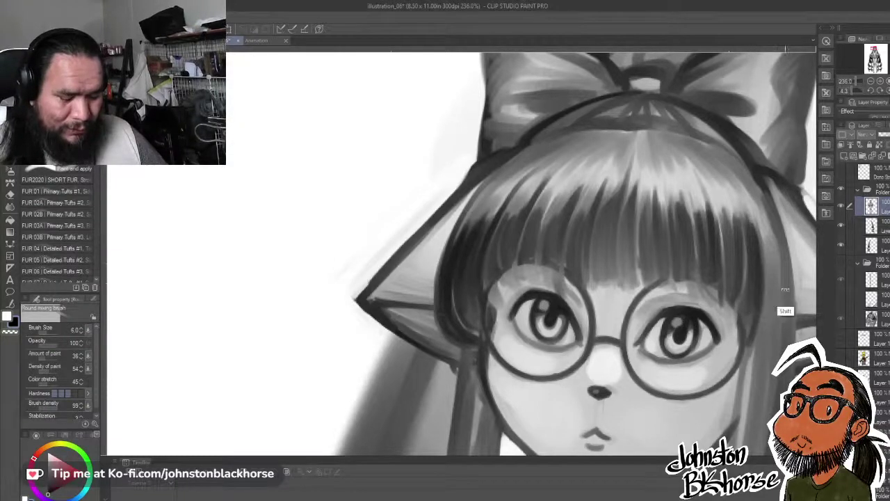
{"action": "left_click_drag", "start_coordinate": [785, 313], "coordinate": [754, 277]}
{"action": "mouse_move", "coordinate": [755, 277]}
{"action": "left_mouse_down"}
{"action": "mouse_move", "coordinate": [654, 232]}
{"action": "mouse_move", "coordinate": [658, 177]}
{"action": "left_mouse_up"}
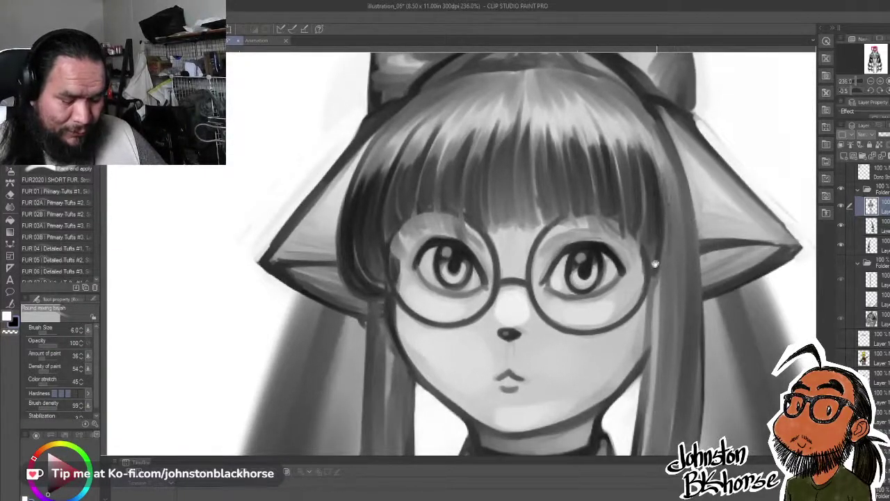
{"action": "left_click_drag", "start_coordinate": [619, 238], "coordinate": [736, 278]}
{"action": "left_click_drag", "start_coordinate": [597, 203], "coordinate": [637, 243]}
- Darken the fringe tips around the outer end of the first eyebrow with short strands
{"action": "left_click_drag", "start_coordinate": [518, 265], "coordinate": [535, 266]}
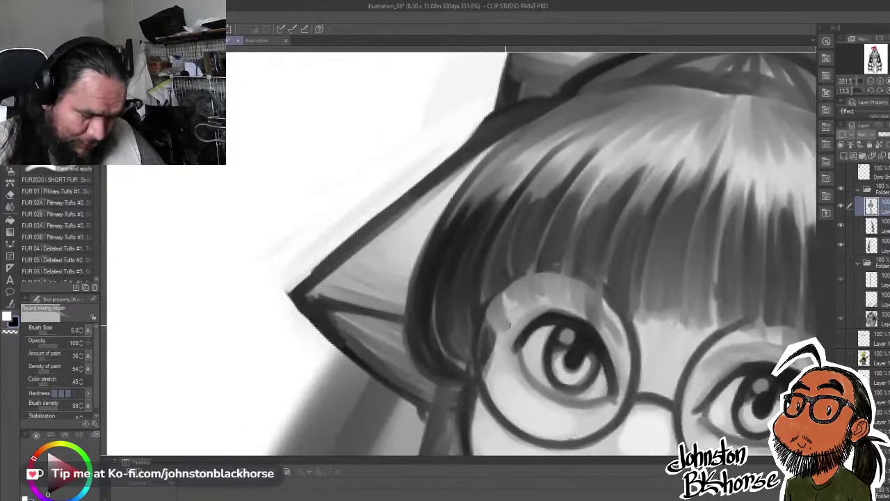
{"action": "mouse_move", "coordinate": [498, 309]}
{"action": "left_mouse_down"}
{"action": "mouse_move", "coordinate": [494, 270]}
{"action": "mouse_move", "coordinate": [501, 327]}
{"action": "left_mouse_up"}
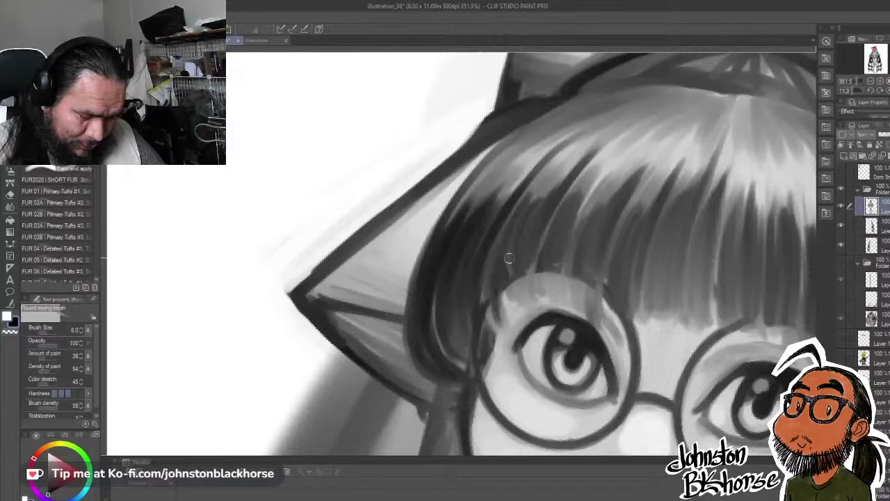
{"action": "key", "text": "ctrl+z"}
{"action": "mouse_move", "coordinate": [494, 281]}
{"action": "left_mouse_down"}
{"action": "mouse_move", "coordinate": [503, 325]}
{"action": "mouse_move", "coordinate": [493, 322]}
{"action": "mouse_move", "coordinate": [486, 271]}
{"action": "left_mouse_up"}
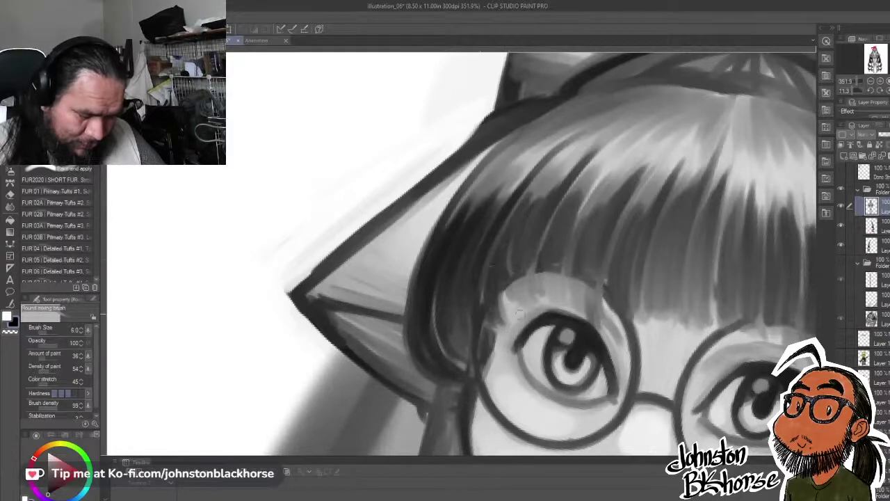
{"action": "left_click_drag", "start_coordinate": [497, 316], "coordinate": [506, 245]}
{"action": "mouse_move", "coordinate": [513, 284]}
{"action": "left_mouse_down"}
{"action": "mouse_move", "coordinate": [512, 265]}
{"action": "mouse_move", "coordinate": [519, 301]}
{"action": "left_mouse_up"}
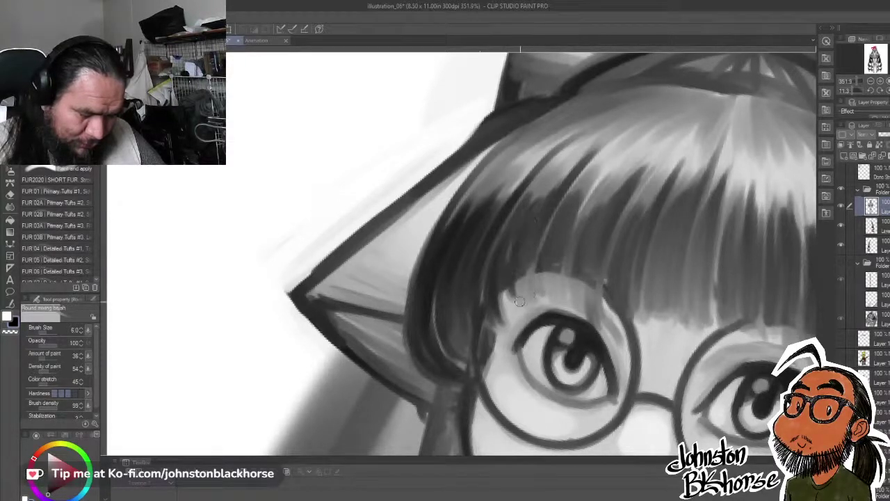
{"action": "key", "text": "ctrl+z"}
- Extend dark, pointed fringe tips downward over the first eyebrow, just above the eye
{"action": "left_click_drag", "start_coordinate": [516, 246], "coordinate": [517, 303]}
{"action": "left_click_drag", "start_coordinate": [519, 239], "coordinate": [524, 299]}
{"action": "mouse_move", "coordinate": [545, 224]}
{"action": "left_mouse_down"}
{"action": "mouse_move", "coordinate": [529, 289]}
{"action": "mouse_move", "coordinate": [536, 297]}
{"action": "left_mouse_up"}
{"action": "mouse_move", "coordinate": [564, 248]}
{"action": "left_mouse_down"}
{"action": "mouse_move", "coordinate": [547, 306]}
{"action": "mouse_move", "coordinate": [560, 295]}
{"action": "left_mouse_up"}
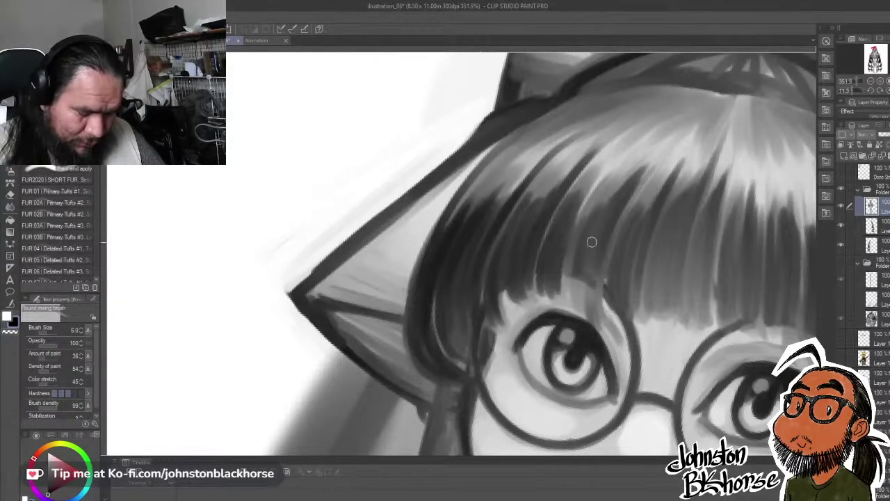
{"action": "key", "text": "ctrl+z"}
{"action": "left_click_drag", "start_coordinate": [564, 251], "coordinate": [557, 299]}
{"action": "mouse_move", "coordinate": [582, 235]}
{"action": "left_mouse_down"}
{"action": "mouse_move", "coordinate": [569, 299]}
{"action": "mouse_move", "coordinate": [591, 301]}
{"action": "left_mouse_up"}
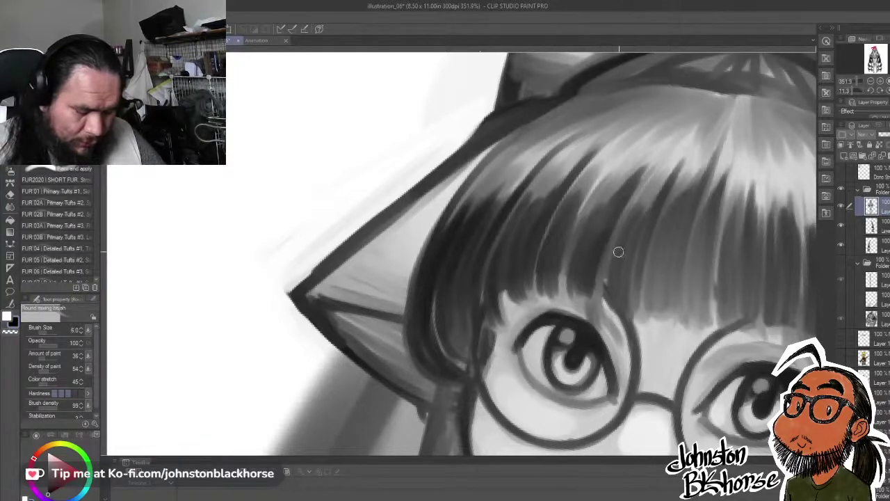
- Paint dark strands down from the highlight over the first lens's inner edge and onto the forehead
{"action": "mouse_move", "coordinate": [622, 234]}
{"action": "left_mouse_down"}
{"action": "mouse_move", "coordinate": [613, 306]}
{"action": "mouse_move", "coordinate": [604, 314]}
{"action": "left_mouse_up"}
{"action": "left_click_drag", "start_coordinate": [611, 281], "coordinate": [605, 326]}
{"action": "mouse_move", "coordinate": [635, 256]}
{"action": "left_mouse_down"}
{"action": "mouse_move", "coordinate": [620, 317]}
{"action": "mouse_move", "coordinate": [626, 306]}
{"action": "left_mouse_up"}
{"action": "left_click_drag", "start_coordinate": [675, 206], "coordinate": [660, 314]}
{"action": "left_click_drag", "start_coordinate": [663, 237], "coordinate": [647, 308]}
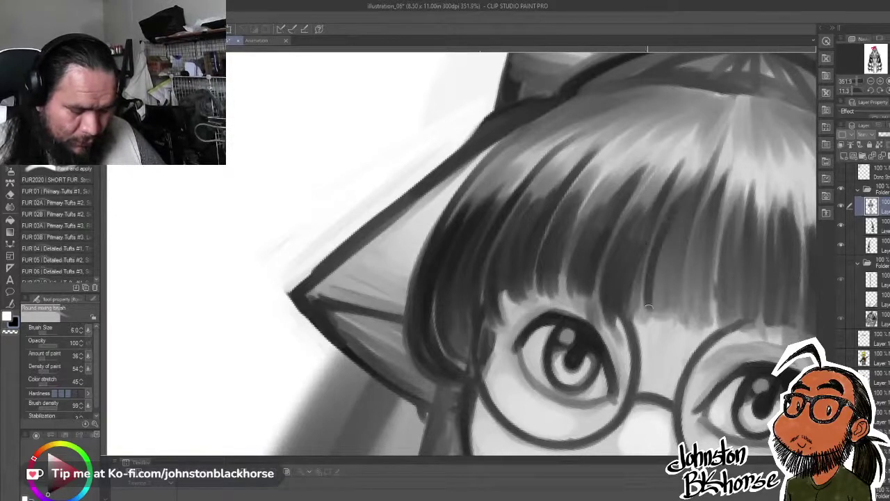
{"action": "mouse_move", "coordinate": [683, 211]}
{"action": "left_mouse_down"}
{"action": "mouse_move", "coordinate": [652, 320]}
{"action": "mouse_move", "coordinate": [671, 316]}
{"action": "left_mouse_up"}
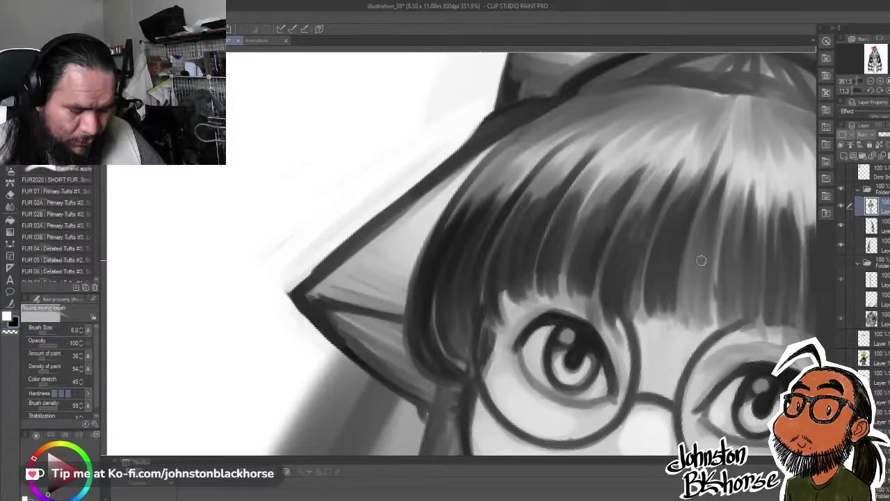
- Deepen the middle of the fringe with dark strands reaching down to the second lens's inner edge
{"action": "left_click_drag", "start_coordinate": [699, 258], "coordinate": [650, 238]}
{"action": "left_click_drag", "start_coordinate": [662, 197], "coordinate": [637, 310]}
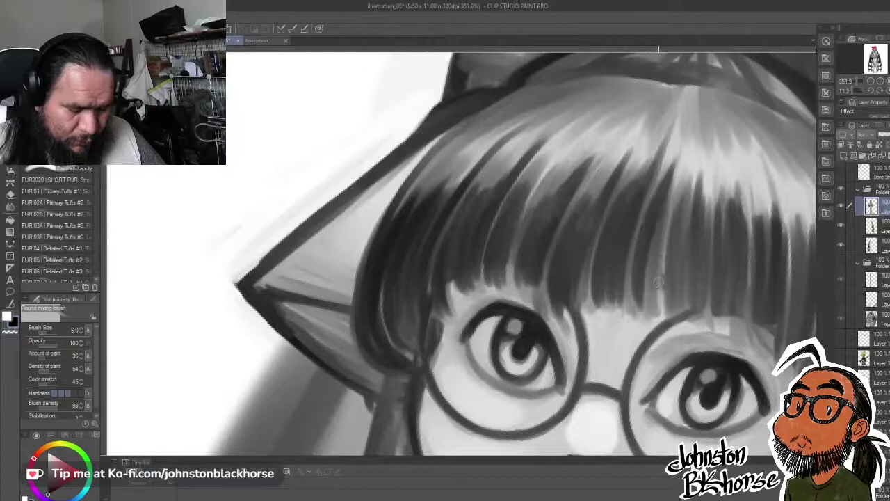
{"action": "left_click_drag", "start_coordinate": [661, 225], "coordinate": [644, 308]}
{"action": "left_click_drag", "start_coordinate": [675, 201], "coordinate": [652, 299]}
{"action": "mouse_move", "coordinate": [682, 263]}
{"action": "left_mouse_down"}
{"action": "mouse_move", "coordinate": [639, 232]}
{"action": "mouse_move", "coordinate": [653, 295]}
{"action": "left_mouse_up"}
{"action": "left_click_drag", "start_coordinate": [652, 224], "coordinate": [650, 295]}
{"action": "left_click_drag", "start_coordinate": [659, 213], "coordinate": [656, 303]}
{"action": "left_click_drag", "start_coordinate": [660, 235], "coordinate": [659, 291]}
{"action": "left_click_drag", "start_coordinate": [672, 197], "coordinate": [666, 309]}
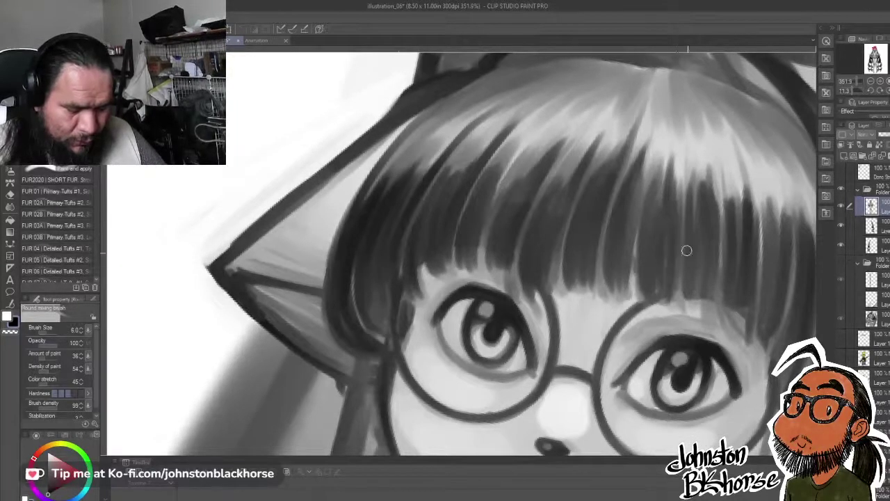
- Darken the fringe strands over the inner half of the second eyebrow down to their tips
{"action": "left_click_drag", "start_coordinate": [681, 239], "coordinate": [674, 299]}
{"action": "mouse_move", "coordinate": [694, 210]}
{"action": "left_mouse_down"}
{"action": "mouse_move", "coordinate": [683, 318]}
{"action": "mouse_move", "coordinate": [686, 312]}
{"action": "left_mouse_up"}
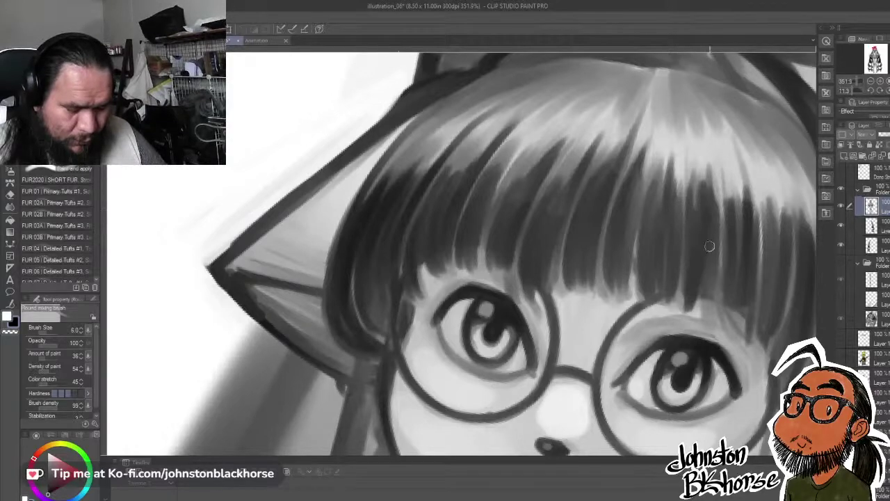
{"action": "left_click_drag", "start_coordinate": [709, 238], "coordinate": [696, 313]}
{"action": "left_click_drag", "start_coordinate": [710, 262], "coordinate": [723, 203]}
{"action": "mouse_move", "coordinate": [700, 170]}
{"action": "left_mouse_down"}
{"action": "mouse_move", "coordinate": [711, 262]}
{"action": "mouse_move", "coordinate": [718, 259]}
{"action": "left_mouse_up"}
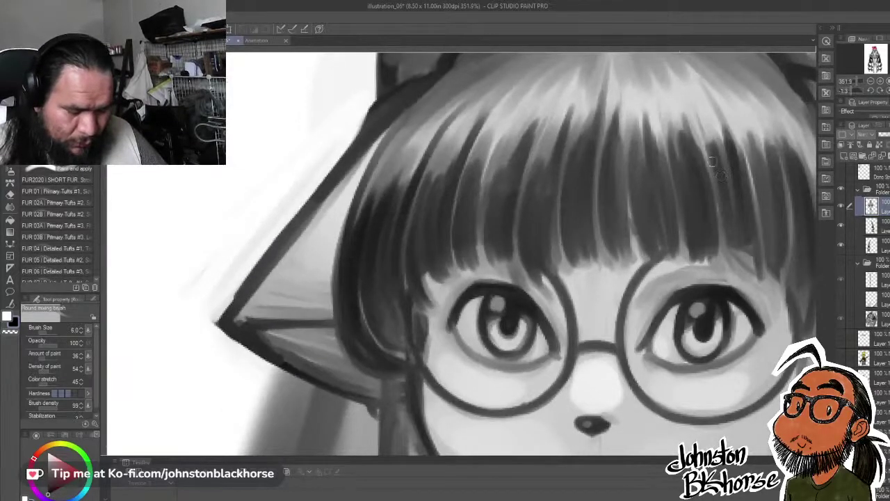
- Shade the fringe over the second eyebrow's outer end with dark strands reaching the hair's far edge
{"action": "left_click_drag", "start_coordinate": [727, 205], "coordinate": [735, 276]}
{"action": "key", "text": "ctrl+z"}
{"action": "left_click_drag", "start_coordinate": [727, 169], "coordinate": [733, 263]}
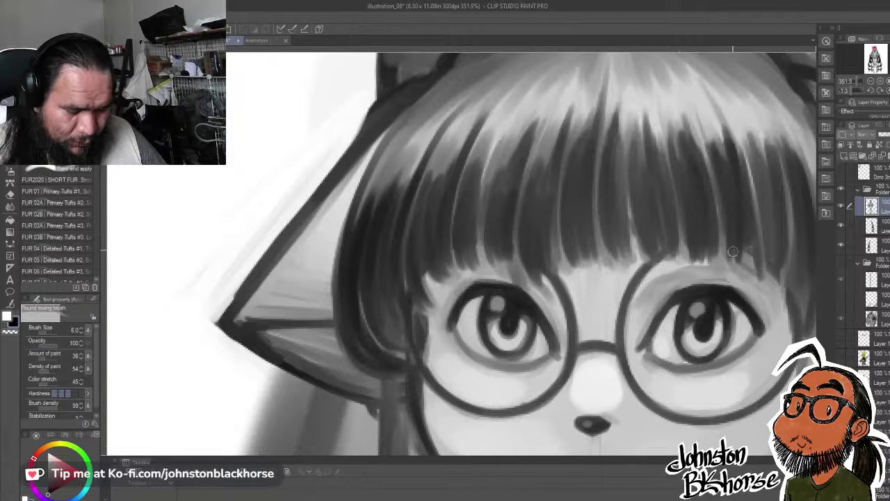
{"action": "mouse_move", "coordinate": [747, 196]}
{"action": "left_mouse_down"}
{"action": "mouse_move", "coordinate": [686, 236]}
{"action": "mouse_move", "coordinate": [716, 321]}
{"action": "left_mouse_up"}
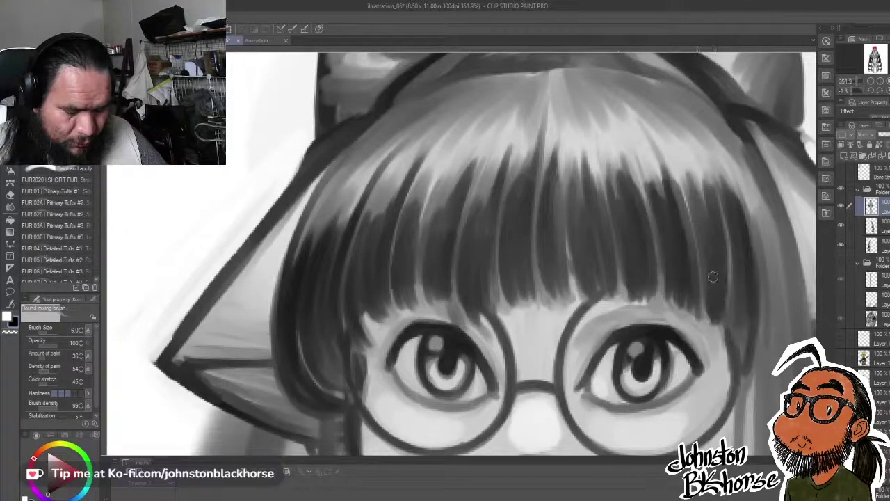
{"action": "left_click_drag", "start_coordinate": [734, 206], "coordinate": [723, 347]}
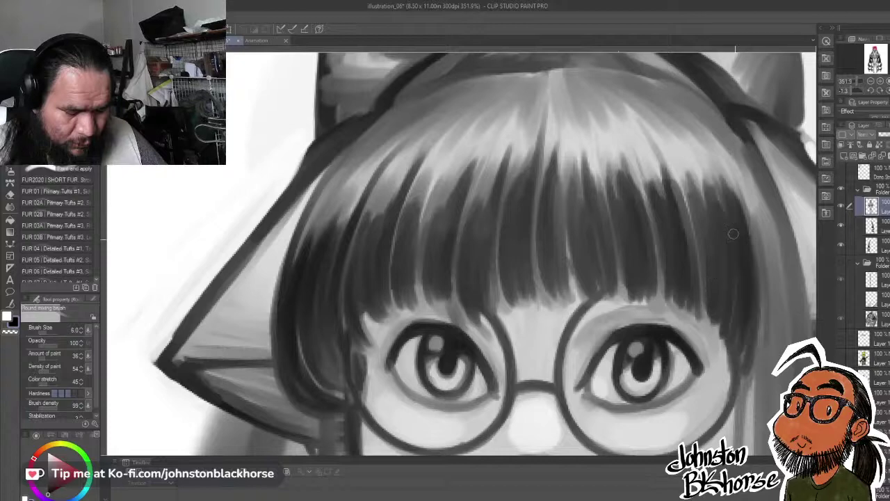
- Enlarge the brush to size 8 and darken the seam between the fringe's far edge and the adjoining side lock
{"action": "scroll", "coordinate": [733, 233], "scroll_direction": "down", "scroll_amount": 4}
{"action": "key", "text": "]"}
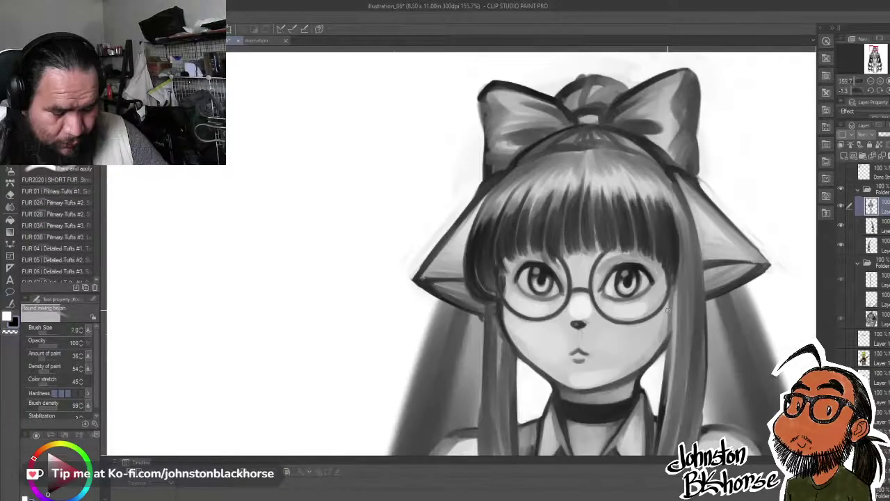
{"action": "left_click_drag", "start_coordinate": [668, 311], "coordinate": [669, 340]}
{"action": "key", "text": "]"}
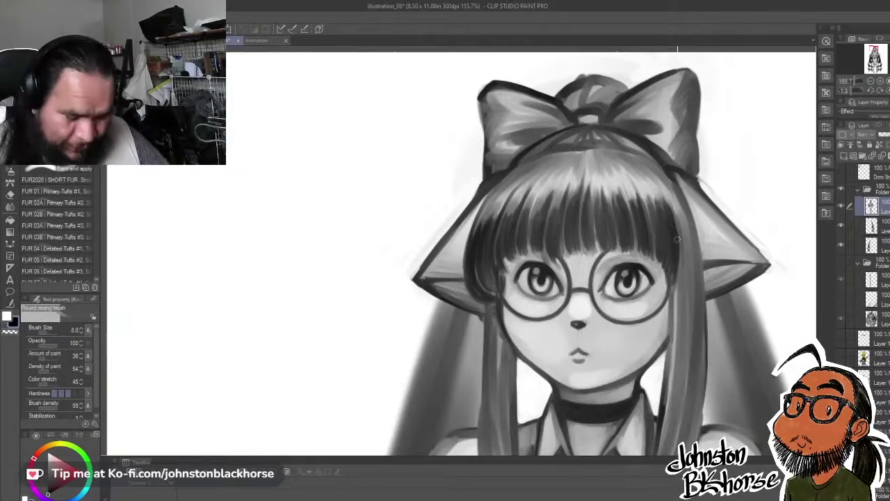
{"action": "left_click_drag", "start_coordinate": [671, 204], "coordinate": [676, 232]}
{"action": "left_click_drag", "start_coordinate": [674, 215], "coordinate": [683, 260]}
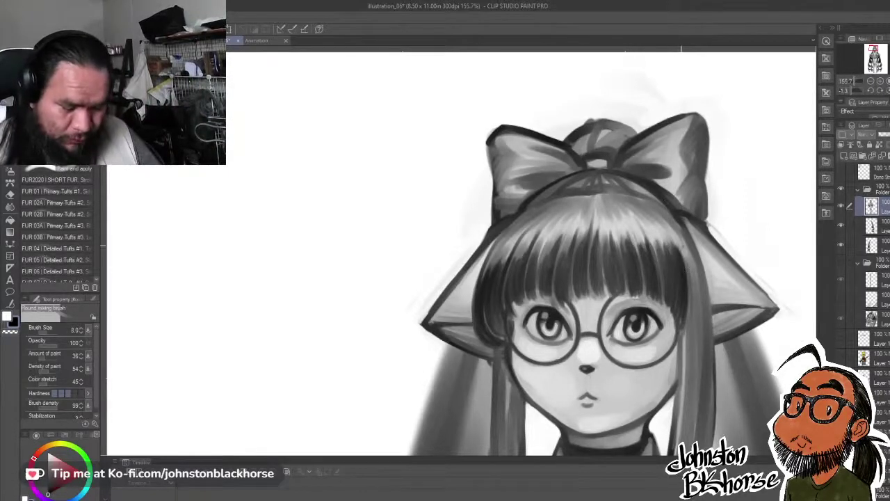
- Paint dark strands down the upper side lock from the fringe highlight past the base of the ear
{"action": "left_click_drag", "start_coordinate": [681, 244], "coordinate": [693, 317]}
{"action": "mouse_move", "coordinate": [681, 249]}
{"action": "left_mouse_down"}
{"action": "mouse_move", "coordinate": [694, 341]}
{"action": "mouse_move", "coordinate": [695, 317]}
{"action": "mouse_move", "coordinate": [702, 332]}
{"action": "mouse_move", "coordinate": [688, 254]}
{"action": "mouse_move", "coordinate": [701, 327]}
{"action": "left_mouse_up"}
{"action": "left_click_drag", "start_coordinate": [701, 297], "coordinate": [705, 334]}
{"action": "left_click_drag", "start_coordinate": [689, 255], "coordinate": [708, 352]}
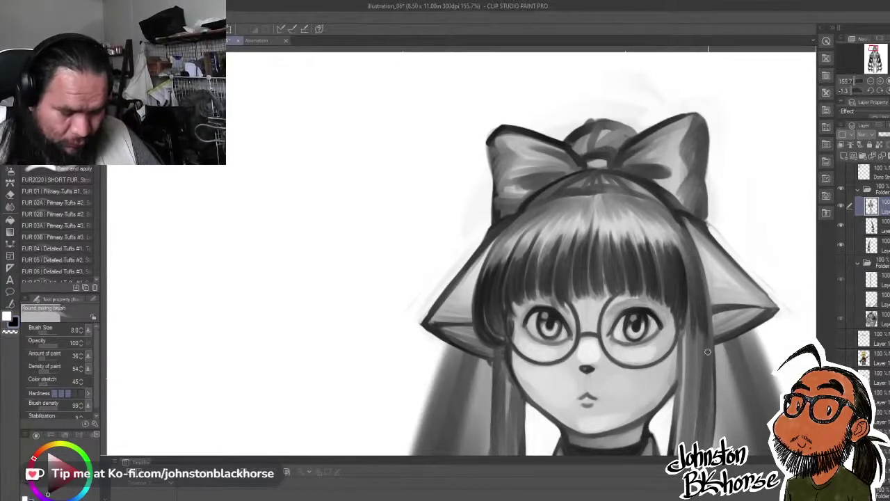
{"action": "left_click_drag", "start_coordinate": [702, 274], "coordinate": [699, 363]}
- Continue the dark strands down the same side lock beside the second lens to about chin level
{"action": "mouse_move", "coordinate": [698, 298]}
{"action": "left_mouse_down"}
{"action": "mouse_move", "coordinate": [684, 179]}
{"action": "mouse_move", "coordinate": [677, 274]}
{"action": "left_mouse_up"}
{"action": "mouse_move", "coordinate": [673, 196]}
{"action": "left_mouse_down"}
{"action": "mouse_move", "coordinate": [661, 313]}
{"action": "mouse_move", "coordinate": [679, 281]}
{"action": "mouse_move", "coordinate": [688, 295]}
{"action": "left_mouse_up"}
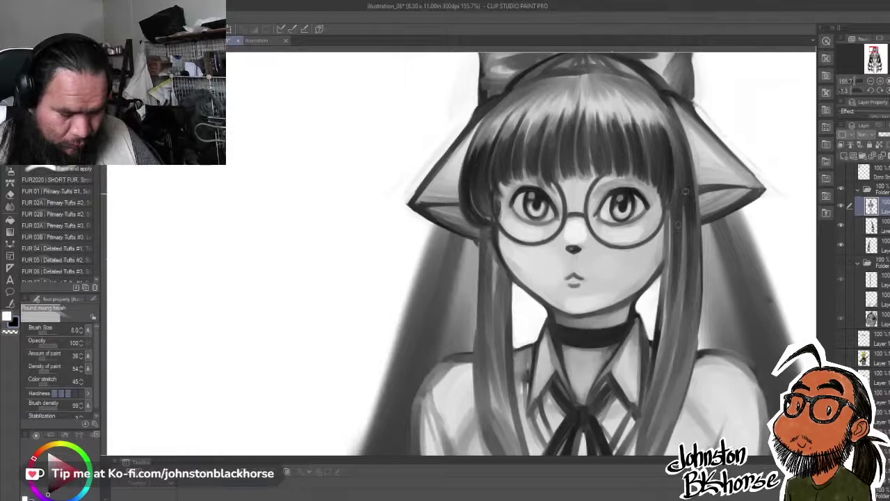
{"action": "left_click_drag", "start_coordinate": [690, 221], "coordinate": [683, 326]}
{"action": "left_click_drag", "start_coordinate": [693, 206], "coordinate": [688, 332]}
- Rotate the canvas and shade the side lock's outer edge from the crown past the ear with a size 12 brush
{"action": "mouse_move", "coordinate": [696, 282]}
{"action": "left_mouse_down"}
{"action": "mouse_move", "coordinate": [686, 161]}
{"action": "mouse_move", "coordinate": [494, 76]}
{"action": "left_mouse_up"}
{"action": "left_click_drag", "start_coordinate": [515, 83], "coordinate": [570, 319]}
{"action": "left_click_drag", "start_coordinate": [626, 250], "coordinate": [552, 112]}
{"action": "left_click_drag", "start_coordinate": [628, 215], "coordinate": [658, 294]}
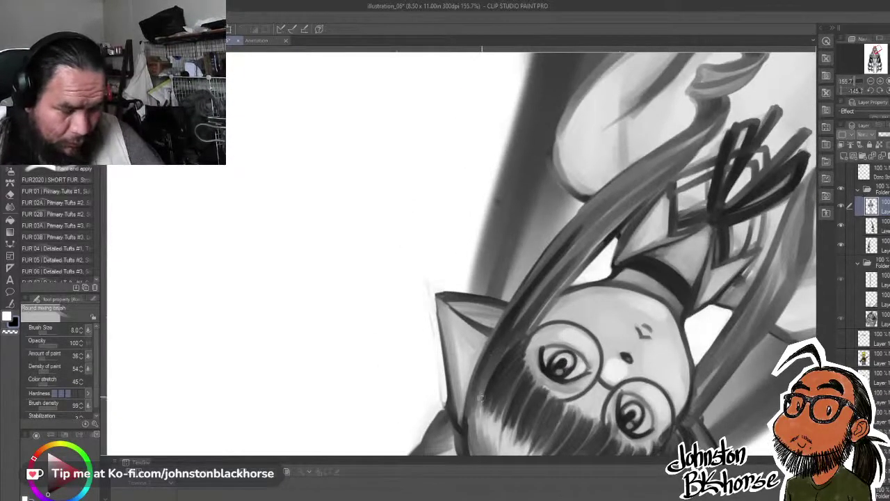
{"action": "left_click_drag", "start_coordinate": [470, 420], "coordinate": [518, 307]}
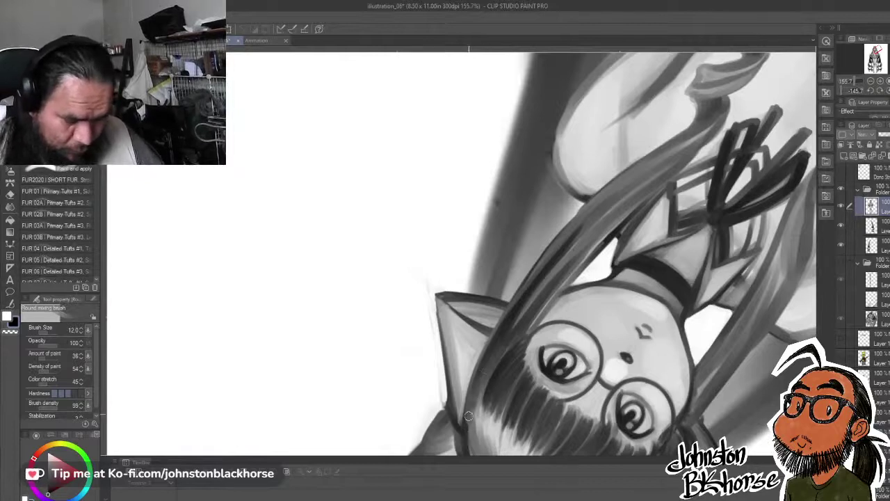
{"action": "left_click_drag", "start_coordinate": [470, 416], "coordinate": [567, 239]}
{"action": "left_click_drag", "start_coordinate": [494, 359], "coordinate": [586, 241]}
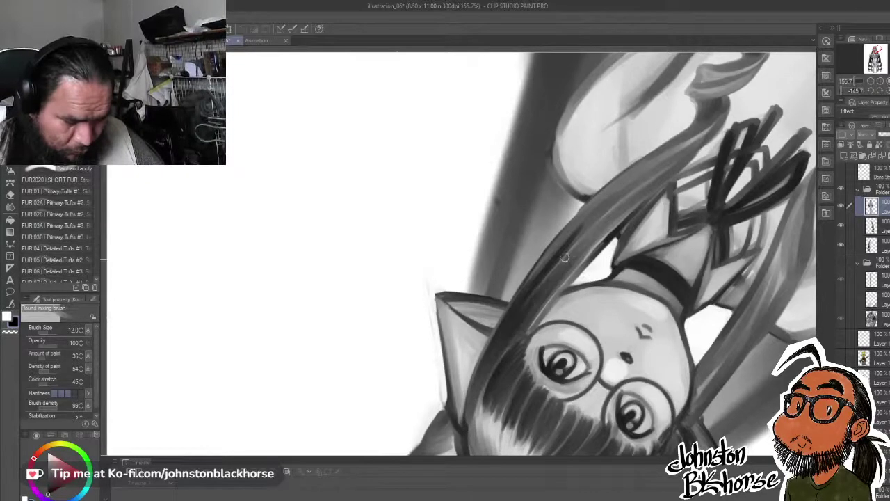
- Build up long dark strands along the side lock from beside the lens toward its curled lower end
{"action": "left_click_drag", "start_coordinate": [529, 312], "coordinate": [614, 222]}
{"action": "left_click_drag", "start_coordinate": [518, 296], "coordinate": [630, 183]}
{"action": "left_click_drag", "start_coordinate": [532, 272], "coordinate": [661, 156]}
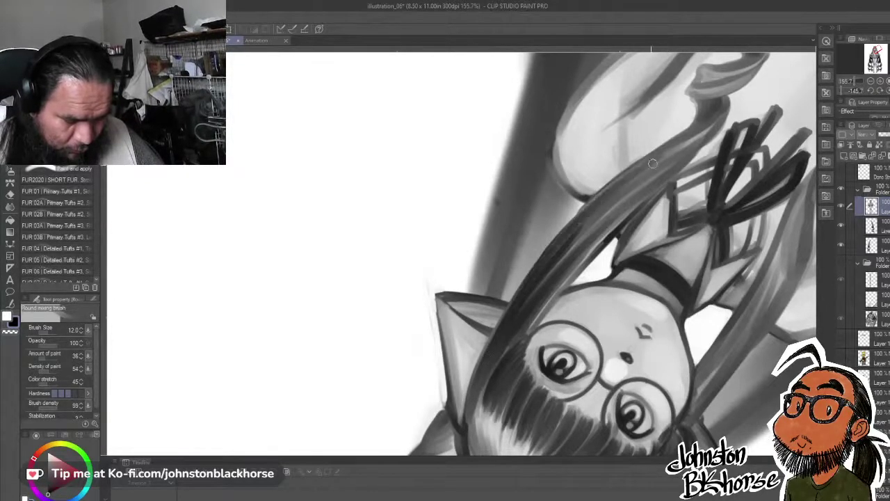
{"action": "left_click_drag", "start_coordinate": [557, 241], "coordinate": [681, 143]}
{"action": "left_click_drag", "start_coordinate": [540, 267], "coordinate": [678, 151]}
{"action": "left_click_drag", "start_coordinate": [568, 240], "coordinate": [678, 157]}
{"action": "left_click_drag", "start_coordinate": [553, 284], "coordinate": [638, 190]}
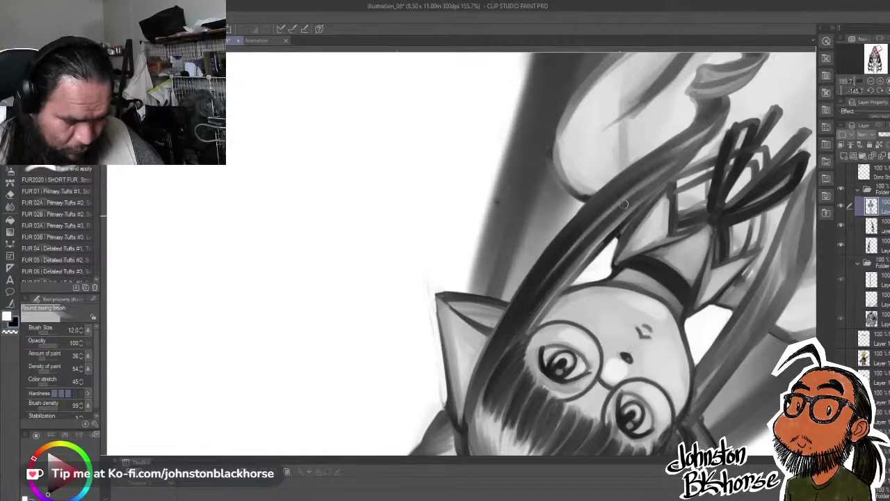
{"action": "left_click_drag", "start_coordinate": [536, 310], "coordinate": [628, 210]}
- Turn the canvas back upright and darken the side lock's inner edge from the lens down to the collar
{"action": "mouse_move", "coordinate": [679, 182]}
{"action": "left_mouse_down"}
{"action": "mouse_move", "coordinate": [511, 418]}
{"action": "mouse_move", "coordinate": [452, 421]}
{"action": "left_mouse_up"}
{"action": "mouse_move", "coordinate": [577, 278]}
{"action": "left_mouse_down"}
{"action": "mouse_move", "coordinate": [693, 183]}
{"action": "mouse_move", "coordinate": [696, 270]}
{"action": "left_mouse_up"}
{"action": "left_click_drag", "start_coordinate": [567, 313], "coordinate": [633, 270]}
{"action": "mouse_move", "coordinate": [576, 162]}
{"action": "left_mouse_down"}
{"action": "mouse_move", "coordinate": [587, 216]}
{"action": "mouse_move", "coordinate": [587, 371]}
{"action": "left_mouse_up"}
{"action": "left_click_drag", "start_coordinate": [579, 214], "coordinate": [583, 354]}
{"action": "key", "text": "ctrl+z"}
{"action": "left_click_drag", "start_coordinate": [581, 218], "coordinate": [578, 385]}
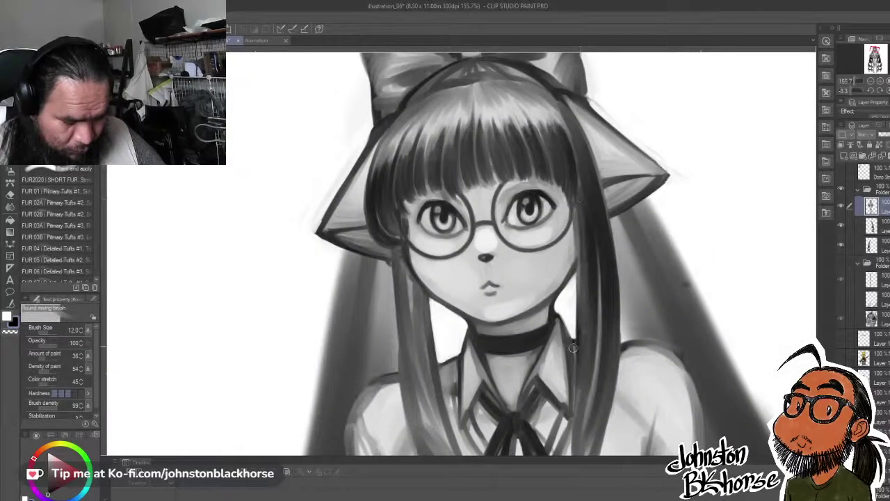
{"action": "key", "text": "ctrl+z"}
{"action": "left_click_drag", "start_coordinate": [584, 243], "coordinate": [578, 396]}
{"action": "left_click_drag", "start_coordinate": [579, 373], "coordinate": [590, 240]}
{"action": "key", "text": "ctrl+z"}
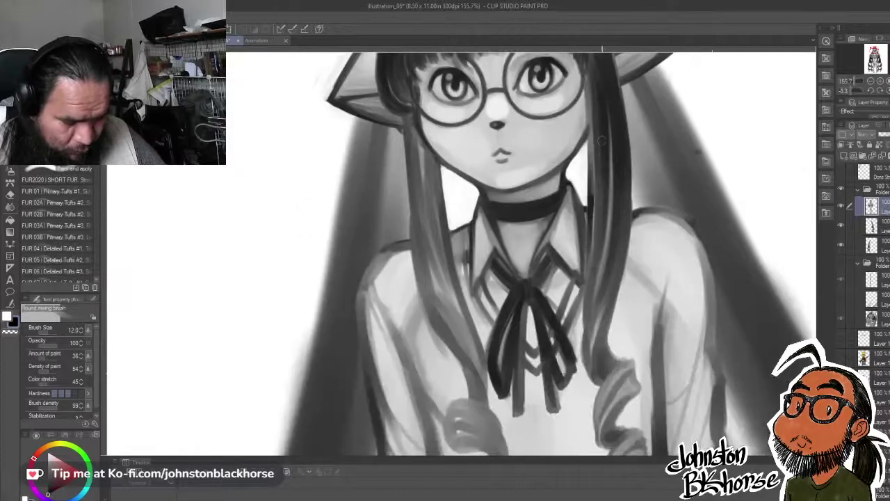
- Add dark strands to the lower side lock beside the shirt collar and along its outer edge
{"action": "left_click_drag", "start_coordinate": [594, 194], "coordinate": [588, 302]}
{"action": "left_click_drag", "start_coordinate": [595, 228], "coordinate": [589, 303]}
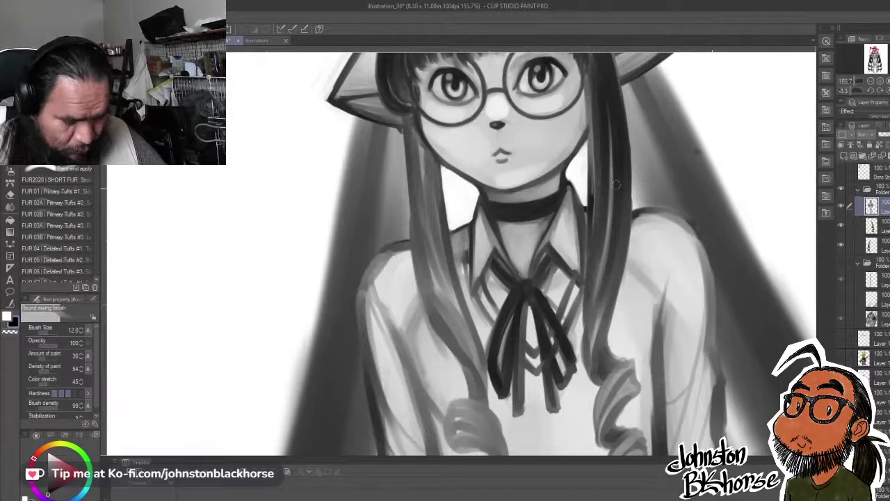
{"action": "mouse_move", "coordinate": [615, 185]}
{"action": "left_mouse_down"}
{"action": "mouse_move", "coordinate": [589, 323]}
{"action": "mouse_move", "coordinate": [617, 170]}
{"action": "mouse_move", "coordinate": [588, 342]}
{"action": "mouse_move", "coordinate": [616, 256]}
{"action": "left_mouse_up"}
- Alternate the light and dark colours to paint a strand above the lock's curl and deepen its outer side
{"action": "key", "text": "x"}
{"action": "left_click_drag", "start_coordinate": [587, 353], "coordinate": [608, 272]}
{"action": "key", "text": "x"}
{"action": "mouse_move", "coordinate": [625, 188]}
{"action": "left_mouse_down"}
{"action": "mouse_move", "coordinate": [607, 304]}
{"action": "mouse_move", "coordinate": [613, 287]}
{"action": "left_mouse_up"}
{"action": "mouse_move", "coordinate": [606, 328]}
{"action": "left_mouse_down"}
{"action": "mouse_move", "coordinate": [596, 368]}
{"action": "mouse_move", "coordinate": [607, 307]}
{"action": "left_mouse_up"}
{"action": "key", "text": "x"}
{"action": "key", "text": "x"}
- Paint long dark strands down the upper part of the opposite side lock, from below the ear to the shoulder
{"action": "mouse_move", "coordinate": [624, 194]}
{"action": "left_mouse_down"}
{"action": "mouse_move", "coordinate": [598, 321]}
{"action": "mouse_move", "coordinate": [672, 417]}
{"action": "left_mouse_up"}
{"action": "key", "text": "asciicircum"}
{"action": "left_click_drag", "start_coordinate": [607, 210], "coordinate": [623, 198]}
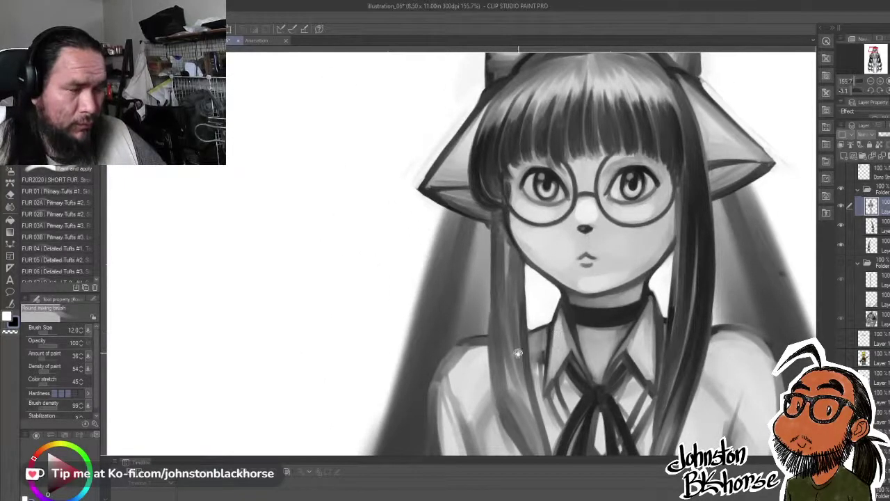
{"action": "left_click_drag", "start_coordinate": [518, 353], "coordinate": [541, 340]}
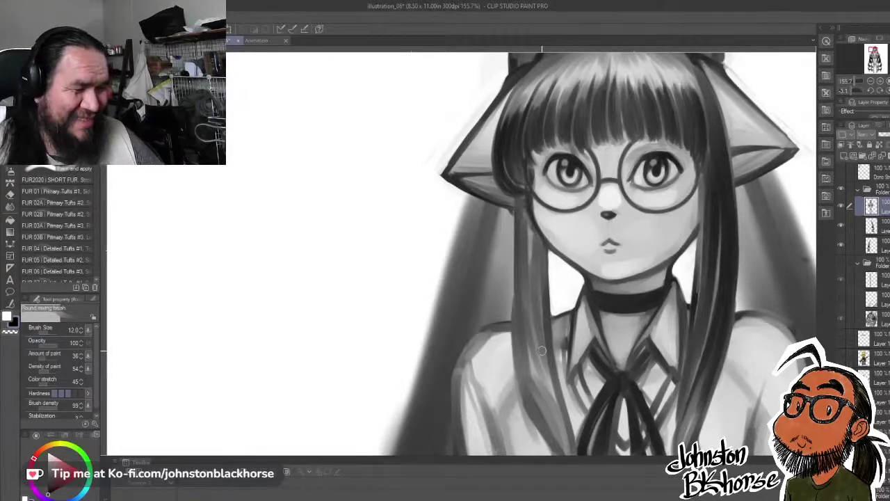
{"action": "left_click_drag", "start_coordinate": [555, 318], "coordinate": [570, 283]}
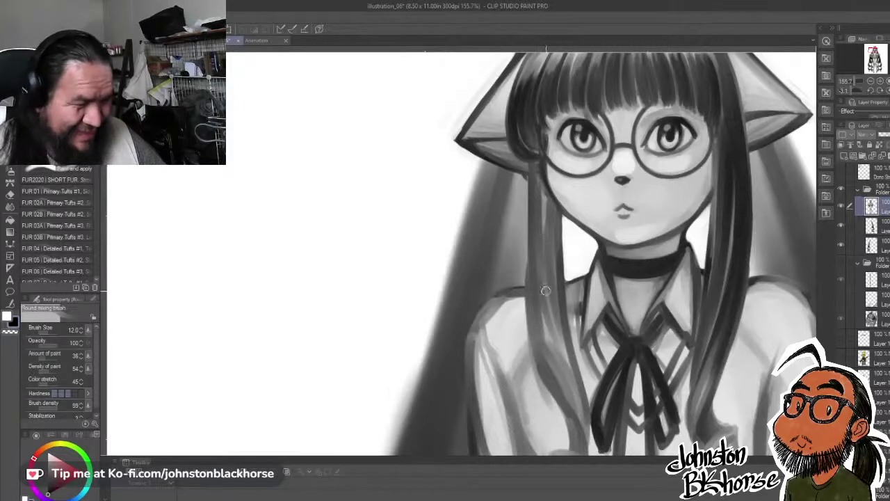
{"action": "left_click_drag", "start_coordinate": [538, 206], "coordinate": [542, 298]}
{"action": "key", "text": "ctrl+z"}
{"action": "key", "text": "ctrl+z"}
{"action": "left_click_drag", "start_coordinate": [533, 161], "coordinate": [539, 293]}
{"action": "key", "text": "ctrl+z"}
{"action": "left_click_drag", "start_coordinate": [541, 196], "coordinate": [550, 300]}
{"action": "mouse_move", "coordinate": [550, 213]}
{"action": "left_mouse_down"}
{"action": "mouse_move", "coordinate": [563, 325]}
{"action": "mouse_move", "coordinate": [557, 283]}
{"action": "mouse_move", "coordinate": [557, 309]}
{"action": "left_mouse_up"}
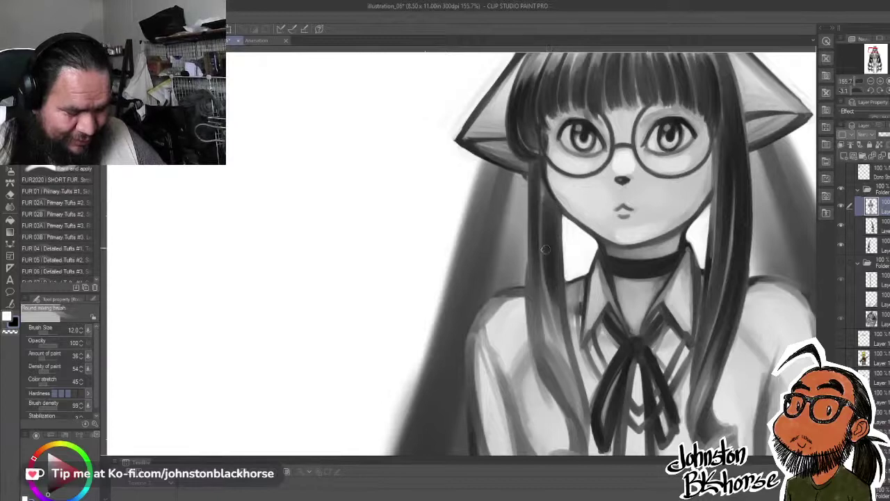
- Extend the dark strands along the middle of that side lock, past the shoulder and over the shirt front
{"action": "left_click_drag", "start_coordinate": [544, 252], "coordinate": [551, 332]}
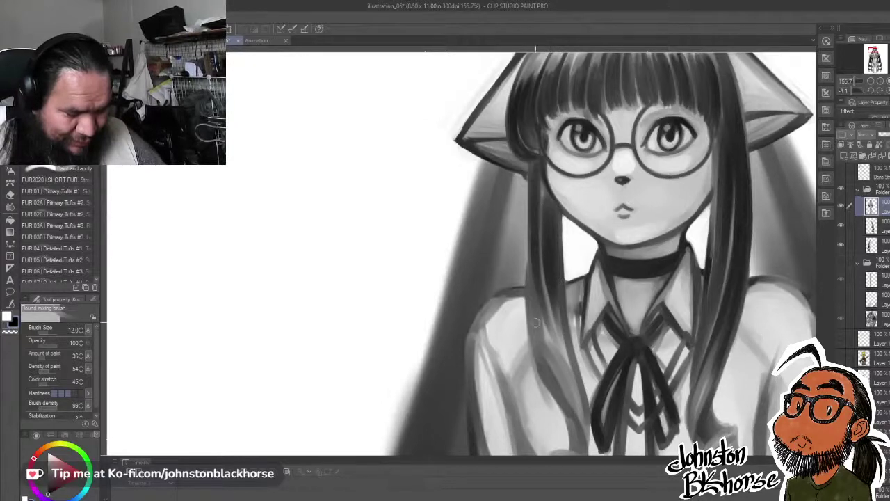
{"action": "mouse_move", "coordinate": [529, 265]}
{"action": "left_mouse_down"}
{"action": "mouse_move", "coordinate": [530, 339]}
{"action": "mouse_move", "coordinate": [556, 397]}
{"action": "left_mouse_up"}
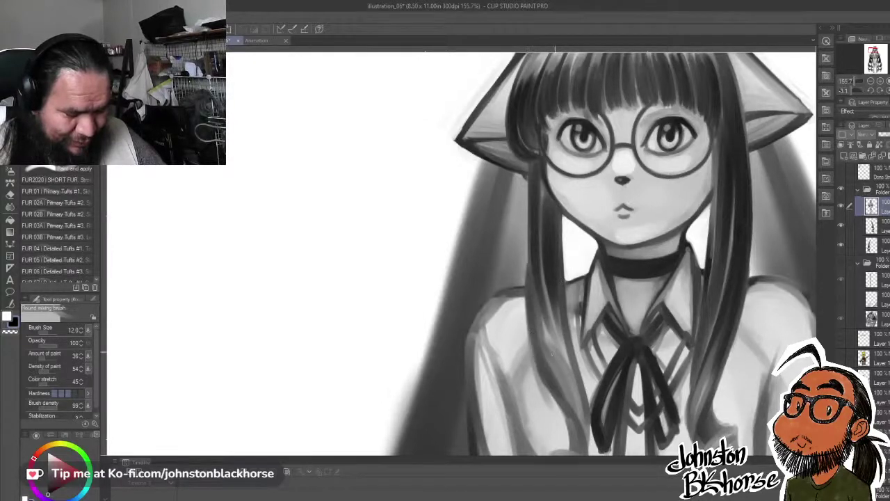
{"action": "mouse_move", "coordinate": [530, 292]}
{"action": "left_mouse_down"}
{"action": "mouse_move", "coordinate": [563, 390]}
{"action": "mouse_move", "coordinate": [568, 377]}
{"action": "mouse_move", "coordinate": [534, 277]}
{"action": "mouse_move", "coordinate": [561, 365]}
{"action": "left_mouse_up"}
{"action": "left_click_drag", "start_coordinate": [530, 267], "coordinate": [562, 365]}
{"action": "left_click_drag", "start_coordinate": [547, 292], "coordinate": [559, 371]}
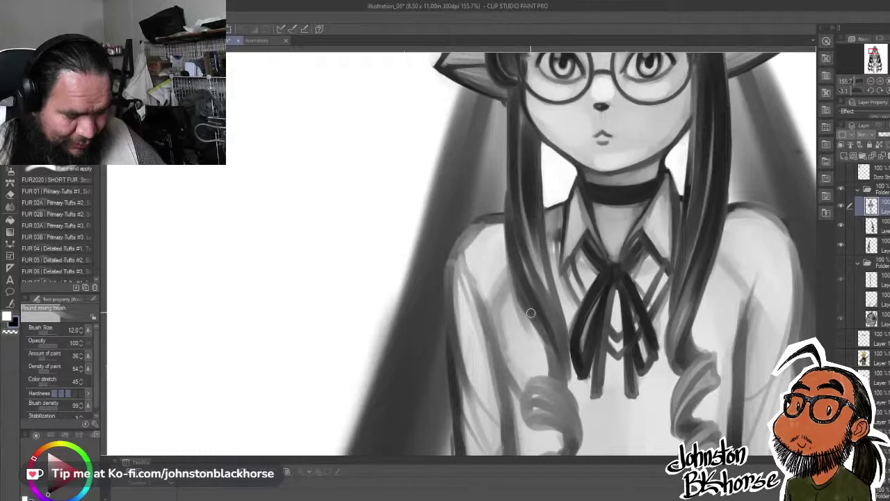
- Darken the lower side lock's outer edge and inner strands down to where the curl begins
{"action": "left_click_drag", "start_coordinate": [531, 313], "coordinate": [568, 393]}
{"action": "left_click_drag", "start_coordinate": [532, 311], "coordinate": [562, 388]}
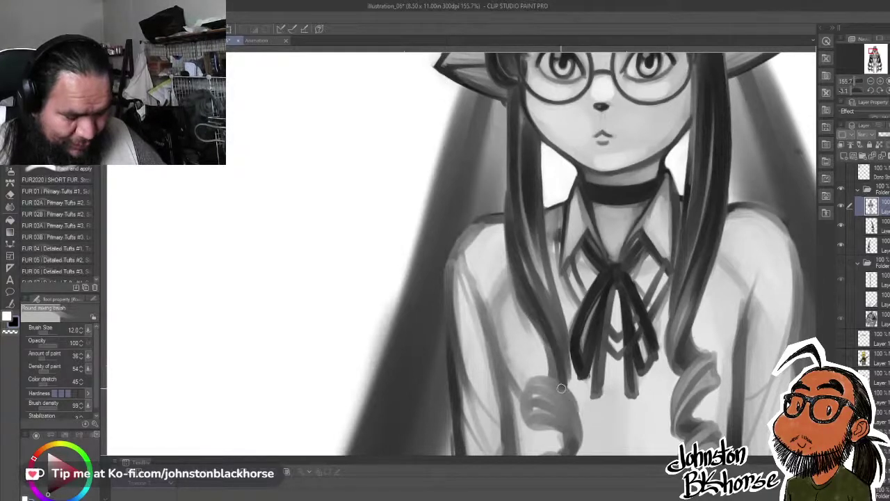
{"action": "mouse_move", "coordinate": [532, 310]}
{"action": "left_mouse_down"}
{"action": "mouse_move", "coordinate": [564, 366]}
{"action": "mouse_move", "coordinate": [558, 350]}
{"action": "left_mouse_up"}
{"action": "mouse_move", "coordinate": [528, 291]}
{"action": "left_mouse_down"}
{"action": "mouse_move", "coordinate": [564, 353]}
{"action": "mouse_move", "coordinate": [561, 330]}
{"action": "left_mouse_up"}
{"action": "left_click_drag", "start_coordinate": [528, 268], "coordinate": [565, 363]}
- Deepen the side lock between the cheek and the collar, blending out the lighter streaks with long dark strokes
{"action": "left_click_drag", "start_coordinate": [562, 200], "coordinate": [570, 286]}
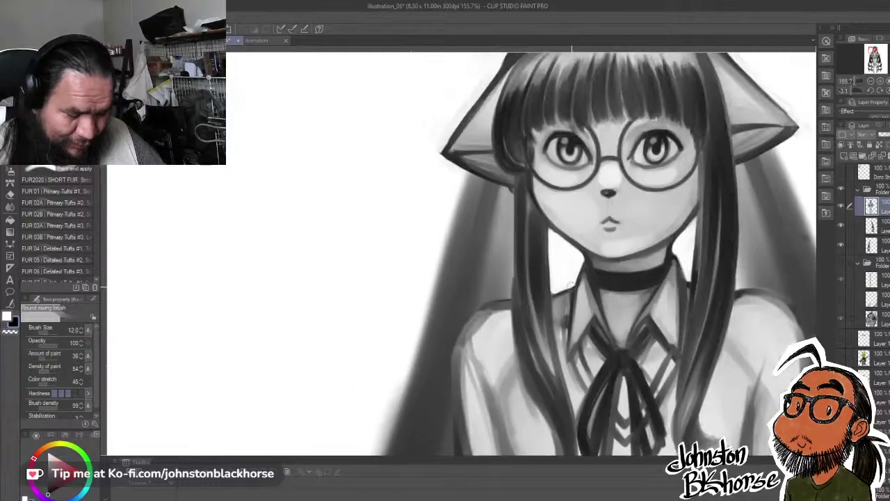
{"action": "left_click_drag", "start_coordinate": [529, 207], "coordinate": [535, 317]}
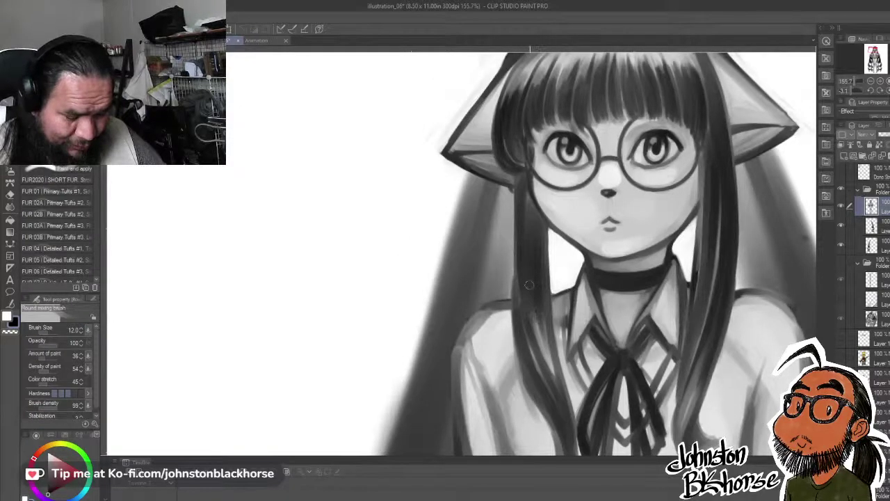
{"action": "left_click_drag", "start_coordinate": [529, 285], "coordinate": [544, 349]}
{"action": "mouse_move", "coordinate": [531, 262]}
{"action": "left_mouse_down"}
{"action": "mouse_move", "coordinate": [538, 316]}
{"action": "mouse_move", "coordinate": [555, 355]}
{"action": "left_mouse_up"}
{"action": "left_click_drag", "start_coordinate": [529, 244], "coordinate": [561, 382]}
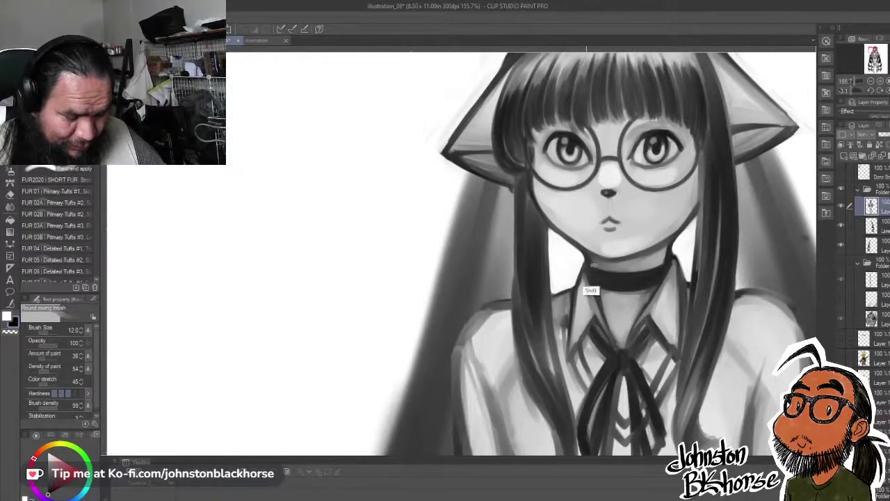
- Tilt the canvas to darken the lock at shoulder height, and return it to near upright to deepen the inner edge
{"action": "left_click_drag", "start_coordinate": [594, 264], "coordinate": [495, 397]}
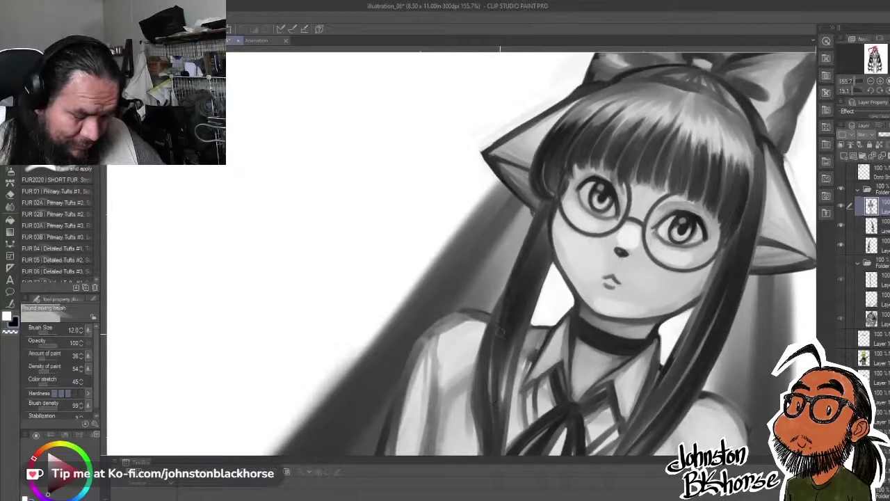
{"action": "left_click_drag", "start_coordinate": [516, 259], "coordinate": [499, 324]}
{"action": "left_click_drag", "start_coordinate": [636, 272], "coordinate": [612, 217]}
{"action": "left_click_drag", "start_coordinate": [601, 299], "coordinate": [593, 225]}
{"action": "left_click_drag", "start_coordinate": [524, 210], "coordinate": [533, 291]}
{"action": "left_click_drag", "start_coordinate": [527, 229], "coordinate": [537, 301]}
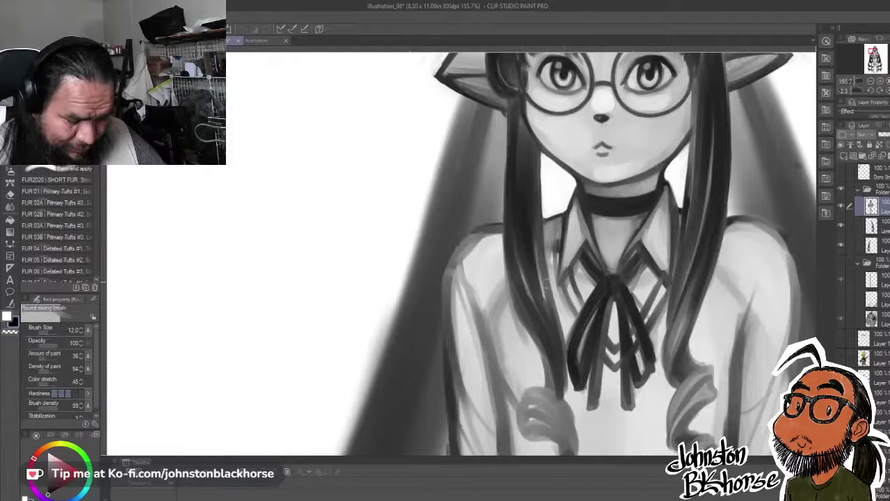
{"action": "left_click_drag", "start_coordinate": [535, 212], "coordinate": [542, 298]}
- Darken the upper curl of the side lock with curved strokes following its twist toward the lower curl
{"action": "scroll", "coordinate": [564, 353], "scroll_direction": "down", "scroll_amount": 3}
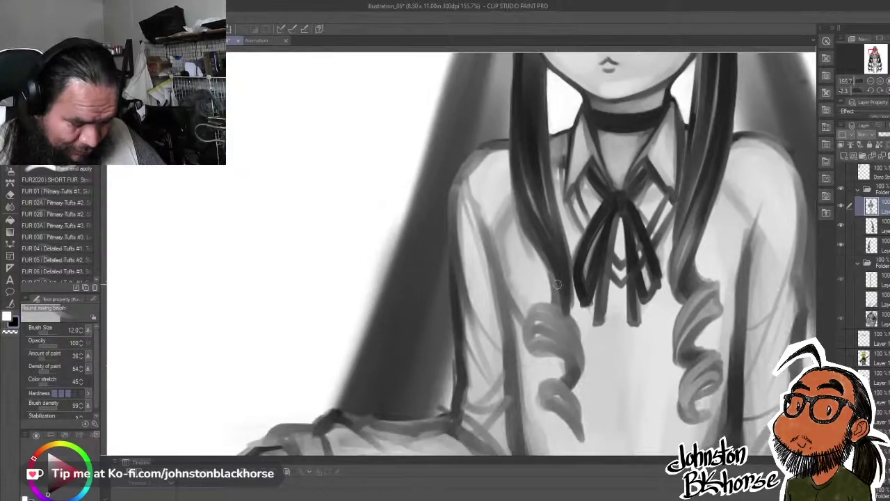
{"action": "mouse_move", "coordinate": [530, 323]}
{"action": "left_mouse_down"}
{"action": "mouse_move", "coordinate": [534, 315]}
{"action": "mouse_move", "coordinate": [571, 328]}
{"action": "mouse_move", "coordinate": [576, 339]}
{"action": "mouse_move", "coordinate": [528, 339]}
{"action": "mouse_move", "coordinate": [574, 347]}
{"action": "mouse_move", "coordinate": [527, 334]}
{"action": "mouse_move", "coordinate": [574, 343]}
{"action": "mouse_move", "coordinate": [570, 337]}
{"action": "mouse_move", "coordinate": [582, 361]}
{"action": "mouse_move", "coordinate": [571, 379]}
{"action": "left_mouse_up"}
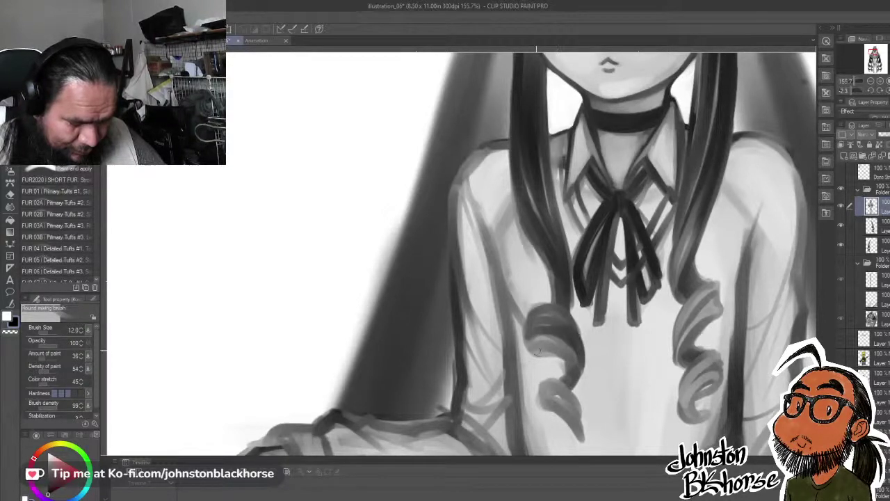
{"action": "mouse_move", "coordinate": [533, 346]}
{"action": "left_mouse_down"}
{"action": "mouse_move", "coordinate": [576, 362]}
{"action": "mouse_move", "coordinate": [562, 352]}
{"action": "mouse_move", "coordinate": [574, 354]}
{"action": "left_mouse_up"}
{"action": "mouse_move", "coordinate": [529, 328]}
{"action": "left_mouse_down"}
{"action": "mouse_move", "coordinate": [537, 348]}
{"action": "mouse_move", "coordinate": [569, 356]}
{"action": "mouse_move", "coordinate": [573, 367]}
{"action": "mouse_move", "coordinate": [576, 355]}
{"action": "mouse_move", "coordinate": [581, 362]}
{"action": "left_mouse_up"}
{"action": "mouse_move", "coordinate": [554, 323]}
{"action": "left_mouse_down"}
{"action": "mouse_move", "coordinate": [554, 350]}
{"action": "mouse_move", "coordinate": [549, 317]}
{"action": "mouse_move", "coordinate": [557, 326]}
{"action": "mouse_move", "coordinate": [546, 346]}
{"action": "mouse_move", "coordinate": [579, 361]}
{"action": "mouse_move", "coordinate": [565, 384]}
{"action": "mouse_move", "coordinate": [561, 362]}
{"action": "mouse_move", "coordinate": [574, 409]}
{"action": "left_mouse_up"}
{"action": "mouse_move", "coordinate": [570, 399]}
{"action": "left_mouse_down"}
{"action": "mouse_move", "coordinate": [564, 340]}
{"action": "mouse_move", "coordinate": [580, 371]}
{"action": "left_mouse_up"}
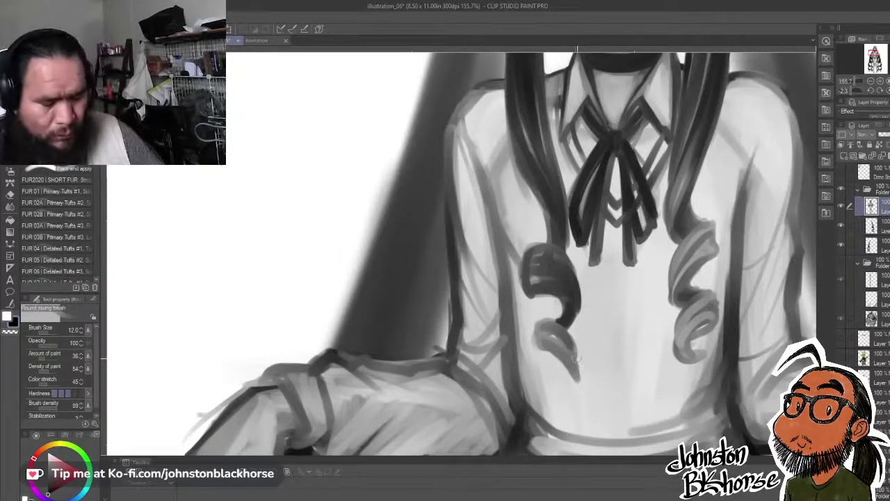
- Shade the lower curl and its pointed tip dark, reducing the brush size to 7 for the finer strokes
{"action": "mouse_move", "coordinate": [538, 336]}
{"action": "left_mouse_down"}
{"action": "mouse_move", "coordinate": [571, 349]}
{"action": "mouse_move", "coordinate": [572, 379]}
{"action": "mouse_move", "coordinate": [561, 347]}
{"action": "left_mouse_up"}
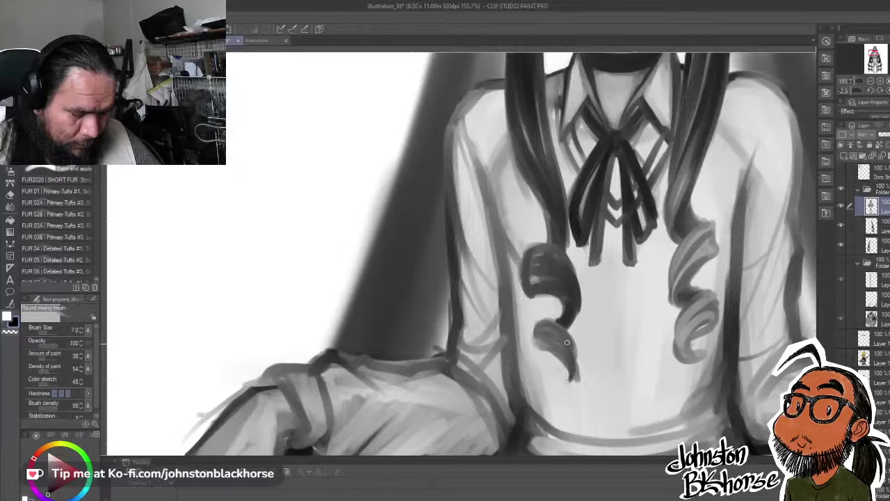
{"action": "left_click_drag", "start_coordinate": [630, 198], "coordinate": [578, 234]}
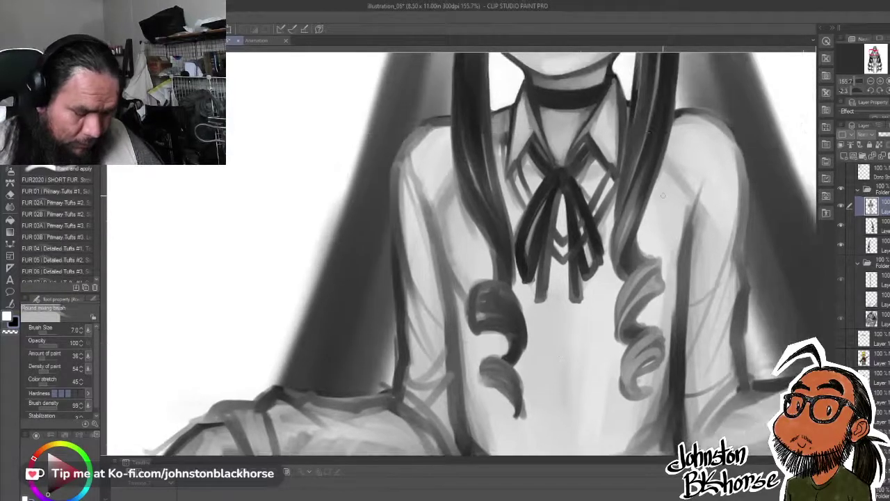
{"action": "left_click_drag", "start_coordinate": [492, 366], "coordinate": [508, 384]}
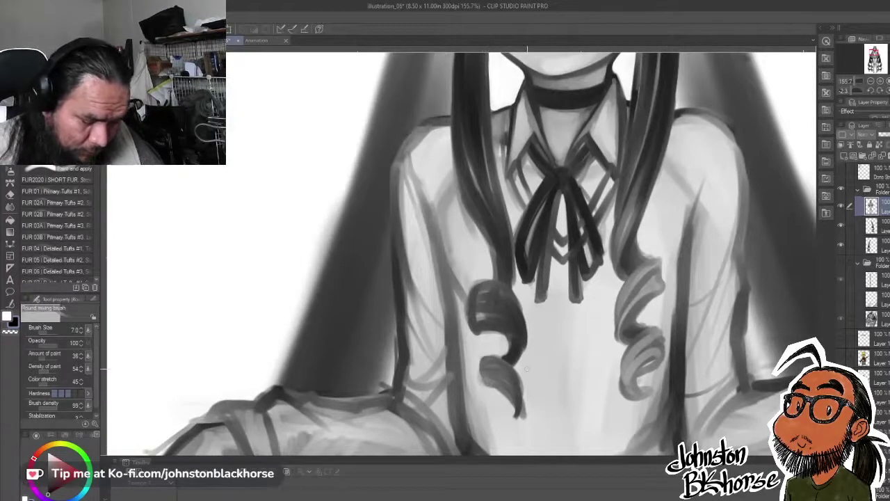
- Refine the side lock's outer contour with thin dark strokes from above the shoulder down to the first curl
{"action": "scroll", "coordinate": [632, 289], "scroll_direction": "up", "scroll_amount": 3}
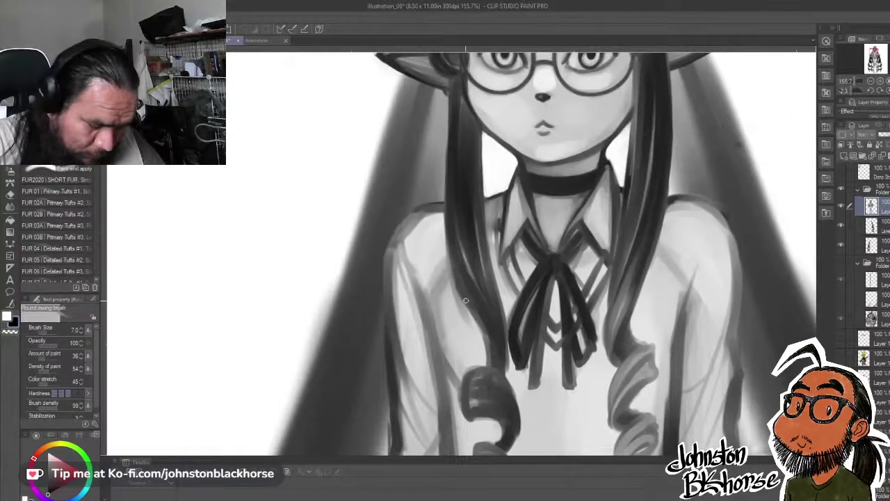
{"action": "left_click_drag", "start_coordinate": [450, 236], "coordinate": [480, 324]}
{"action": "left_click_drag", "start_coordinate": [452, 268], "coordinate": [454, 292]}
{"action": "mouse_move", "coordinate": [445, 184]}
{"action": "left_mouse_down"}
{"action": "mouse_move", "coordinate": [460, 303]}
{"action": "mouse_move", "coordinate": [487, 351]}
{"action": "left_mouse_up"}
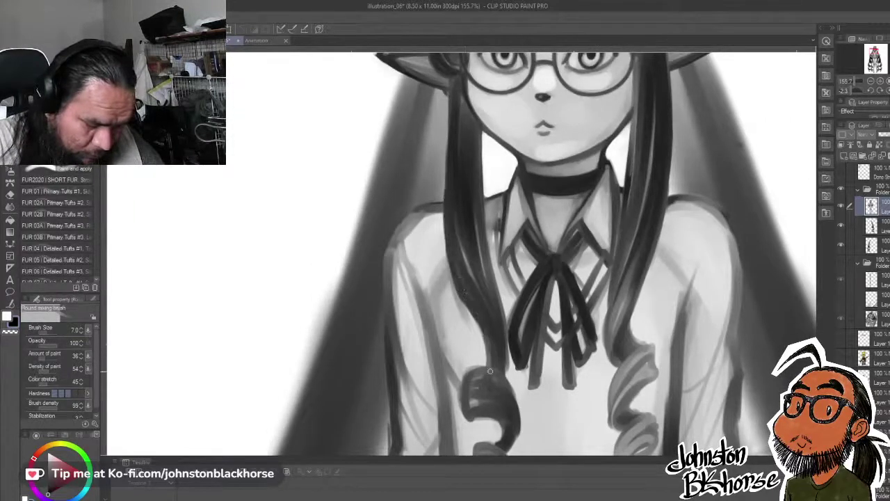
- Paint light strokes along the outer edge of the shirt collar flap beside the newly darkened side lock
{"action": "scroll", "coordinate": [540, 274], "scroll_direction": "up", "scroll_amount": 3}
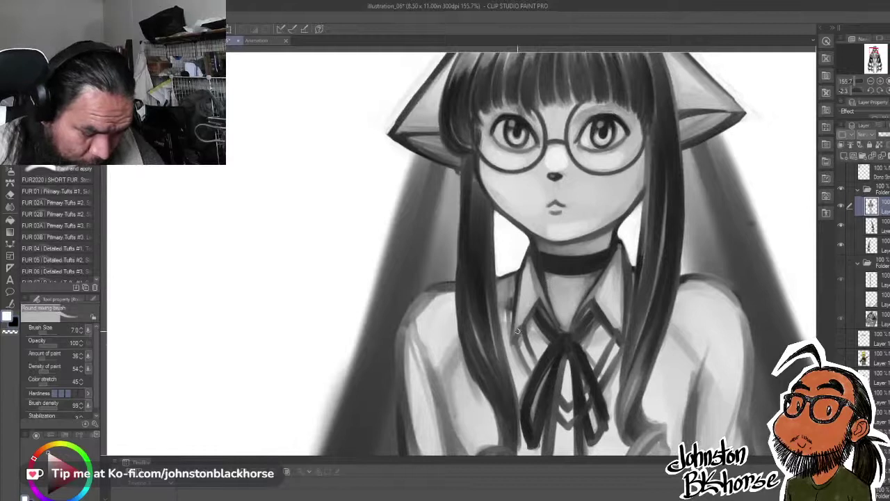
{"action": "left_click_drag", "start_coordinate": [528, 306], "coordinate": [515, 337]}
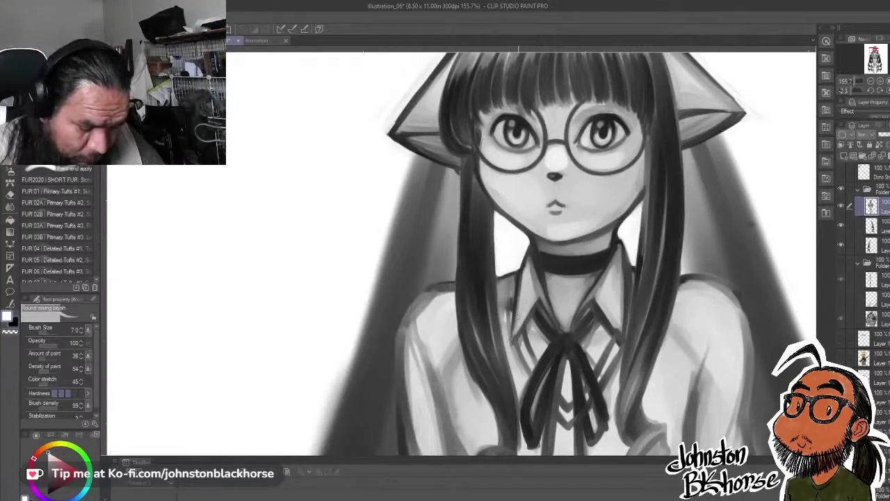
{"action": "left_click_drag", "start_coordinate": [523, 275], "coordinate": [514, 336]}
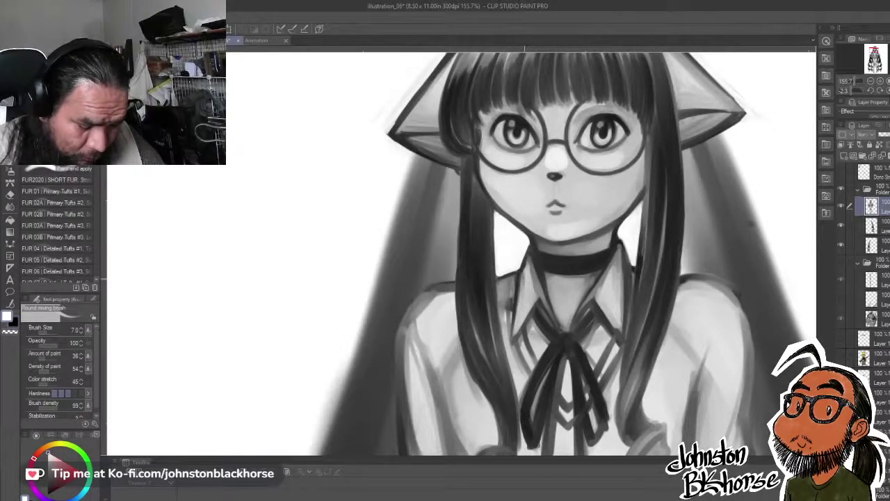
{"action": "left_click_drag", "start_coordinate": [523, 274], "coordinate": [521, 303]}
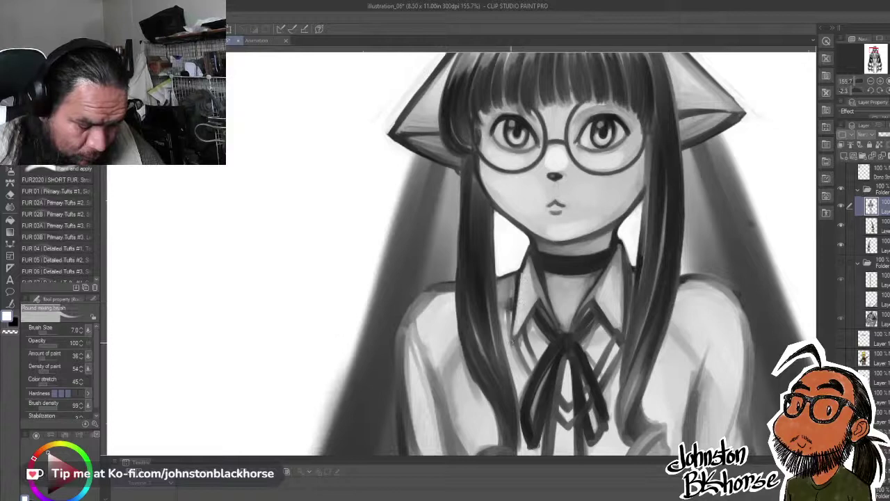
- Alternate the dark and light colours to sharpen the outlines and points of both shirt collar flaps
{"action": "key", "text": "x"}
{"action": "key", "text": "x"}
{"action": "left_click_drag", "start_coordinate": [598, 307], "coordinate": [622, 334]}
{"action": "key", "text": "x"}
{"action": "mouse_move", "coordinate": [621, 297]}
{"action": "left_mouse_down"}
{"action": "mouse_move", "coordinate": [622, 340]}
{"action": "mouse_move", "coordinate": [626, 278]}
{"action": "left_mouse_up"}
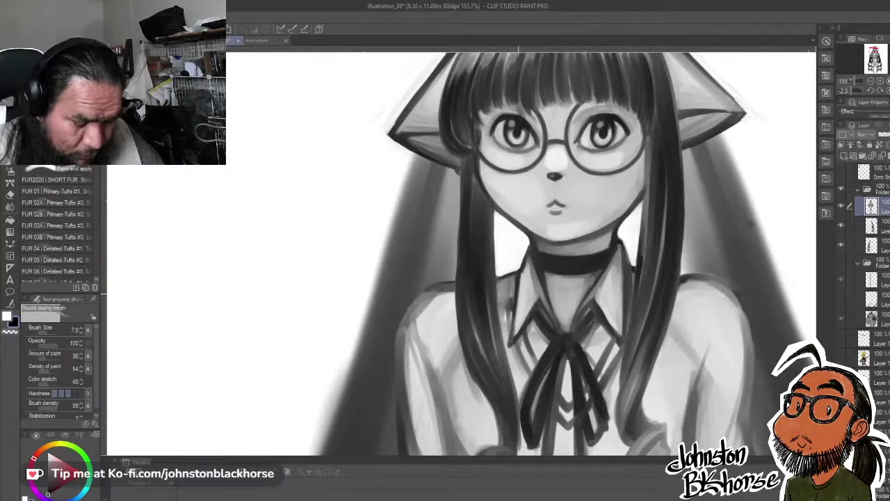
{"action": "key", "text": "x"}
{"action": "left_click_drag", "start_coordinate": [519, 292], "coordinate": [512, 331]}
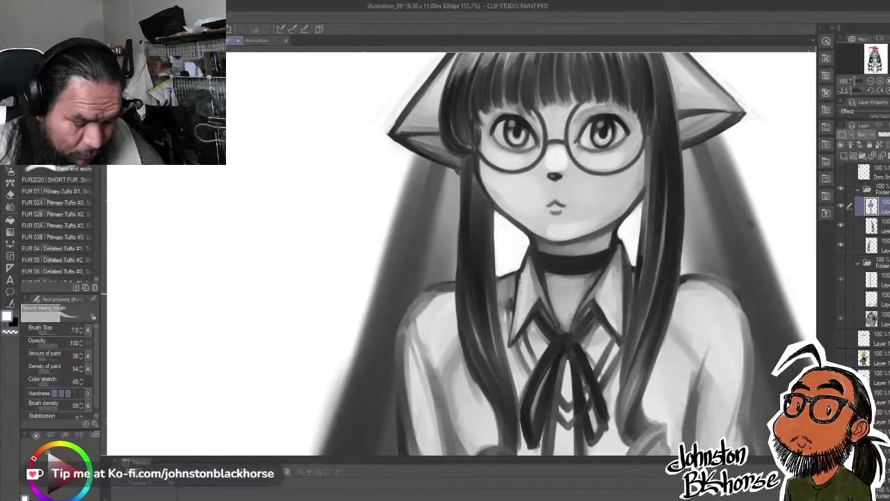
{"action": "key", "text": "x"}
{"action": "left_click_drag", "start_coordinate": [529, 257], "coordinate": [525, 285]}
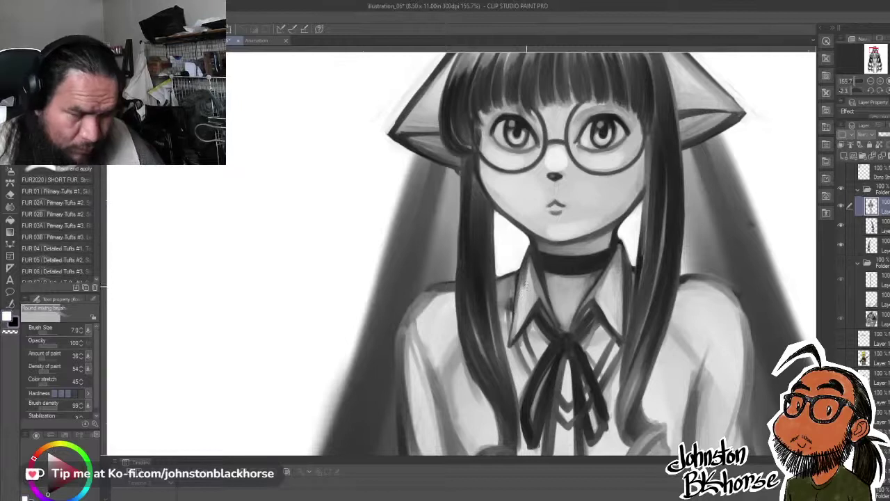
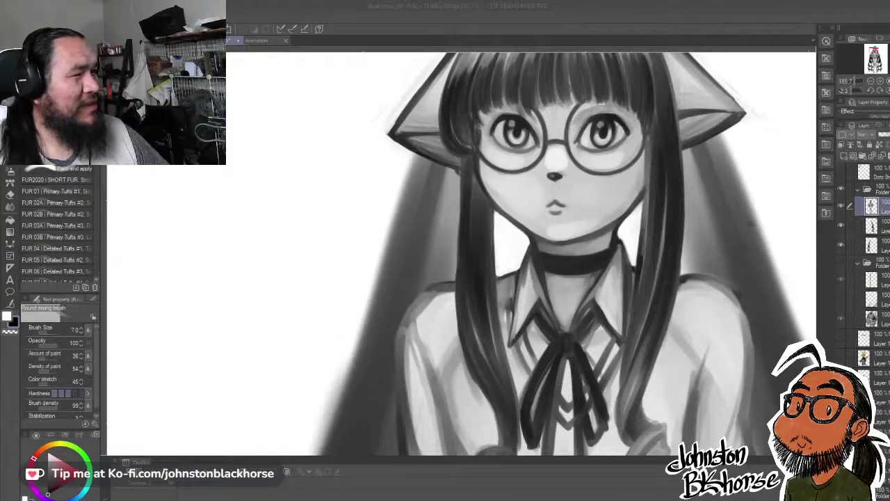
- Shape the outer corner of the lash line on the viewer's left eye, alternating the dark and light colours
{"action": "left_click_drag", "start_coordinate": [533, 244], "coordinate": [559, 299]}
{"action": "left_click_drag", "start_coordinate": [671, 217], "coordinate": [653, 210]}
{"action": "scroll", "coordinate": [652, 210], "scroll_direction": "up", "scroll_amount": 3}
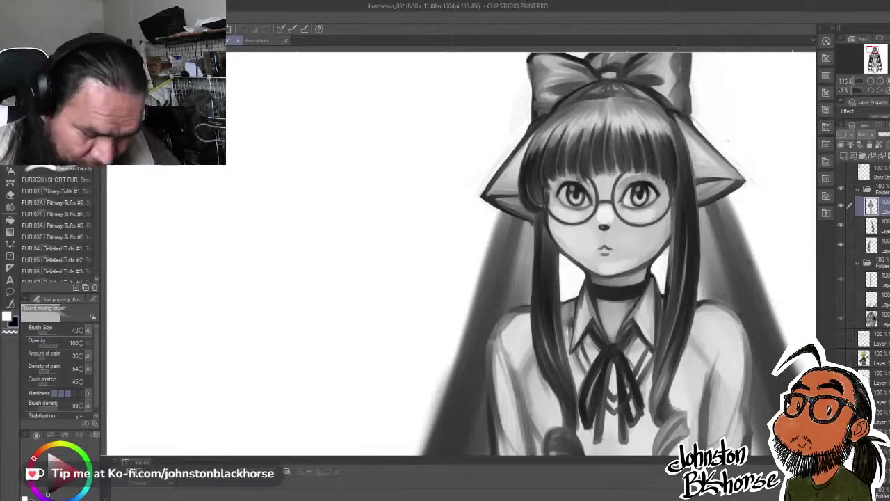
{"action": "scroll", "coordinate": [684, 221], "scroll_direction": "up", "scroll_amount": 2}
{"action": "scroll", "coordinate": [688, 217], "scroll_direction": "up", "scroll_amount": 2}
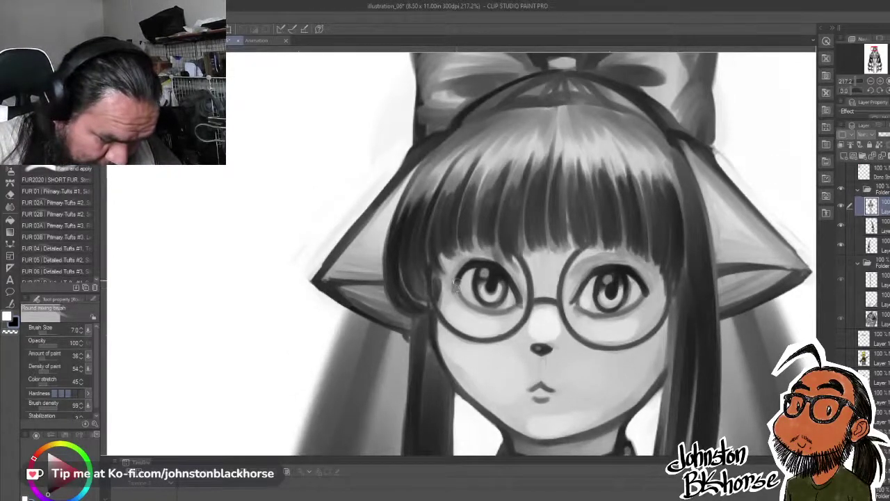
{"action": "left_click_drag", "start_coordinate": [457, 290], "coordinate": [463, 274]}
{"action": "key", "text": "x"}
{"action": "key", "text": "x"}
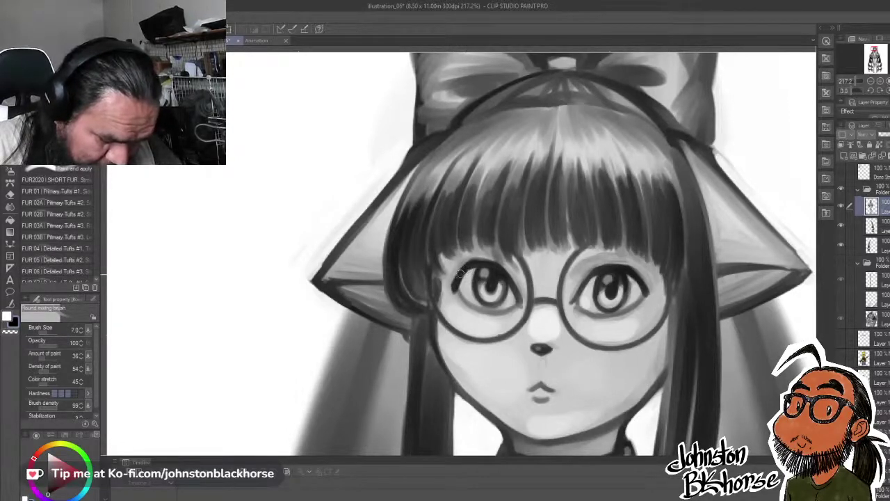
{"action": "left_click_drag", "start_coordinate": [460, 273], "coordinate": [459, 291]}
{"action": "key", "text": "x"}
{"action": "key", "text": "x"}
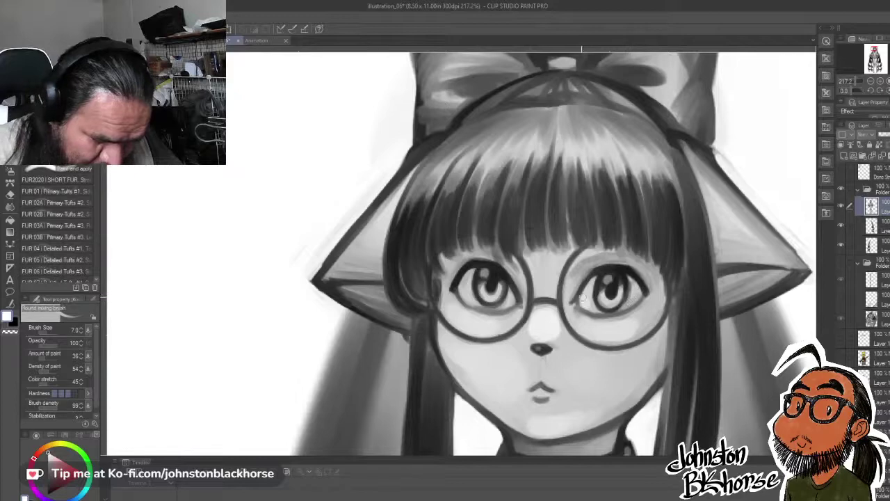
- Rework the highlight and pupil of the viewer's right eye, undoing one stray stroke in the iris
{"action": "scroll", "coordinate": [484, 278], "scroll_direction": "up", "scroll_amount": 1}
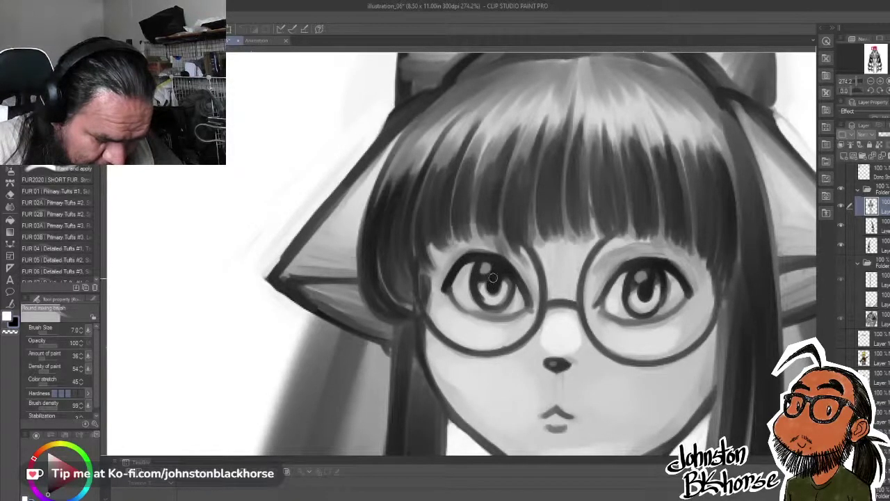
{"action": "left_click_drag", "start_coordinate": [640, 272], "coordinate": [579, 296]}
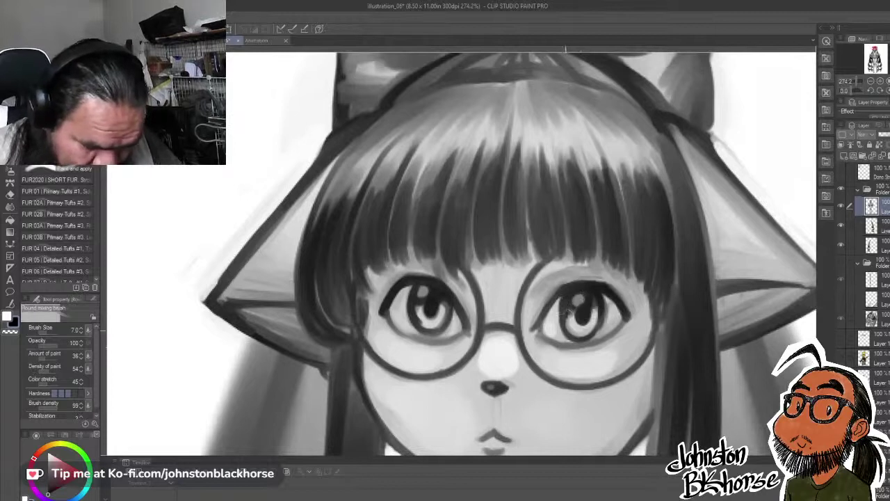
{"action": "key", "text": "x"}
{"action": "left_click_drag", "start_coordinate": [572, 296], "coordinate": [590, 317]}
{"action": "key", "text": "ctrl+z"}
{"action": "key", "text": "x"}
{"action": "key", "text": "x"}
{"action": "key", "text": "x"}
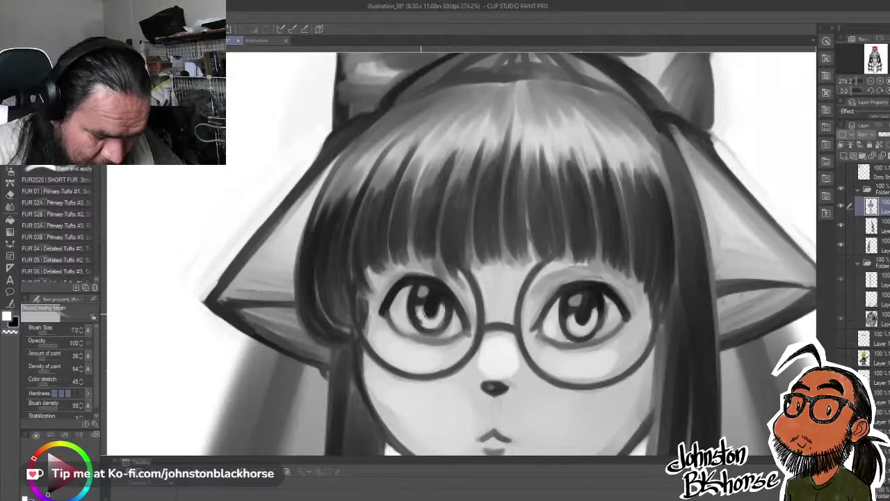
- Touch up the pupil of the viewer's left eye and the upper iris of the other eye with short strokes
{"action": "key", "text": "x"}
{"action": "left_click_drag", "start_coordinate": [419, 315], "coordinate": [430, 326]}
{"action": "key", "text": "x"}
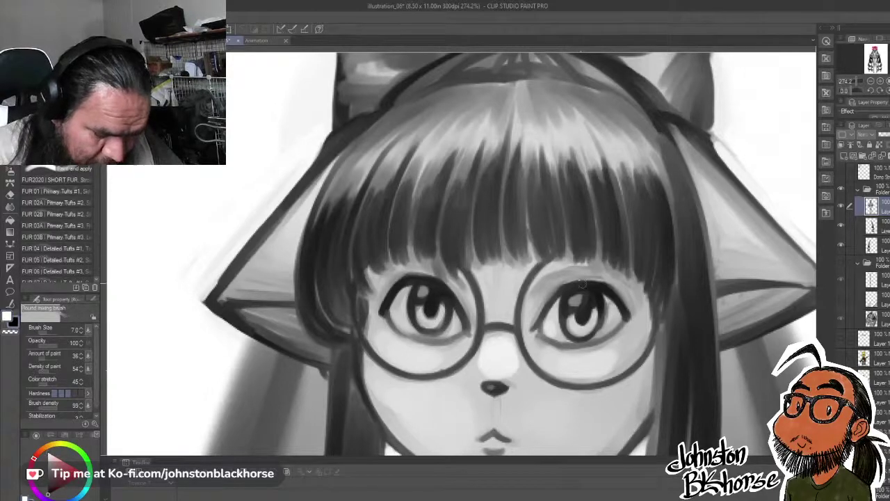
{"action": "left_click_drag", "start_coordinate": [601, 293], "coordinate": [594, 294]}
- Enlarge the brush to size 12 and paint dark and light strands through the centre of the fringe down to its tips
{"action": "left_click_drag", "start_coordinate": [528, 265], "coordinate": [523, 297]}
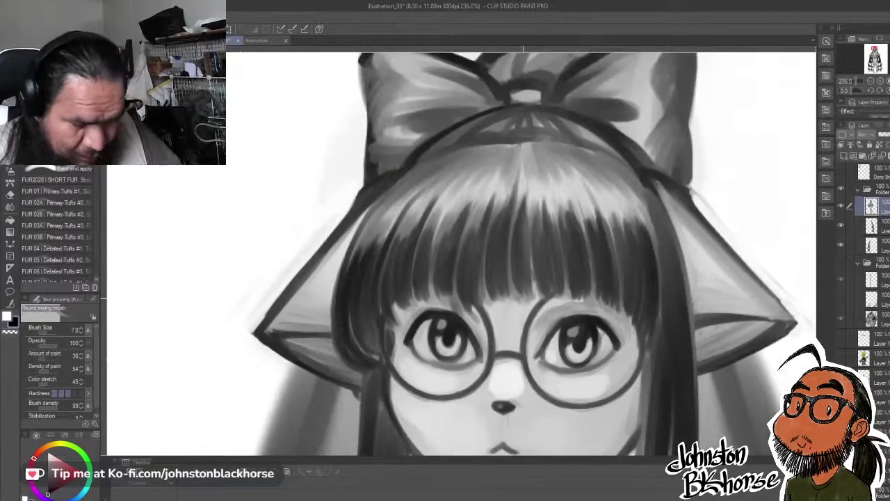
{"action": "key", "text": "bracketright"}
{"action": "key", "text": "bracketright"}
{"action": "key", "text": "bracketright"}
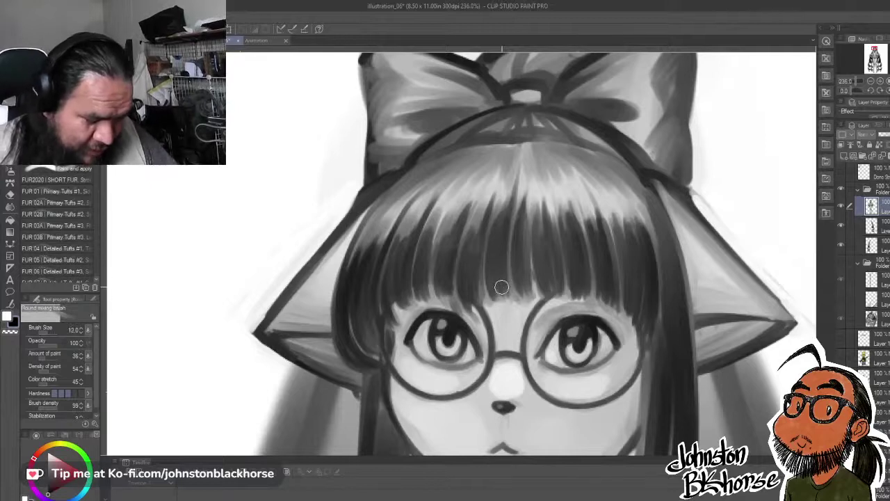
{"action": "key", "text": "x"}
{"action": "left_click_drag", "start_coordinate": [499, 296], "coordinate": [497, 263]}
{"action": "key", "text": "x"}
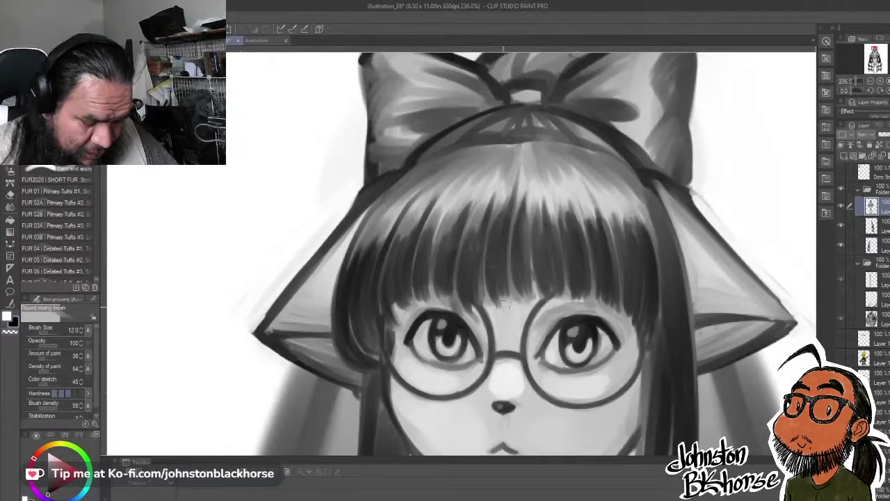
{"action": "mouse_move", "coordinate": [502, 304]}
{"action": "left_mouse_down"}
{"action": "mouse_move", "coordinate": [500, 250]}
{"action": "mouse_move", "coordinate": [509, 302]}
{"action": "left_mouse_up"}
{"action": "mouse_move", "coordinate": [519, 264]}
{"action": "left_mouse_down"}
{"action": "mouse_move", "coordinate": [519, 289]}
{"action": "mouse_move", "coordinate": [525, 243]}
{"action": "mouse_move", "coordinate": [534, 303]}
{"action": "left_mouse_up"}
{"action": "left_click_drag", "start_coordinate": [540, 252], "coordinate": [547, 285]}
- Reduce the brush size and paint tapered strands from the hair parting across the fringe's highlight band on the viewer's left
{"action": "left_click_drag", "start_coordinate": [526, 197], "coordinate": [514, 244]}
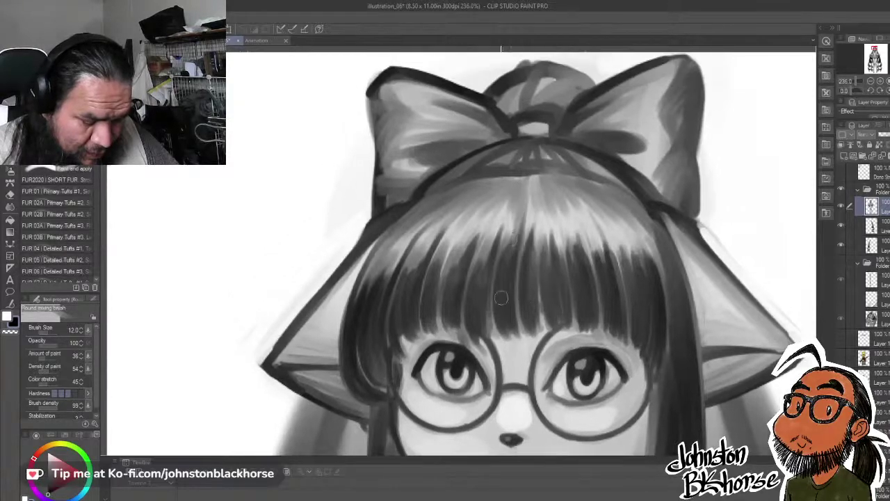
{"action": "mouse_move", "coordinate": [556, 212]}
{"action": "left_mouse_down"}
{"action": "mouse_move", "coordinate": [535, 178]}
{"action": "mouse_move", "coordinate": [584, 201]}
{"action": "mouse_move", "coordinate": [533, 210]}
{"action": "left_mouse_up"}
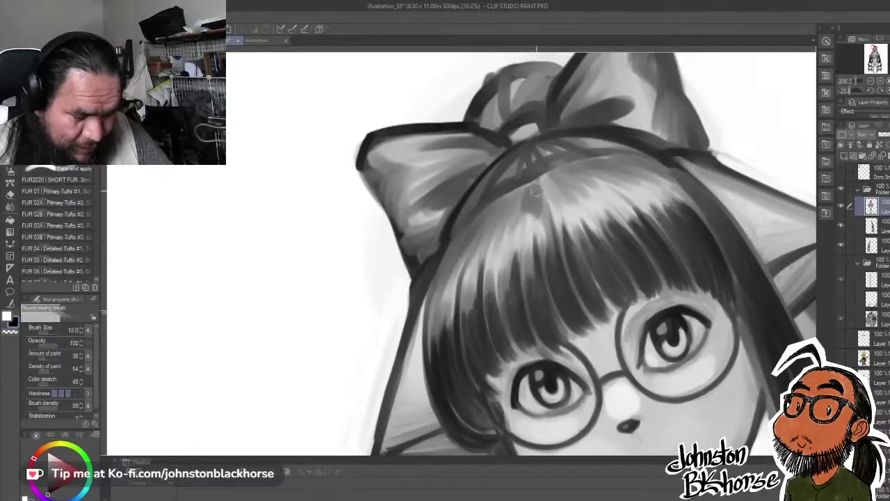
{"action": "key", "text": "bracketleft"}
{"action": "key", "text": "bracketleft"}
{"action": "mouse_move", "coordinate": [532, 192]}
{"action": "left_mouse_down"}
{"action": "mouse_move", "coordinate": [527, 223]}
{"action": "mouse_move", "coordinate": [503, 235]}
{"action": "mouse_move", "coordinate": [550, 235]}
{"action": "mouse_move", "coordinate": [550, 249]}
{"action": "left_mouse_up"}
{"action": "left_click_drag", "start_coordinate": [562, 220], "coordinate": [543, 264]}
{"action": "left_click_drag", "start_coordinate": [557, 208], "coordinate": [540, 247]}
{"action": "left_click_drag", "start_coordinate": [556, 207], "coordinate": [525, 253]}
{"action": "mouse_move", "coordinate": [542, 220]}
{"action": "left_mouse_down"}
{"action": "mouse_move", "coordinate": [512, 254]}
{"action": "mouse_move", "coordinate": [493, 299]}
{"action": "left_mouse_up"}
{"action": "mouse_move", "coordinate": [514, 244]}
{"action": "left_mouse_down"}
{"action": "mouse_move", "coordinate": [481, 308]}
{"action": "mouse_move", "coordinate": [505, 256]}
{"action": "mouse_move", "coordinate": [481, 331]}
{"action": "mouse_move", "coordinate": [503, 253]}
{"action": "mouse_move", "coordinate": [473, 322]}
{"action": "mouse_move", "coordinate": [519, 245]}
{"action": "mouse_move", "coordinate": [479, 304]}
{"action": "left_mouse_up"}
- Lay long strands from the parting to the fringe's outer side, undoing one misplaced stroke
{"action": "mouse_move", "coordinate": [547, 217]}
{"action": "left_mouse_down"}
{"action": "mouse_move", "coordinate": [512, 246]}
{"action": "mouse_move", "coordinate": [475, 345]}
{"action": "left_mouse_up"}
{"action": "mouse_move", "coordinate": [488, 319]}
{"action": "left_mouse_down"}
{"action": "mouse_move", "coordinate": [562, 244]}
{"action": "mouse_move", "coordinate": [519, 308]}
{"action": "left_mouse_up"}
{"action": "key", "text": "x"}
{"action": "key", "text": "ctrl+z"}
{"action": "left_click_drag", "start_coordinate": [547, 223], "coordinate": [505, 366]}
{"action": "left_click_drag", "start_coordinate": [523, 305], "coordinate": [498, 380]}
{"action": "left_click_drag", "start_coordinate": [521, 263], "coordinate": [491, 383]}
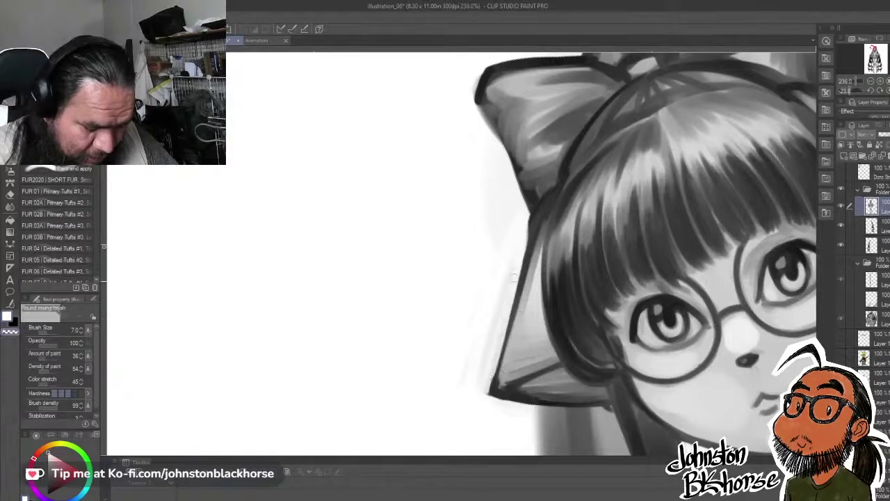
- Trim the outer edge of the viewer's left ear with transparent colour and restate its lower fold lines
{"action": "mouse_move", "coordinate": [511, 295]}
{"action": "left_mouse_down"}
{"action": "mouse_move", "coordinate": [492, 354]}
{"action": "mouse_move", "coordinate": [530, 248]}
{"action": "mouse_move", "coordinate": [498, 377]}
{"action": "left_mouse_up"}
{"action": "key", "text": "c"}
{"action": "mouse_move", "coordinate": [512, 315]}
{"action": "left_mouse_down"}
{"action": "mouse_move", "coordinate": [491, 390]}
{"action": "mouse_move", "coordinate": [612, 230]}
{"action": "left_mouse_up"}
{"action": "key", "text": "x"}
{"action": "left_click_drag", "start_coordinate": [602, 260], "coordinate": [589, 308]}
{"action": "key", "text": "x"}
{"action": "mouse_move", "coordinate": [609, 252]}
{"action": "left_mouse_down"}
{"action": "mouse_move", "coordinate": [596, 299]}
{"action": "mouse_move", "coordinate": [611, 262]}
{"action": "mouse_move", "coordinate": [600, 302]}
{"action": "mouse_move", "coordinate": [623, 287]}
{"action": "mouse_move", "coordinate": [592, 313]}
{"action": "mouse_move", "coordinate": [628, 269]}
{"action": "mouse_move", "coordinate": [597, 300]}
{"action": "mouse_move", "coordinate": [659, 246]}
{"action": "left_mouse_up"}
{"action": "key", "text": "x"}
{"action": "key", "text": "x"}
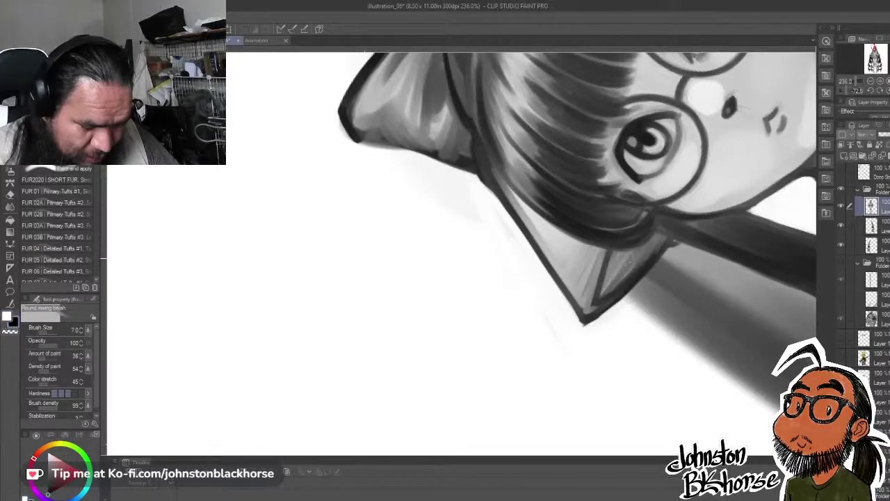
- Paint dark shading strokes inside the lower fold of the viewer's left ear and a fur tuft at its base
{"action": "mouse_move", "coordinate": [599, 299]}
{"action": "left_mouse_down"}
{"action": "mouse_move", "coordinate": [625, 261]}
{"action": "mouse_move", "coordinate": [594, 302]}
{"action": "mouse_move", "coordinate": [642, 235]}
{"action": "mouse_move", "coordinate": [613, 286]}
{"action": "left_mouse_up"}
{"action": "mouse_move", "coordinate": [696, 249]}
{"action": "left_mouse_down"}
{"action": "mouse_move", "coordinate": [563, 404]}
{"action": "mouse_move", "coordinate": [580, 300]}
{"action": "mouse_move", "coordinate": [542, 294]}
{"action": "mouse_move", "coordinate": [560, 330]}
{"action": "mouse_move", "coordinate": [565, 323]}
{"action": "mouse_move", "coordinate": [556, 322]}
{"action": "mouse_move", "coordinate": [573, 308]}
{"action": "mouse_move", "coordinate": [567, 337]}
{"action": "mouse_move", "coordinate": [586, 351]}
{"action": "left_mouse_up"}
{"action": "key", "text": "x"}
{"action": "key", "text": "x"}
{"action": "key", "text": "x"}
{"action": "key", "text": "x"}
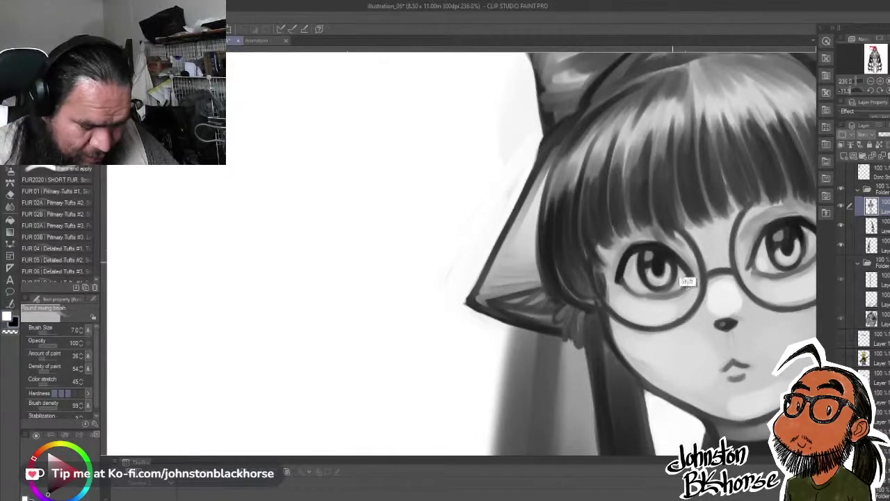
- Redraw the upper outline of the viewer's right ear with long strokes from beneath the bow to the tip
{"action": "left_click_drag", "start_coordinate": [687, 281], "coordinate": [674, 320]}
{"action": "left_click_drag", "start_coordinate": [587, 274], "coordinate": [583, 290]}
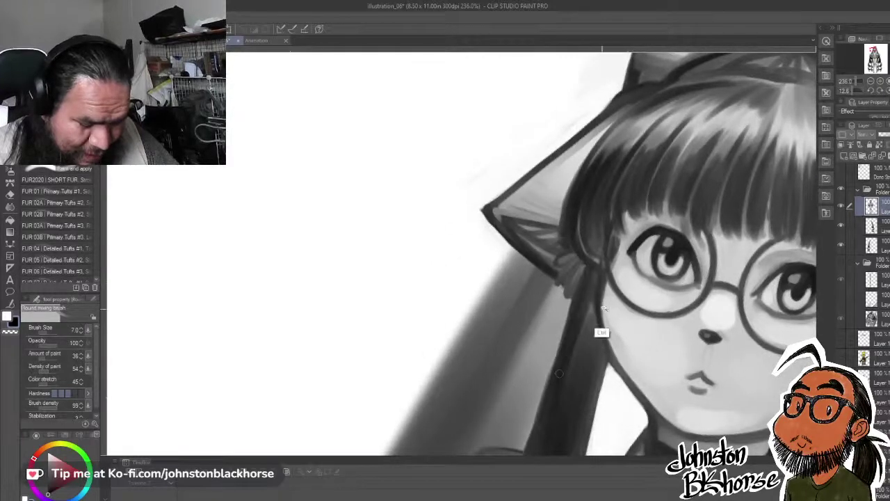
{"action": "left_click_drag", "start_coordinate": [601, 332], "coordinate": [557, 337]}
{"action": "left_click_drag", "start_coordinate": [711, 277], "coordinate": [548, 282]}
{"action": "left_click_drag", "start_coordinate": [612, 287], "coordinate": [624, 265]}
{"action": "scroll", "coordinate": [625, 267], "scroll_direction": "up", "scroll_amount": 2}
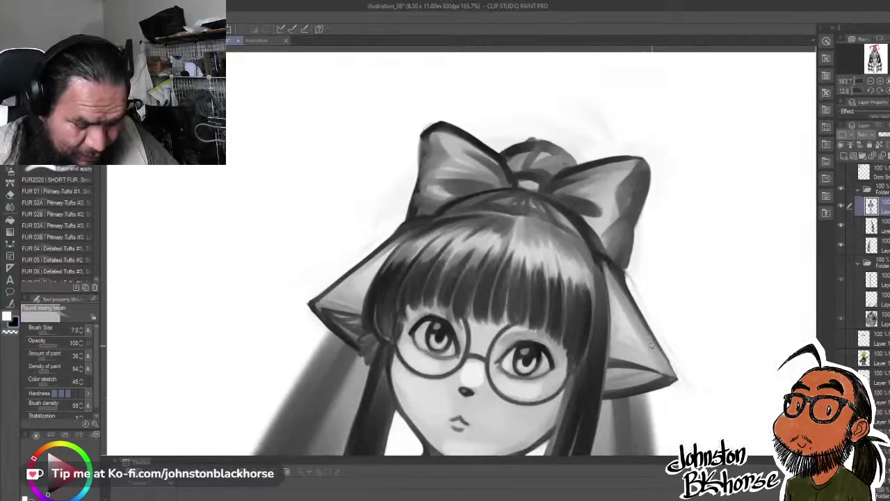
{"action": "left_click_drag", "start_coordinate": [631, 303], "coordinate": [667, 372]}
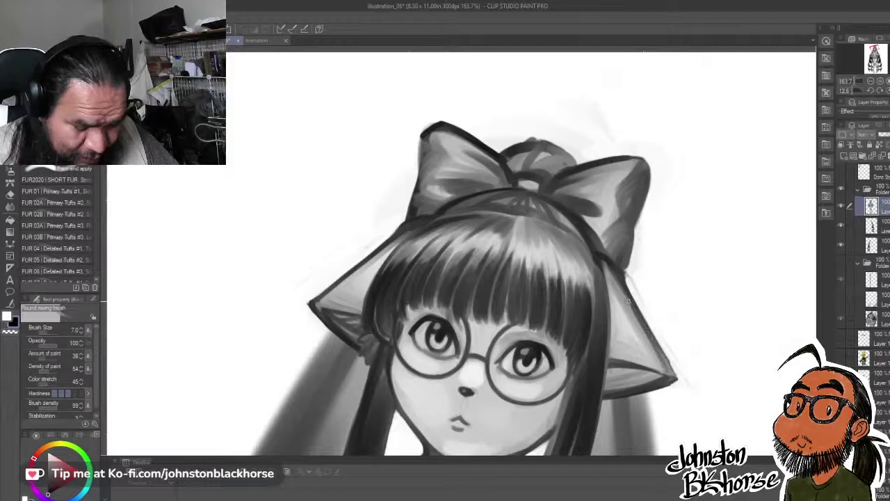
{"action": "left_click_drag", "start_coordinate": [619, 283], "coordinate": [667, 374]}
- Thin the viewer's right ear outline with transparent colour and darken where the ear meets the bow
{"action": "key", "text": "c"}
{"action": "left_click_drag", "start_coordinate": [631, 286], "coordinate": [682, 385]}
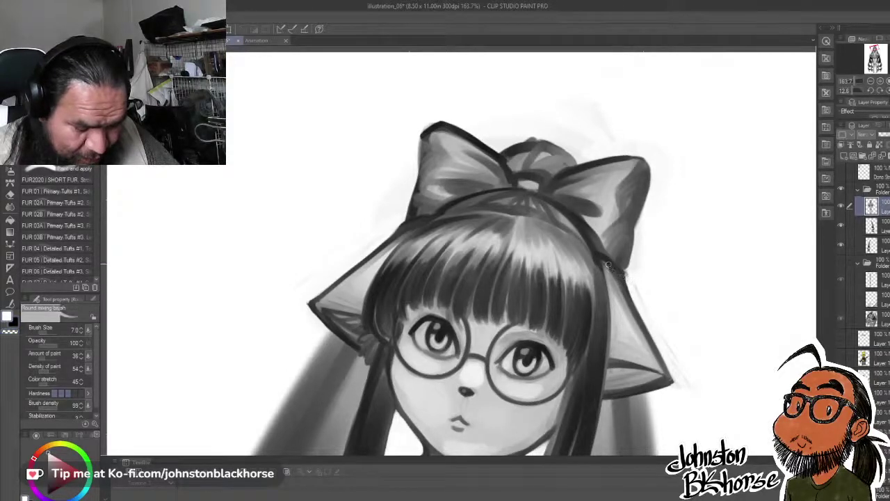
{"action": "key", "text": "x"}
{"action": "left_click_drag", "start_coordinate": [604, 260], "coordinate": [632, 315]}
{"action": "key", "text": "c"}
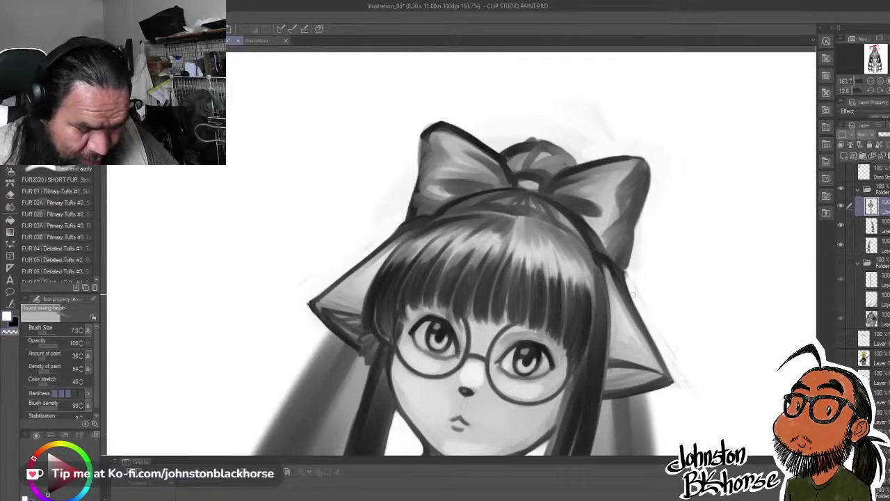
- Define the inner fold of the viewer's right ear beside the hair and clean up its tip with transparent colour
{"action": "left_click_drag", "start_coordinate": [667, 361], "coordinate": [679, 217]}
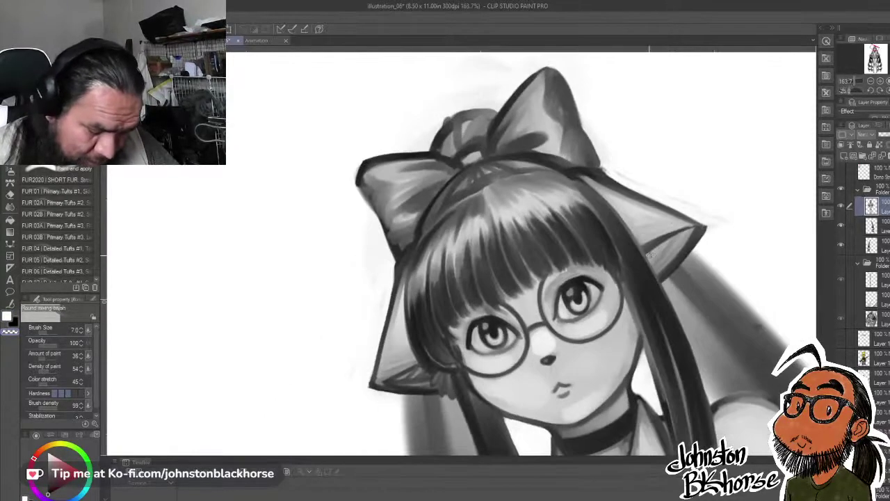
{"action": "key", "text": "c"}
{"action": "key", "text": "x"}
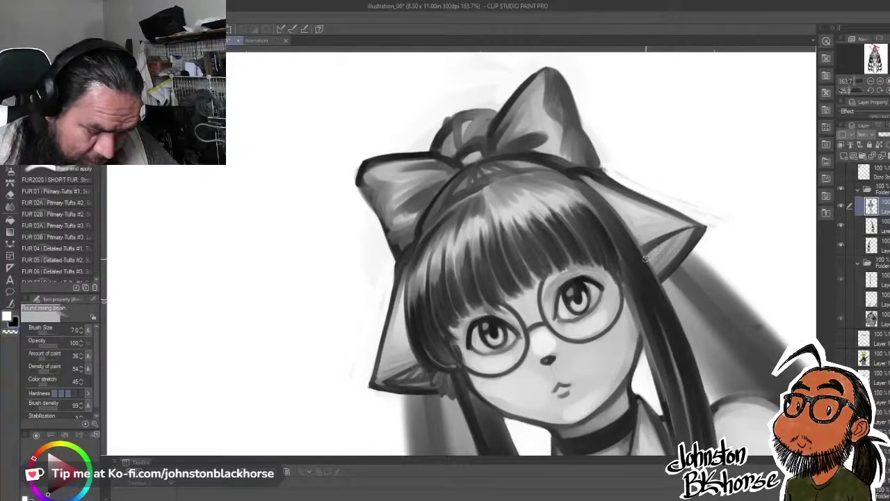
{"action": "mouse_move", "coordinate": [650, 248]}
{"action": "left_mouse_down"}
{"action": "mouse_move", "coordinate": [692, 223]}
{"action": "mouse_move", "coordinate": [680, 229]}
{"action": "mouse_move", "coordinate": [704, 228]}
{"action": "mouse_move", "coordinate": [694, 242]}
{"action": "left_mouse_up"}
{"action": "key", "text": "x"}
{"action": "key", "text": "x"}
{"action": "key", "text": "c"}
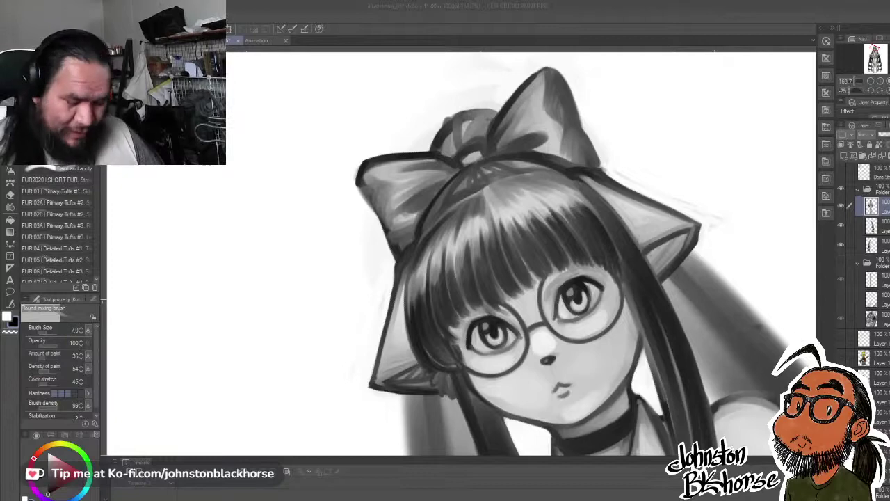
- Paint light strokes inside the top edge and corner of the bow's viewer's-left loop to thin its heavy outline
{"action": "left_click_drag", "start_coordinate": [712, 188], "coordinate": [715, 269]}
{"action": "left_click_drag", "start_coordinate": [669, 225], "coordinate": [758, 275]}
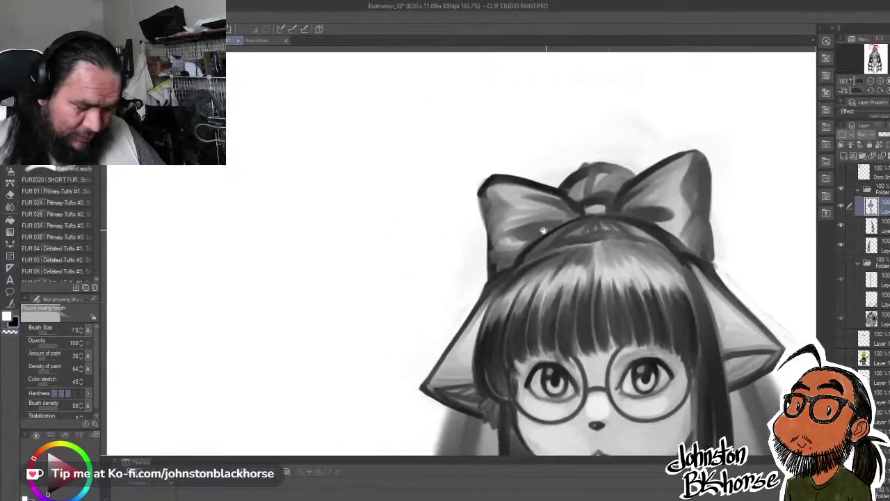
{"action": "mouse_move", "coordinate": [584, 251]}
{"action": "left_mouse_down"}
{"action": "mouse_move", "coordinate": [515, 104]}
{"action": "mouse_move", "coordinate": [471, 111]}
{"action": "left_mouse_up"}
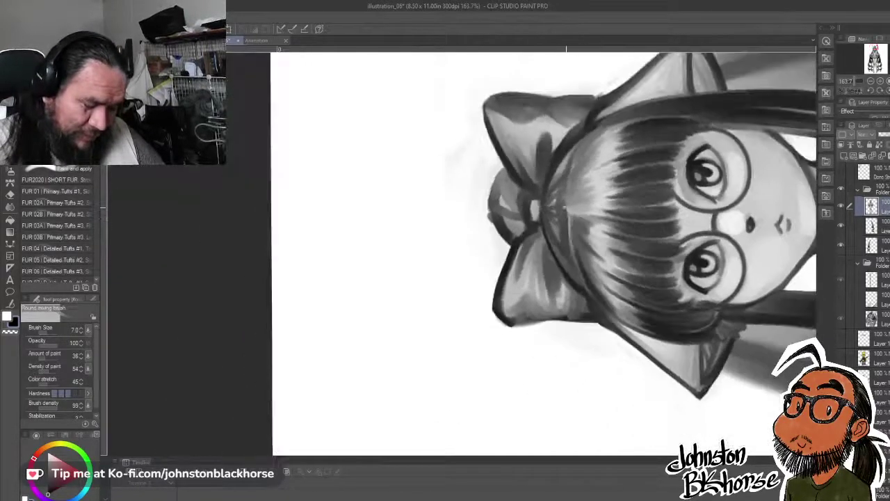
{"action": "left_click_drag", "start_coordinate": [514, 297], "coordinate": [523, 283]}
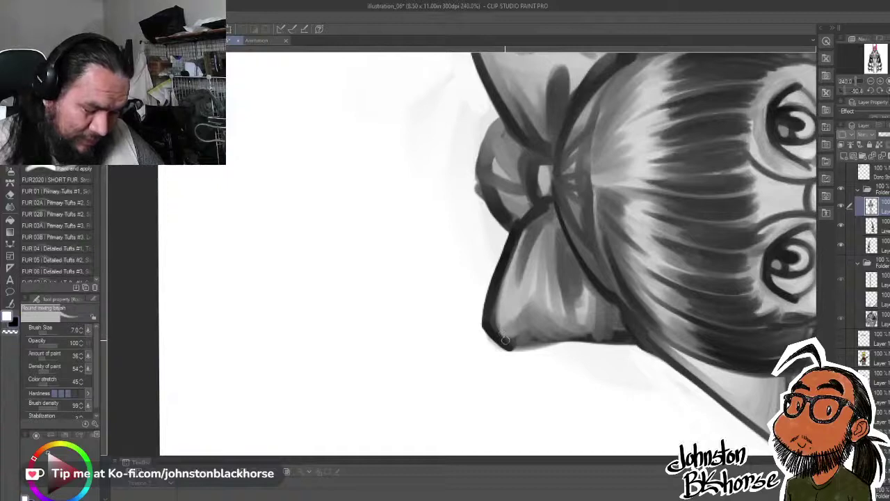
{"action": "left_click_drag", "start_coordinate": [507, 339], "coordinate": [518, 236]}
{"action": "left_click_drag", "start_coordinate": [493, 318], "coordinate": [524, 231]}
{"action": "left_click_drag", "start_coordinate": [508, 271], "coordinate": [497, 327]}
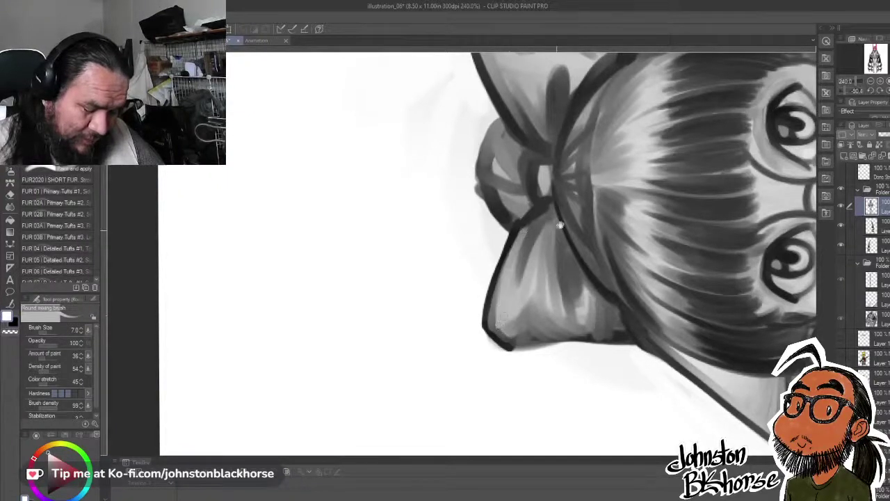
- Strengthen the outer side contour of the bow's viewer's-left loop with dark strokes from its corner down to the hair
{"action": "left_click_drag", "start_coordinate": [560, 226], "coordinate": [506, 336]}
{"action": "key", "text": "x"}
{"action": "mouse_move", "coordinate": [381, 320]}
{"action": "left_mouse_down"}
{"action": "mouse_move", "coordinate": [409, 402]}
{"action": "mouse_move", "coordinate": [411, 442]}
{"action": "left_mouse_up"}
{"action": "left_click_drag", "start_coordinate": [479, 316], "coordinate": [472, 270]}
- Sharpen the dark outline around the bow's central knot where the two loops meet
{"action": "left_click_drag", "start_coordinate": [582, 220], "coordinate": [662, 217]}
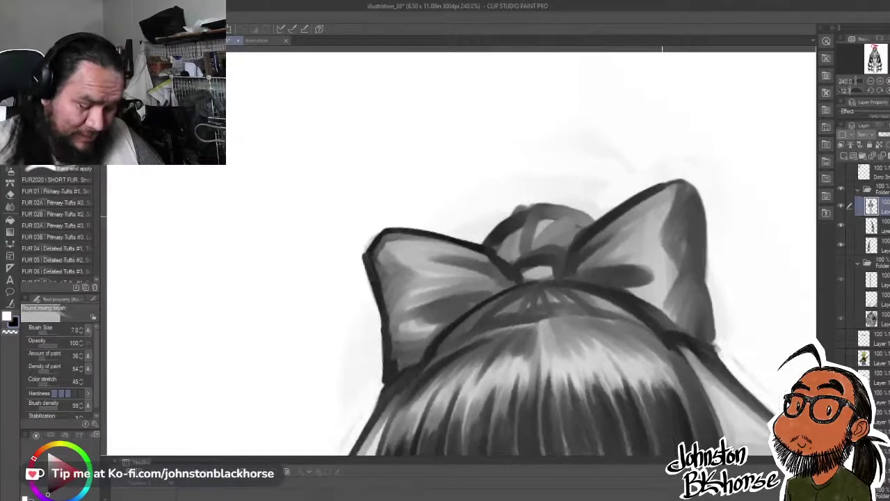
{"action": "mouse_move", "coordinate": [575, 239]}
{"action": "left_mouse_down"}
{"action": "mouse_move", "coordinate": [668, 190]}
{"action": "mouse_move", "coordinate": [695, 199]}
{"action": "mouse_move", "coordinate": [712, 333]}
{"action": "mouse_move", "coordinate": [674, 322]}
{"action": "left_mouse_up"}
{"action": "left_click_drag", "start_coordinate": [553, 259], "coordinate": [569, 261]}
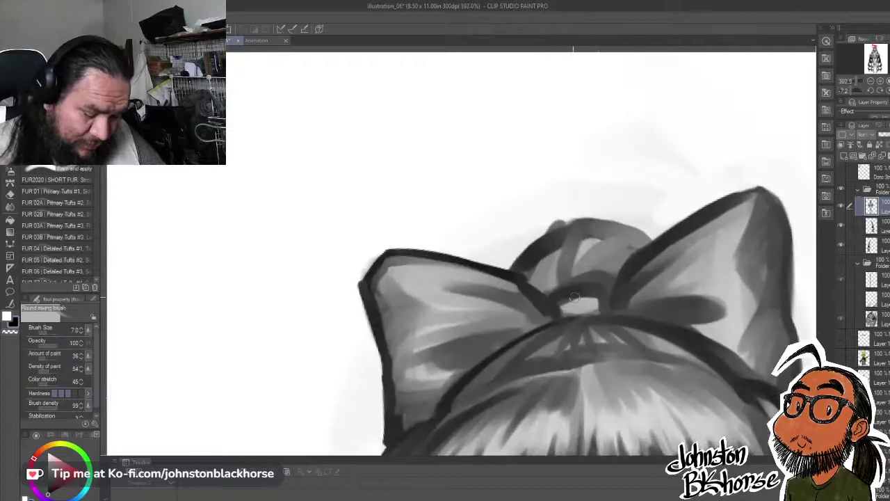
{"action": "mouse_move", "coordinate": [559, 300]}
{"action": "left_mouse_down"}
{"action": "mouse_move", "coordinate": [599, 295]}
{"action": "mouse_move", "coordinate": [603, 309]}
{"action": "left_mouse_up"}
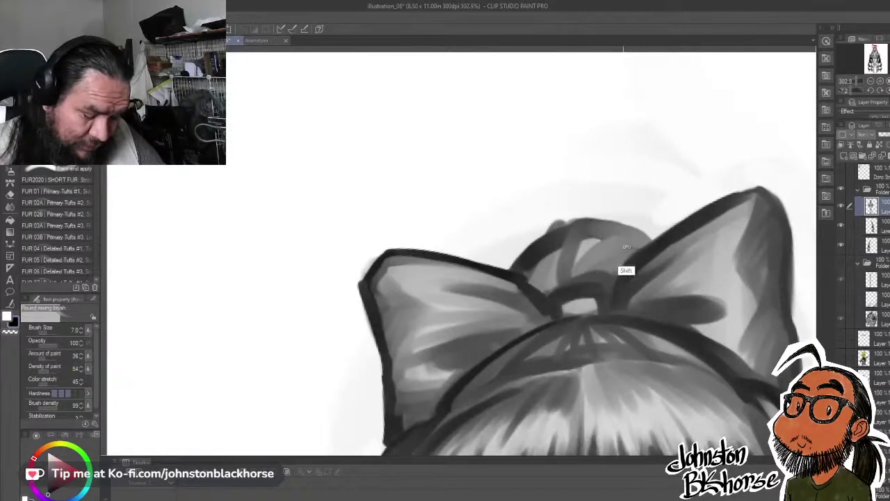
{"action": "left_click_drag", "start_coordinate": [625, 270], "coordinate": [621, 289]}
{"action": "left_click_drag", "start_coordinate": [639, 276], "coordinate": [647, 233]}
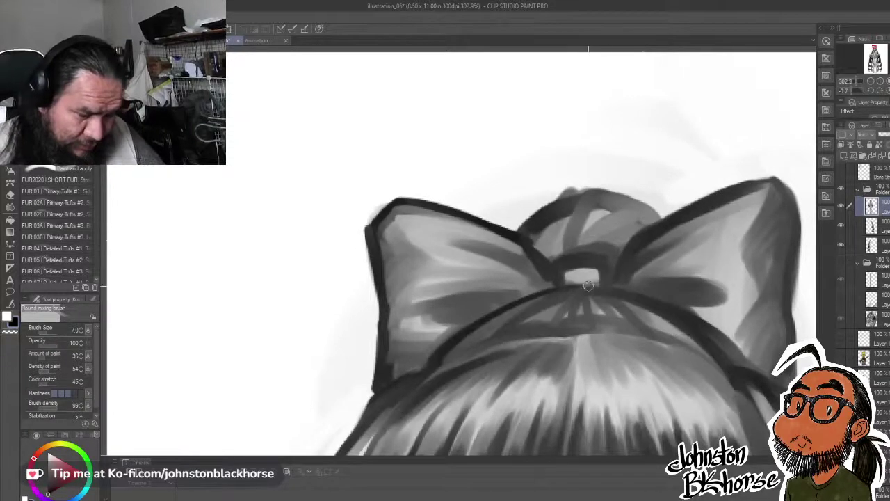
- Switch to the size 2 mapping pen and ink fine lines along the fringe's outer edge beside the viewer's left ear
{"action": "key", "text": "p"}
{"action": "left_click_drag", "start_coordinate": [597, 301], "coordinate": [720, 119]}
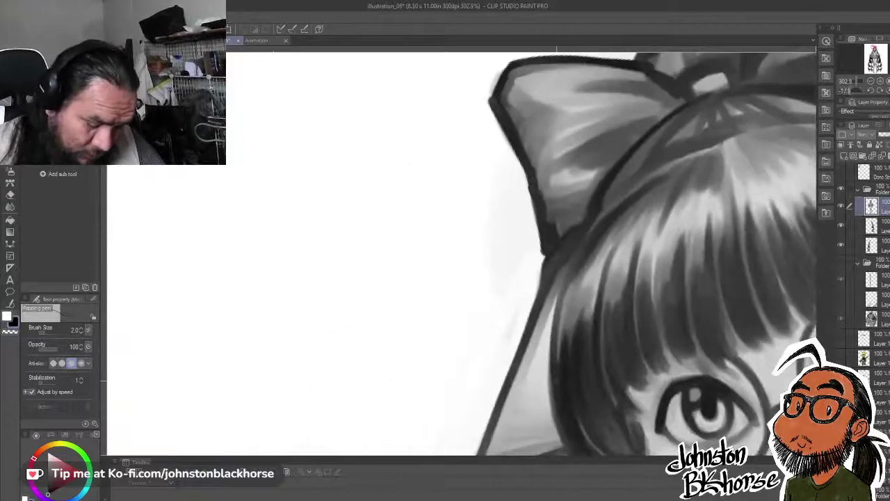
{"action": "left_click_drag", "start_coordinate": [554, 322], "coordinate": [581, 265]}
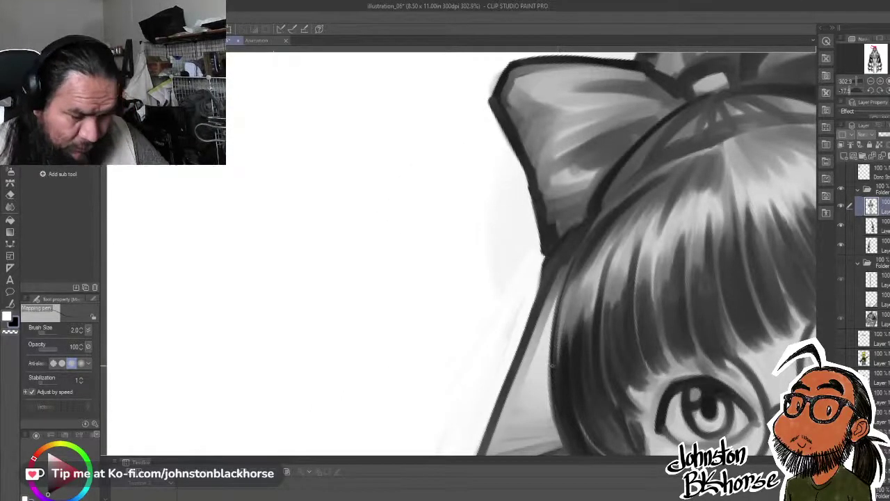
{"action": "left_click_drag", "start_coordinate": [554, 344], "coordinate": [569, 273]}
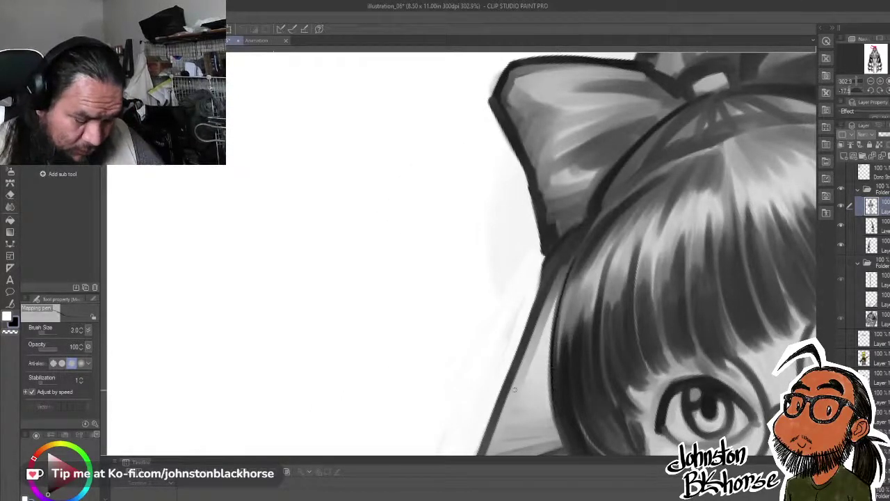
- Set the mapping pen to size 3 and ink the hair contour from above the viewer's-left ear along the bow loop to the knot
{"action": "left_click_drag", "start_coordinate": [515, 389], "coordinate": [559, 290]}
{"action": "key", "text": "]"}
{"action": "left_click_drag", "start_coordinate": [516, 374], "coordinate": [555, 276]}
{"action": "mouse_move", "coordinate": [536, 322]}
{"action": "left_mouse_down"}
{"action": "mouse_move", "coordinate": [584, 197]}
{"action": "mouse_move", "coordinate": [533, 332]}
{"action": "mouse_move", "coordinate": [577, 264]}
{"action": "left_mouse_up"}
{"action": "left_click_drag", "start_coordinate": [554, 310], "coordinate": [581, 260]}
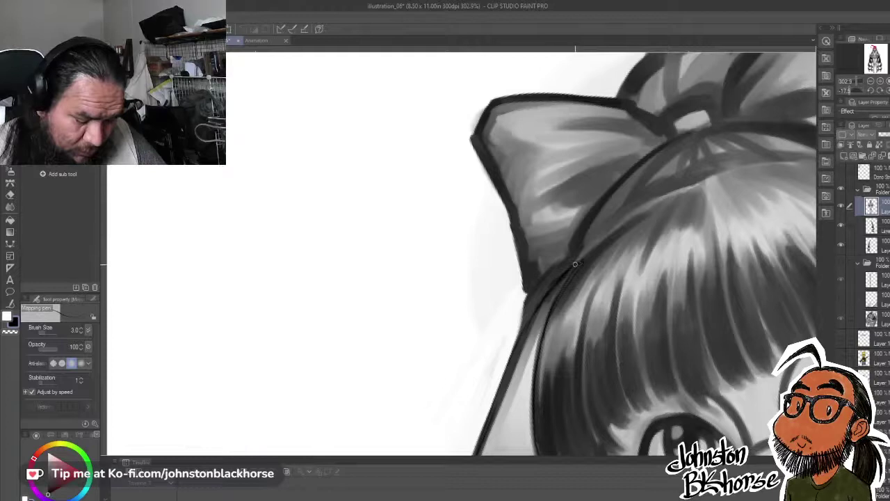
{"action": "mouse_move", "coordinate": [542, 305]}
{"action": "left_mouse_down"}
{"action": "mouse_move", "coordinate": [569, 279]}
{"action": "mouse_move", "coordinate": [562, 296]}
{"action": "mouse_move", "coordinate": [580, 248]}
{"action": "mouse_move", "coordinate": [560, 275]}
{"action": "mouse_move", "coordinate": [598, 208]}
{"action": "mouse_move", "coordinate": [564, 273]}
{"action": "mouse_move", "coordinate": [652, 156]}
{"action": "mouse_move", "coordinate": [567, 262]}
{"action": "mouse_move", "coordinate": [622, 207]}
{"action": "left_mouse_up"}
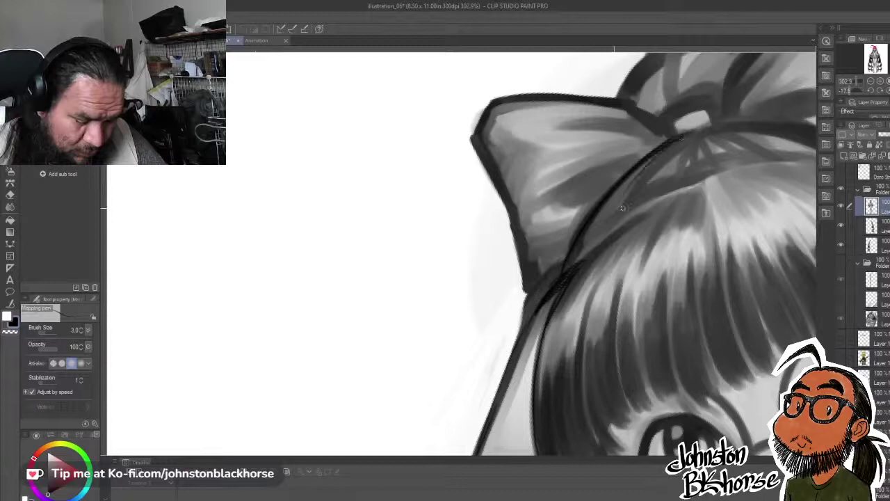
{"action": "mouse_move", "coordinate": [692, 132]}
{"action": "left_mouse_down"}
{"action": "mouse_move", "coordinate": [665, 149]}
{"action": "mouse_move", "coordinate": [625, 202]}
{"action": "left_mouse_up"}
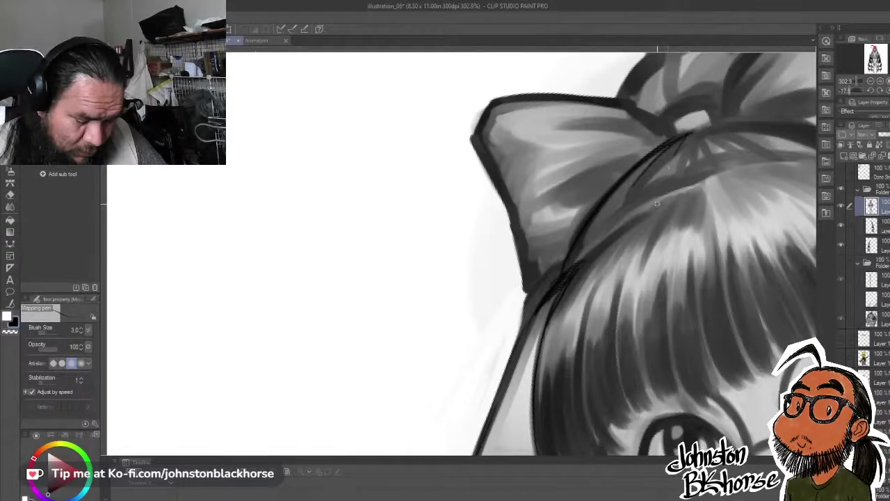
- Ink the crown line and a few short strands radiating into the hair directly beneath the bow's knot
{"action": "left_click_drag", "start_coordinate": [694, 158], "coordinate": [651, 266]}
{"action": "left_click_drag", "start_coordinate": [660, 230], "coordinate": [636, 249]}
{"action": "key", "text": "ctrl+z"}
{"action": "mouse_move", "coordinate": [629, 287]}
{"action": "left_mouse_down"}
{"action": "mouse_move", "coordinate": [638, 226]}
{"action": "mouse_move", "coordinate": [612, 195]}
{"action": "left_mouse_up"}
{"action": "left_click_drag", "start_coordinate": [601, 191], "coordinate": [629, 238]}
{"action": "mouse_move", "coordinate": [644, 179]}
{"action": "left_mouse_down"}
{"action": "mouse_move", "coordinate": [622, 212]}
{"action": "mouse_move", "coordinate": [662, 168]}
{"action": "left_mouse_up"}
{"action": "left_click_drag", "start_coordinate": [630, 199], "coordinate": [668, 167]}
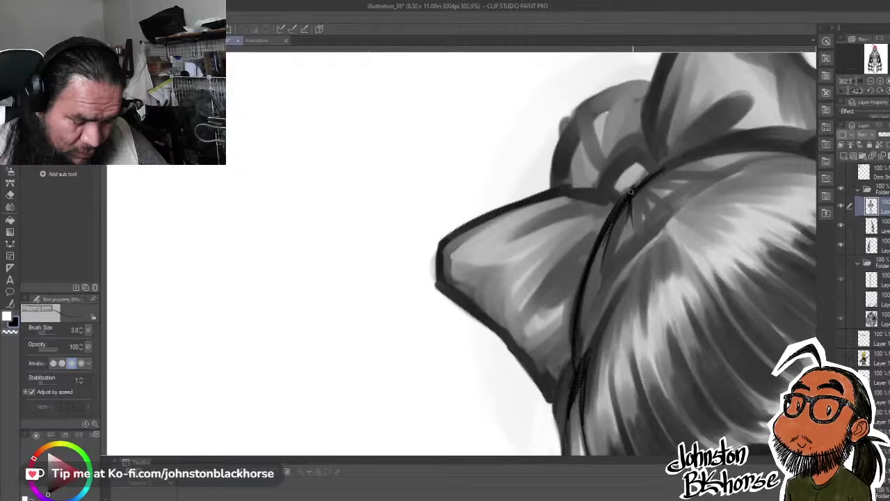
{"action": "left_click_drag", "start_coordinate": [631, 192], "coordinate": [669, 165]}
{"action": "mouse_move", "coordinate": [660, 184]}
{"action": "left_mouse_down"}
{"action": "mouse_move", "coordinate": [664, 301]}
{"action": "mouse_move", "coordinate": [652, 268]}
{"action": "mouse_move", "coordinate": [610, 356]}
{"action": "mouse_move", "coordinate": [627, 303]}
{"action": "mouse_move", "coordinate": [667, 328]}
{"action": "mouse_move", "coordinate": [690, 217]}
{"action": "left_mouse_up"}
{"action": "mouse_move", "coordinate": [644, 239]}
{"action": "left_mouse_down"}
{"action": "mouse_move", "coordinate": [574, 404]}
{"action": "mouse_move", "coordinate": [604, 258]}
{"action": "mouse_move", "coordinate": [560, 376]}
{"action": "mouse_move", "coordinate": [642, 235]}
{"action": "left_mouse_up"}
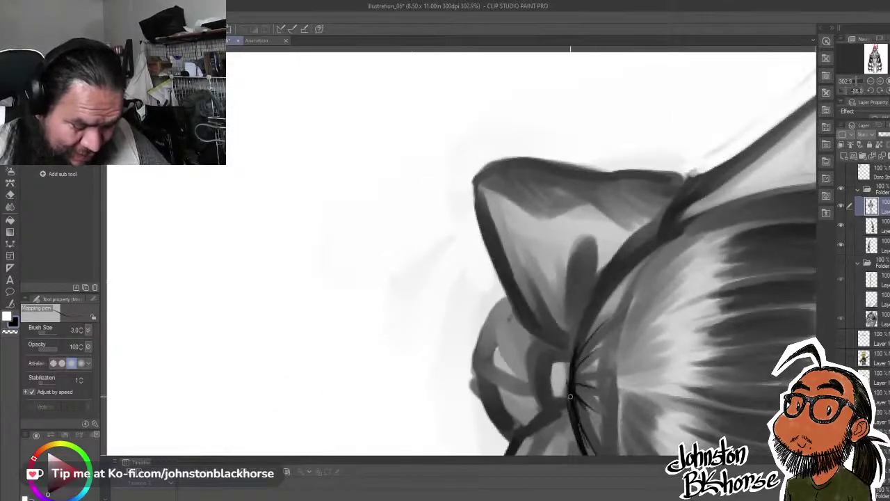
- Ink the head contour beneath the bow's viewer's-right loop with repeated dark strokes from the knot to the base of the ear
{"action": "left_click_drag", "start_coordinate": [573, 383], "coordinate": [591, 299]}
{"action": "left_click_drag", "start_coordinate": [577, 349], "coordinate": [597, 291]}
{"action": "mouse_move", "coordinate": [685, 243]}
{"action": "left_mouse_down"}
{"action": "mouse_move", "coordinate": [668, 167]}
{"action": "mouse_move", "coordinate": [651, 224]}
{"action": "left_mouse_up"}
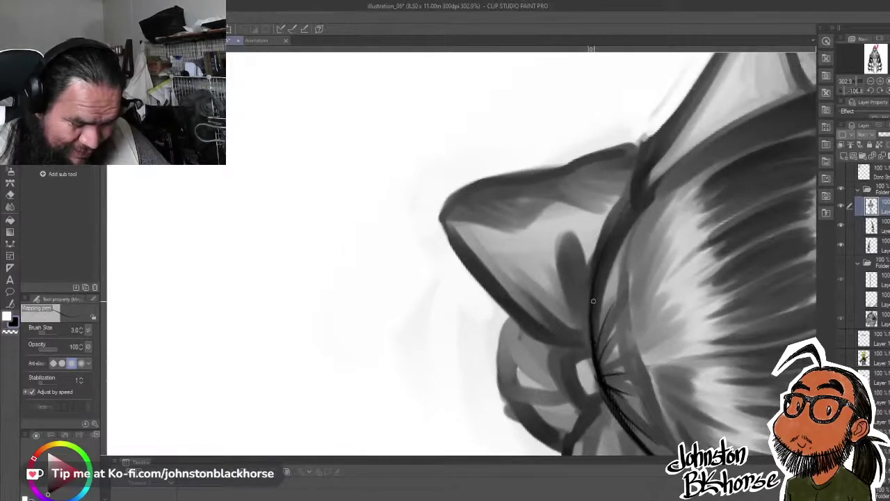
{"action": "left_click_drag", "start_coordinate": [593, 300], "coordinate": [637, 192]}
{"action": "left_click_drag", "start_coordinate": [595, 304], "coordinate": [635, 195]}
{"action": "left_click_drag", "start_coordinate": [597, 278], "coordinate": [636, 190]}
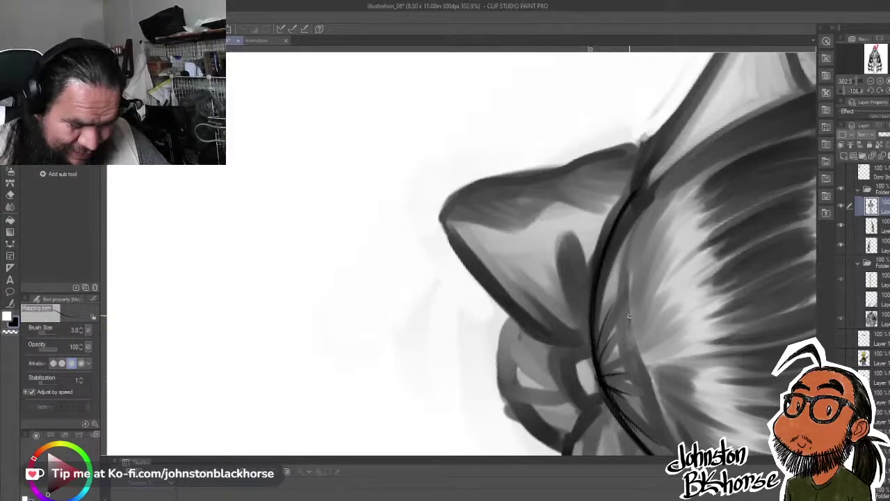
- Ink the curved line along the top of the fringe from the viewer's-right ear base across to the viewer's-left side
{"action": "mouse_move", "coordinate": [630, 318]}
{"action": "left_mouse_down"}
{"action": "mouse_move", "coordinate": [634, 221]}
{"action": "mouse_move", "coordinate": [644, 211]}
{"action": "left_mouse_up"}
{"action": "mouse_move", "coordinate": [628, 287]}
{"action": "left_mouse_down"}
{"action": "mouse_move", "coordinate": [654, 192]}
{"action": "mouse_move", "coordinate": [636, 222]}
{"action": "left_mouse_up"}
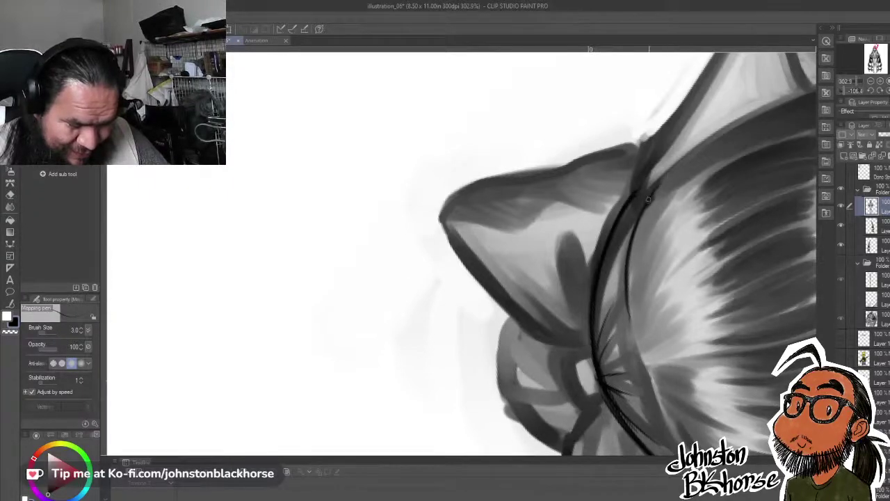
{"action": "left_click_drag", "start_coordinate": [706, 216], "coordinate": [667, 368]}
{"action": "mouse_move", "coordinate": [612, 387]}
{"action": "left_mouse_down"}
{"action": "mouse_move", "coordinate": [691, 181]}
{"action": "mouse_move", "coordinate": [627, 231]}
{"action": "mouse_move", "coordinate": [602, 299]}
{"action": "left_mouse_up"}
{"action": "left_click_drag", "start_coordinate": [615, 255], "coordinate": [597, 363]}
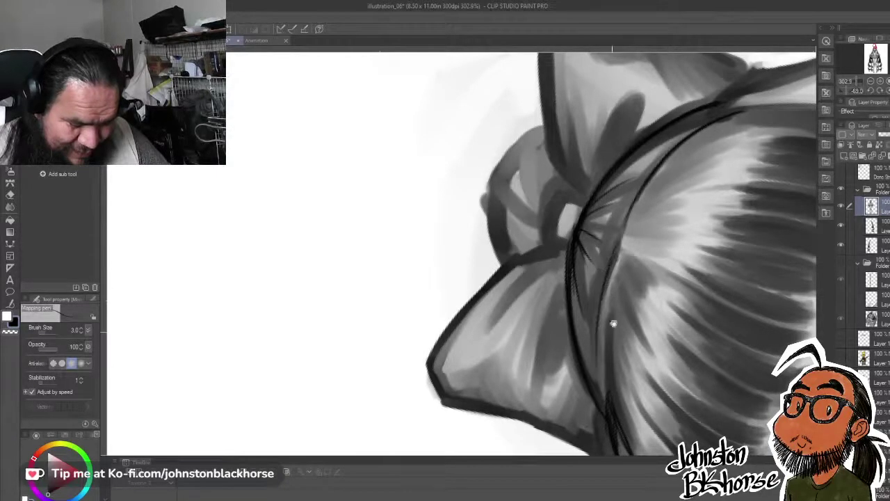
{"action": "left_click_drag", "start_coordinate": [623, 281], "coordinate": [596, 354]}
{"action": "mouse_move", "coordinate": [596, 355]}
{"action": "left_mouse_down"}
{"action": "mouse_move", "coordinate": [624, 245]}
{"action": "mouse_move", "coordinate": [668, 179]}
{"action": "left_mouse_up"}
{"action": "left_click_drag", "start_coordinate": [679, 202], "coordinate": [683, 273]}
{"action": "mouse_move", "coordinate": [601, 263]}
{"action": "left_mouse_down"}
{"action": "mouse_move", "coordinate": [585, 289]}
{"action": "mouse_move", "coordinate": [601, 256]}
{"action": "left_mouse_up"}
{"action": "key", "text": "ctrl+z"}
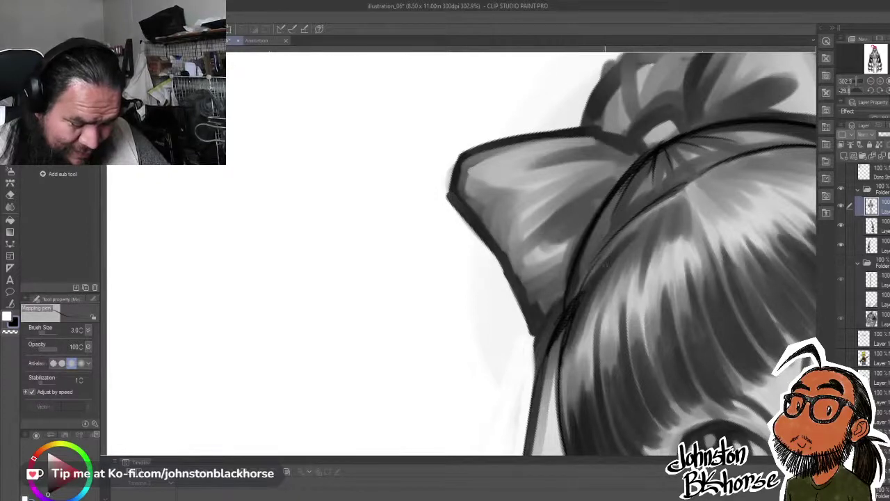
- Thicken the dark lines where the fringe edge crosses the head contour beside the viewer's-left ear
{"action": "left_click_drag", "start_coordinate": [575, 299], "coordinate": [612, 242]}
{"action": "left_click_drag", "start_coordinate": [566, 340], "coordinate": [560, 401]}
{"action": "left_click_drag", "start_coordinate": [562, 366], "coordinate": [559, 418]}
{"action": "left_click_drag", "start_coordinate": [571, 316], "coordinate": [562, 349]}
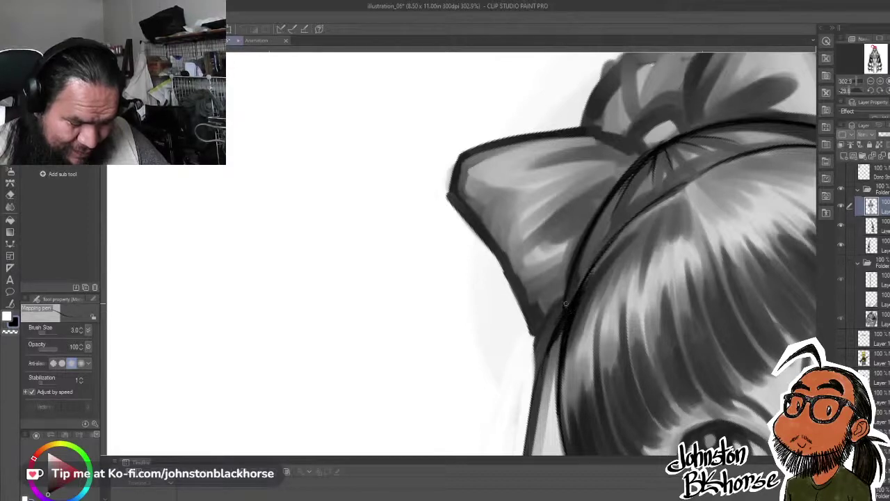
{"action": "left_click_drag", "start_coordinate": [569, 305], "coordinate": [571, 284]}
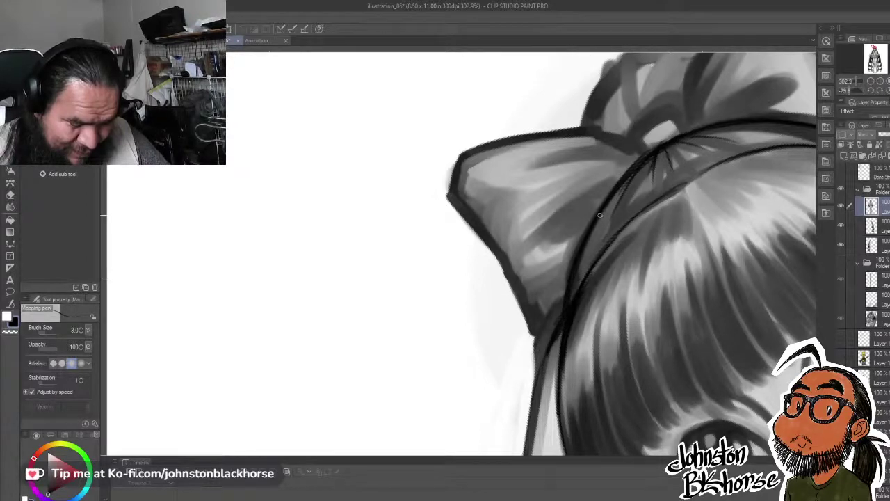
- Add fine dark strands in the hair band between the crown line and the fringe on both sides of the knot
{"action": "left_click_drag", "start_coordinate": [614, 210], "coordinate": [622, 191]}
{"action": "left_click_drag", "start_coordinate": [656, 161], "coordinate": [650, 183]}
{"action": "left_click_drag", "start_coordinate": [670, 224], "coordinate": [662, 300]}
{"action": "left_click_drag", "start_coordinate": [681, 280], "coordinate": [634, 285]}
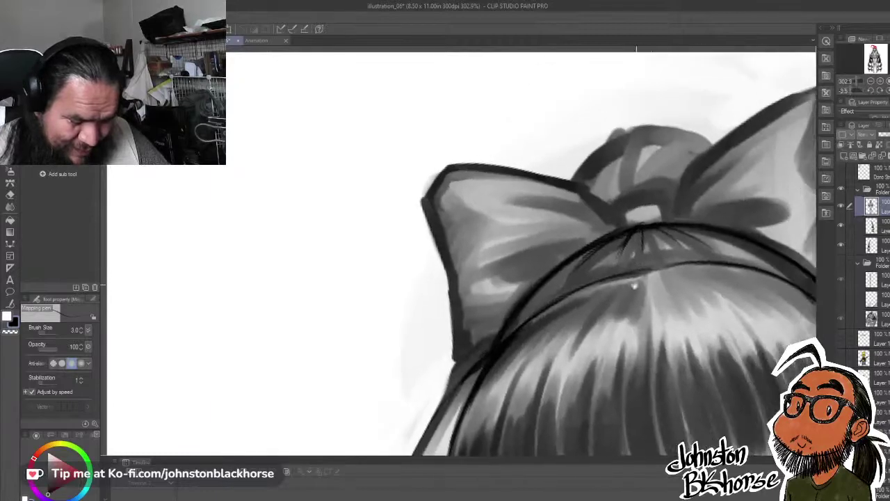
{"action": "left_click_drag", "start_coordinate": [698, 237], "coordinate": [681, 316]}
{"action": "mouse_move", "coordinate": [677, 310]}
{"action": "left_mouse_down"}
{"action": "mouse_move", "coordinate": [642, 278]}
{"action": "mouse_move", "coordinate": [624, 313]}
{"action": "mouse_move", "coordinate": [642, 317]}
{"action": "left_mouse_up"}
{"action": "mouse_move", "coordinate": [630, 283]}
{"action": "left_mouse_down"}
{"action": "mouse_move", "coordinate": [650, 320]}
{"action": "mouse_move", "coordinate": [664, 329]}
{"action": "mouse_move", "coordinate": [665, 298]}
{"action": "mouse_move", "coordinate": [680, 330]}
{"action": "left_mouse_up"}
{"action": "mouse_move", "coordinate": [677, 304]}
{"action": "left_mouse_down"}
{"action": "mouse_move", "coordinate": [692, 351]}
{"action": "mouse_move", "coordinate": [691, 303]}
{"action": "mouse_move", "coordinate": [676, 295]}
{"action": "mouse_move", "coordinate": [695, 332]}
{"action": "mouse_move", "coordinate": [681, 256]}
{"action": "left_mouse_up"}
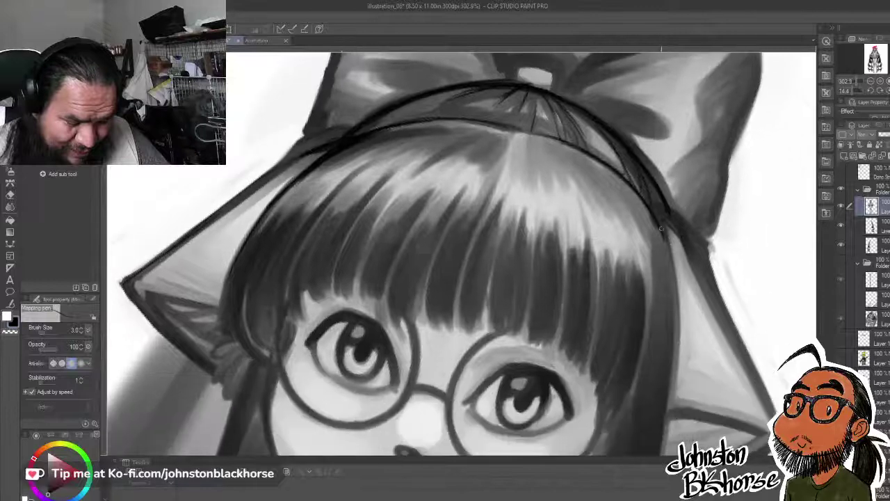
- Ink the outer edge of the viewer's-right side lock from the bow down past the ear and darken the ear's upper edge
{"action": "left_click_drag", "start_coordinate": [654, 213], "coordinate": [675, 330]}
{"action": "mouse_move", "coordinate": [663, 240]}
{"action": "left_mouse_down"}
{"action": "mouse_move", "coordinate": [673, 352]}
{"action": "mouse_move", "coordinate": [660, 305]}
{"action": "mouse_move", "coordinate": [676, 252]}
{"action": "mouse_move", "coordinate": [667, 205]}
{"action": "mouse_move", "coordinate": [676, 333]}
{"action": "left_mouse_up"}
{"action": "left_click_drag", "start_coordinate": [679, 267], "coordinate": [673, 375]}
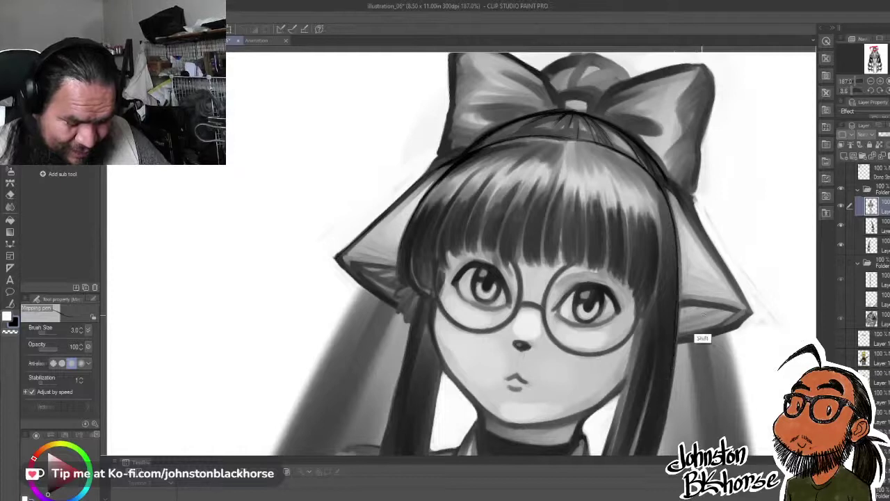
{"action": "left_click_drag", "start_coordinate": [703, 315], "coordinate": [707, 297]}
{"action": "left_click_drag", "start_coordinate": [696, 219], "coordinate": [656, 288]}
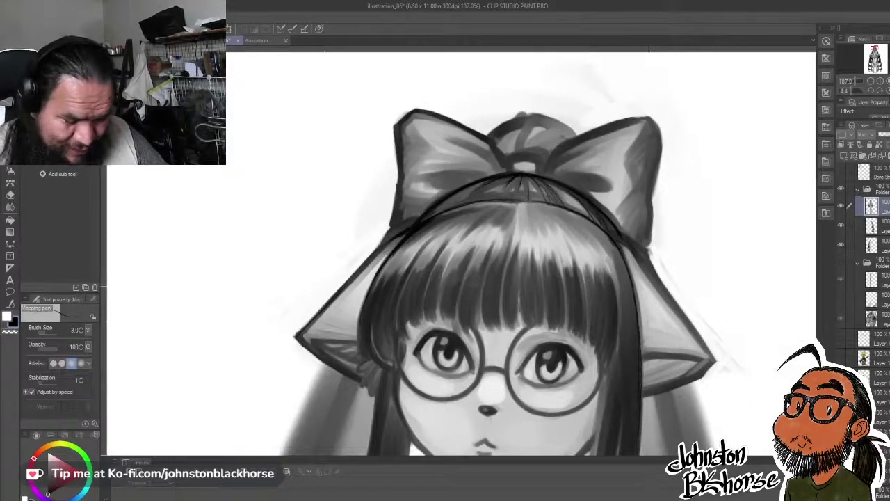
{"action": "left_click_drag", "start_coordinate": [630, 246], "coordinate": [630, 249]}
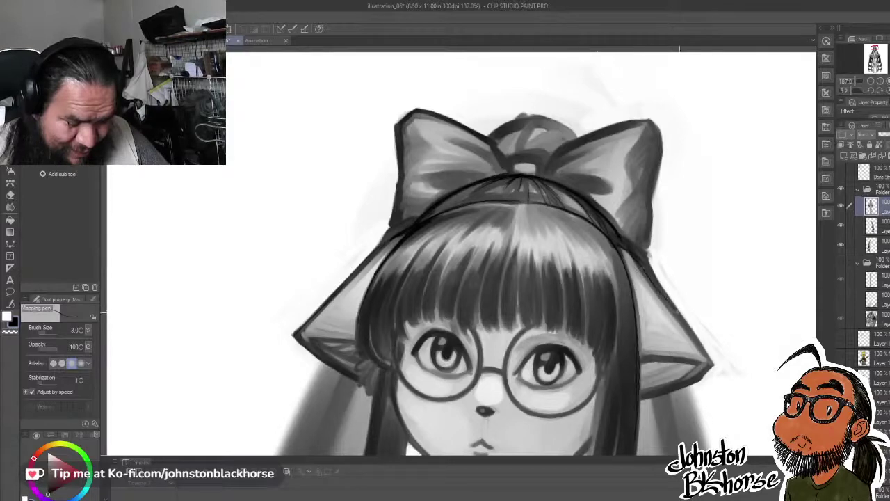
- Switch to the size 7 round mixing brush and paint white along the outside of the viewer's-right ear to slim its outline
{"action": "key", "text": "b"}
{"action": "left_click_drag", "start_coordinate": [675, 285], "coordinate": [653, 415]}
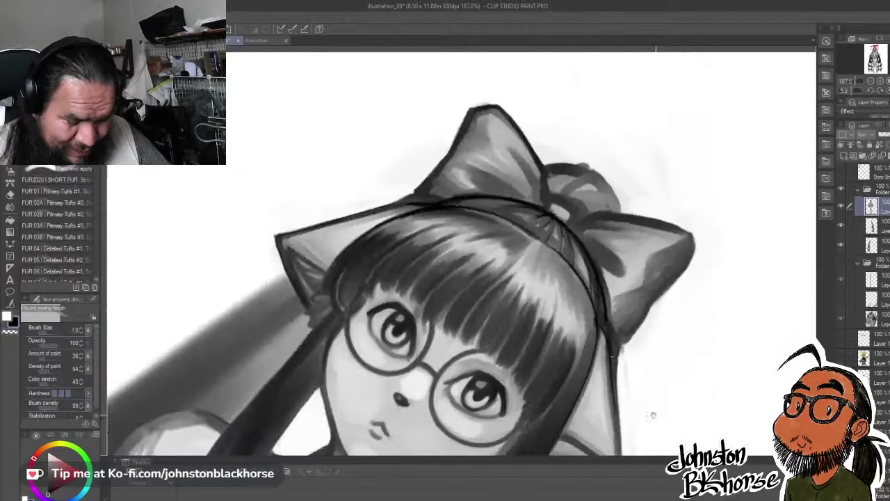
{"action": "mouse_move", "coordinate": [619, 356]}
{"action": "left_mouse_down"}
{"action": "mouse_move", "coordinate": [646, 274]}
{"action": "mouse_move", "coordinate": [660, 281]}
{"action": "mouse_move", "coordinate": [636, 329]}
{"action": "mouse_move", "coordinate": [638, 364]}
{"action": "left_mouse_up"}
{"action": "key", "text": "x"}
{"action": "left_click_drag", "start_coordinate": [632, 252], "coordinate": [643, 396]}
{"action": "scroll", "coordinate": [641, 323], "scroll_direction": "down", "scroll_amount": 3}
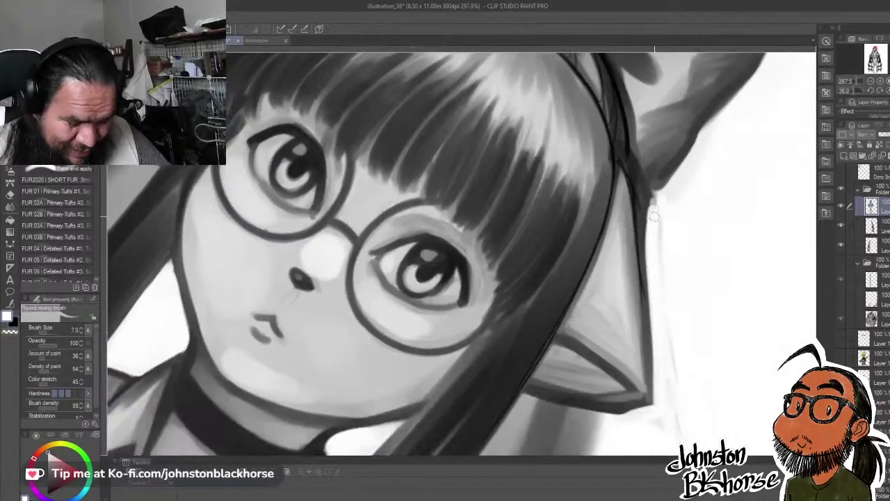
{"action": "left_click_drag", "start_coordinate": [646, 207], "coordinate": [655, 285]}
{"action": "left_click_drag", "start_coordinate": [641, 208], "coordinate": [658, 397]}
- Refine the outer contour of the viewer's-right ear with long strokes from the bow down to the ear tip
{"action": "key", "text": "c"}
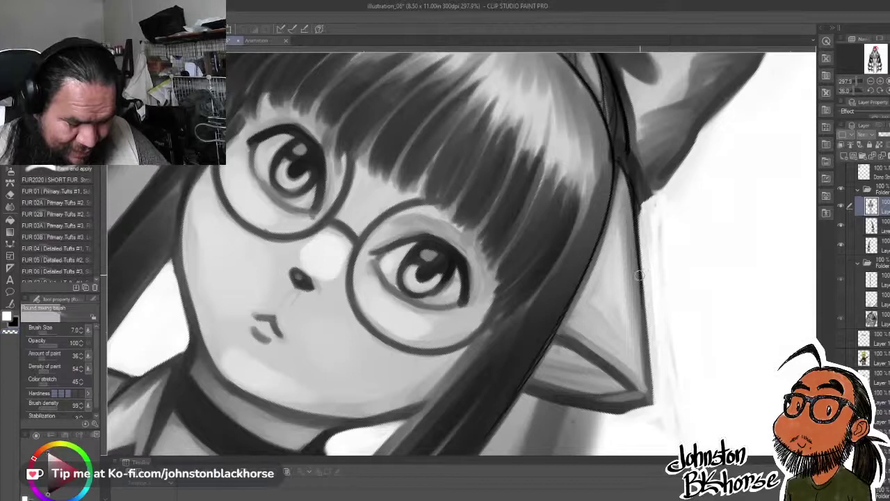
{"action": "left_click_drag", "start_coordinate": [635, 202], "coordinate": [640, 306]}
{"action": "left_click_drag", "start_coordinate": [636, 224], "coordinate": [652, 388]}
{"action": "key", "text": "ctrl+z"}
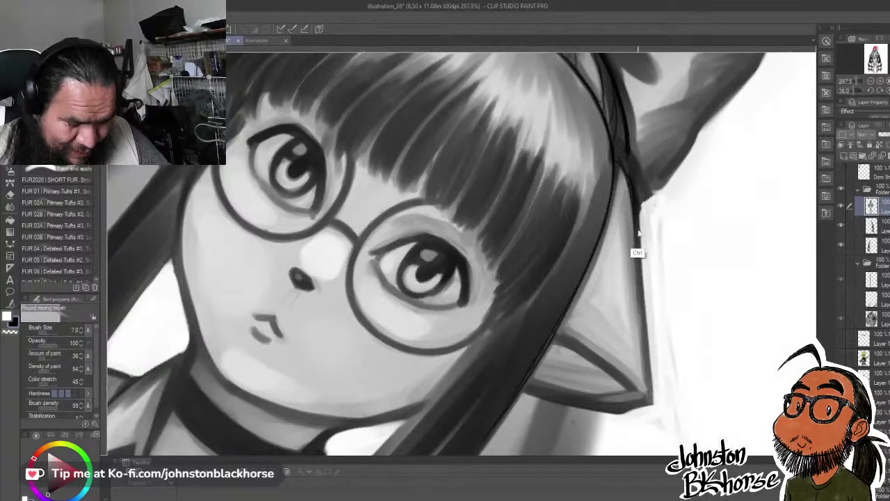
{"action": "left_click_drag", "start_coordinate": [637, 211], "coordinate": [653, 400]}
- Brush light grey along the inner side of the viewer's-right ear's outer outline to thin and smooth it
{"action": "key", "text": "x"}
{"action": "left_click_drag", "start_coordinate": [630, 242], "coordinate": [632, 341]}
{"action": "left_click_drag", "start_coordinate": [630, 202], "coordinate": [636, 333]}
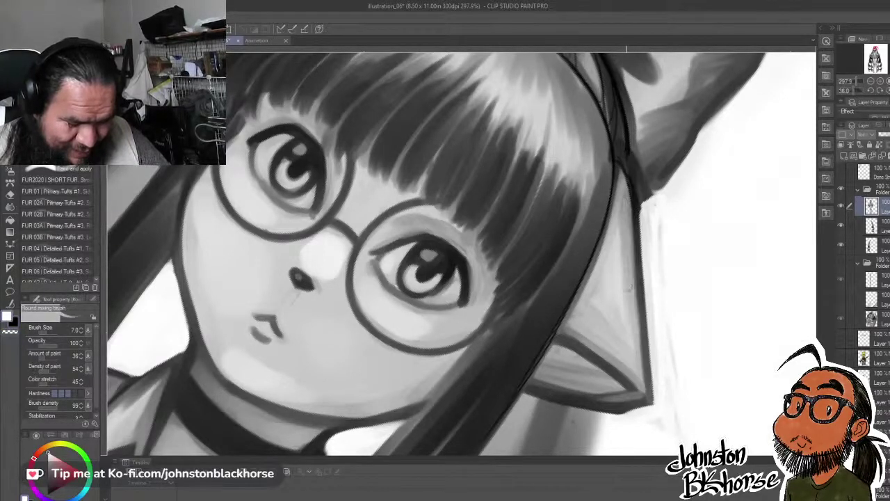
{"action": "left_click_drag", "start_coordinate": [622, 206], "coordinate": [624, 291]}
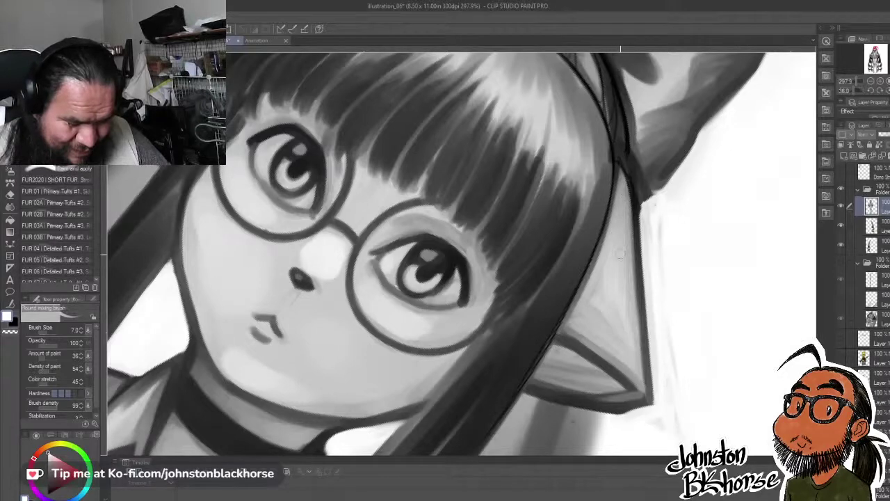
{"action": "left_click_drag", "start_coordinate": [624, 192], "coordinate": [631, 313]}
{"action": "left_click_drag", "start_coordinate": [632, 246], "coordinate": [639, 347]}
{"action": "mouse_move", "coordinate": [644, 348]}
{"action": "left_mouse_down"}
{"action": "mouse_move", "coordinate": [688, 133]}
{"action": "mouse_move", "coordinate": [685, 193]}
{"action": "mouse_move", "coordinate": [607, 238]}
{"action": "mouse_move", "coordinate": [643, 198]}
{"action": "left_mouse_up"}
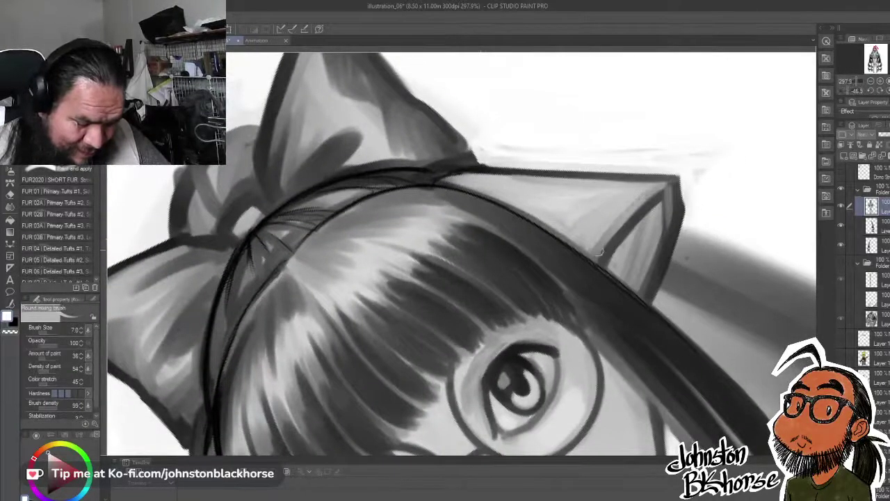
- Refine the fold line and lower outer edge of the viewer's-right ear from the hair to the tip
{"action": "mouse_move", "coordinate": [599, 254]}
{"action": "left_mouse_down"}
{"action": "mouse_move", "coordinate": [654, 195]}
{"action": "mouse_move", "coordinate": [598, 257]}
{"action": "mouse_move", "coordinate": [601, 267]}
{"action": "mouse_move", "coordinate": [628, 231]}
{"action": "left_mouse_up"}
{"action": "mouse_move", "coordinate": [668, 188]}
{"action": "left_mouse_down"}
{"action": "mouse_move", "coordinate": [658, 265]}
{"action": "mouse_move", "coordinate": [670, 259]}
{"action": "left_mouse_up"}
{"action": "key", "text": "x"}
{"action": "key", "text": "c"}
{"action": "left_click_drag", "start_coordinate": [685, 204], "coordinate": [663, 285]}
{"action": "key", "text": "c"}
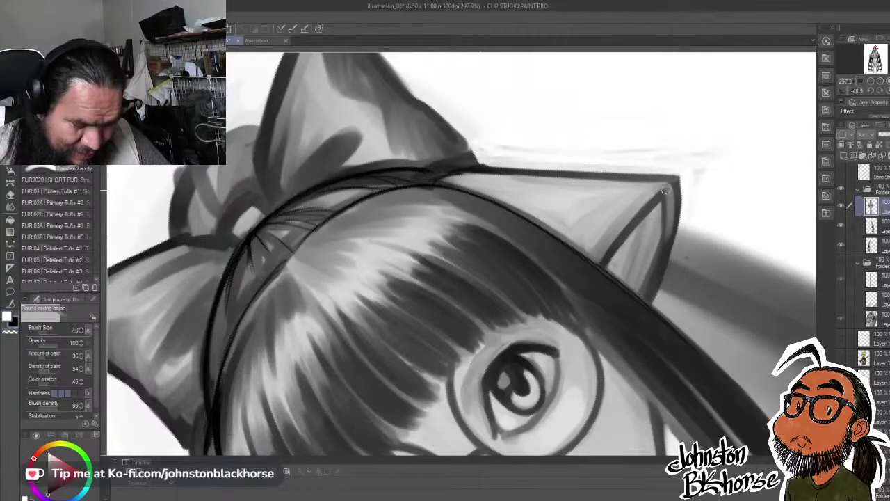
- Shade the hollow of the viewer's-right ear with fur-like strokes running from the tip toward the hair
{"action": "left_click_drag", "start_coordinate": [667, 189], "coordinate": [658, 253]}
{"action": "key", "text": "x"}
{"action": "key", "text": "x"}
{"action": "left_click_drag", "start_coordinate": [672, 187], "coordinate": [657, 263]}
{"action": "left_click_drag", "start_coordinate": [662, 219], "coordinate": [649, 283]}
{"action": "mouse_move", "coordinate": [658, 241]}
{"action": "left_mouse_down"}
{"action": "mouse_move", "coordinate": [643, 299]}
{"action": "mouse_move", "coordinate": [661, 203]}
{"action": "mouse_move", "coordinate": [661, 310]}
{"action": "mouse_move", "coordinate": [686, 184]}
{"action": "mouse_move", "coordinate": [687, 272]}
{"action": "mouse_move", "coordinate": [692, 225]}
{"action": "mouse_move", "coordinate": [720, 209]}
{"action": "left_mouse_up"}
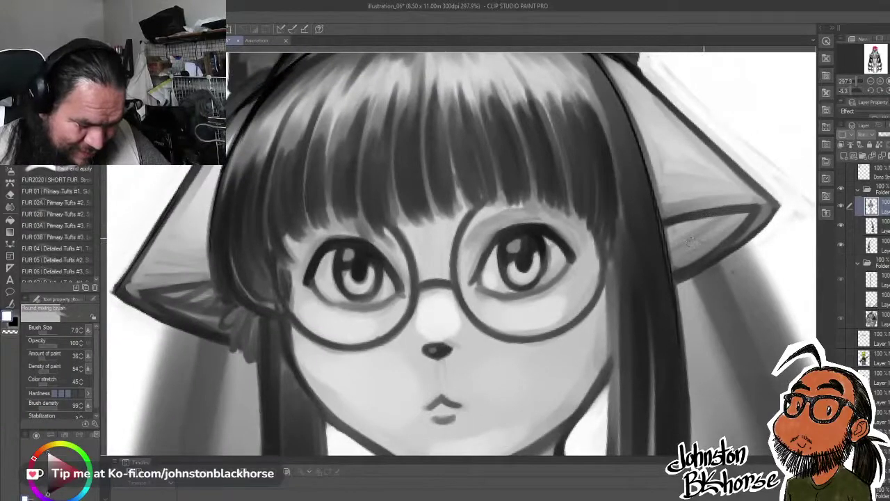
{"action": "mouse_move", "coordinate": [678, 244]}
{"action": "left_mouse_down"}
{"action": "mouse_move", "coordinate": [757, 210]}
{"action": "mouse_move", "coordinate": [699, 238]}
{"action": "mouse_move", "coordinate": [707, 222]}
{"action": "mouse_move", "coordinate": [734, 218]}
{"action": "mouse_move", "coordinate": [679, 236]}
{"action": "mouse_move", "coordinate": [688, 247]}
{"action": "mouse_move", "coordinate": [678, 244]}
{"action": "mouse_move", "coordinate": [678, 282]}
{"action": "mouse_move", "coordinate": [670, 229]}
{"action": "mouse_move", "coordinate": [678, 285]}
{"action": "mouse_move", "coordinate": [688, 231]}
{"action": "mouse_move", "coordinate": [717, 231]}
{"action": "mouse_move", "coordinate": [699, 233]}
{"action": "mouse_move", "coordinate": [707, 235]}
{"action": "mouse_move", "coordinate": [727, 224]}
{"action": "mouse_move", "coordinate": [717, 221]}
{"action": "mouse_move", "coordinate": [697, 261]}
{"action": "mouse_move", "coordinate": [694, 241]}
{"action": "left_mouse_up"}
{"action": "scroll", "coordinate": [694, 240], "scroll_direction": "down", "scroll_amount": 2}
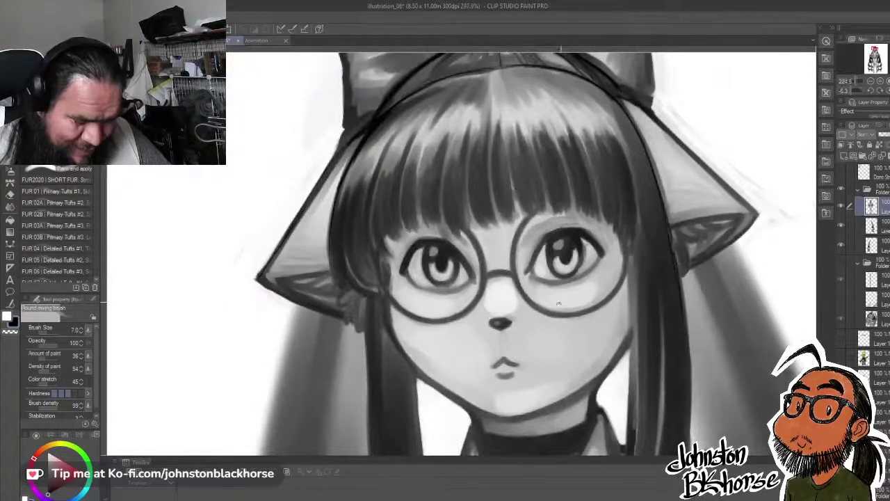
- Touch up the shading beneath the viewer's-right eye and the pupils of both eyes
{"action": "scroll", "coordinate": [555, 345], "scroll_direction": "up", "scroll_amount": 3}
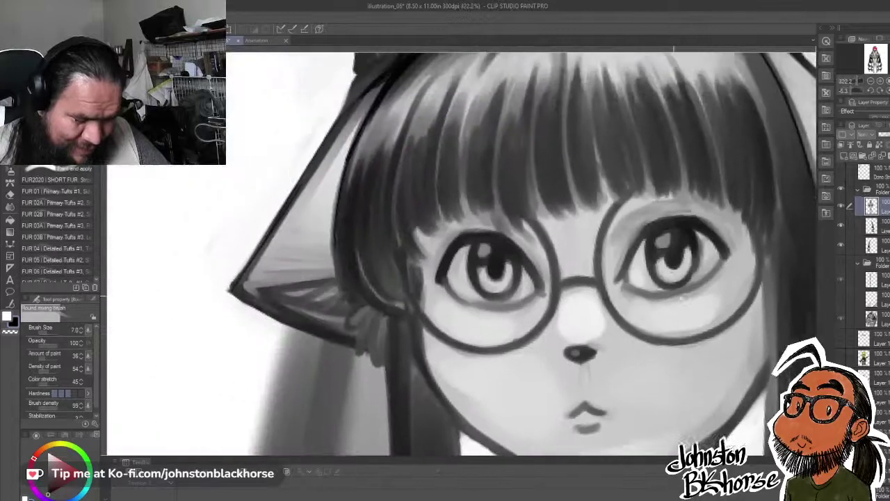
{"action": "left_click_drag", "start_coordinate": [673, 295], "coordinate": [683, 317]}
{"action": "key", "text": "x"}
{"action": "left_click_drag", "start_coordinate": [492, 258], "coordinate": [492, 261]}
{"action": "left_click_drag", "start_coordinate": [669, 267], "coordinate": [672, 267]}
- Darken and thicken the upper lash line of the viewer's-left eye from its outer corner to the inner corner
{"action": "mouse_move", "coordinate": [658, 303]}
{"action": "left_mouse_down"}
{"action": "mouse_move", "coordinate": [665, 285]}
{"action": "mouse_move", "coordinate": [646, 266]}
{"action": "mouse_move", "coordinate": [620, 167]}
{"action": "left_mouse_up"}
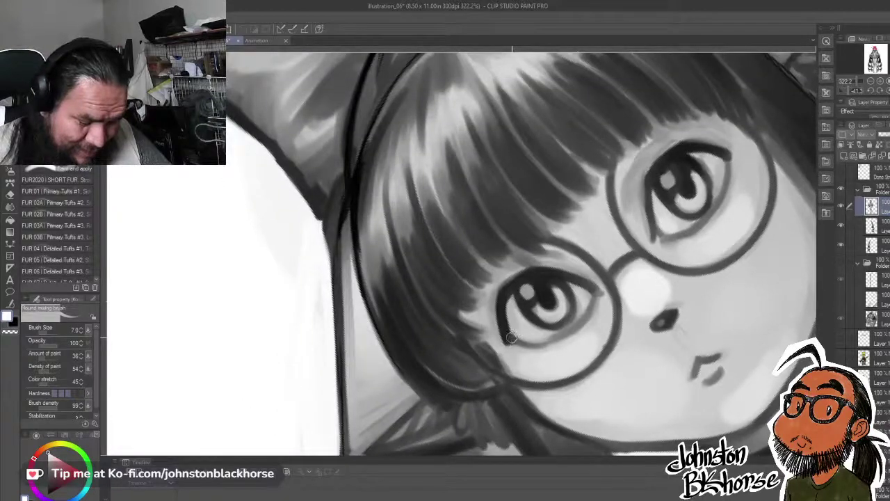
{"action": "mouse_move", "coordinate": [509, 341]}
{"action": "left_mouse_down"}
{"action": "mouse_move", "coordinate": [503, 306]}
{"action": "mouse_move", "coordinate": [546, 273]}
{"action": "left_mouse_up"}
{"action": "mouse_move", "coordinate": [503, 303]}
{"action": "left_mouse_down"}
{"action": "mouse_move", "coordinate": [552, 276]}
{"action": "mouse_move", "coordinate": [603, 285]}
{"action": "left_mouse_up"}
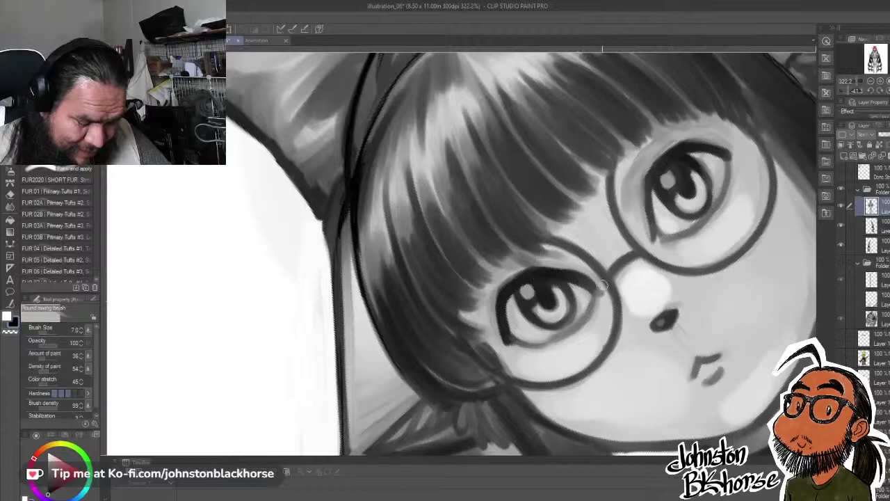
- Darken and thicken the upper lash line of the viewer's-right eye to match the other eye
{"action": "mouse_move", "coordinate": [690, 205]}
{"action": "left_mouse_down"}
{"action": "mouse_move", "coordinate": [671, 336]}
{"action": "mouse_move", "coordinate": [636, 275]}
{"action": "mouse_move", "coordinate": [674, 260]}
{"action": "left_mouse_up"}
{"action": "mouse_move", "coordinate": [633, 280]}
{"action": "left_mouse_down"}
{"action": "mouse_move", "coordinate": [666, 255]}
{"action": "mouse_move", "coordinate": [629, 293]}
{"action": "mouse_move", "coordinate": [619, 329]}
{"action": "left_mouse_up"}
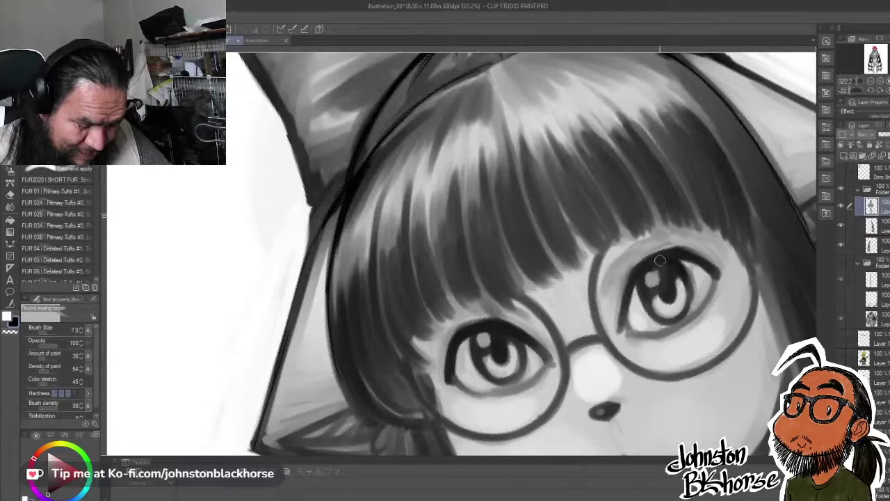
{"action": "mouse_move", "coordinate": [635, 272]}
{"action": "left_mouse_down"}
{"action": "mouse_move", "coordinate": [684, 257]}
{"action": "mouse_move", "coordinate": [614, 354]}
{"action": "mouse_move", "coordinate": [608, 336]}
{"action": "mouse_move", "coordinate": [623, 355]}
{"action": "mouse_move", "coordinate": [625, 340]}
{"action": "left_mouse_up"}
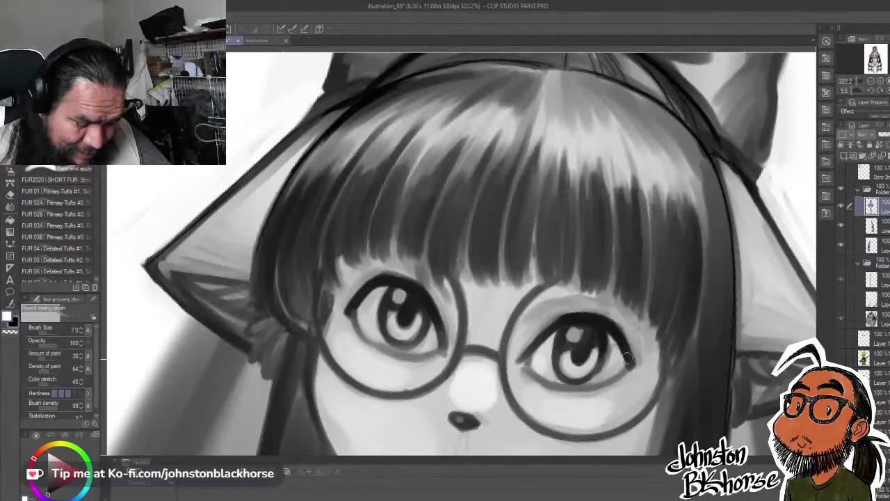
{"action": "mouse_move", "coordinate": [606, 318]}
{"action": "left_mouse_down"}
{"action": "mouse_move", "coordinate": [677, 320]}
{"action": "mouse_move", "coordinate": [678, 306]}
{"action": "left_mouse_up"}
{"action": "scroll", "coordinate": [661, 238], "scroll_direction": "up", "scroll_amount": 1}
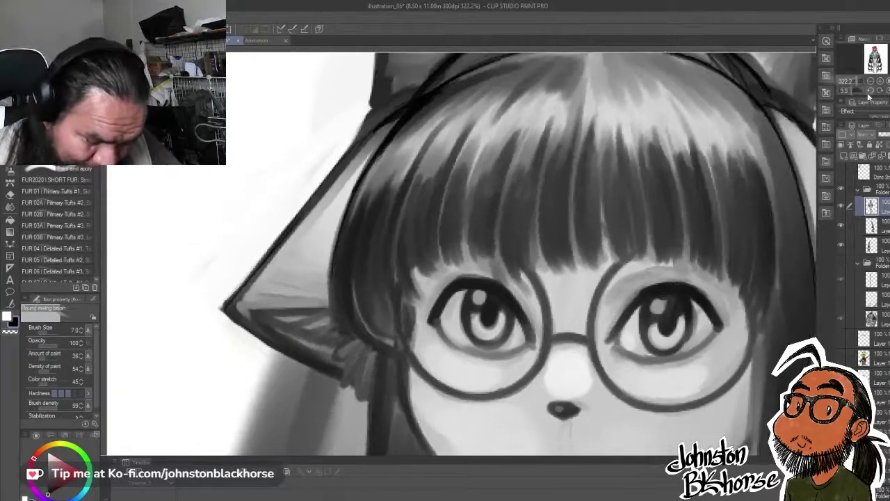
{"action": "scroll", "coordinate": [661, 238], "scroll_direction": "up", "scroll_amount": 1}
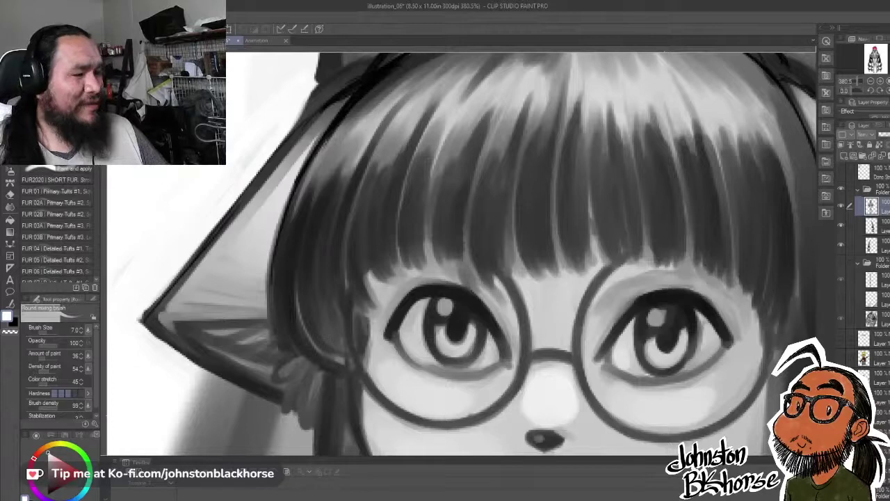
{"action": "scroll", "coordinate": [695, 258], "scroll_direction": "down", "scroll_amount": 6}
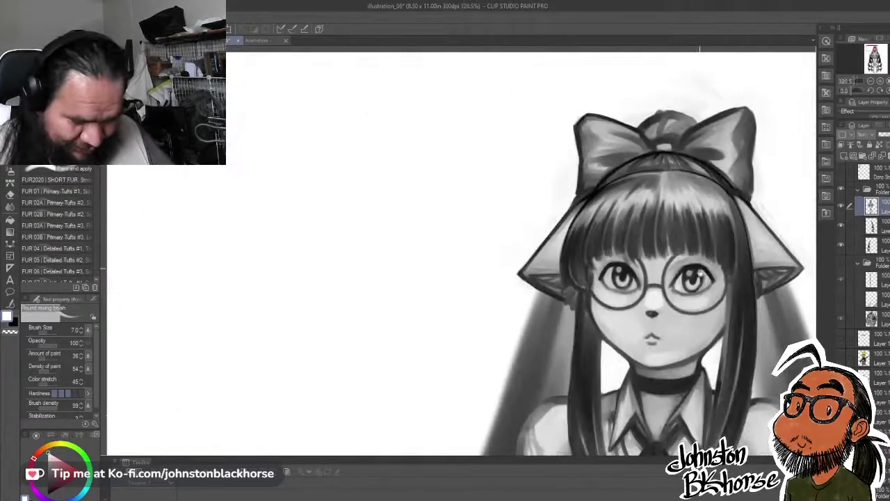
- Refine the viewer's-left eye by touching up the pupil and thickening the outer end of its upper lash line
{"action": "left_click_drag", "start_coordinate": [699, 270], "coordinate": [624, 212]}
{"action": "scroll", "coordinate": [603, 253], "scroll_direction": "up", "scroll_amount": 4}
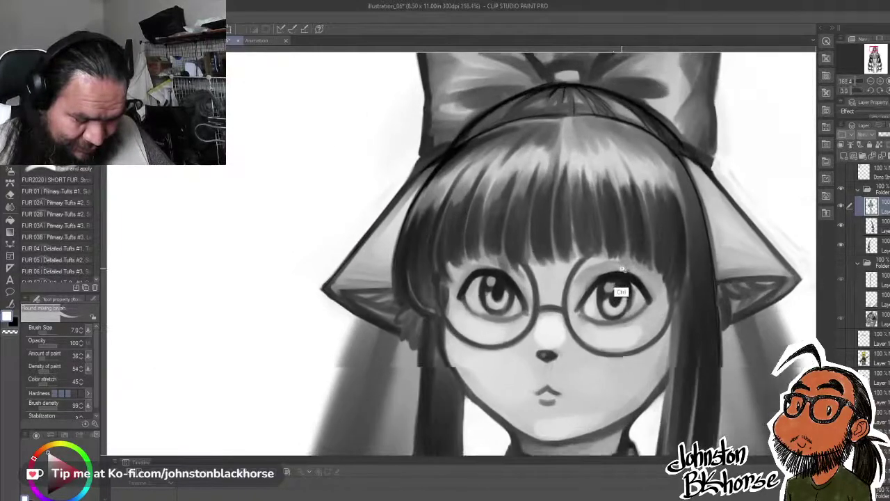
{"action": "scroll", "coordinate": [608, 316], "scroll_direction": "up", "scroll_amount": 2}
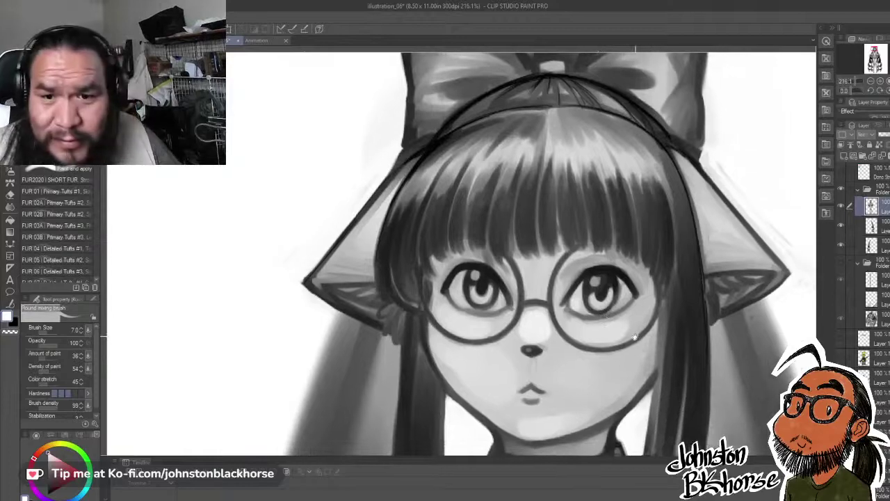
{"action": "scroll", "coordinate": [605, 315], "scroll_direction": "down", "scroll_amount": 2}
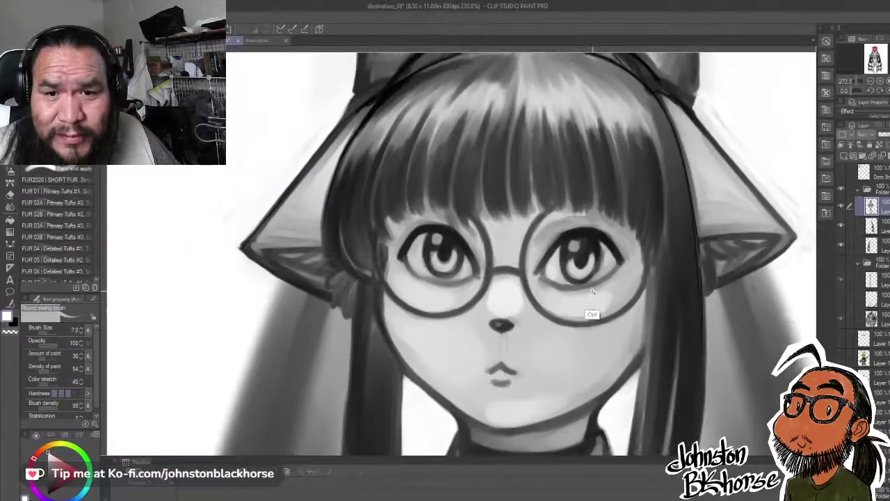
{"action": "left_click_drag", "start_coordinate": [517, 371], "coordinate": [611, 226]}
{"action": "mouse_move", "coordinate": [572, 324]}
{"action": "left_mouse_down"}
{"action": "mouse_move", "coordinate": [595, 285]}
{"action": "mouse_move", "coordinate": [605, 341]}
{"action": "mouse_move", "coordinate": [504, 380]}
{"action": "left_mouse_up"}
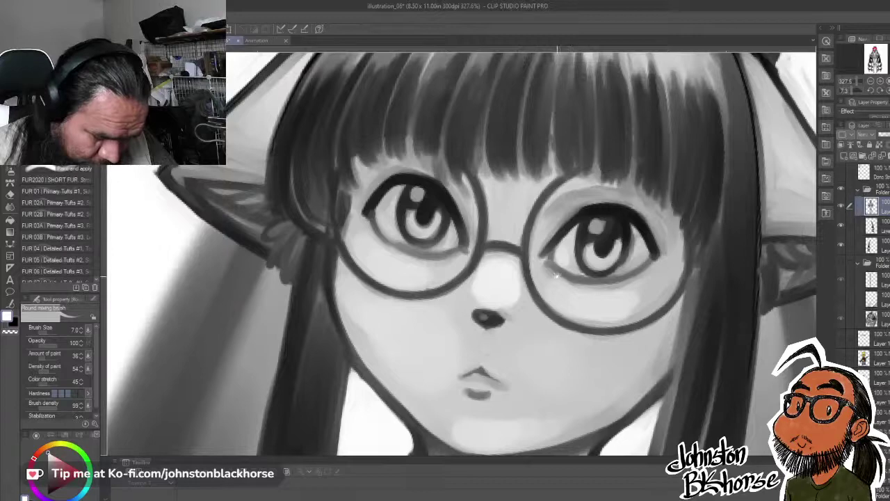
{"action": "mouse_move", "coordinate": [556, 277]}
{"action": "left_mouse_down"}
{"action": "mouse_move", "coordinate": [548, 273]}
{"action": "mouse_move", "coordinate": [585, 228]}
{"action": "left_mouse_up"}
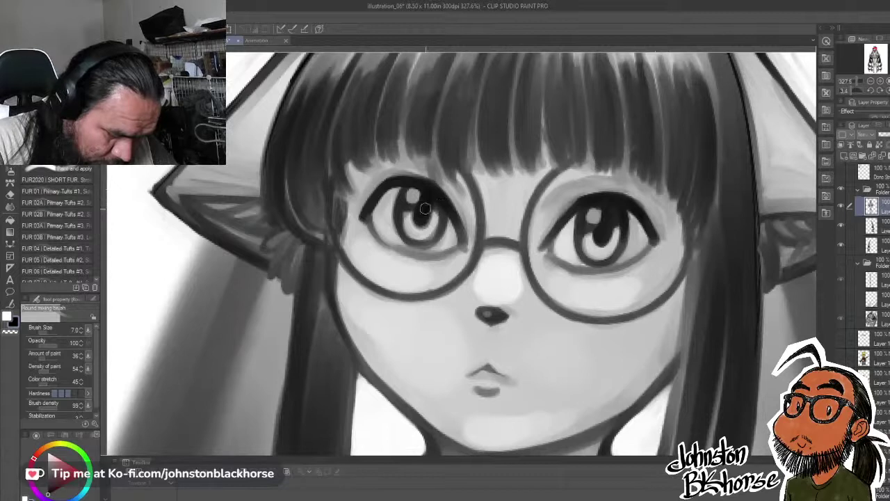
{"action": "key", "text": "x"}
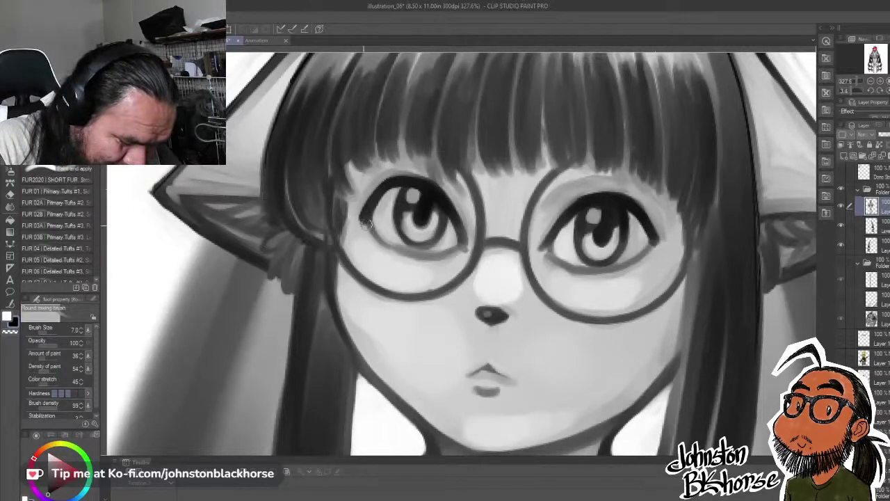
{"action": "left_click_drag", "start_coordinate": [394, 182], "coordinate": [374, 220]}
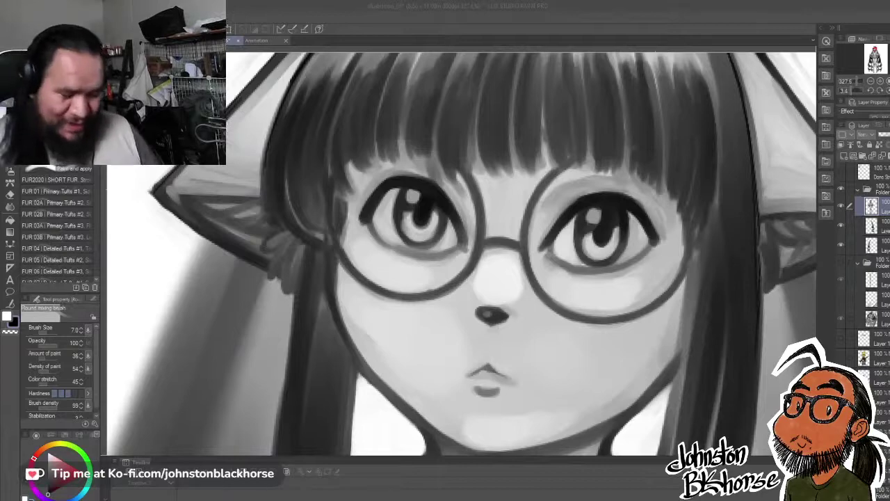
- Enlarge the mixing brush to 30 and smooth the shading across the girl's cheeks and chin
{"action": "mouse_move", "coordinate": [732, 224]}
{"action": "left_mouse_down"}
{"action": "mouse_move", "coordinate": [708, 286]}
{"action": "mouse_move", "coordinate": [652, 300]}
{"action": "left_mouse_up"}
{"action": "left_click_drag", "start_coordinate": [514, 342], "coordinate": [543, 318]}
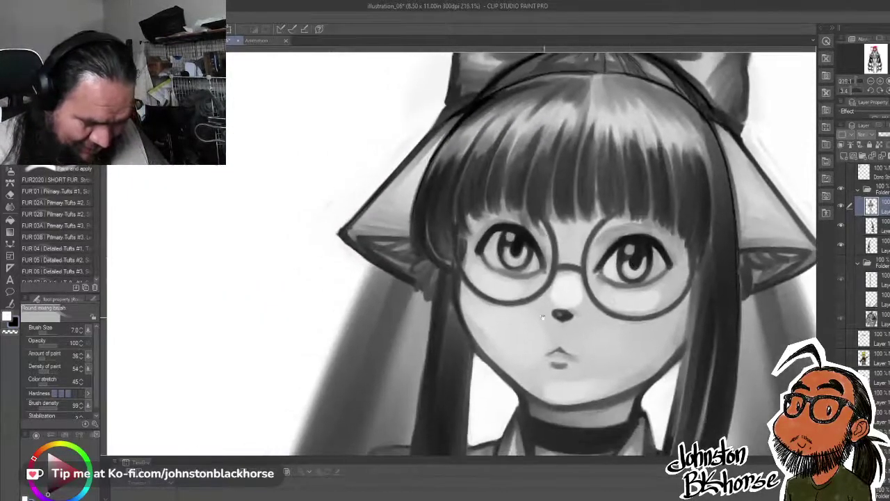
{"action": "key", "text": "x"}
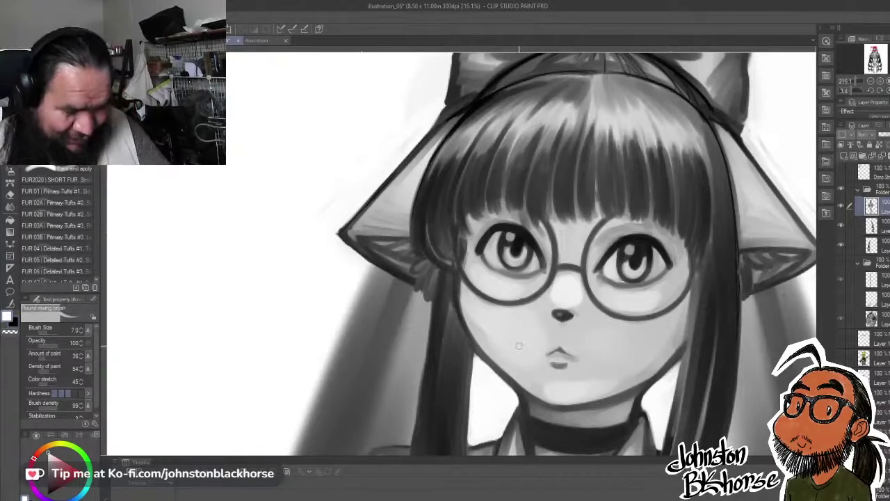
{"action": "key", "text": "bracketright"}
{"action": "key", "text": "bracketright"}
{"action": "key", "text": "bracketright"}
{"action": "key", "text": "bracketright"}
{"action": "key", "text": "bracketright"}
{"action": "key", "text": "bracketright"}
{"action": "key", "text": "bracketright"}
{"action": "key", "text": "bracketright"}
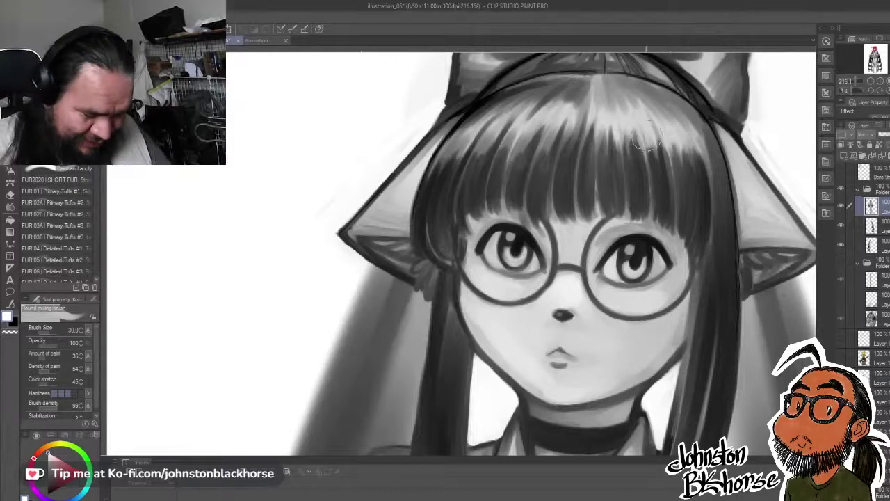
- Reduce the mixing brush to 10 and darken the hair roots around the centre part, narrowing the highlight
{"action": "left_click_drag", "start_coordinate": [606, 109], "coordinate": [592, 177]}
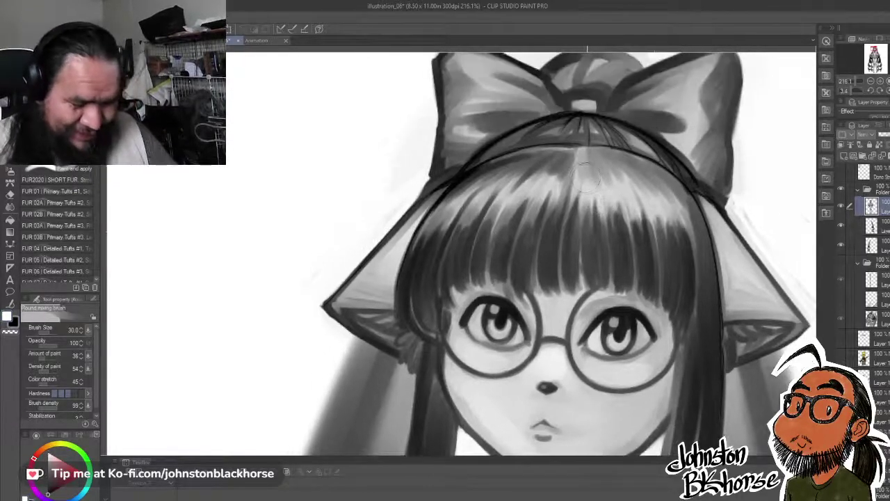
{"action": "key", "text": "["}
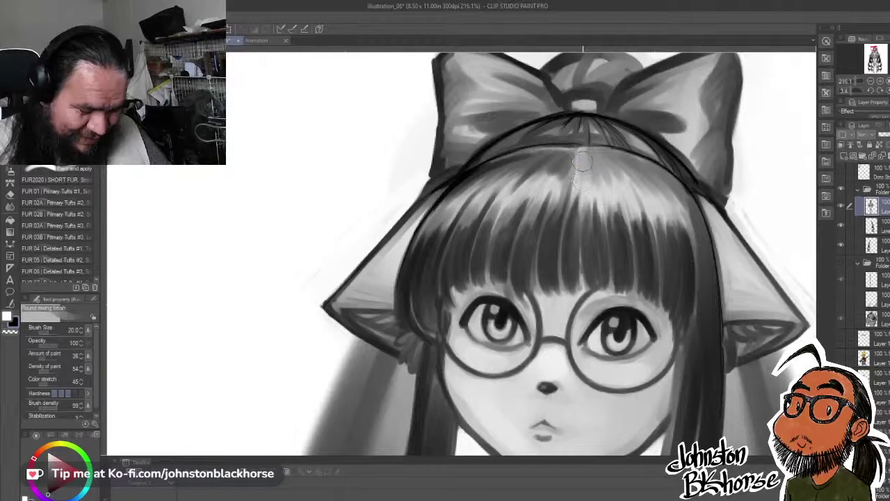
{"action": "key", "text": "bracketleft"}
{"action": "key", "text": "bracketleft"}
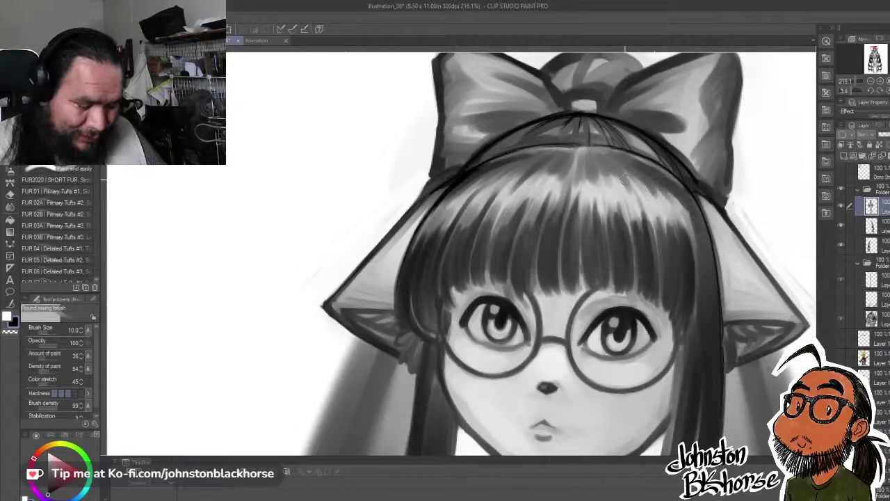
- Paint dark strands through the highlight on the viewer's-right side of the bangs, following the curve of the hair
{"action": "mouse_move", "coordinate": [562, 168]}
{"action": "left_mouse_down"}
{"action": "mouse_move", "coordinate": [533, 155]}
{"action": "mouse_move", "coordinate": [580, 167]}
{"action": "mouse_move", "coordinate": [658, 264]}
{"action": "mouse_move", "coordinate": [652, 280]}
{"action": "mouse_move", "coordinate": [634, 226]}
{"action": "left_mouse_up"}
{"action": "mouse_move", "coordinate": [672, 266]}
{"action": "left_mouse_down"}
{"action": "mouse_move", "coordinate": [651, 205]}
{"action": "mouse_move", "coordinate": [697, 299]}
{"action": "mouse_move", "coordinate": [693, 278]}
{"action": "left_mouse_up"}
{"action": "mouse_move", "coordinate": [681, 235]}
{"action": "left_mouse_down"}
{"action": "mouse_move", "coordinate": [688, 260]}
{"action": "mouse_move", "coordinate": [715, 279]}
{"action": "left_mouse_up"}
{"action": "left_click_drag", "start_coordinate": [711, 238], "coordinate": [711, 282]}
{"action": "left_click_drag", "start_coordinate": [683, 212], "coordinate": [712, 282]}
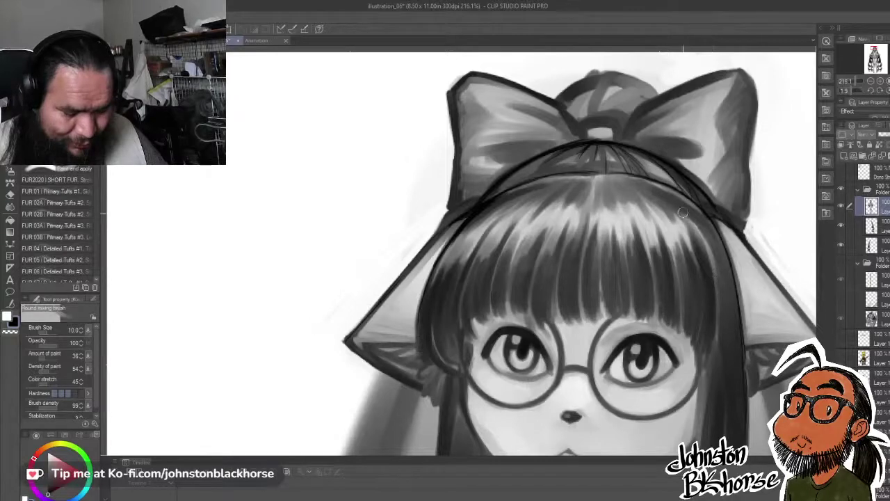
{"action": "mouse_move", "coordinate": [721, 322]}
{"action": "left_mouse_down"}
{"action": "mouse_move", "coordinate": [687, 239]}
{"action": "mouse_move", "coordinate": [668, 274]}
{"action": "left_mouse_up"}
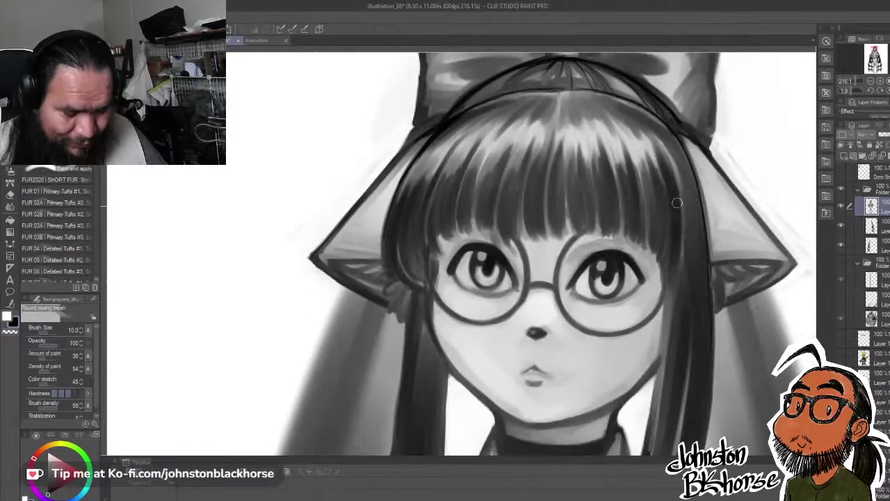
- Paint long dark hair strands down the upper part of the side lock beside the glasses, on the right of the face
{"action": "left_click_drag", "start_coordinate": [677, 202], "coordinate": [684, 278]}
{"action": "left_click_drag", "start_coordinate": [684, 172], "coordinate": [682, 344]}
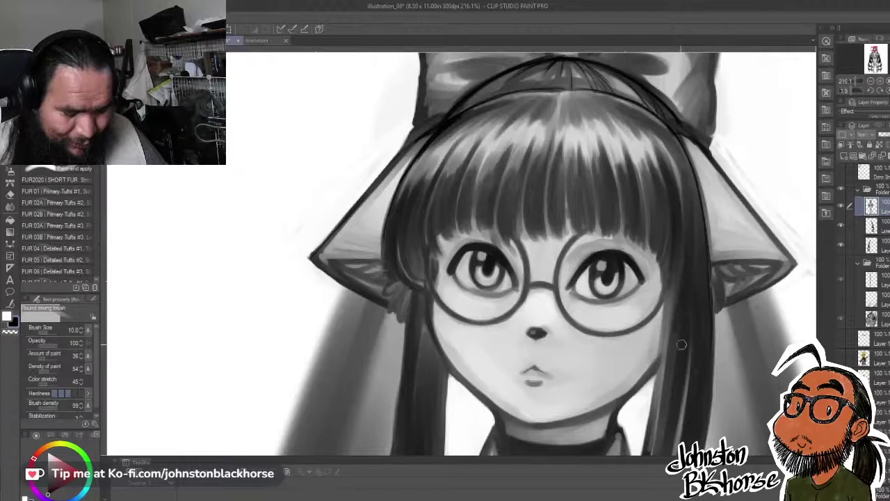
{"action": "mouse_move", "coordinate": [695, 200]}
{"action": "left_mouse_down"}
{"action": "mouse_move", "coordinate": [697, 267]}
{"action": "mouse_move", "coordinate": [687, 161]}
{"action": "left_mouse_up"}
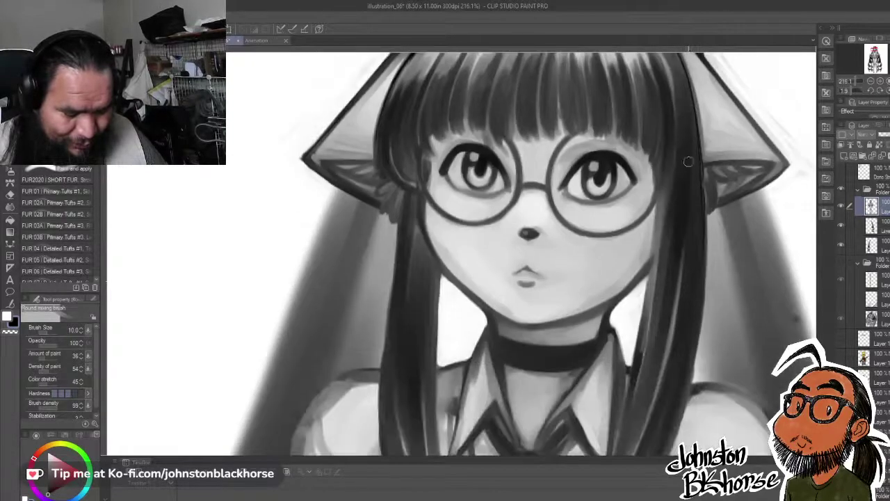
{"action": "scroll", "coordinate": [686, 251], "scroll_direction": "down", "scroll_amount": 2}
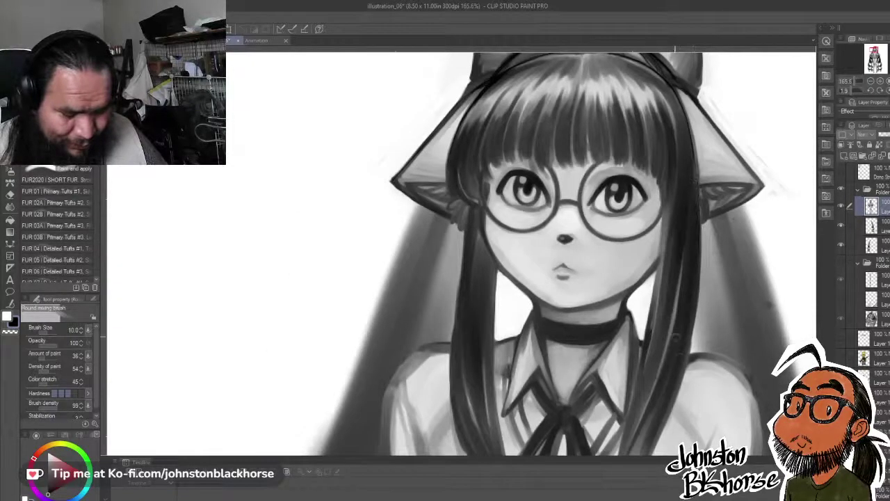
- Continue the dark strands down the right-hand side lock, past the collar to the start of its curl
{"action": "left_click_drag", "start_coordinate": [677, 338], "coordinate": [683, 223]}
{"action": "left_click_drag", "start_coordinate": [701, 119], "coordinate": [665, 305]}
{"action": "left_click_drag", "start_coordinate": [696, 142], "coordinate": [649, 338]}
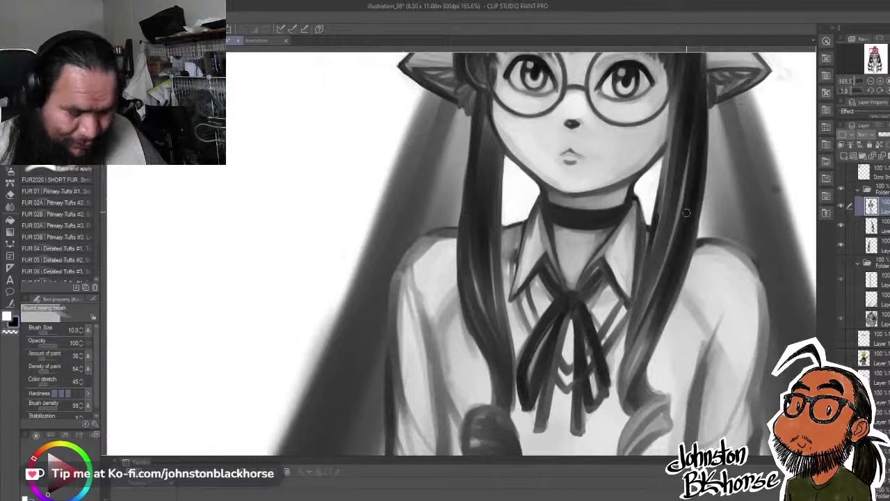
{"action": "left_click_drag", "start_coordinate": [687, 213], "coordinate": [666, 291]}
{"action": "left_click_drag", "start_coordinate": [647, 327], "coordinate": [627, 382]}
{"action": "mouse_move", "coordinate": [676, 273]}
{"action": "left_mouse_down"}
{"action": "mouse_move", "coordinate": [638, 322]}
{"action": "mouse_move", "coordinate": [631, 383]}
{"action": "left_mouse_up"}
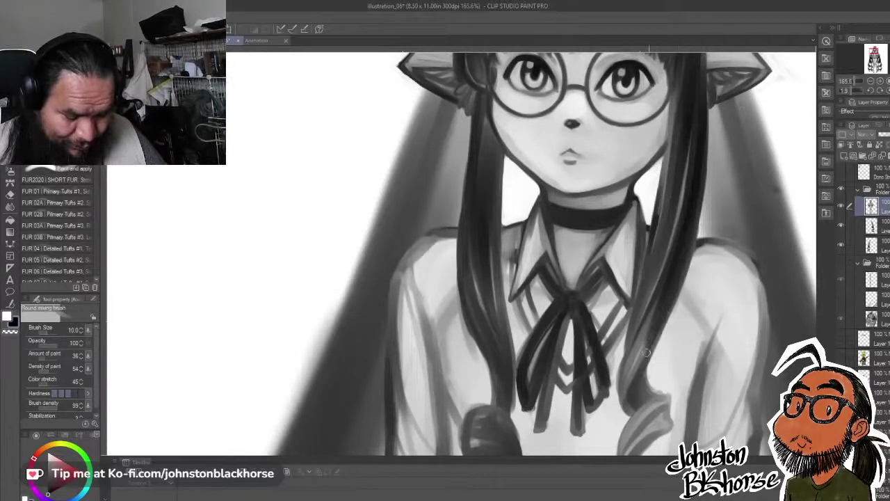
{"action": "left_click_drag", "start_coordinate": [646, 353], "coordinate": [628, 409]}
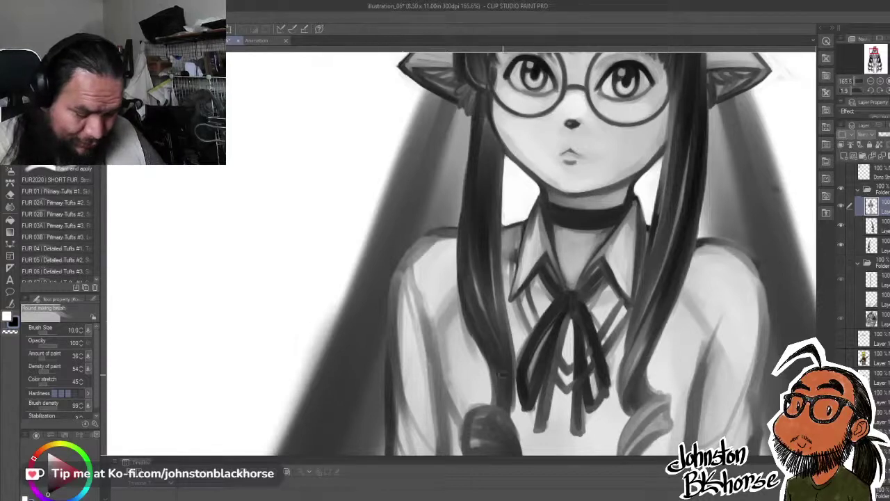
- Paint dark strands along the lower half of the left-hand side lock, tapering them towards its curl
{"action": "left_click_drag", "start_coordinate": [474, 329], "coordinate": [510, 415]}
{"action": "key", "text": "ctrl+z"}
{"action": "left_click_drag", "start_coordinate": [474, 331], "coordinate": [513, 424]}
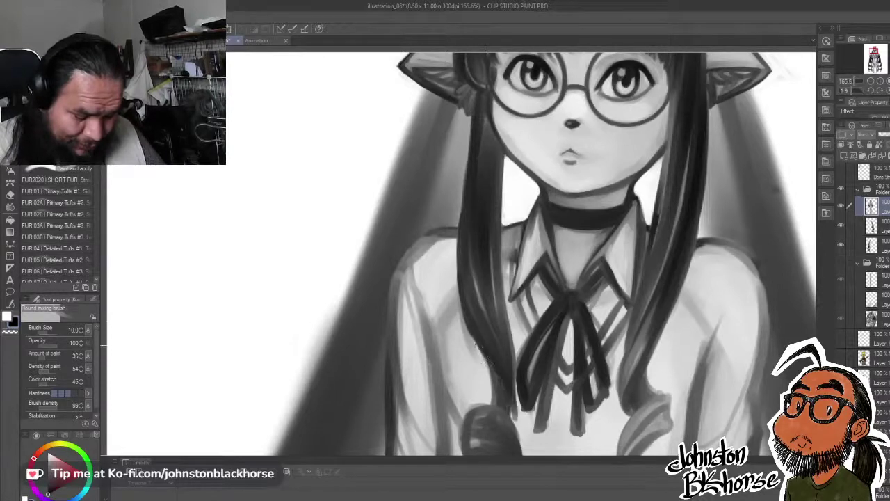
{"action": "left_click_drag", "start_coordinate": [489, 360], "coordinate": [513, 419]}
{"action": "left_click_drag", "start_coordinate": [476, 292], "coordinate": [516, 410]}
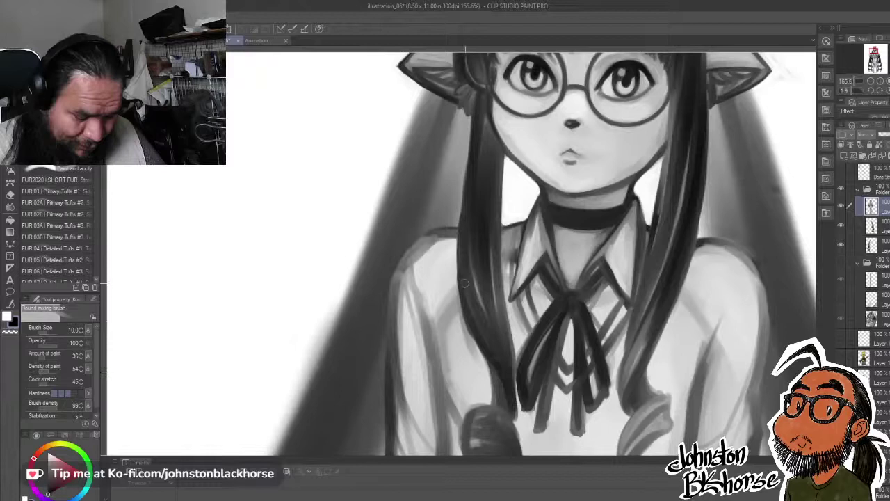
{"action": "left_click_drag", "start_coordinate": [465, 283], "coordinate": [474, 317]}
{"action": "left_click_drag", "start_coordinate": [505, 364], "coordinate": [516, 421]}
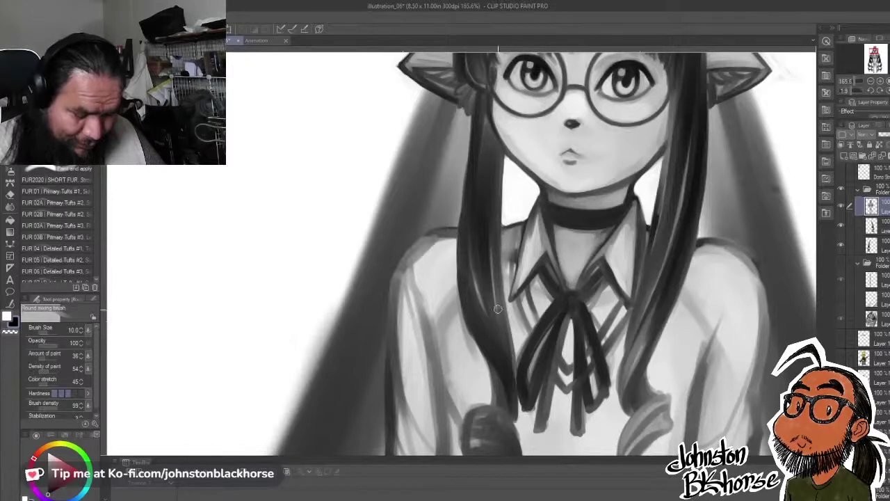
- Add a light strand to the middle of the left-hand side lock at shoulder height
{"action": "key", "text": "x"}
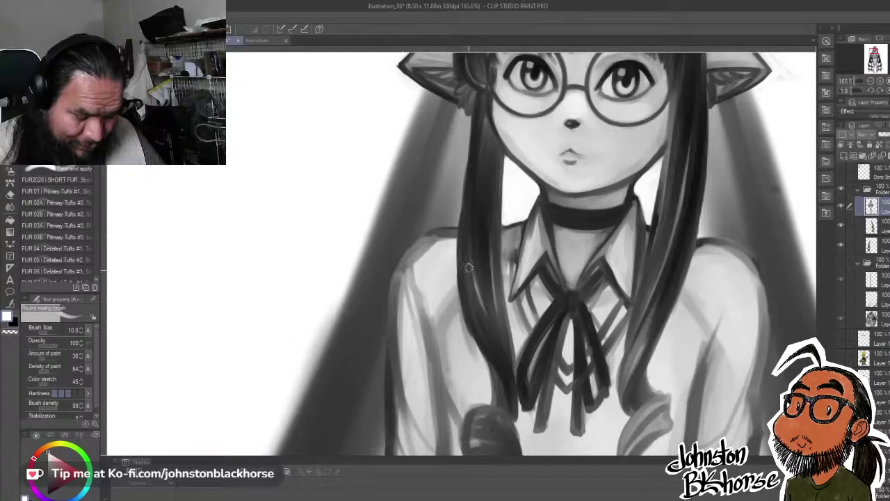
{"action": "left_click_drag", "start_coordinate": [469, 268], "coordinate": [479, 317]}
{"action": "key", "text": "x"}
{"action": "key", "text": "x"}
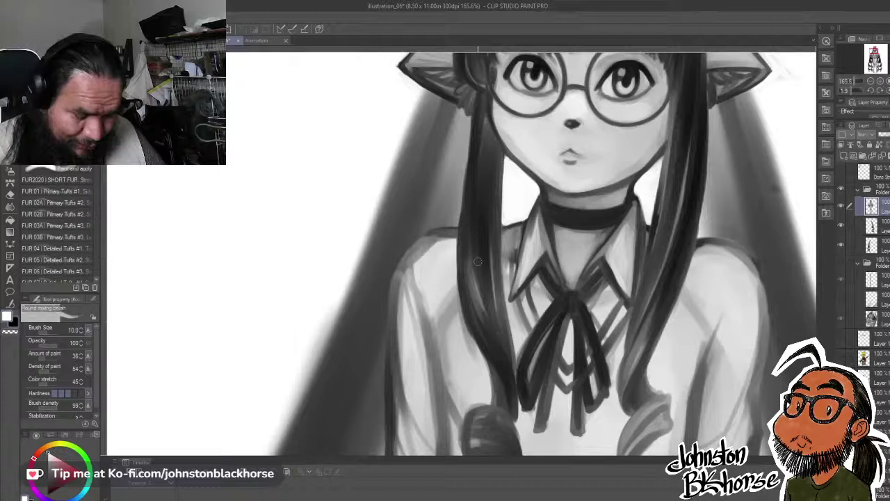
- Paint lighter strands from the ear down the left-hand side lock beside the cheek and neck
{"action": "scroll", "coordinate": [599, 293], "scroll_direction": "up", "scroll_amount": 2}
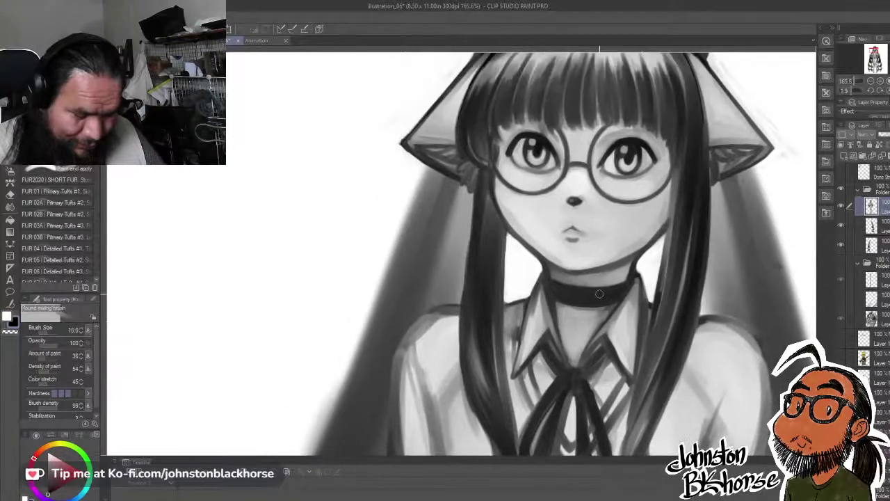
{"action": "key", "text": "x"}
{"action": "left_click_drag", "start_coordinate": [485, 193], "coordinate": [480, 306]}
{"action": "key", "text": "ctrl+z"}
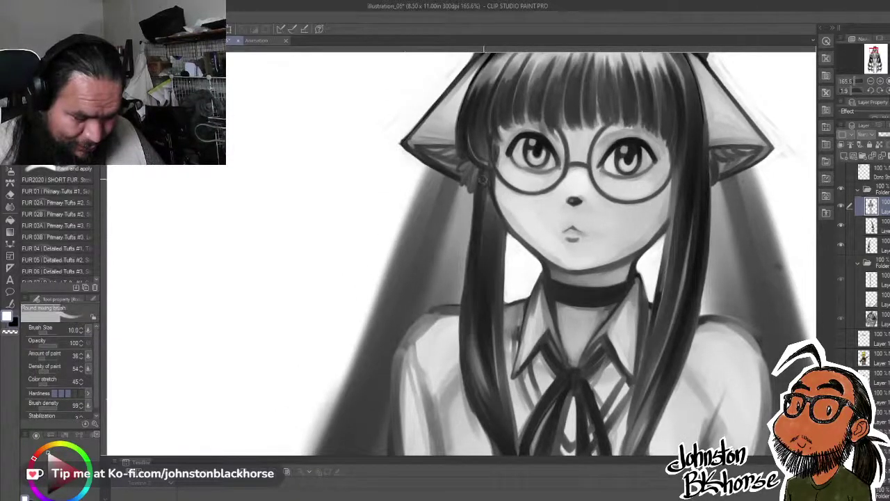
{"action": "mouse_move", "coordinate": [483, 188]}
{"action": "left_mouse_down"}
{"action": "mouse_move", "coordinate": [482, 339]}
{"action": "mouse_move", "coordinate": [478, 276]}
{"action": "left_mouse_up"}
{"action": "key", "text": "x"}
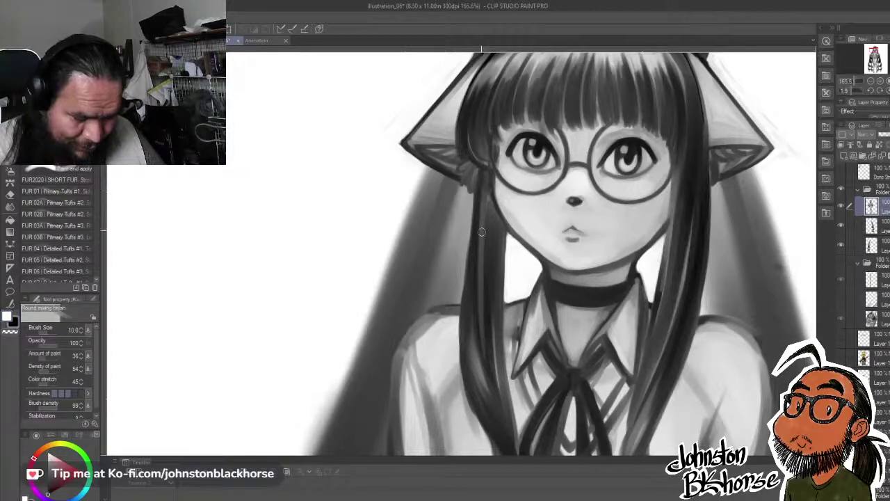
{"action": "mouse_move", "coordinate": [481, 231]}
{"action": "left_mouse_down"}
{"action": "mouse_move", "coordinate": [488, 361]}
{"action": "mouse_move", "coordinate": [486, 254]}
{"action": "mouse_move", "coordinate": [490, 352]}
{"action": "mouse_move", "coordinate": [499, 361]}
{"action": "left_mouse_up"}
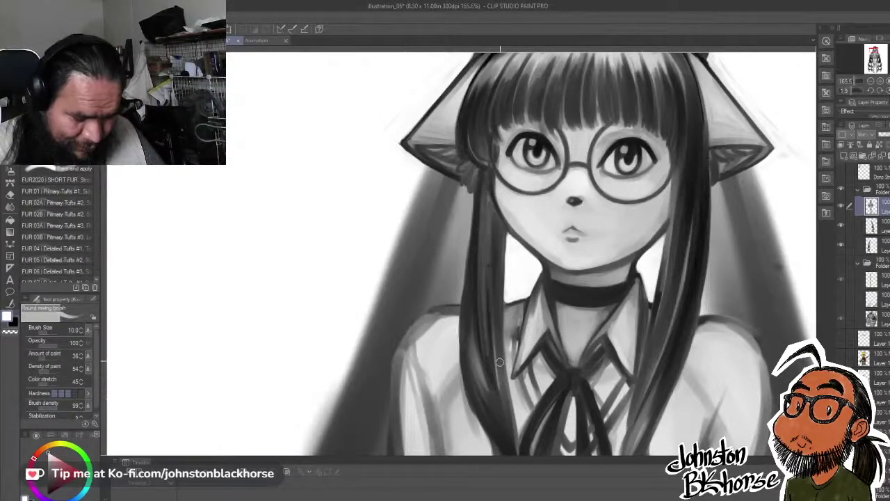
{"action": "left_click_drag", "start_coordinate": [487, 278], "coordinate": [487, 351]}
- Layer alternating dark and light strands along the inner edge of the left-hand side lock, from the cheek to below the collar
{"action": "key", "text": "x"}
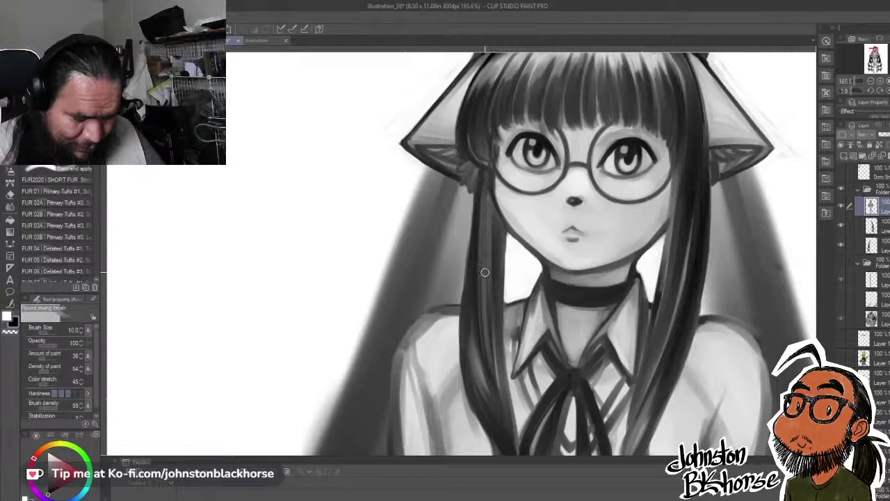
{"action": "mouse_move", "coordinate": [485, 272]}
{"action": "left_mouse_down"}
{"action": "mouse_move", "coordinate": [505, 404]}
{"action": "mouse_move", "coordinate": [485, 262]}
{"action": "mouse_move", "coordinate": [505, 404]}
{"action": "mouse_move", "coordinate": [488, 237]}
{"action": "mouse_move", "coordinate": [504, 389]}
{"action": "left_mouse_up"}
{"action": "key", "text": "x"}
{"action": "left_click_drag", "start_coordinate": [494, 209], "coordinate": [499, 368]}
{"action": "left_click_drag", "start_coordinate": [486, 244], "coordinate": [498, 359]}
{"action": "left_click_drag", "start_coordinate": [495, 265], "coordinate": [498, 355]}
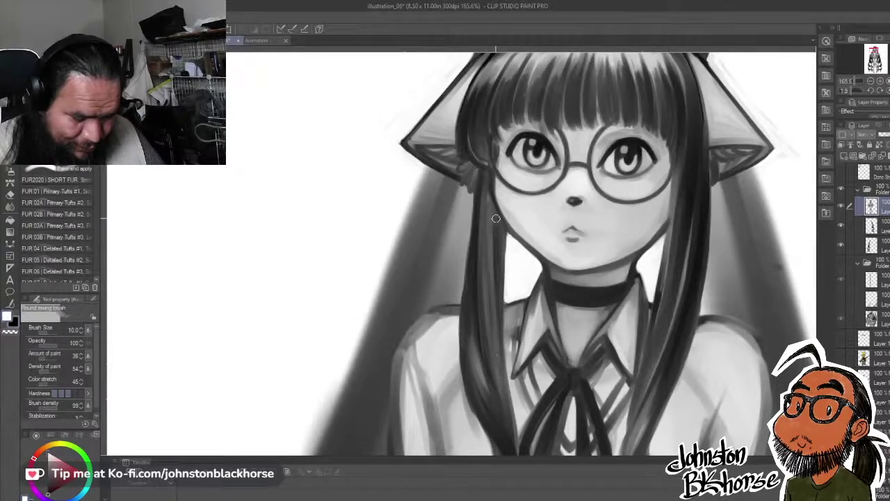
{"action": "left_click_drag", "start_coordinate": [496, 218], "coordinate": [503, 373]}
{"action": "left_click_drag", "start_coordinate": [498, 268], "coordinate": [515, 428]}
{"action": "mouse_move", "coordinate": [497, 380]}
{"action": "left_mouse_down"}
{"action": "mouse_move", "coordinate": [516, 313]}
{"action": "mouse_move", "coordinate": [527, 356]}
{"action": "left_mouse_up"}
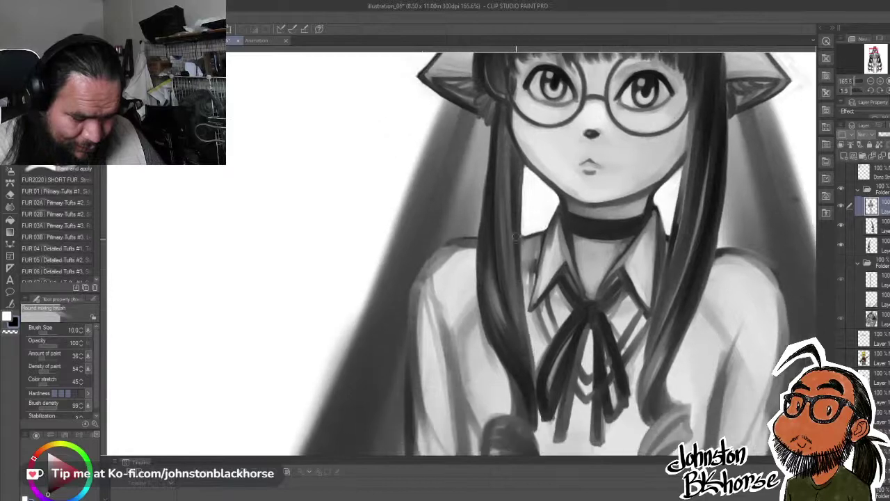
{"action": "mouse_move", "coordinate": [516, 237]}
{"action": "left_mouse_down"}
{"action": "mouse_move", "coordinate": [528, 404]}
{"action": "mouse_move", "coordinate": [516, 240]}
{"action": "mouse_move", "coordinate": [527, 360]}
{"action": "mouse_move", "coordinate": [508, 296]}
{"action": "mouse_move", "coordinate": [516, 258]}
{"action": "mouse_move", "coordinate": [530, 351]}
{"action": "mouse_move", "coordinate": [515, 375]}
{"action": "mouse_move", "coordinate": [520, 207]}
{"action": "mouse_move", "coordinate": [525, 361]}
{"action": "left_mouse_up"}
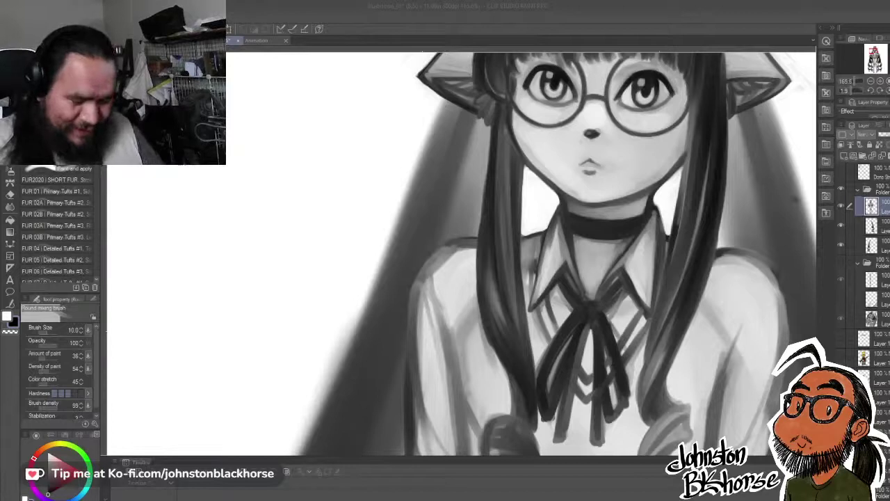
- Refine the lower end of the left-hand side lock with dark strokes where it narrows into the curl, undoing the last stroke
{"action": "left_click", "coordinate": [677, 125]}
{"action": "left_click_drag", "start_coordinate": [562, 334], "coordinate": [590, 292]}
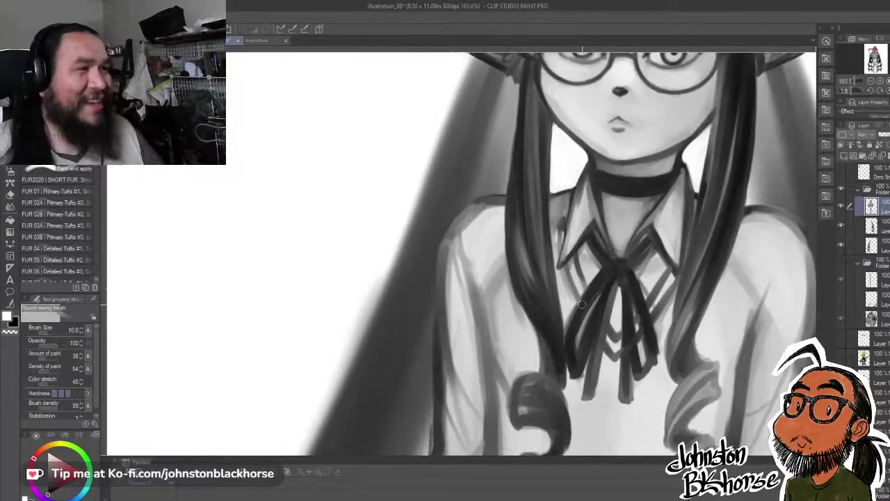
{"action": "left_click", "coordinate": [534, 310]}
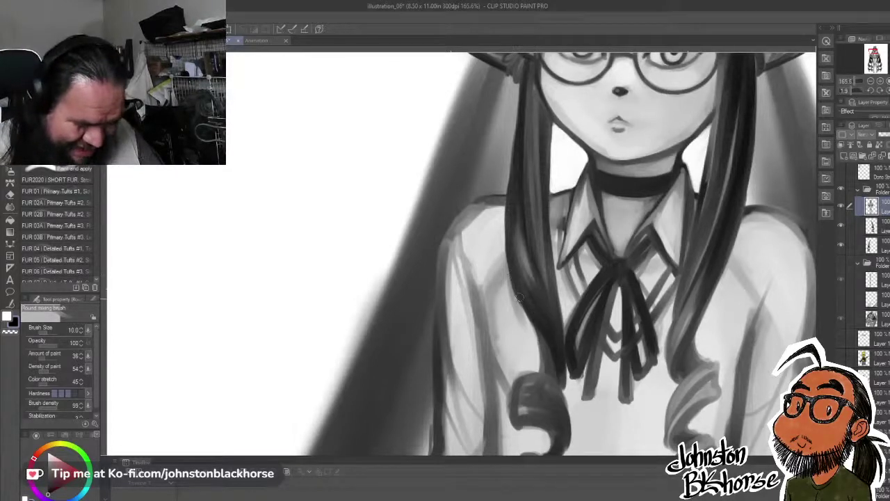
{"action": "left_click_drag", "start_coordinate": [521, 297], "coordinate": [562, 395]}
{"action": "left_click_drag", "start_coordinate": [554, 349], "coordinate": [565, 395]}
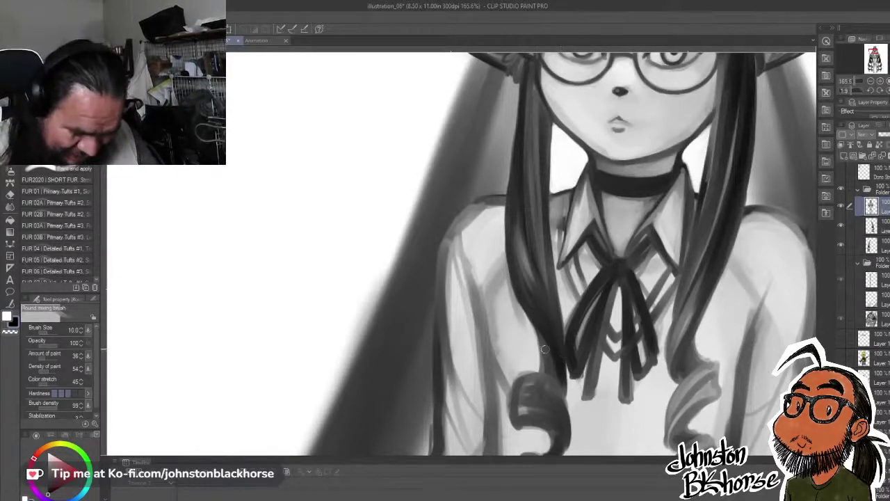
{"action": "mouse_move", "coordinate": [675, 374]}
{"action": "left_mouse_down"}
{"action": "mouse_move", "coordinate": [704, 309]}
{"action": "mouse_move", "coordinate": [681, 378]}
{"action": "mouse_move", "coordinate": [691, 330]}
{"action": "mouse_move", "coordinate": [681, 376]}
{"action": "mouse_move", "coordinate": [696, 351]}
{"action": "left_mouse_up"}
{"action": "mouse_move", "coordinate": [556, 386]}
{"action": "left_mouse_down"}
{"action": "mouse_move", "coordinate": [576, 347]}
{"action": "mouse_move", "coordinate": [551, 353]}
{"action": "mouse_move", "coordinate": [559, 386]}
{"action": "mouse_move", "coordinate": [553, 378]}
{"action": "mouse_move", "coordinate": [572, 379]}
{"action": "mouse_move", "coordinate": [564, 395]}
{"action": "mouse_move", "coordinate": [523, 380]}
{"action": "mouse_move", "coordinate": [548, 381]}
{"action": "left_mouse_up"}
{"action": "key", "text": "x"}
{"action": "key", "text": "x"}
{"action": "key", "text": "ctrl+z"}
- Paint curved dark strands across the first curl of the left-hand side lock
{"action": "mouse_move", "coordinate": [591, 405]}
{"action": "left_mouse_down"}
{"action": "mouse_move", "coordinate": [606, 199]}
{"action": "mouse_move", "coordinate": [638, 280]}
{"action": "mouse_move", "coordinate": [615, 265]}
{"action": "mouse_move", "coordinate": [642, 266]}
{"action": "left_mouse_up"}
{"action": "mouse_move", "coordinate": [569, 294]}
{"action": "left_mouse_down"}
{"action": "mouse_move", "coordinate": [604, 233]}
{"action": "mouse_move", "coordinate": [571, 258]}
{"action": "mouse_move", "coordinate": [605, 236]}
{"action": "left_mouse_up"}
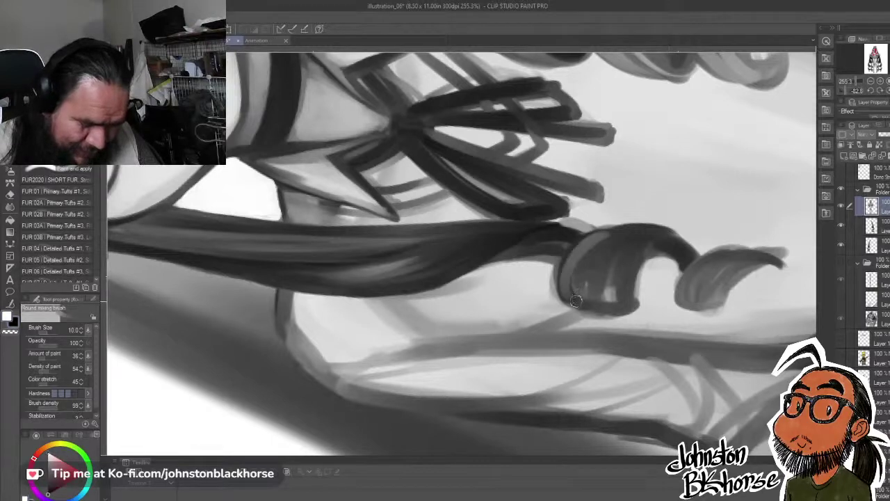
{"action": "left_click_drag", "start_coordinate": [577, 299], "coordinate": [612, 234]}
{"action": "mouse_move", "coordinate": [580, 293]}
{"action": "left_mouse_down"}
{"action": "mouse_move", "coordinate": [638, 252]}
{"action": "mouse_move", "coordinate": [598, 256]}
{"action": "mouse_move", "coordinate": [598, 306]}
{"action": "mouse_move", "coordinate": [628, 231]}
{"action": "mouse_move", "coordinate": [591, 295]}
{"action": "mouse_move", "coordinate": [627, 271]}
{"action": "mouse_move", "coordinate": [602, 304]}
{"action": "mouse_move", "coordinate": [636, 240]}
{"action": "left_mouse_up"}
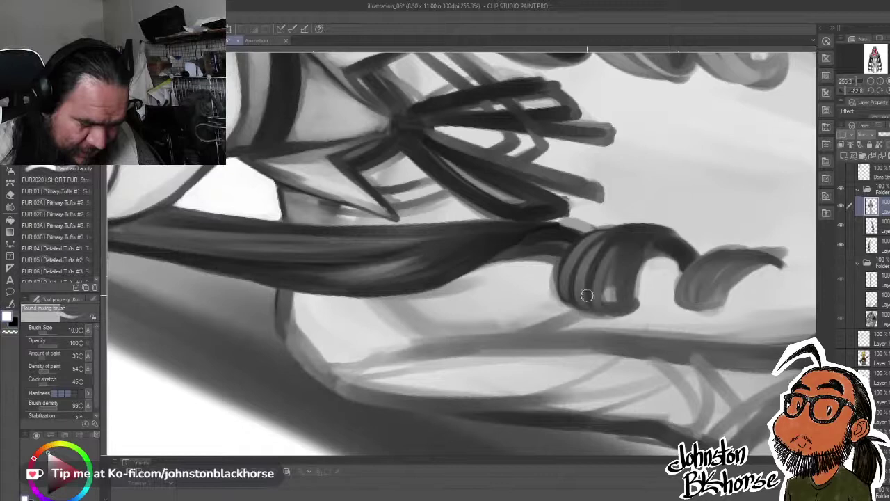
- Paint light bands between the curl's dark strands and darken its hollow underside
{"action": "mouse_move", "coordinate": [587, 299]}
{"action": "left_mouse_down"}
{"action": "mouse_move", "coordinate": [644, 252]}
{"action": "mouse_move", "coordinate": [604, 303]}
{"action": "left_mouse_up"}
{"action": "left_click_drag", "start_coordinate": [610, 261], "coordinate": [606, 307]}
{"action": "mouse_move", "coordinate": [611, 311]}
{"action": "left_mouse_down"}
{"action": "mouse_move", "coordinate": [622, 277]}
{"action": "mouse_move", "coordinate": [617, 306]}
{"action": "left_mouse_up"}
{"action": "mouse_move", "coordinate": [627, 275]}
{"action": "left_mouse_down"}
{"action": "mouse_move", "coordinate": [592, 416]}
{"action": "mouse_move", "coordinate": [543, 435]}
{"action": "left_mouse_up"}
{"action": "mouse_move", "coordinate": [548, 359]}
{"action": "left_mouse_down"}
{"action": "mouse_move", "coordinate": [620, 283]}
{"action": "mouse_move", "coordinate": [564, 300]}
{"action": "mouse_move", "coordinate": [592, 326]}
{"action": "left_mouse_up"}
{"action": "mouse_move", "coordinate": [608, 271]}
{"action": "left_mouse_down"}
{"action": "mouse_move", "coordinate": [592, 336]}
{"action": "mouse_move", "coordinate": [574, 345]}
{"action": "mouse_move", "coordinate": [599, 329]}
{"action": "mouse_move", "coordinate": [574, 343]}
{"action": "mouse_move", "coordinate": [601, 331]}
{"action": "mouse_move", "coordinate": [574, 344]}
{"action": "mouse_move", "coordinate": [633, 331]}
{"action": "mouse_move", "coordinate": [577, 340]}
{"action": "mouse_move", "coordinate": [641, 343]}
{"action": "mouse_move", "coordinate": [574, 349]}
{"action": "mouse_move", "coordinate": [626, 356]}
{"action": "mouse_move", "coordinate": [572, 348]}
{"action": "mouse_move", "coordinate": [610, 334]}
{"action": "mouse_move", "coordinate": [633, 358]}
{"action": "mouse_move", "coordinate": [626, 335]}
{"action": "mouse_move", "coordinate": [634, 346]}
{"action": "mouse_move", "coordinate": [606, 327]}
{"action": "mouse_move", "coordinate": [643, 365]}
{"action": "left_mouse_up"}
{"action": "left_click_drag", "start_coordinate": [633, 391], "coordinate": [599, 406]}
- Refine the outer edge and strand contours of the left-hand curl, undoing the last stroke
{"action": "key", "text": "x"}
{"action": "mouse_move", "coordinate": [544, 346]}
{"action": "left_mouse_down"}
{"action": "mouse_move", "coordinate": [612, 372]}
{"action": "mouse_move", "coordinate": [614, 389]}
{"action": "left_mouse_up"}
{"action": "left_click_drag", "start_coordinate": [650, 342], "coordinate": [606, 403]}
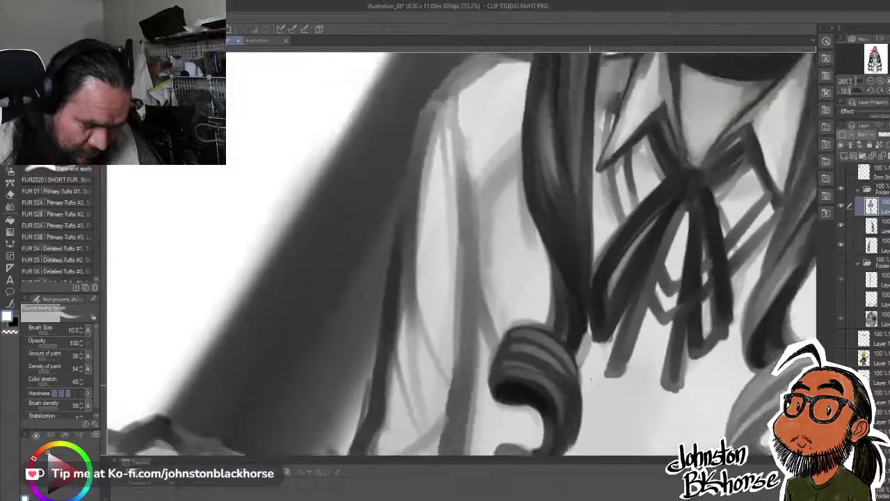
{"action": "left_click_drag", "start_coordinate": [598, 373], "coordinate": [623, 290]}
{"action": "key", "text": "ctrl+z"}
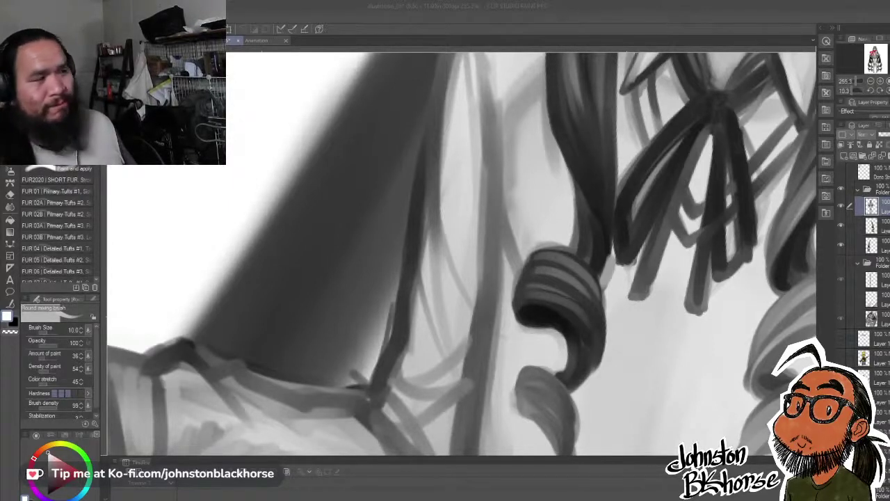
- Enlarge the brush to size 17 and blend broad shading over the turn of the left-hand curl
{"action": "left_click", "coordinate": [569, 319]}
{"action": "key", "text": "bracketright"}
{"action": "key", "text": "bracketright"}
{"action": "key", "text": "bracketright"}
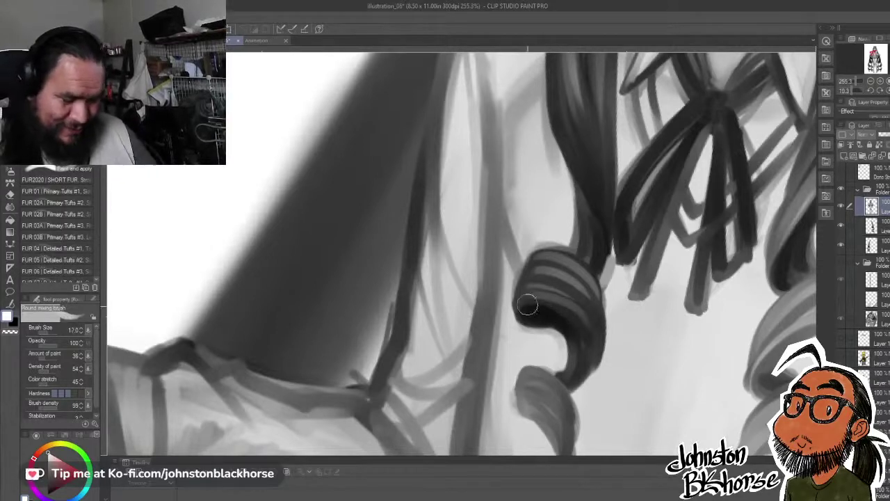
{"action": "mouse_move", "coordinate": [539, 300]}
{"action": "left_mouse_down"}
{"action": "mouse_move", "coordinate": [585, 336]}
{"action": "mouse_move", "coordinate": [550, 300]}
{"action": "mouse_move", "coordinate": [576, 358]}
{"action": "left_mouse_up"}
{"action": "mouse_move", "coordinate": [553, 274]}
{"action": "left_mouse_down"}
{"action": "mouse_move", "coordinate": [585, 337]}
{"action": "mouse_move", "coordinate": [577, 278]}
{"action": "mouse_move", "coordinate": [583, 367]}
{"action": "mouse_move", "coordinate": [593, 303]}
{"action": "mouse_move", "coordinate": [574, 380]}
{"action": "mouse_move", "coordinate": [597, 304]}
{"action": "mouse_move", "coordinate": [570, 379]}
{"action": "mouse_move", "coordinate": [569, 310]}
{"action": "left_mouse_up"}
- Reduce the brush to size 7 and paint fine strands along the outer side and inner rim of the curl
{"action": "key", "text": "["}
{"action": "key", "text": "["}
{"action": "key", "text": "["}
{"action": "key", "text": "["}
{"action": "key", "text": "["}
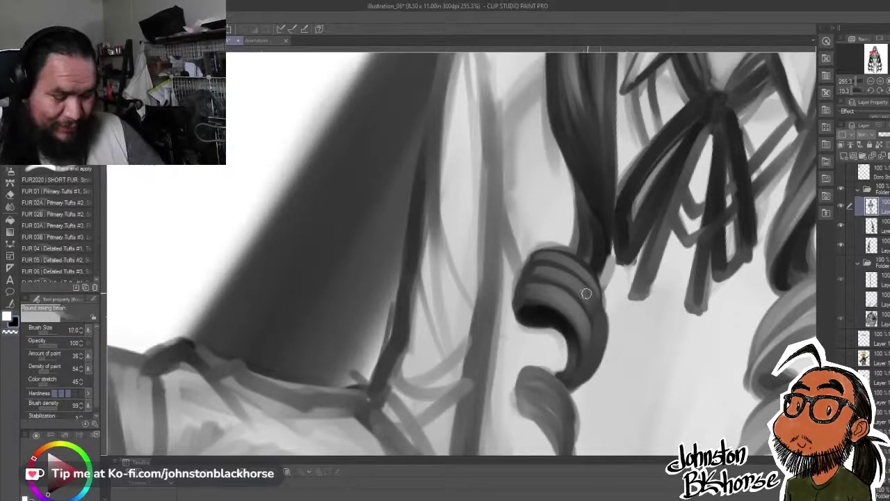
{"action": "mouse_move", "coordinate": [590, 273]}
{"action": "left_mouse_down"}
{"action": "mouse_move", "coordinate": [601, 296]}
{"action": "mouse_move", "coordinate": [592, 308]}
{"action": "mouse_move", "coordinate": [590, 281]}
{"action": "mouse_move", "coordinate": [601, 329]}
{"action": "left_mouse_up"}
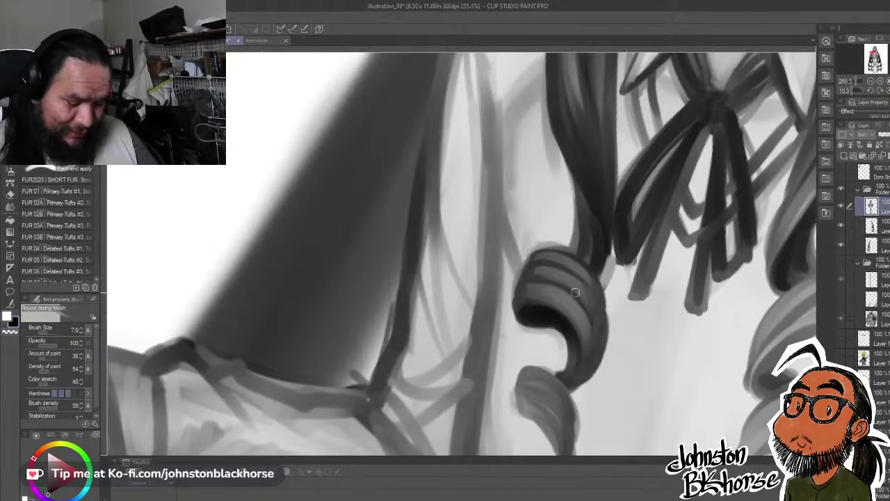
{"action": "left_click_drag", "start_coordinate": [576, 293], "coordinate": [581, 359]}
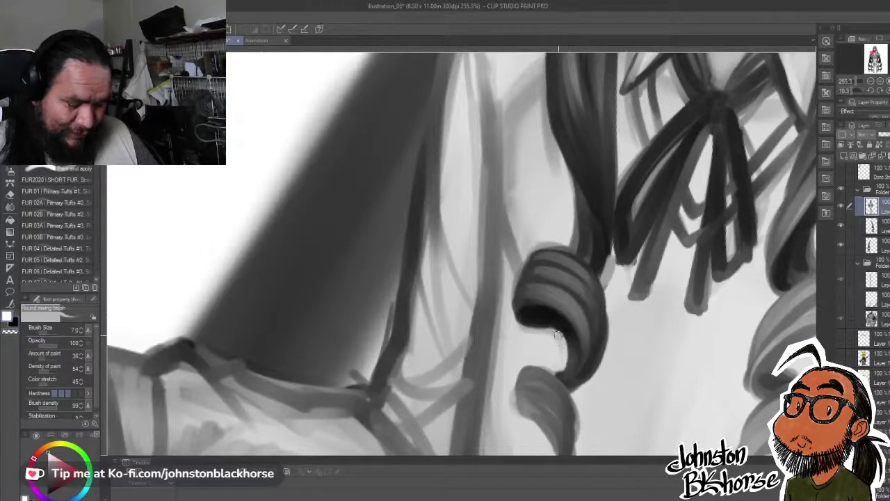
{"action": "mouse_move", "coordinate": [558, 334]}
{"action": "left_mouse_down"}
{"action": "mouse_move", "coordinate": [567, 368]}
{"action": "mouse_move", "coordinate": [563, 360]}
{"action": "mouse_move", "coordinate": [549, 370]}
{"action": "mouse_move", "coordinate": [536, 397]}
{"action": "mouse_move", "coordinate": [562, 408]}
{"action": "mouse_move", "coordinate": [579, 335]}
{"action": "mouse_move", "coordinate": [573, 370]}
{"action": "left_mouse_up"}
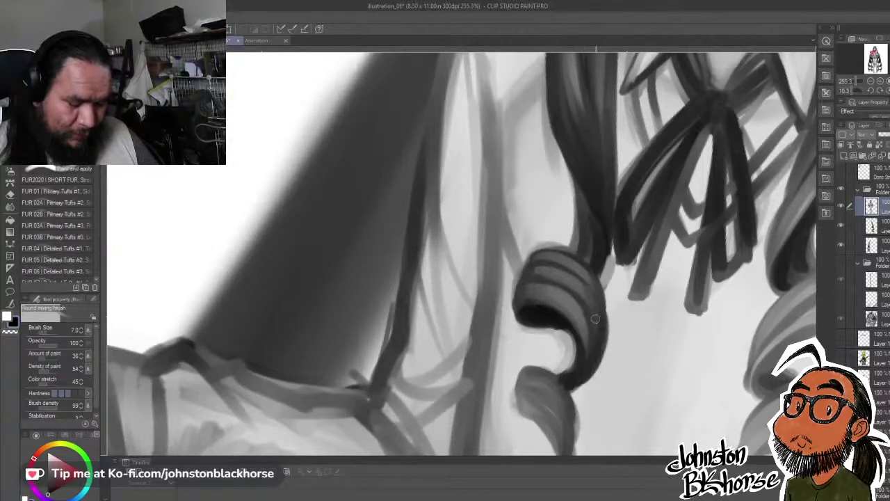
{"action": "left_click_drag", "start_coordinate": [586, 295], "coordinate": [591, 366]}
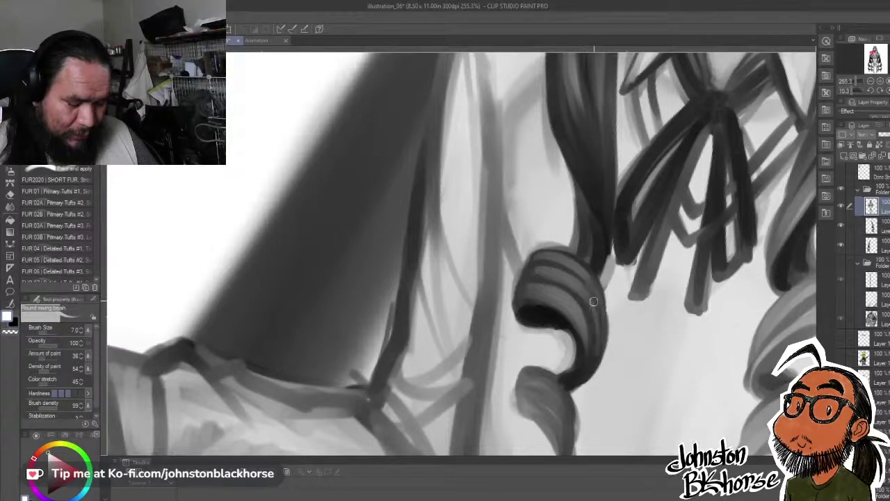
- Deepen the dark strands along the outer side and front rim of the upper left-hand curl
{"action": "key", "text": "x"}
{"action": "mouse_move", "coordinate": [604, 323]}
{"action": "left_mouse_down"}
{"action": "mouse_move", "coordinate": [583, 384]}
{"action": "mouse_move", "coordinate": [535, 370]}
{"action": "left_mouse_up"}
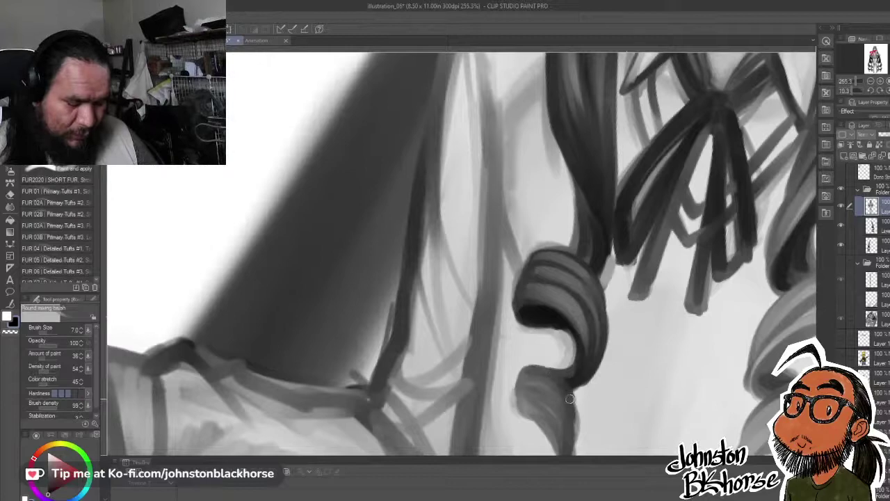
{"action": "mouse_move", "coordinate": [606, 408]}
{"action": "left_mouse_down"}
{"action": "mouse_move", "coordinate": [620, 363]}
{"action": "mouse_move", "coordinate": [477, 449]}
{"action": "left_mouse_up"}
{"action": "mouse_move", "coordinate": [462, 446]}
{"action": "left_mouse_down"}
{"action": "mouse_move", "coordinate": [618, 348]}
{"action": "mouse_move", "coordinate": [598, 227]}
{"action": "mouse_move", "coordinate": [623, 261]}
{"action": "left_mouse_up"}
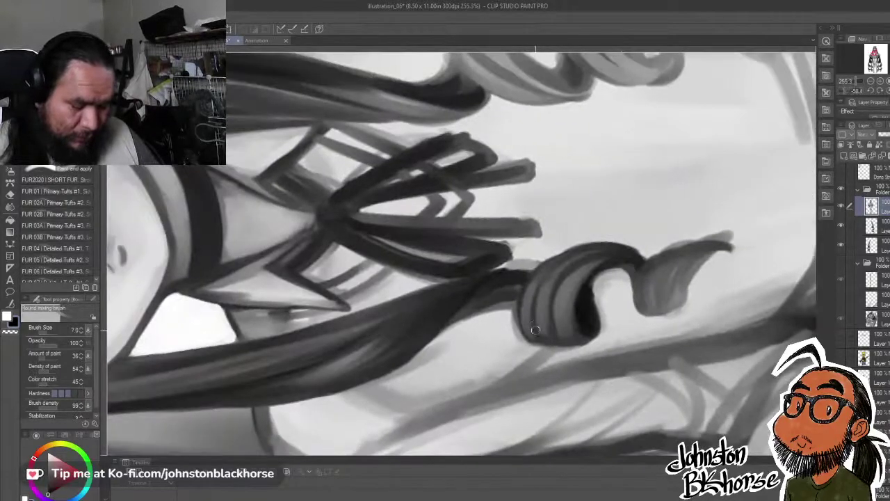
{"action": "key", "text": "x"}
{"action": "mouse_move", "coordinate": [535, 331]}
{"action": "left_mouse_down"}
{"action": "mouse_move", "coordinate": [528, 303]}
{"action": "mouse_move", "coordinate": [535, 288]}
{"action": "mouse_move", "coordinate": [532, 336]}
{"action": "left_mouse_up"}
{"action": "key", "text": "x"}
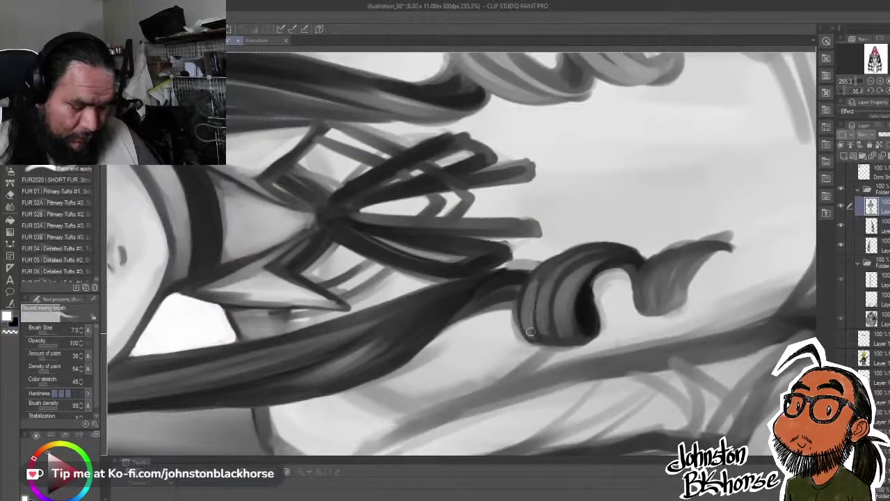
- Blend mid-gray strands over the light bands of the upper left-hand curl, following its turn toward the hollow
{"action": "mouse_move", "coordinate": [542, 282]}
{"action": "left_mouse_down"}
{"action": "mouse_move", "coordinate": [547, 336]}
{"action": "mouse_move", "coordinate": [548, 287]}
{"action": "mouse_move", "coordinate": [558, 335]}
{"action": "mouse_move", "coordinate": [585, 263]}
{"action": "mouse_move", "coordinate": [544, 325]}
{"action": "mouse_move", "coordinate": [578, 256]}
{"action": "left_mouse_up"}
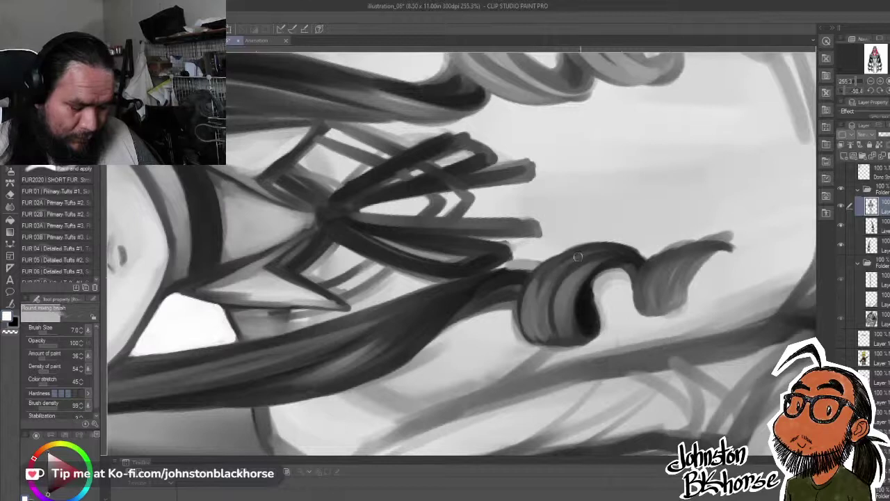
{"action": "left_click_drag", "start_coordinate": [554, 320], "coordinate": [577, 271]}
{"action": "mouse_move", "coordinate": [567, 309]}
{"action": "left_mouse_down"}
{"action": "mouse_move", "coordinate": [585, 263]}
{"action": "mouse_move", "coordinate": [570, 309]}
{"action": "left_mouse_up"}
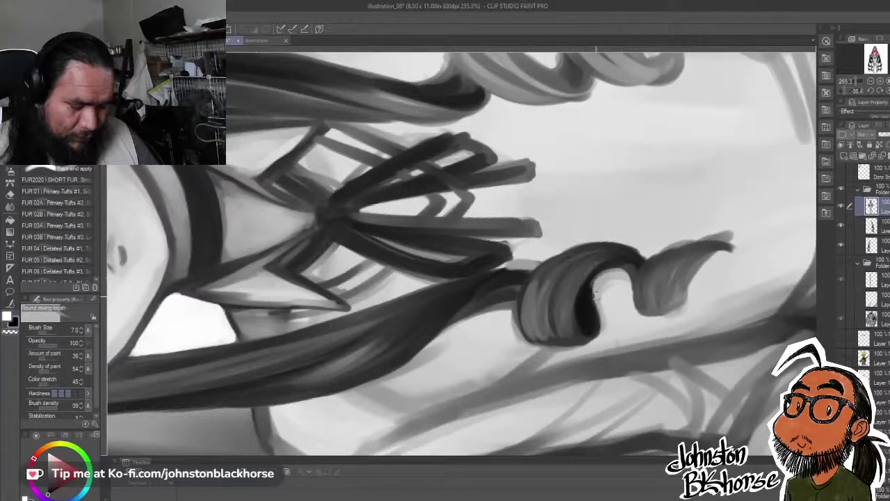
{"action": "left_click_drag", "start_coordinate": [589, 267], "coordinate": [581, 312]}
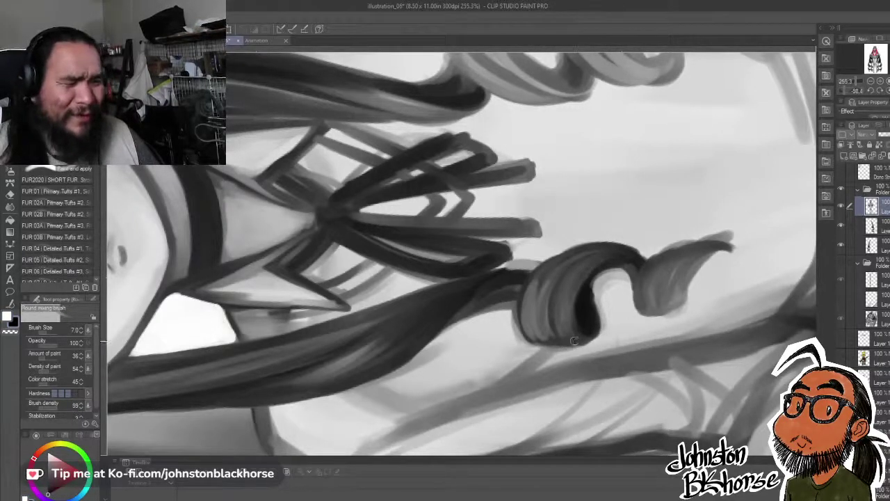
- Darken the edge and body of the lower left-hand curl with strands that match the upper curl
{"action": "left_click_drag", "start_coordinate": [584, 289], "coordinate": [623, 263]}
{"action": "mouse_move", "coordinate": [642, 297]}
{"action": "left_mouse_down"}
{"action": "mouse_move", "coordinate": [675, 258]}
{"action": "mouse_move", "coordinate": [644, 318]}
{"action": "mouse_move", "coordinate": [664, 258]}
{"action": "mouse_move", "coordinate": [642, 288]}
{"action": "mouse_move", "coordinate": [654, 295]}
{"action": "mouse_move", "coordinate": [651, 268]}
{"action": "mouse_move", "coordinate": [643, 273]}
{"action": "mouse_move", "coordinate": [661, 302]}
{"action": "mouse_move", "coordinate": [641, 282]}
{"action": "mouse_move", "coordinate": [651, 315]}
{"action": "left_mouse_up"}
{"action": "left_click_drag", "start_coordinate": [649, 279], "coordinate": [653, 314]}
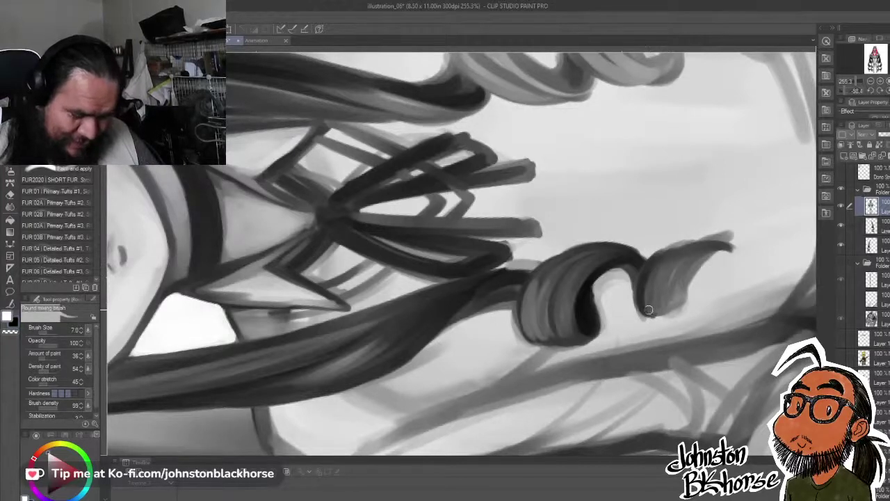
{"action": "mouse_move", "coordinate": [648, 272]}
{"action": "left_mouse_down"}
{"action": "mouse_move", "coordinate": [647, 310]}
{"action": "mouse_move", "coordinate": [652, 269]}
{"action": "mouse_move", "coordinate": [661, 314]}
{"action": "mouse_move", "coordinate": [657, 255]}
{"action": "mouse_move", "coordinate": [699, 239]}
{"action": "mouse_move", "coordinate": [646, 316]}
{"action": "mouse_move", "coordinate": [674, 287]}
{"action": "mouse_move", "coordinate": [666, 263]}
{"action": "left_mouse_up"}
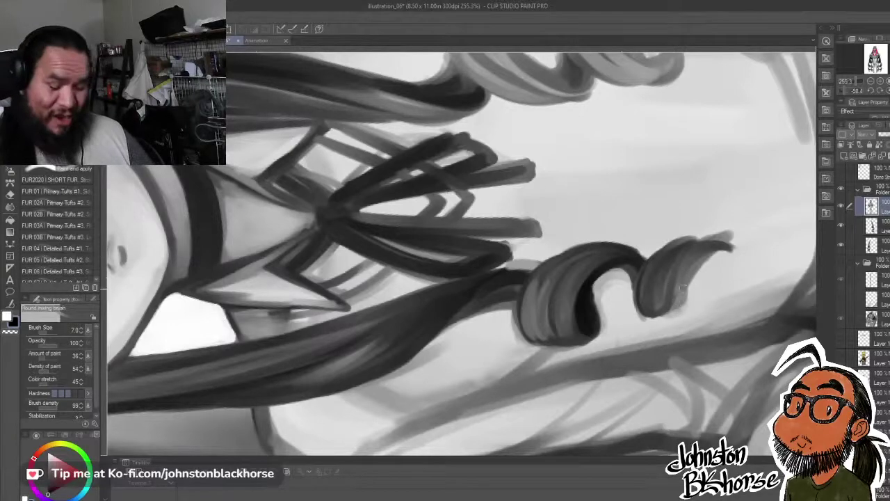
- Trim the underside of the lower left-hand curl with light background tone to sharpen its inner contour
{"action": "key", "text": "x"}
{"action": "left_click_drag", "start_coordinate": [670, 316], "coordinate": [714, 255]}
{"action": "left_click_drag", "start_coordinate": [682, 297], "coordinate": [709, 255]}
- Darken the top edge of the lower left-hand curl and extend its tip into a downward hook
{"action": "left_click_drag", "start_coordinate": [717, 290], "coordinate": [570, 341]}
{"action": "left_click_drag", "start_coordinate": [571, 340], "coordinate": [610, 280]}
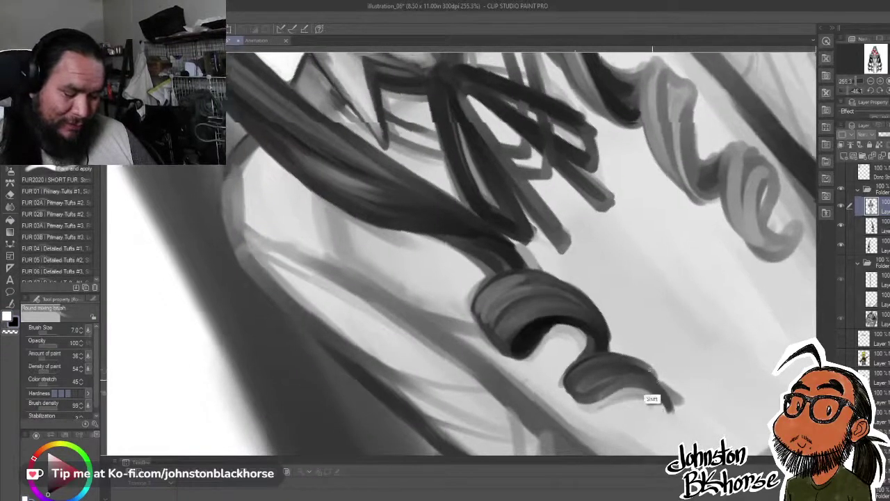
{"action": "left_click_drag", "start_coordinate": [652, 400], "coordinate": [633, 327]}
{"action": "mouse_move", "coordinate": [610, 365]}
{"action": "left_mouse_down"}
{"action": "mouse_move", "coordinate": [662, 330]}
{"action": "mouse_move", "coordinate": [646, 343]}
{"action": "mouse_move", "coordinate": [690, 327]}
{"action": "mouse_move", "coordinate": [692, 363]}
{"action": "left_mouse_up"}
{"action": "left_click_drag", "start_coordinate": [664, 329], "coordinate": [691, 374]}
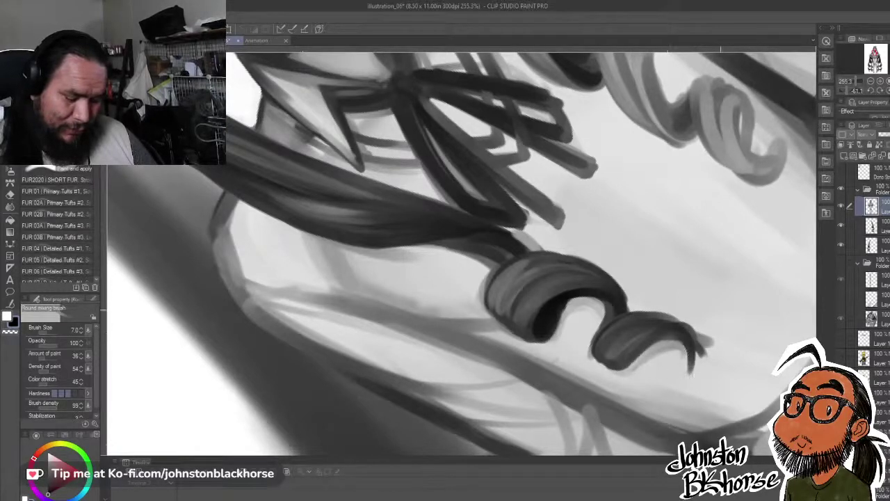
{"action": "left_click_drag", "start_coordinate": [671, 337], "coordinate": [689, 381]}
- Blend strands inside the lower left-hand curl and refine both edges of its hooked tip
{"action": "left_click_drag", "start_coordinate": [633, 359], "coordinate": [679, 336]}
{"action": "left_click_drag", "start_coordinate": [630, 352], "coordinate": [667, 334]}
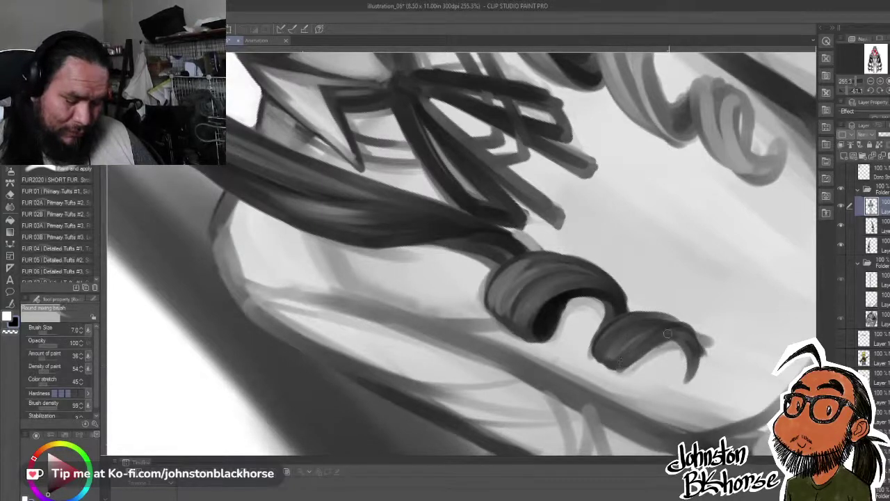
{"action": "mouse_move", "coordinate": [626, 362]}
{"action": "left_mouse_down"}
{"action": "mouse_move", "coordinate": [686, 341]}
{"action": "mouse_move", "coordinate": [696, 375]}
{"action": "left_mouse_up"}
{"action": "key", "text": "x"}
{"action": "mouse_move", "coordinate": [699, 328]}
{"action": "left_mouse_down"}
{"action": "mouse_move", "coordinate": [699, 377]}
{"action": "mouse_move", "coordinate": [690, 367]}
{"action": "left_mouse_up"}
{"action": "key", "text": "x"}
{"action": "mouse_move", "coordinate": [686, 331]}
{"action": "left_mouse_down"}
{"action": "mouse_move", "coordinate": [701, 356]}
{"action": "mouse_move", "coordinate": [691, 384]}
{"action": "left_mouse_up"}
- Paint light strands across the front and outer side of the upper left-hand curl
{"action": "left_click_drag", "start_coordinate": [722, 282], "coordinate": [505, 422]}
{"action": "left_click_drag", "start_coordinate": [568, 322], "coordinate": [686, 291]}
{"action": "key", "text": "x"}
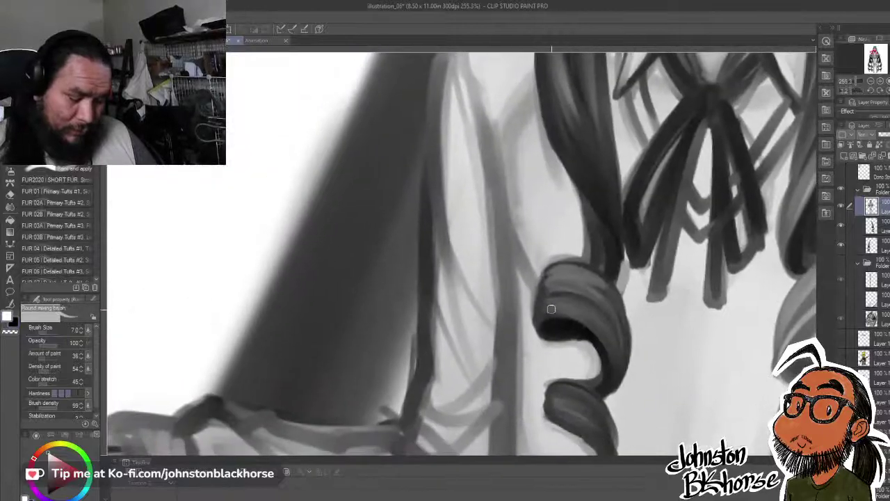
{"action": "left_click_drag", "start_coordinate": [550, 310], "coordinate": [574, 308]}
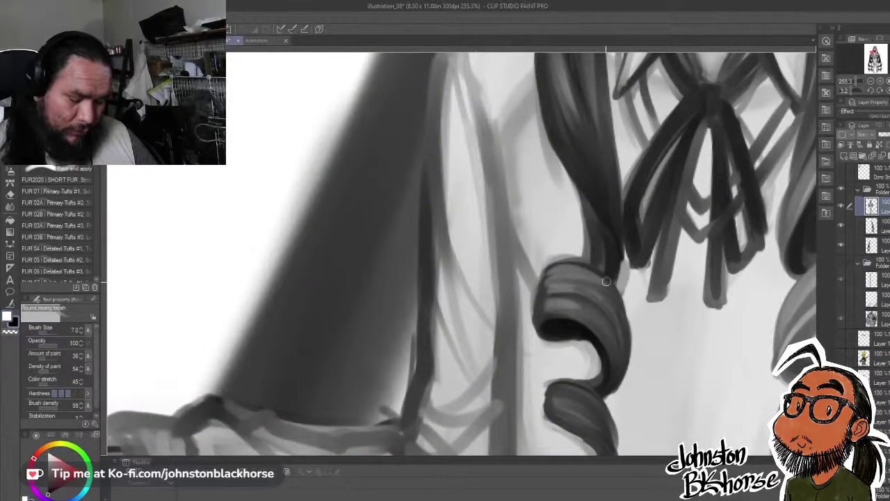
{"action": "left_click_drag", "start_coordinate": [607, 281], "coordinate": [629, 336]}
{"action": "left_click_drag", "start_coordinate": [612, 279], "coordinate": [629, 310]}
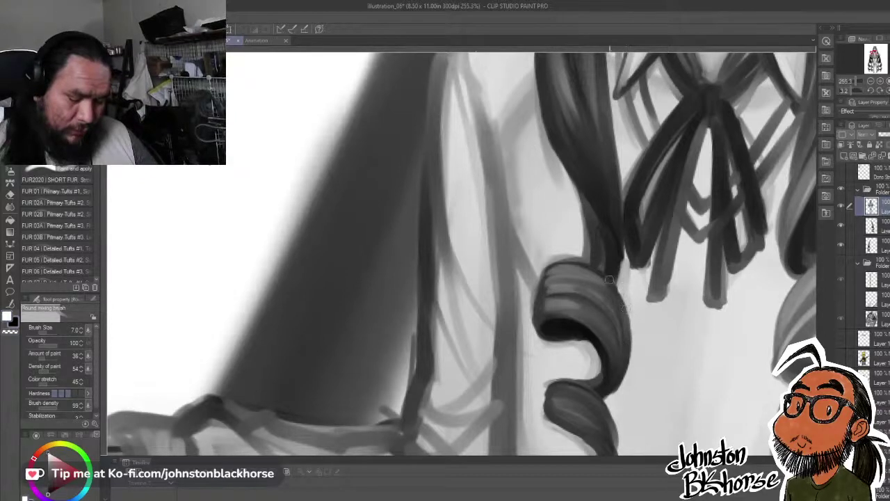
- Paint darker strands over the light base of the upper right-hand curl, following its twist
{"action": "scroll", "coordinate": [615, 278], "scroll_direction": "down", "scroll_amount": 5}
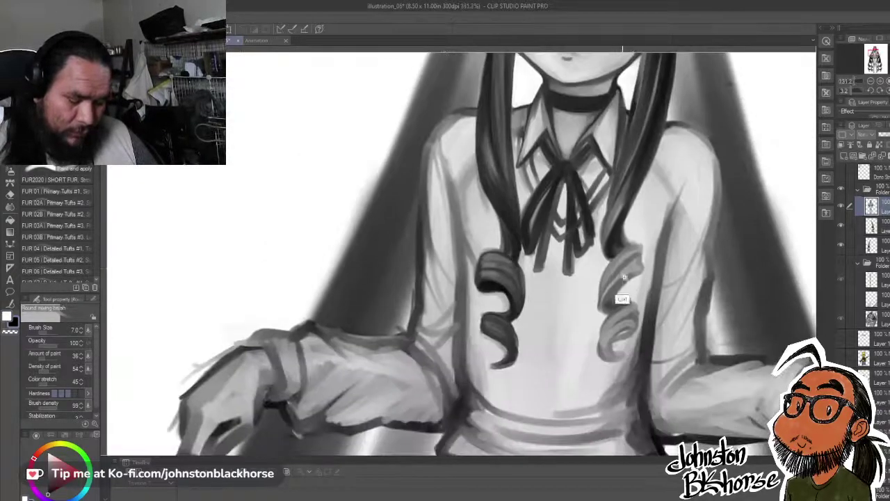
{"action": "scroll", "coordinate": [624, 277], "scroll_direction": "up", "scroll_amount": 3}
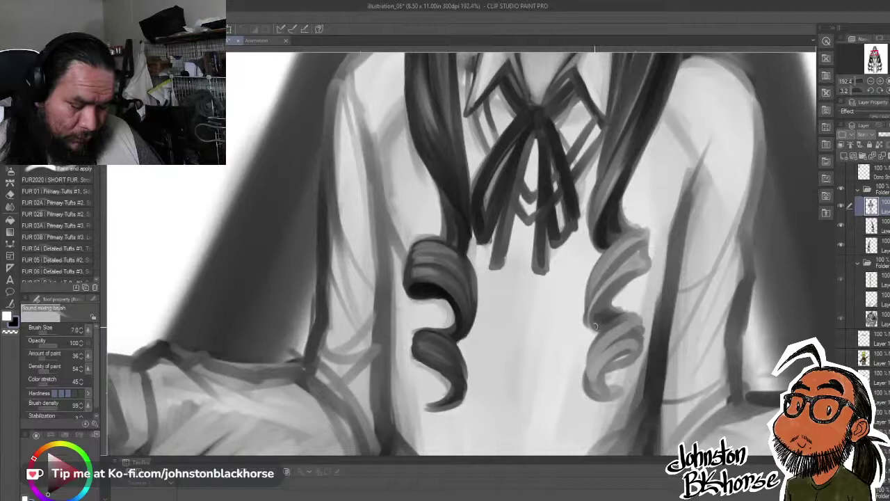
{"action": "left_click_drag", "start_coordinate": [586, 295], "coordinate": [637, 240]}
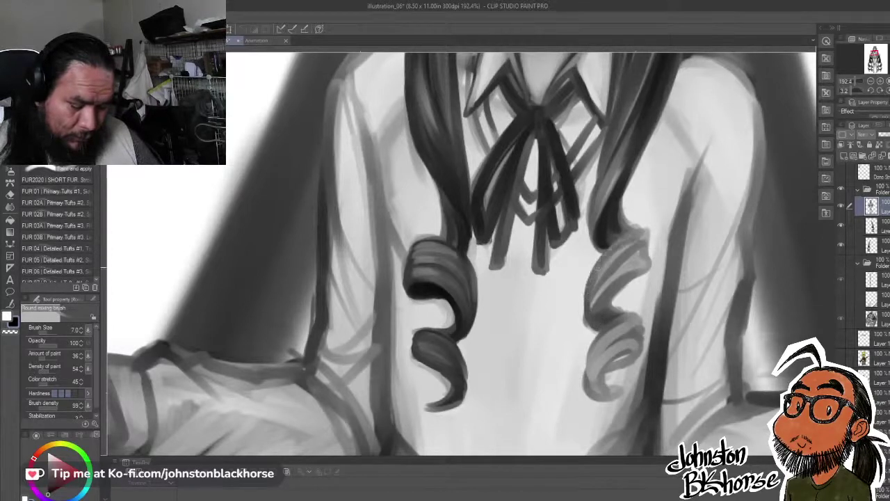
{"action": "left_click_drag", "start_coordinate": [590, 301], "coordinate": [642, 238]}
{"action": "key", "text": "x"}
{"action": "key", "text": "x"}
{"action": "mouse_move", "coordinate": [597, 307]}
{"action": "left_mouse_down"}
{"action": "mouse_move", "coordinate": [590, 295]}
{"action": "mouse_move", "coordinate": [635, 256]}
{"action": "mouse_move", "coordinate": [603, 296]}
{"action": "mouse_move", "coordinate": [631, 278]}
{"action": "left_mouse_up"}
{"action": "key", "text": "x"}
{"action": "key", "text": "x"}
{"action": "key", "text": "x"}
- Darken the upper right-hand curl's top turn and underside down to where the lower curl begins
{"action": "mouse_move", "coordinate": [598, 304]}
{"action": "left_mouse_down"}
{"action": "mouse_move", "coordinate": [642, 272]}
{"action": "mouse_move", "coordinate": [612, 291]}
{"action": "mouse_move", "coordinate": [642, 239]}
{"action": "left_mouse_up"}
{"action": "left_click_drag", "start_coordinate": [628, 252], "coordinate": [631, 283]}
{"action": "mouse_move", "coordinate": [594, 306]}
{"action": "left_mouse_down"}
{"action": "mouse_move", "coordinate": [635, 284]}
{"action": "mouse_move", "coordinate": [603, 292]}
{"action": "mouse_move", "coordinate": [625, 287]}
{"action": "mouse_move", "coordinate": [614, 279]}
{"action": "mouse_move", "coordinate": [642, 286]}
{"action": "mouse_move", "coordinate": [646, 273]}
{"action": "mouse_move", "coordinate": [647, 304]}
{"action": "left_mouse_up"}
{"action": "mouse_move", "coordinate": [597, 318]}
{"action": "left_mouse_down"}
{"action": "mouse_move", "coordinate": [647, 283]}
{"action": "mouse_move", "coordinate": [645, 291]}
{"action": "left_mouse_up"}
{"action": "mouse_move", "coordinate": [635, 298]}
{"action": "left_mouse_down"}
{"action": "mouse_move", "coordinate": [596, 315]}
{"action": "mouse_move", "coordinate": [647, 286]}
{"action": "mouse_move", "coordinate": [592, 323]}
{"action": "mouse_move", "coordinate": [649, 280]}
{"action": "mouse_move", "coordinate": [596, 318]}
{"action": "mouse_move", "coordinate": [624, 304]}
{"action": "mouse_move", "coordinate": [616, 289]}
{"action": "mouse_move", "coordinate": [603, 310]}
{"action": "mouse_move", "coordinate": [635, 297]}
{"action": "left_mouse_up"}
{"action": "key", "text": "x"}
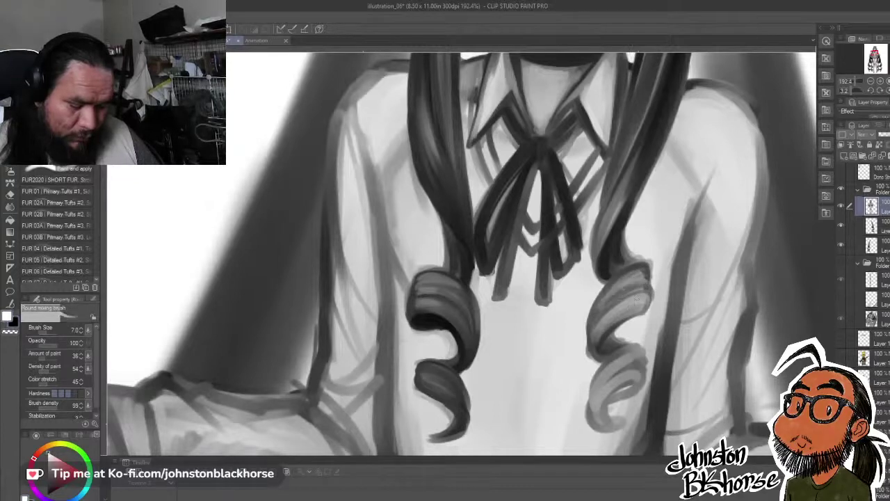
- Deepen the dark bands of the upper right-hand curl and clean up its outer contour
{"action": "mouse_move", "coordinate": [596, 334]}
{"action": "left_mouse_down"}
{"action": "mouse_move", "coordinate": [607, 309]}
{"action": "mouse_move", "coordinate": [593, 348]}
{"action": "mouse_move", "coordinate": [643, 289]}
{"action": "mouse_move", "coordinate": [641, 271]}
{"action": "mouse_move", "coordinate": [636, 297]}
{"action": "mouse_move", "coordinate": [645, 287]}
{"action": "mouse_move", "coordinate": [645, 304]}
{"action": "mouse_move", "coordinate": [592, 343]}
{"action": "mouse_move", "coordinate": [620, 319]}
{"action": "mouse_move", "coordinate": [603, 329]}
{"action": "mouse_move", "coordinate": [620, 314]}
{"action": "mouse_move", "coordinate": [611, 307]}
{"action": "mouse_move", "coordinate": [647, 292]}
{"action": "left_mouse_up"}
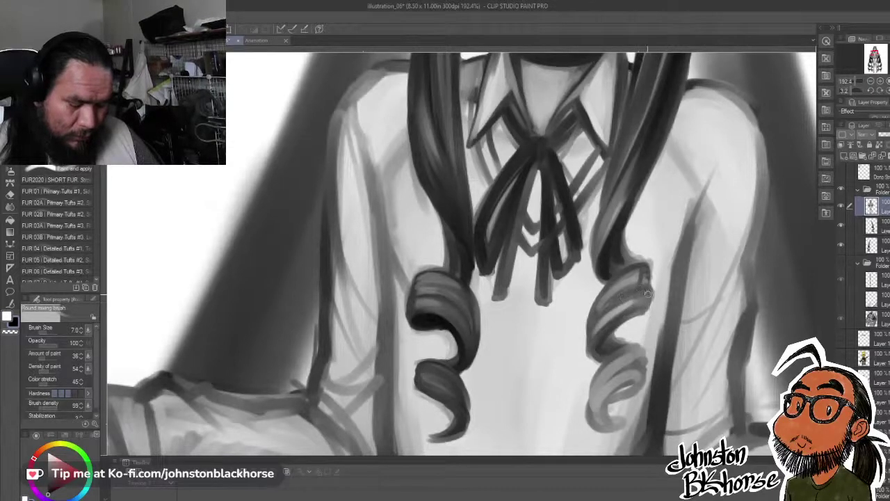
{"action": "mouse_move", "coordinate": [623, 239]}
{"action": "left_mouse_down"}
{"action": "mouse_move", "coordinate": [643, 249]}
{"action": "mouse_move", "coordinate": [630, 233]}
{"action": "mouse_move", "coordinate": [654, 281]}
{"action": "mouse_move", "coordinate": [645, 271]}
{"action": "mouse_move", "coordinate": [602, 310]}
{"action": "left_mouse_up"}
{"action": "key", "text": "x"}
{"action": "key", "text": "x"}
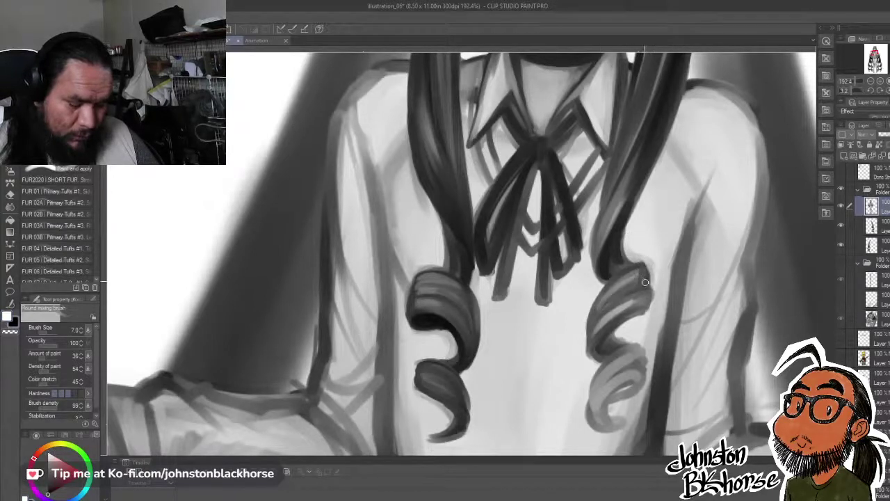
{"action": "mouse_move", "coordinate": [644, 281]}
{"action": "left_mouse_down"}
{"action": "mouse_move", "coordinate": [594, 319]}
{"action": "mouse_move", "coordinate": [647, 283]}
{"action": "mouse_move", "coordinate": [595, 326]}
{"action": "mouse_move", "coordinate": [613, 299]}
{"action": "mouse_move", "coordinate": [608, 345]}
{"action": "left_mouse_up"}
{"action": "key", "text": "x"}
{"action": "key", "text": "x"}
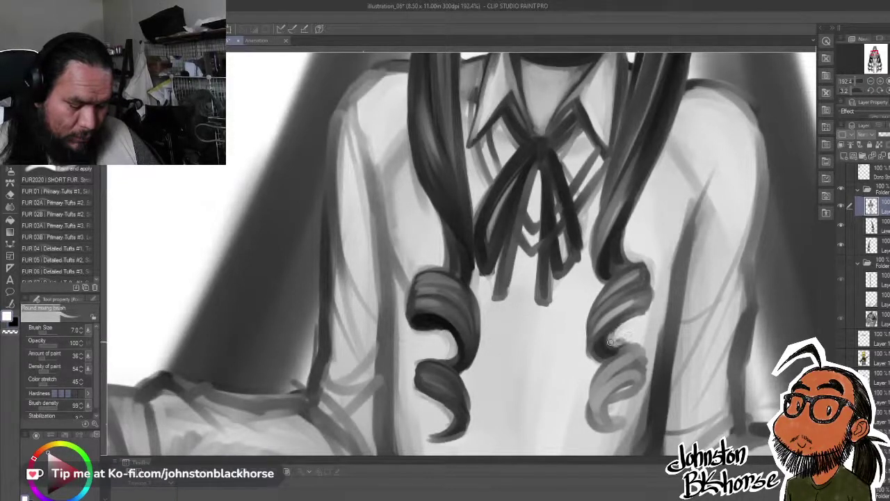
- Darken the lower rim of the upper right-hand curl and the strands of the lock leading into it
{"action": "mouse_move", "coordinate": [648, 313]}
{"action": "left_mouse_down"}
{"action": "mouse_move", "coordinate": [612, 343]}
{"action": "mouse_move", "coordinate": [647, 317]}
{"action": "mouse_move", "coordinate": [648, 306]}
{"action": "mouse_move", "coordinate": [617, 321]}
{"action": "mouse_move", "coordinate": [653, 301]}
{"action": "mouse_move", "coordinate": [649, 281]}
{"action": "left_mouse_up"}
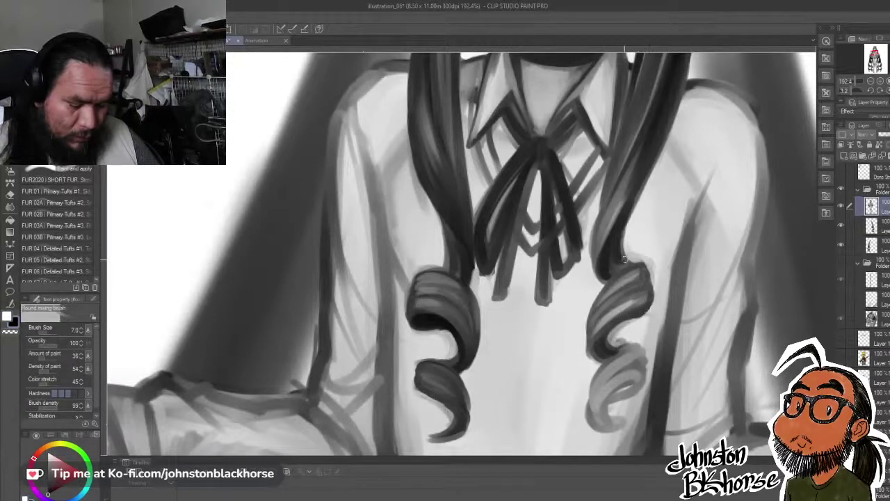
{"action": "mouse_move", "coordinate": [629, 250]}
{"action": "left_mouse_down"}
{"action": "mouse_move", "coordinate": [625, 330]}
{"action": "mouse_move", "coordinate": [606, 337]}
{"action": "mouse_move", "coordinate": [624, 312]}
{"action": "mouse_move", "coordinate": [603, 341]}
{"action": "mouse_move", "coordinate": [621, 313]}
{"action": "left_mouse_up"}
{"action": "mouse_move", "coordinate": [580, 343]}
{"action": "left_mouse_down"}
{"action": "mouse_move", "coordinate": [571, 340]}
{"action": "mouse_move", "coordinate": [583, 336]}
{"action": "mouse_move", "coordinate": [581, 327]}
{"action": "mouse_move", "coordinate": [576, 342]}
{"action": "mouse_move", "coordinate": [627, 287]}
{"action": "left_mouse_up"}
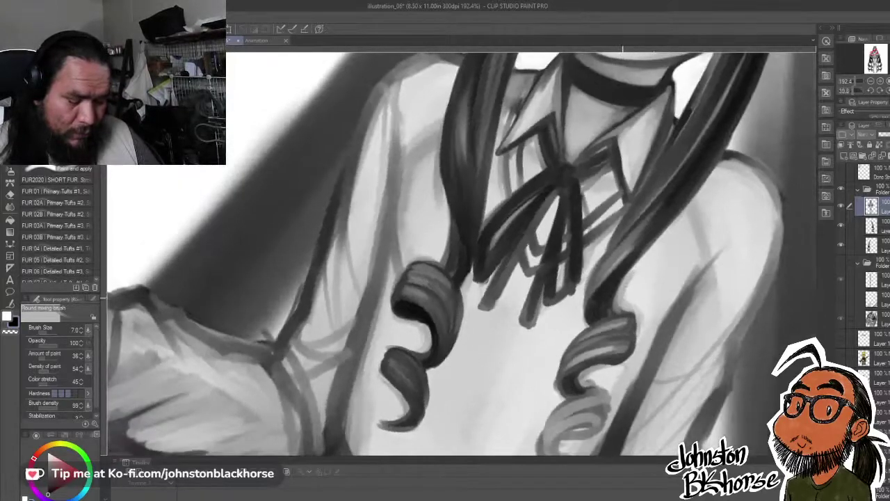
{"action": "left_click_drag", "start_coordinate": [655, 316], "coordinate": [654, 270]}
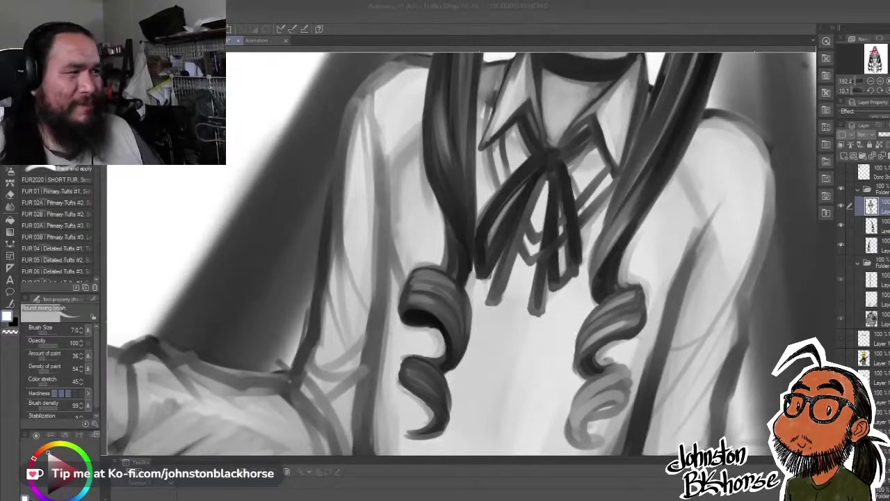
{"action": "left_click_drag", "start_coordinate": [632, 249], "coordinate": [620, 267]}
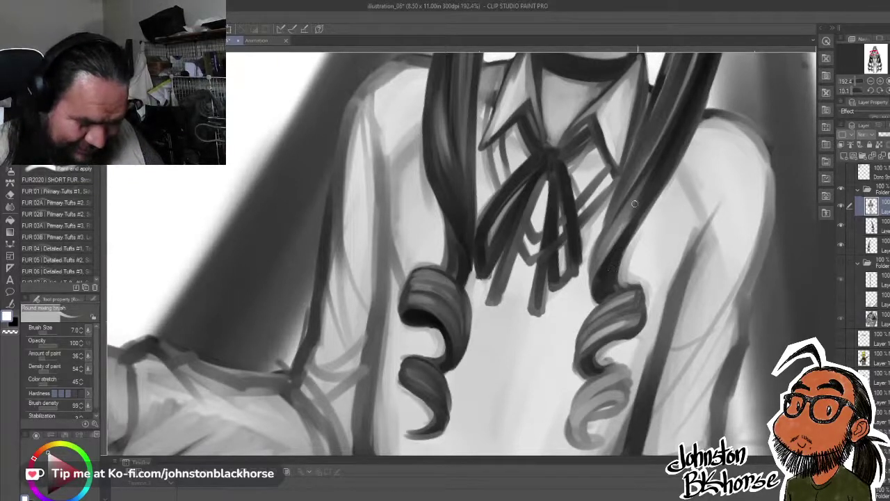
{"action": "left_click_drag", "start_coordinate": [651, 175], "coordinate": [601, 265]}
- Refine the edge of the right-hand lock and round out the outer turn of its upper curl
{"action": "key", "text": "x"}
{"action": "left_click_drag", "start_coordinate": [657, 259], "coordinate": [654, 182], "text": "shift"}
{"action": "mouse_move", "coordinate": [624, 246]}
{"action": "left_mouse_down"}
{"action": "mouse_move", "coordinate": [606, 286]}
{"action": "mouse_move", "coordinate": [637, 261]}
{"action": "mouse_move", "coordinate": [611, 293]}
{"action": "mouse_move", "coordinate": [605, 287]}
{"action": "mouse_move", "coordinate": [643, 235]}
{"action": "mouse_move", "coordinate": [651, 252]}
{"action": "left_mouse_up"}
{"action": "key", "text": "x"}
{"action": "key", "text": "x"}
{"action": "left_click_drag", "start_coordinate": [652, 290], "coordinate": [642, 231]}
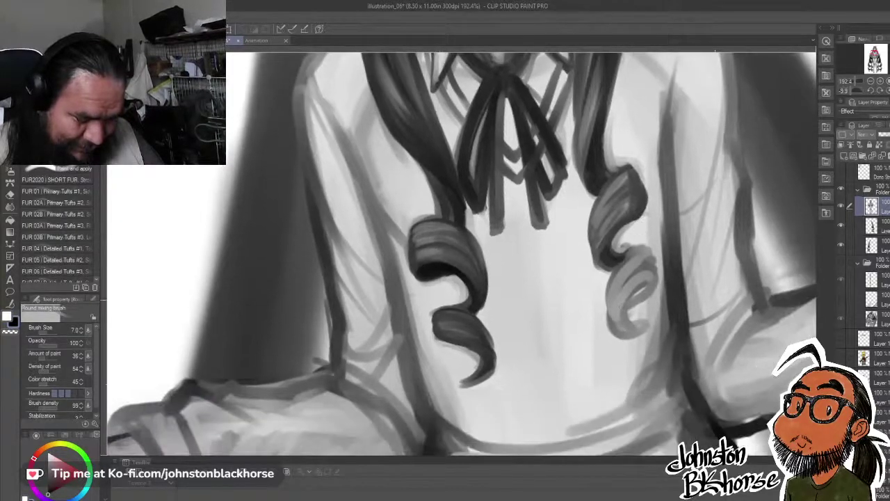
- Darken the lower right-hand curl with strands and shape its inner gap and hooked tip
{"action": "mouse_move", "coordinate": [614, 327]}
{"action": "left_mouse_down"}
{"action": "mouse_move", "coordinate": [646, 279]}
{"action": "mouse_move", "coordinate": [648, 330]}
{"action": "mouse_move", "coordinate": [629, 313]}
{"action": "mouse_move", "coordinate": [650, 326]}
{"action": "mouse_move", "coordinate": [621, 321]}
{"action": "mouse_move", "coordinate": [625, 332]}
{"action": "mouse_move", "coordinate": [628, 306]}
{"action": "mouse_move", "coordinate": [620, 315]}
{"action": "mouse_move", "coordinate": [654, 287]}
{"action": "mouse_move", "coordinate": [621, 305]}
{"action": "mouse_move", "coordinate": [648, 284]}
{"action": "mouse_move", "coordinate": [618, 296]}
{"action": "mouse_move", "coordinate": [647, 255]}
{"action": "left_mouse_up"}
{"action": "key", "text": "x"}
{"action": "key", "text": "x"}
{"action": "mouse_move", "coordinate": [615, 298]}
{"action": "left_mouse_down"}
{"action": "mouse_move", "coordinate": [644, 268]}
{"action": "mouse_move", "coordinate": [646, 286]}
{"action": "left_mouse_up"}
{"action": "mouse_move", "coordinate": [615, 327]}
{"action": "left_mouse_down"}
{"action": "mouse_move", "coordinate": [628, 300]}
{"action": "mouse_move", "coordinate": [640, 319]}
{"action": "left_mouse_up"}
{"action": "mouse_move", "coordinate": [624, 244]}
{"action": "left_mouse_down"}
{"action": "mouse_move", "coordinate": [634, 228]}
{"action": "mouse_move", "coordinate": [617, 247]}
{"action": "mouse_move", "coordinate": [649, 251]}
{"action": "mouse_move", "coordinate": [611, 303]}
{"action": "mouse_move", "coordinate": [612, 316]}
{"action": "left_mouse_up"}
{"action": "key", "text": "x"}
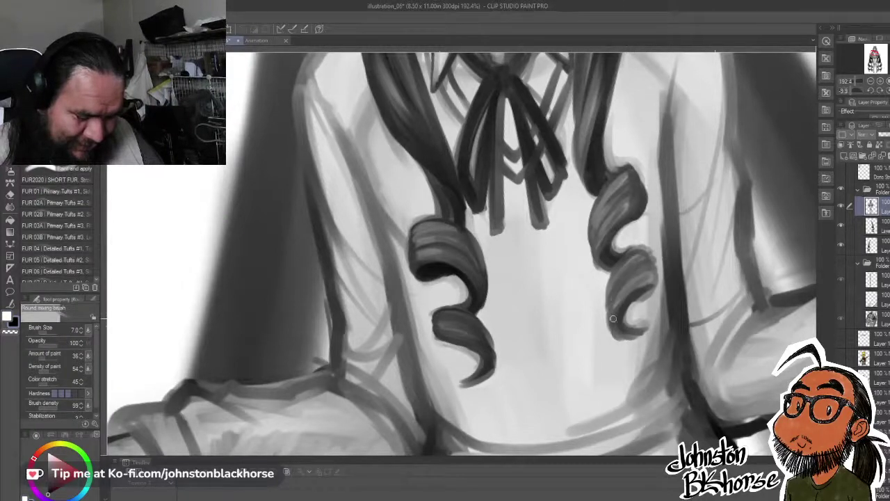
{"action": "left_click_drag", "start_coordinate": [653, 273], "coordinate": [618, 306]}
{"action": "left_click_drag", "start_coordinate": [651, 334], "coordinate": [629, 316]}
- Enlarge the brush to size 40 and blend smooth light shading down the left-hand upper sleeve
{"action": "left_click_drag", "start_coordinate": [721, 261], "coordinate": [714, 322]}
{"action": "left_click_drag", "start_coordinate": [684, 292], "coordinate": [705, 238]}
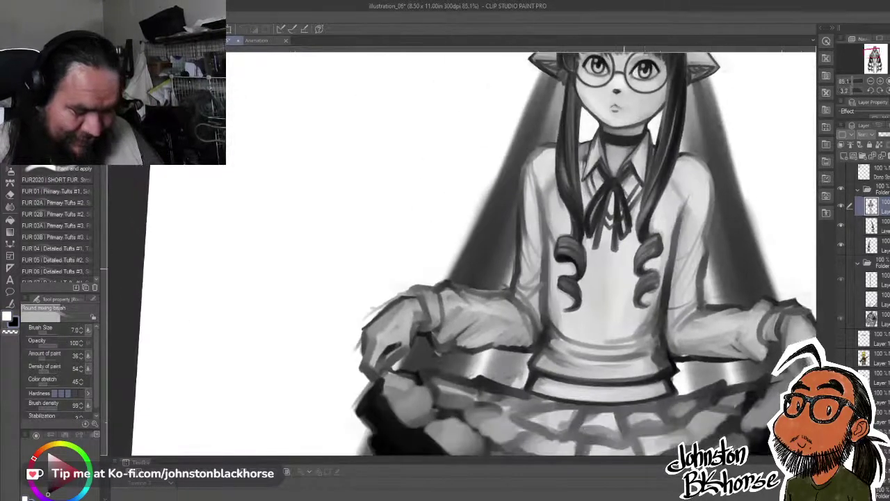
{"action": "key", "text": "bracketright"}
{"action": "key", "text": "bracketright"}
{"action": "key", "text": "bracketright"}
{"action": "key", "text": "bracketright"}
{"action": "key", "text": "bracketright"}
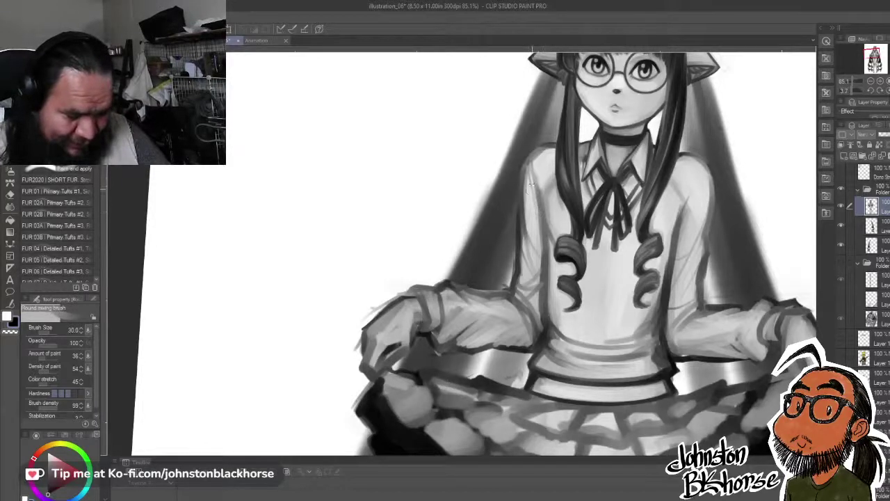
{"action": "key", "text": "bracketright"}
{"action": "key", "text": "bracketright"}
{"action": "key", "text": "bracketright"}
{"action": "key", "text": "bracketright"}
{"action": "key", "text": "bracketright"}
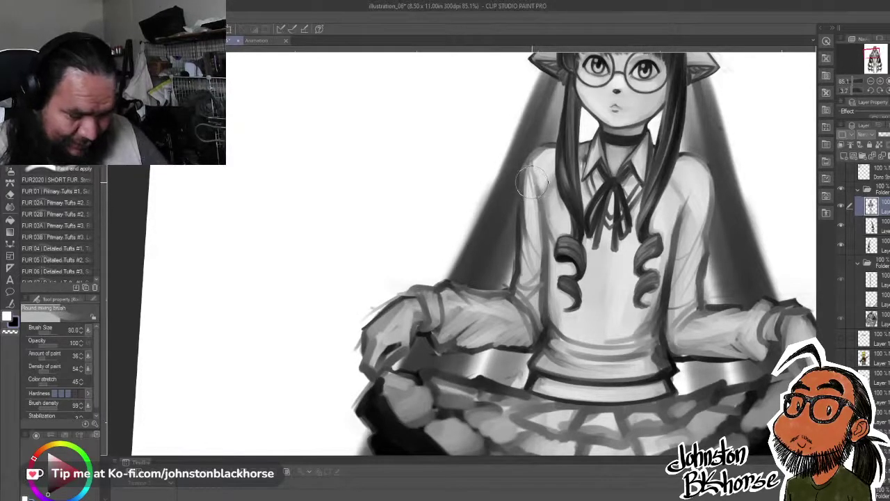
{"action": "key", "text": "bracketleft"}
{"action": "key", "text": "bracketleft"}
{"action": "key", "text": "bracketleft"}
{"action": "key", "text": "bracketleft"}
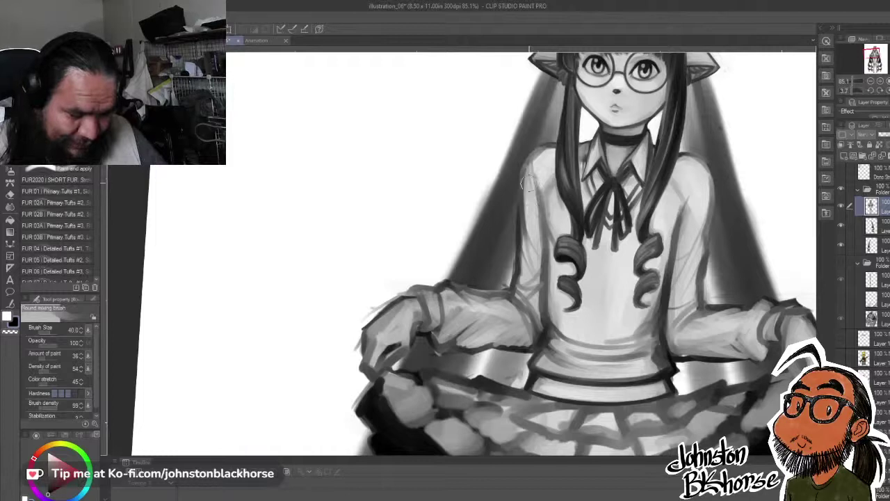
{"action": "left_click_drag", "start_coordinate": [530, 183], "coordinate": [538, 248]}
{"action": "left_click_drag", "start_coordinate": [535, 200], "coordinate": [537, 240]}
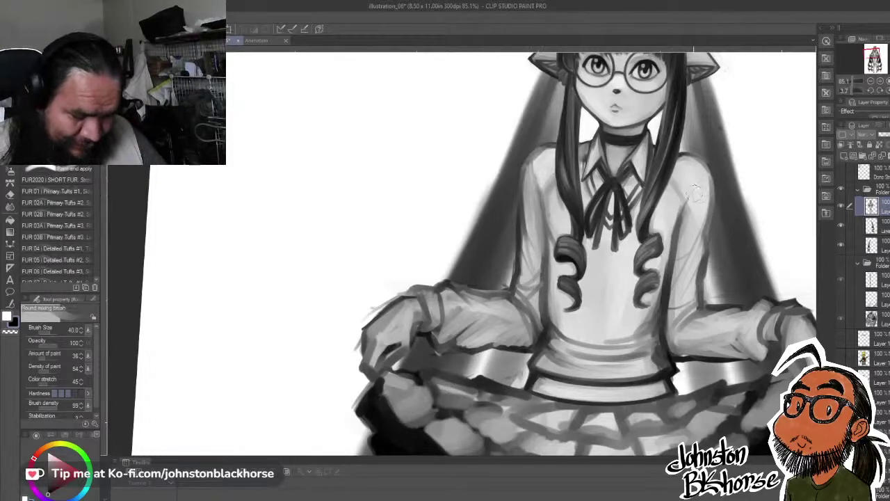
- Blend broad gray shading over the right-hand shoulder and upper sleeve, softening the sketch lines
{"action": "left_click_drag", "start_coordinate": [695, 194], "coordinate": [706, 196]}
{"action": "mouse_move", "coordinate": [679, 166]}
{"action": "left_mouse_down"}
{"action": "mouse_move", "coordinate": [655, 217]}
{"action": "mouse_move", "coordinate": [707, 189]}
{"action": "mouse_move", "coordinate": [694, 244]}
{"action": "left_mouse_up"}
{"action": "left_click_drag", "start_coordinate": [688, 206], "coordinate": [676, 232]}
{"action": "mouse_move", "coordinate": [693, 179]}
{"action": "left_mouse_down"}
{"action": "mouse_move", "coordinate": [681, 227]}
{"action": "mouse_move", "coordinate": [701, 189]}
{"action": "mouse_move", "coordinate": [672, 271]}
{"action": "left_mouse_up"}
{"action": "left_click_drag", "start_coordinate": [690, 235], "coordinate": [676, 245]}
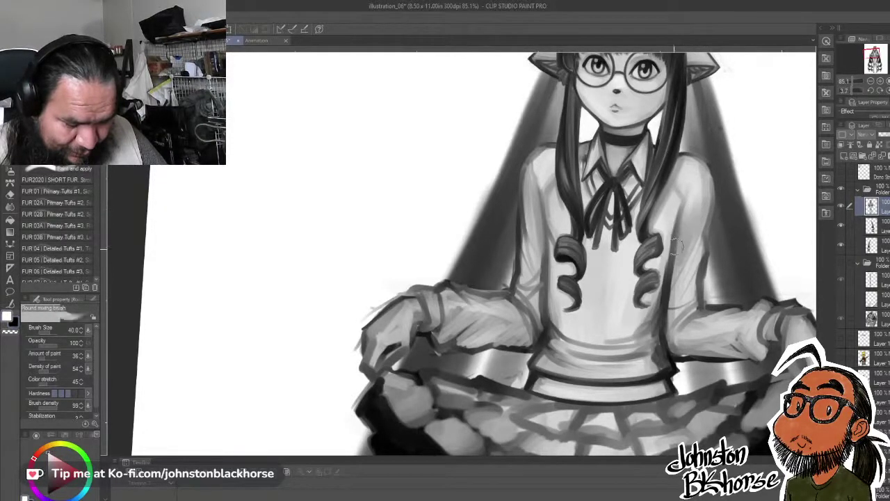
{"action": "mouse_move", "coordinate": [703, 187]}
{"action": "left_mouse_down"}
{"action": "mouse_move", "coordinate": [672, 288]}
{"action": "mouse_move", "coordinate": [678, 239]}
{"action": "mouse_move", "coordinate": [685, 237]}
{"action": "mouse_move", "coordinate": [677, 264]}
{"action": "mouse_move", "coordinate": [698, 229]}
{"action": "left_mouse_up"}
- Reduce the brush to size 30 and soften the outer edge of the right-hand upper sleeve
{"action": "key", "text": "x"}
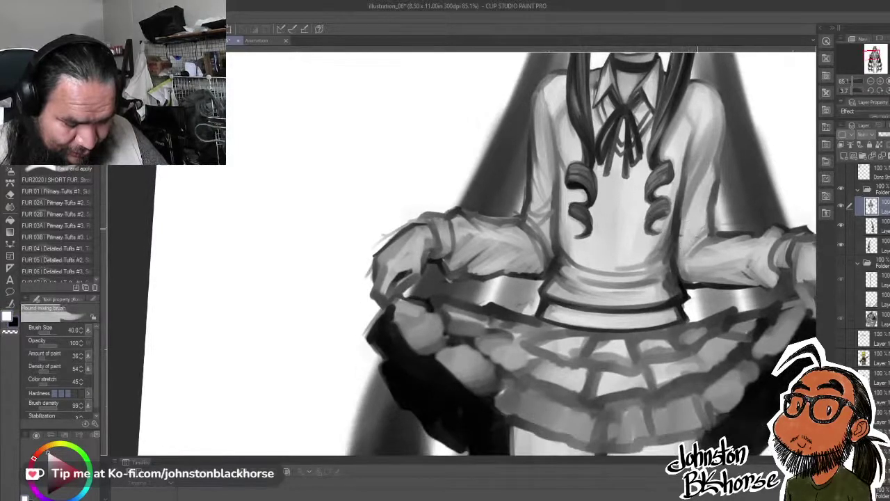
{"action": "key", "text": "x"}
{"action": "key", "text": "["}
{"action": "left_click_drag", "start_coordinate": [721, 137], "coordinate": [712, 178]}
{"action": "left_click_drag", "start_coordinate": [720, 139], "coordinate": [713, 152]}
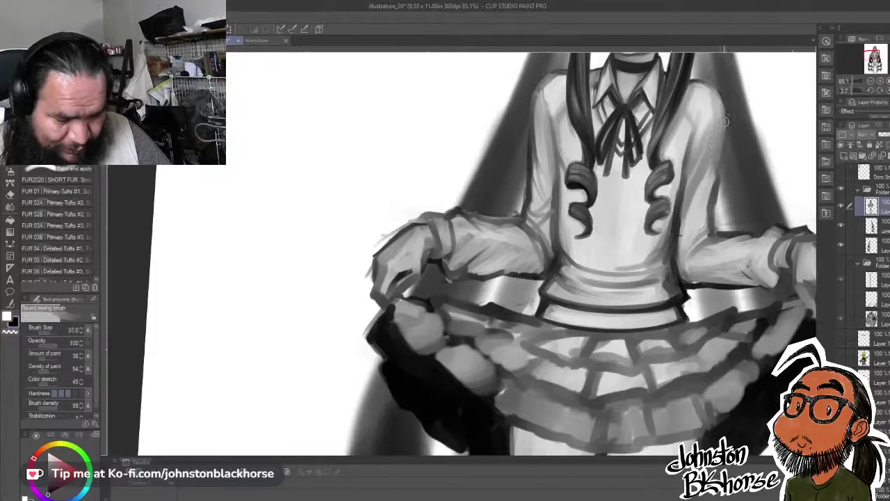
- Reduce the brush to size 12 and define the dark outline over the right-hand shoulder and upper sleeve
{"action": "key", "text": "["}
{"action": "key", "text": "["}
{"action": "key", "text": "["}
{"action": "key", "text": "["}
{"action": "key", "text": "["}
{"action": "left_click_drag", "start_coordinate": [725, 104], "coordinate": [704, 178]}
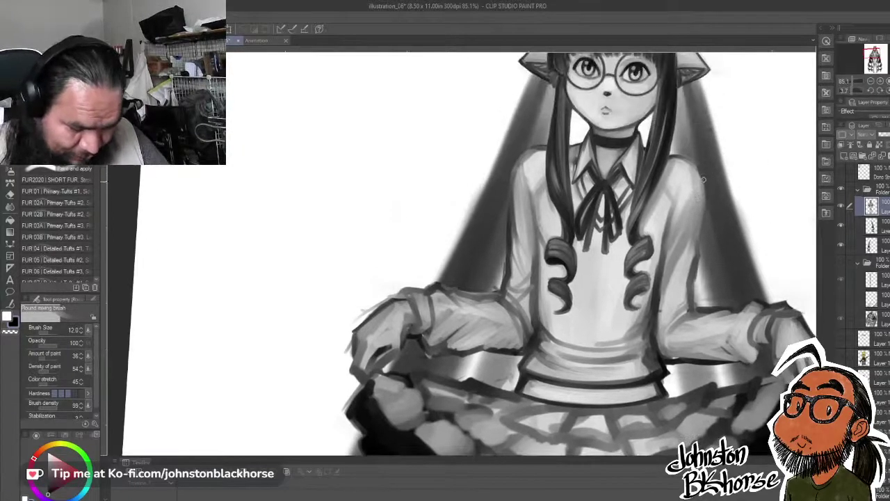
{"action": "left_click_drag", "start_coordinate": [669, 155], "coordinate": [702, 179]}
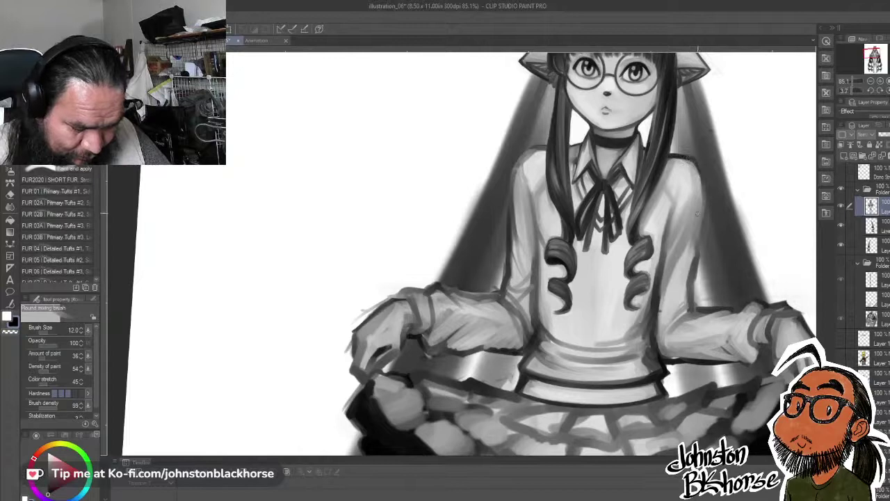
- Paint diagonal light and dark fabric folds across the right-hand sleeve above the elbow
{"action": "left_click_drag", "start_coordinate": [676, 269], "coordinate": [685, 245]}
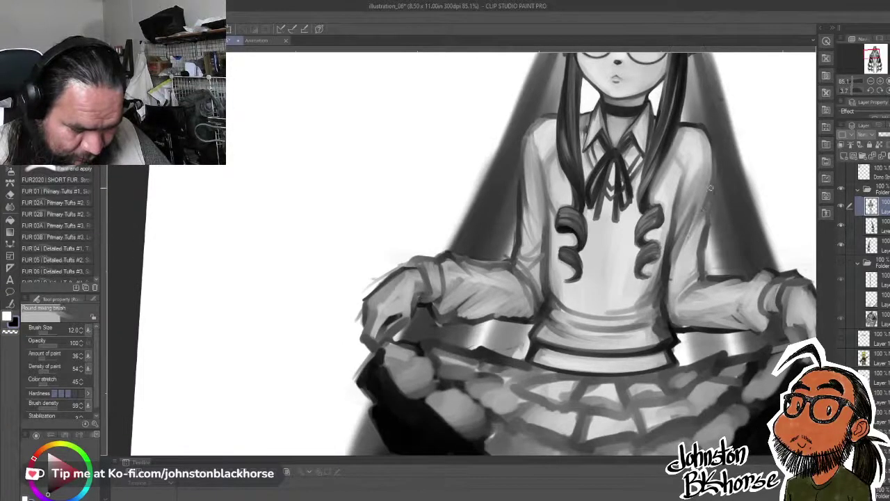
{"action": "left_click_drag", "start_coordinate": [698, 246], "coordinate": [682, 275]}
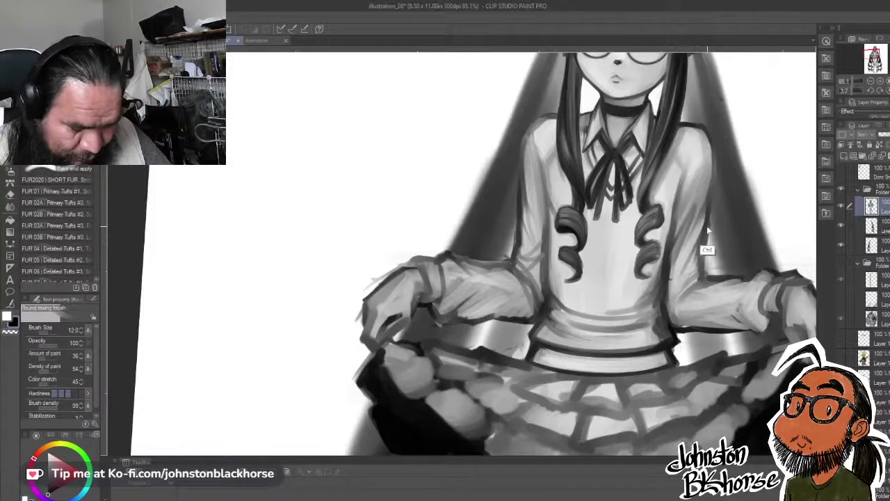
{"action": "mouse_move", "coordinate": [705, 227]}
{"action": "left_mouse_down"}
{"action": "mouse_move", "coordinate": [689, 263]}
{"action": "mouse_move", "coordinate": [697, 213]}
{"action": "mouse_move", "coordinate": [675, 254]}
{"action": "left_mouse_up"}
{"action": "key", "text": "x"}
{"action": "mouse_move", "coordinate": [698, 206]}
{"action": "left_mouse_down"}
{"action": "mouse_move", "coordinate": [681, 249]}
{"action": "mouse_move", "coordinate": [674, 242]}
{"action": "left_mouse_up"}
{"action": "left_click_drag", "start_coordinate": [698, 224], "coordinate": [677, 249]}
{"action": "key", "text": "x"}
- Refine the folds above the right-hand elbow and darken the sleeve's outer contour beside them
{"action": "key", "text": "x"}
{"action": "mouse_move", "coordinate": [704, 222]}
{"action": "left_mouse_down"}
{"action": "mouse_move", "coordinate": [684, 248]}
{"action": "mouse_move", "coordinate": [690, 235]}
{"action": "left_mouse_up"}
{"action": "mouse_move", "coordinate": [700, 235]}
{"action": "left_mouse_down"}
{"action": "mouse_move", "coordinate": [675, 258]}
{"action": "mouse_move", "coordinate": [685, 254]}
{"action": "left_mouse_up"}
{"action": "key", "text": "x"}
{"action": "mouse_move", "coordinate": [703, 231]}
{"action": "left_mouse_down"}
{"action": "mouse_move", "coordinate": [687, 261]}
{"action": "mouse_move", "coordinate": [677, 259]}
{"action": "left_mouse_up"}
{"action": "key", "text": "x"}
{"action": "left_click_drag", "start_coordinate": [705, 224], "coordinate": [705, 235]}
{"action": "left_click_drag", "start_coordinate": [706, 209], "coordinate": [706, 223]}
{"action": "left_click_drag", "start_coordinate": [710, 186], "coordinate": [699, 238]}
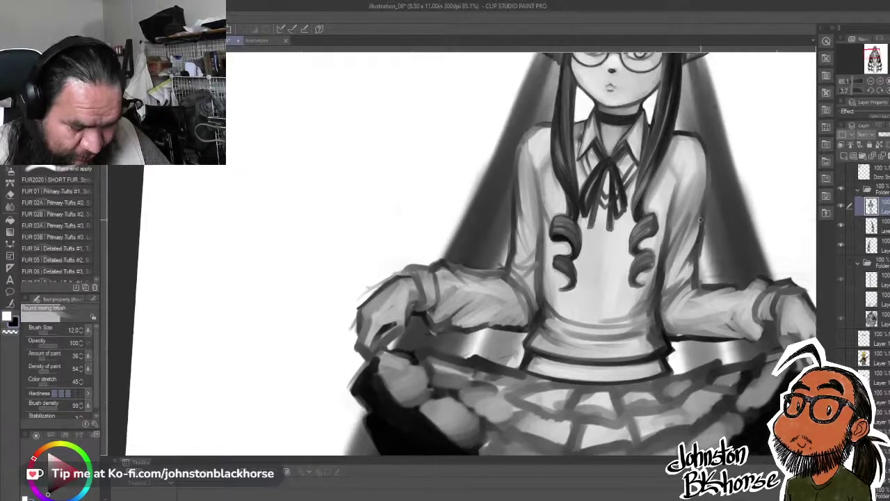
- Shape the armpit crease and shoulder folds of the right-hand sleeve with sampled gray tones
{"action": "left_click_drag", "start_coordinate": [703, 208], "coordinate": [700, 224]}
{"action": "mouse_move", "coordinate": [705, 157]}
{"action": "left_mouse_down"}
{"action": "mouse_move", "coordinate": [699, 208]}
{"action": "mouse_move", "coordinate": [670, 211]}
{"action": "left_mouse_up"}
{"action": "key", "text": "x"}
{"action": "mouse_move", "coordinate": [675, 174]}
{"action": "left_mouse_down"}
{"action": "mouse_move", "coordinate": [672, 196]}
{"action": "mouse_move", "coordinate": [678, 186]}
{"action": "left_mouse_up"}
{"action": "key", "text": "x"}
{"action": "key", "text": "x"}
{"action": "left_click", "coordinate": [671, 197], "text": "alt"}
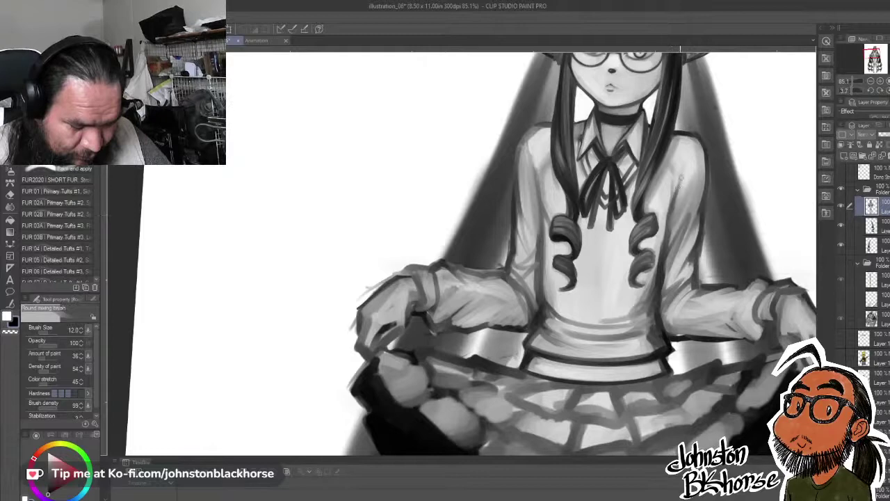
{"action": "left_click_drag", "start_coordinate": [688, 216], "coordinate": [674, 174]}
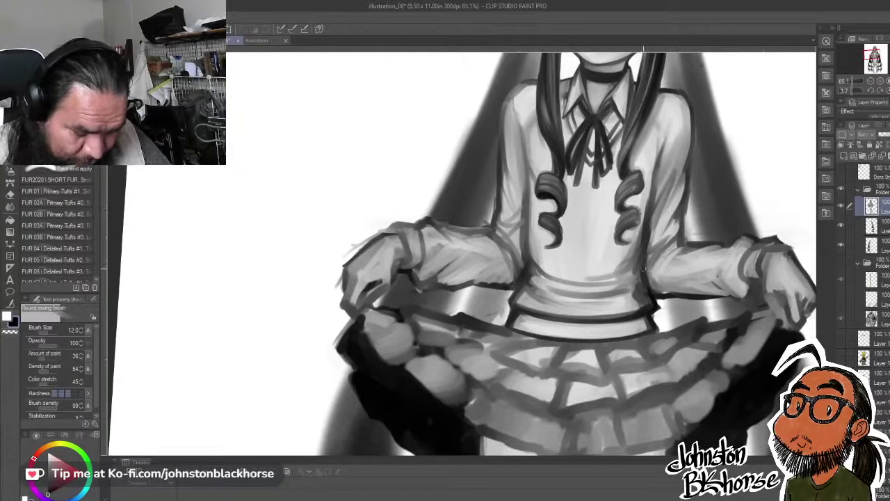
- Paint the inner elbow folds of the right-hand sleeve with sampled grays and outline the bend into the forearm
{"action": "mouse_move", "coordinate": [644, 269]}
{"action": "left_mouse_down"}
{"action": "mouse_move", "coordinate": [654, 297]}
{"action": "mouse_move", "coordinate": [666, 200]}
{"action": "left_mouse_up"}
{"action": "left_click", "coordinate": [659, 215], "text": "alt"}
{"action": "mouse_move", "coordinate": [648, 238]}
{"action": "left_mouse_down"}
{"action": "mouse_move", "coordinate": [667, 203]}
{"action": "mouse_move", "coordinate": [649, 232]}
{"action": "mouse_move", "coordinate": [654, 218]}
{"action": "left_mouse_up"}
{"action": "left_click", "coordinate": [669, 201], "text": "alt"}
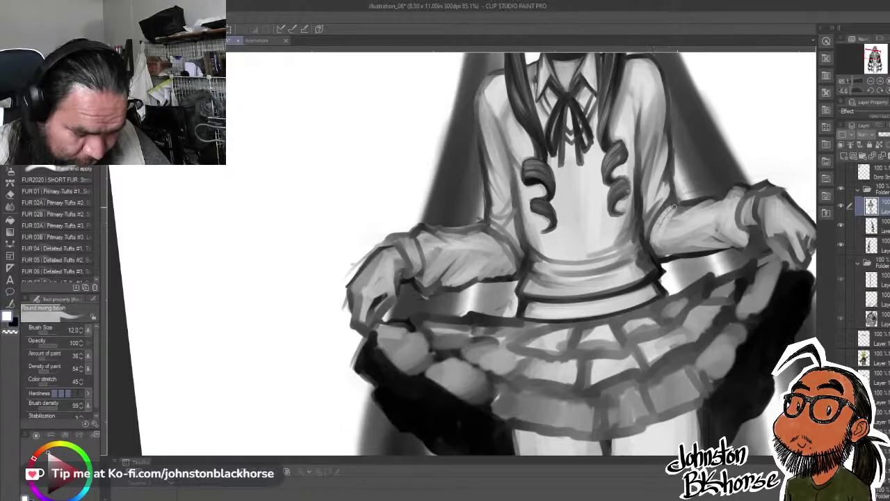
{"action": "key", "text": "x"}
{"action": "left_click_drag", "start_coordinate": [677, 206], "coordinate": [655, 235]}
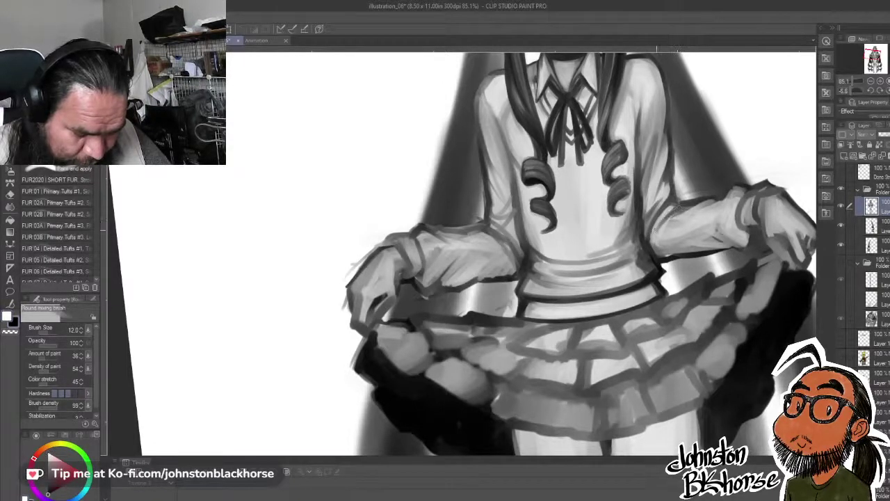
- Shade the right-hand cuff and wrist folds, sampling nearby grays to define the cuff's edges
{"action": "key", "text": "x"}
{"action": "mouse_move", "coordinate": [727, 208]}
{"action": "left_mouse_down"}
{"action": "mouse_move", "coordinate": [722, 146]}
{"action": "mouse_move", "coordinate": [715, 205]}
{"action": "mouse_move", "coordinate": [727, 167]}
{"action": "mouse_move", "coordinate": [731, 204]}
{"action": "mouse_move", "coordinate": [741, 170]}
{"action": "mouse_move", "coordinate": [742, 205]}
{"action": "left_mouse_up"}
{"action": "key", "text": "x"}
{"action": "key", "text": "x"}
{"action": "key", "text": "x"}
{"action": "key", "text": "x"}
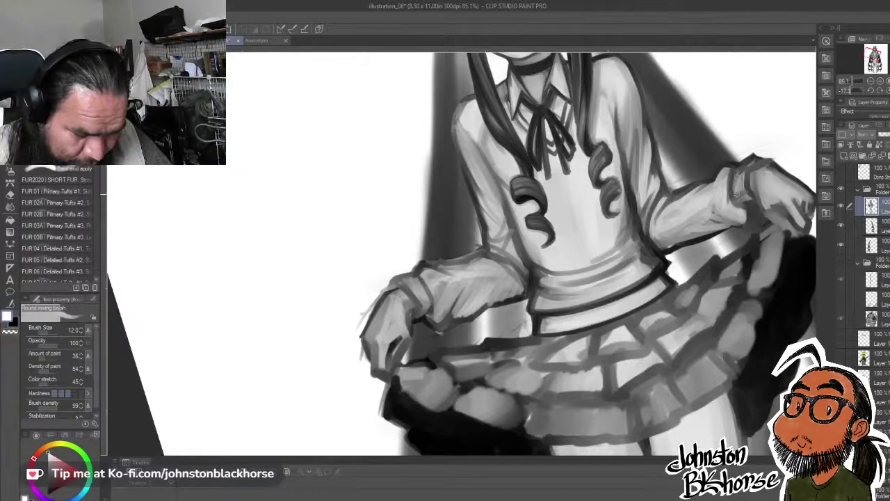
{"action": "left_click", "coordinate": [732, 190], "text": "alt"}
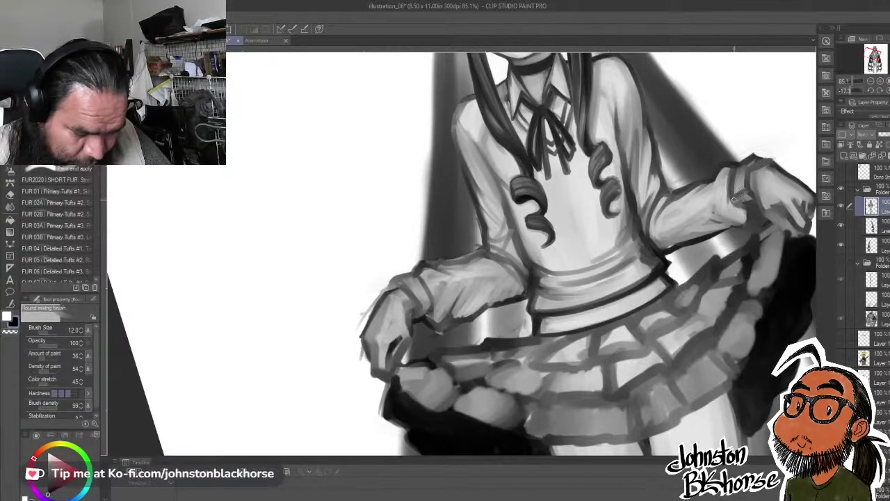
{"action": "mouse_move", "coordinate": [742, 192]}
{"action": "left_mouse_down"}
{"action": "mouse_move", "coordinate": [749, 204]}
{"action": "mouse_move", "coordinate": [718, 176]}
{"action": "mouse_move", "coordinate": [694, 187]}
{"action": "mouse_move", "coordinate": [724, 181]}
{"action": "mouse_move", "coordinate": [708, 194]}
{"action": "left_mouse_up"}
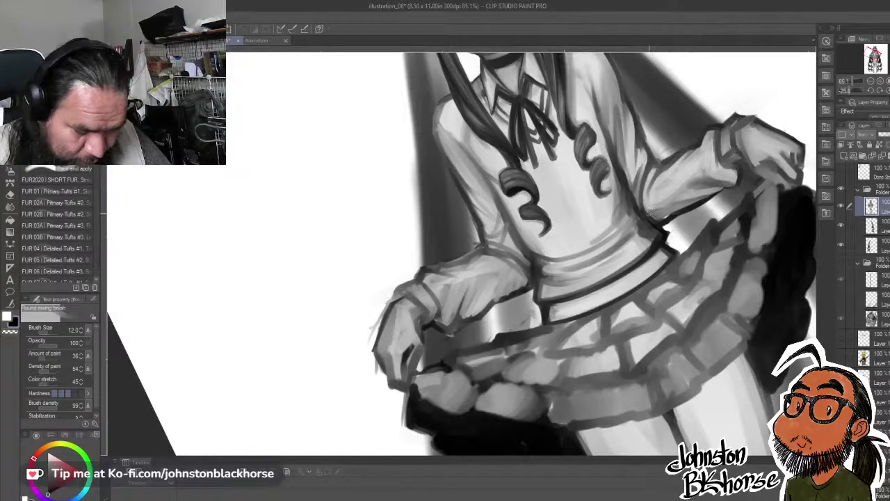
{"action": "mouse_move", "coordinate": [650, 212]}
{"action": "left_mouse_down"}
{"action": "mouse_move", "coordinate": [712, 192]}
{"action": "mouse_move", "coordinate": [702, 283]}
{"action": "mouse_move", "coordinate": [672, 248]}
{"action": "left_mouse_up"}
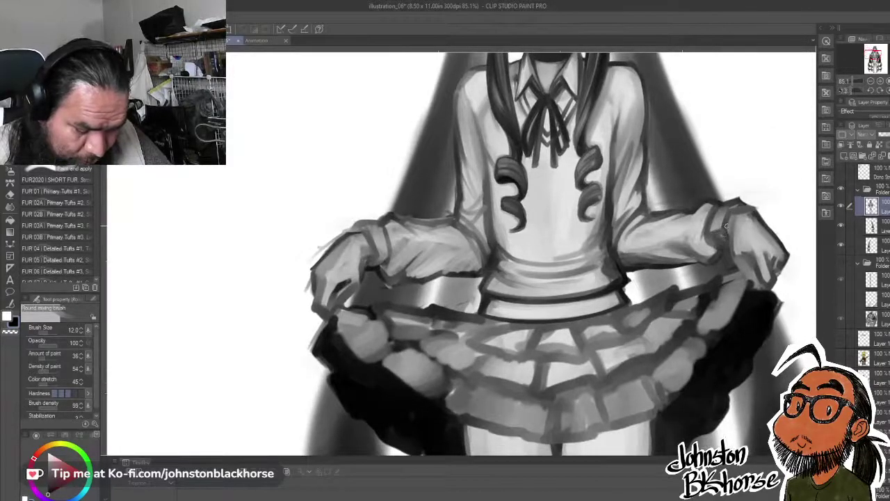
{"action": "left_click_drag", "start_coordinate": [737, 207], "coordinate": [730, 213]}
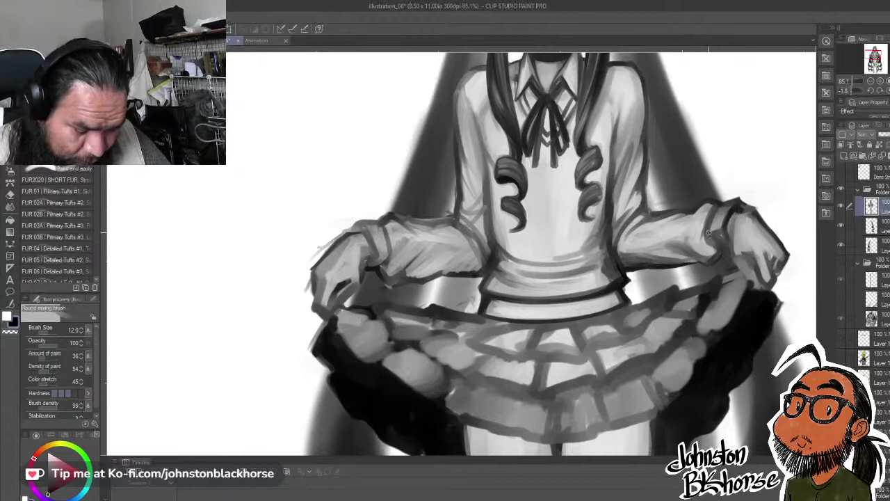
- Enlarge the brush to size 50 and blend shading down the right-hand sleeve from upper arm to elbow
{"action": "left_click_drag", "start_coordinate": [657, 232], "coordinate": [806, 292]}
{"action": "mouse_move", "coordinate": [516, 296]}
{"action": "left_mouse_down"}
{"action": "mouse_move", "coordinate": [522, 318]}
{"action": "mouse_move", "coordinate": [506, 285]}
{"action": "mouse_move", "coordinate": [602, 281]}
{"action": "mouse_move", "coordinate": [639, 312]}
{"action": "mouse_move", "coordinate": [623, 335]}
{"action": "left_mouse_up"}
{"action": "key", "text": "x"}
{"action": "key", "text": "x"}
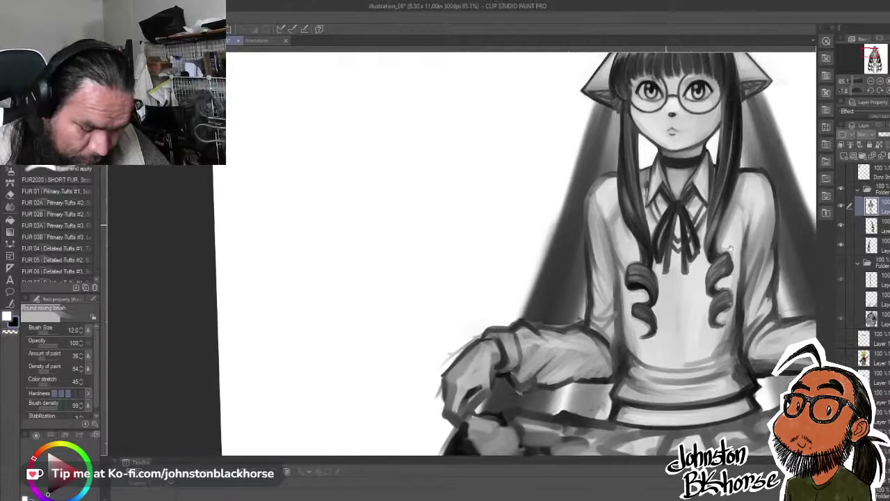
{"action": "left_click_drag", "start_coordinate": [731, 249], "coordinate": [690, 267]}
{"action": "scroll", "coordinate": [570, 345], "scroll_direction": "down", "scroll_amount": 2}
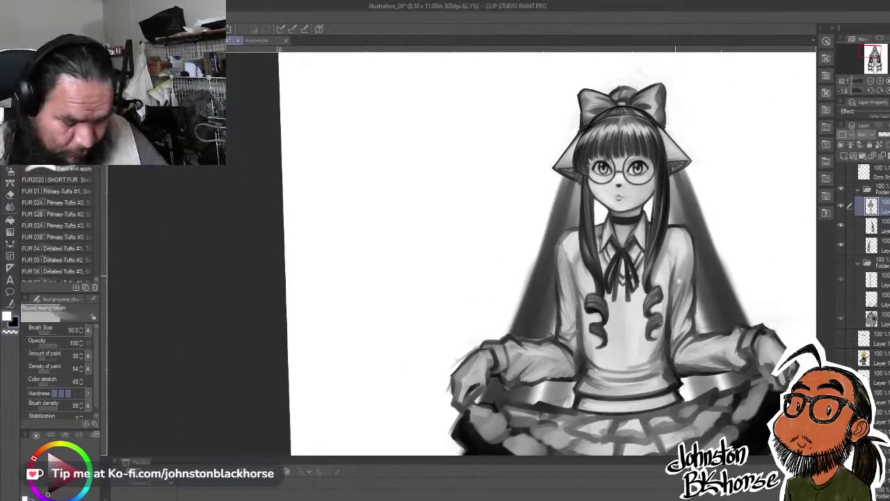
{"action": "left_click_drag", "start_coordinate": [690, 319], "coordinate": [592, 317]}
{"action": "scroll", "coordinate": [593, 317], "scroll_direction": "up", "scroll_amount": 1}
{"action": "mouse_move", "coordinate": [571, 276]}
{"action": "left_mouse_down"}
{"action": "mouse_move", "coordinate": [568, 372]}
{"action": "mouse_move", "coordinate": [559, 304]}
{"action": "mouse_move", "coordinate": [573, 377]}
{"action": "left_mouse_up"}
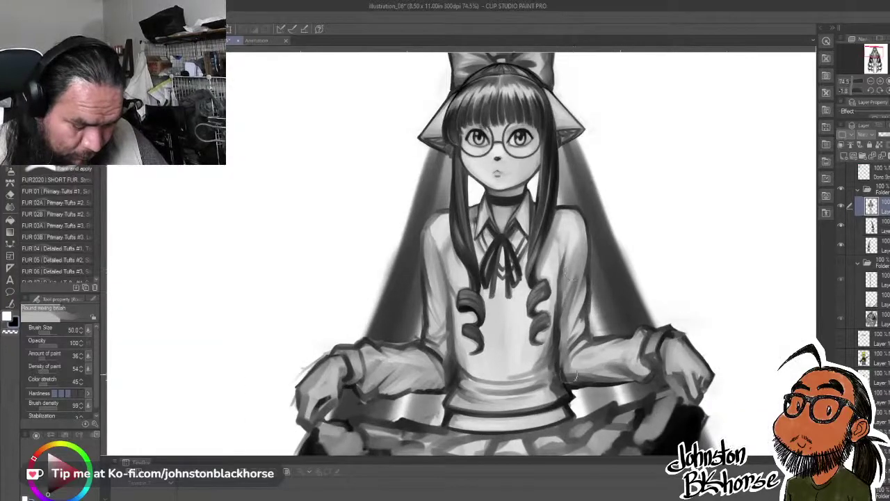
{"action": "mouse_move", "coordinate": [574, 302]}
{"action": "left_mouse_down"}
{"action": "mouse_move", "coordinate": [585, 347]}
{"action": "mouse_move", "coordinate": [582, 265]}
{"action": "mouse_move", "coordinate": [592, 342]}
{"action": "left_mouse_up"}
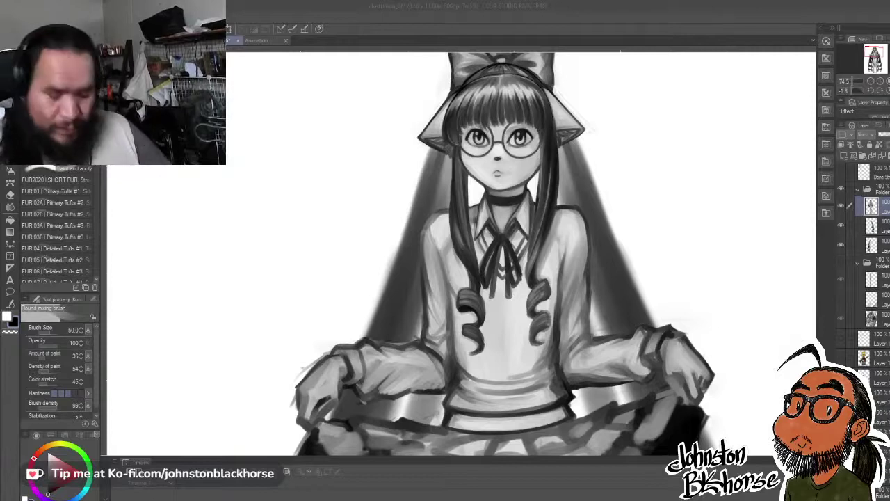
{"action": "left_click", "coordinate": [575, 309]}
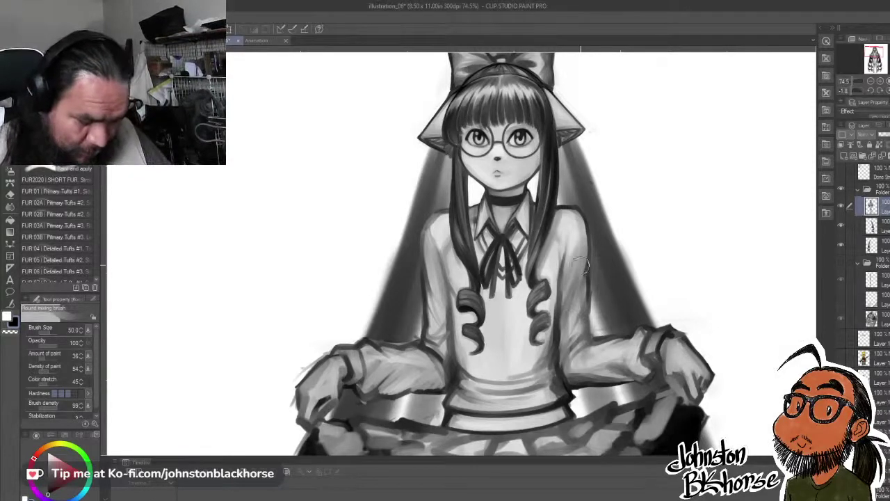
- Reduce the brush to size 17 and darken the outer contour of the right-hand sleeve down to the elbow
{"action": "key", "text": "bracketleft"}
{"action": "key", "text": "bracketleft"}
{"action": "key", "text": "bracketleft"}
{"action": "key", "text": "bracketleft"}
{"action": "key", "text": "bracketleft"}
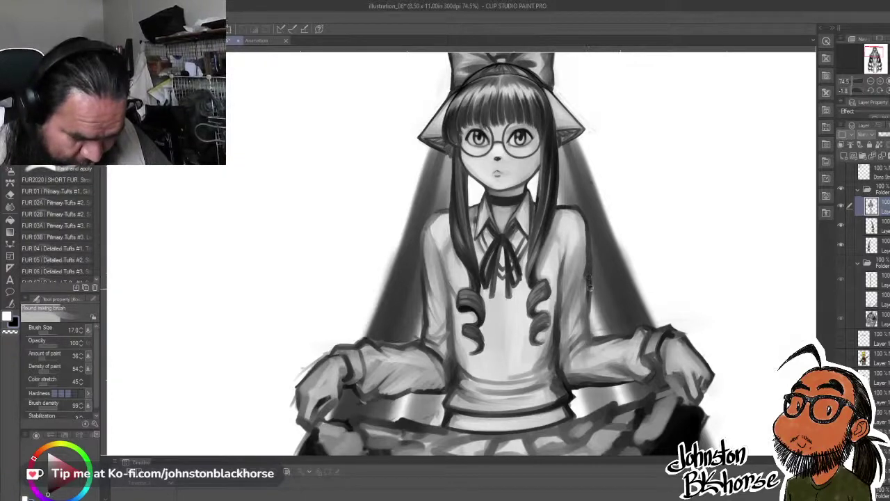
{"action": "left_click_drag", "start_coordinate": [591, 299], "coordinate": [590, 338]}
- Define the elbow crease of the right-hand sleeve and the rounded lower corner of its forearm
{"action": "key", "text": "x"}
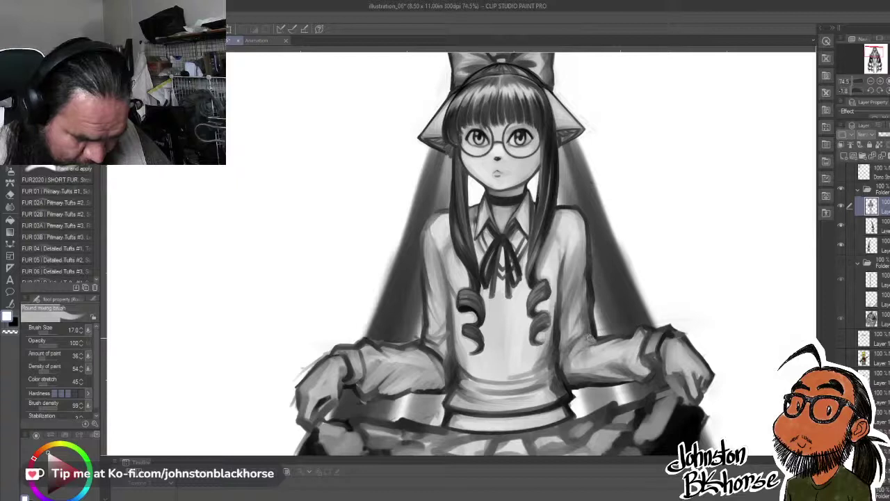
{"action": "mouse_move", "coordinate": [570, 370]}
{"action": "left_mouse_down"}
{"action": "mouse_move", "coordinate": [592, 334]}
{"action": "mouse_move", "coordinate": [565, 353]}
{"action": "mouse_move", "coordinate": [568, 344]}
{"action": "mouse_move", "coordinate": [571, 383]}
{"action": "left_mouse_up"}
{"action": "key", "text": "x"}
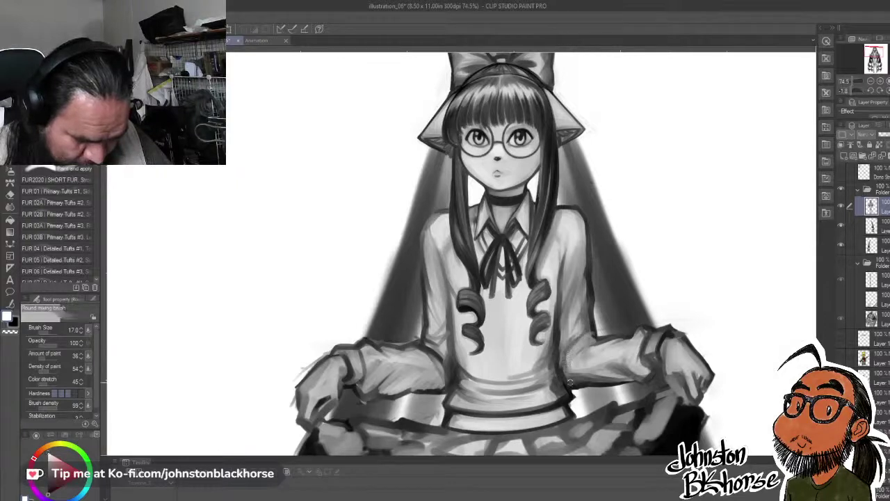
{"action": "key", "text": "x"}
{"action": "mouse_move", "coordinate": [593, 342]}
{"action": "left_mouse_down"}
{"action": "mouse_move", "coordinate": [626, 339]}
{"action": "mouse_move", "coordinate": [594, 335]}
{"action": "mouse_move", "coordinate": [622, 335]}
{"action": "mouse_move", "coordinate": [567, 354]}
{"action": "mouse_move", "coordinate": [587, 334]}
{"action": "mouse_move", "coordinate": [561, 356]}
{"action": "mouse_move", "coordinate": [560, 340]}
{"action": "mouse_move", "coordinate": [568, 341]}
{"action": "mouse_move", "coordinate": [564, 379]}
{"action": "left_mouse_up"}
{"action": "key", "text": "x"}
{"action": "key", "text": "x"}
{"action": "key", "text": "x"}
{"action": "key", "text": "x"}
- Darken the line separating the right-hand sleeve from the torso, from the armpit down to the waist
{"action": "mouse_move", "coordinate": [563, 273]}
{"action": "left_mouse_down"}
{"action": "mouse_move", "coordinate": [552, 354]}
{"action": "mouse_move", "coordinate": [550, 342]}
{"action": "mouse_move", "coordinate": [548, 358]}
{"action": "mouse_move", "coordinate": [541, 353]}
{"action": "mouse_move", "coordinate": [553, 358]}
{"action": "mouse_move", "coordinate": [560, 292]}
{"action": "mouse_move", "coordinate": [554, 354]}
{"action": "mouse_move", "coordinate": [562, 390]}
{"action": "left_mouse_up"}
{"action": "key", "text": "x"}
{"action": "key", "text": "x"}
{"action": "left_click_drag", "start_coordinate": [557, 313], "coordinate": [559, 371]}
{"action": "key", "text": "x"}
{"action": "mouse_move", "coordinate": [561, 269]}
{"action": "left_mouse_down"}
{"action": "mouse_move", "coordinate": [573, 404]}
{"action": "mouse_move", "coordinate": [573, 376]}
{"action": "left_mouse_up"}
{"action": "key", "text": "x"}
{"action": "key", "text": "x"}
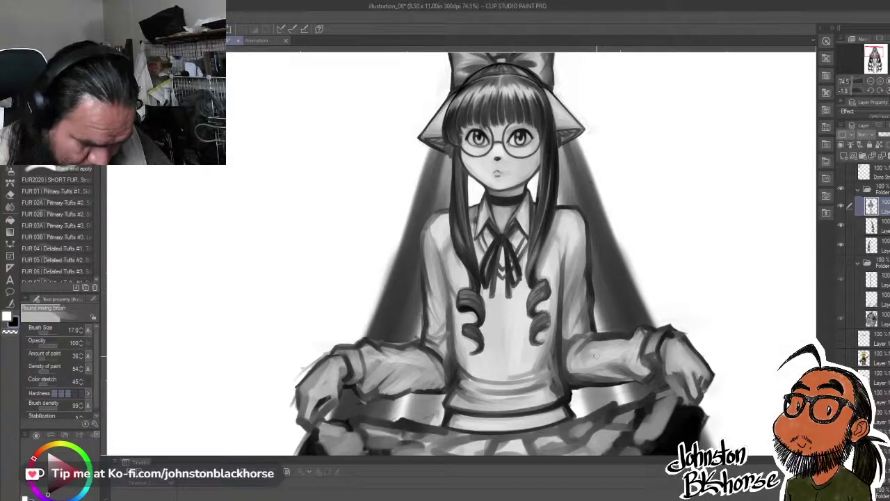
- Darken the armpit crease and fill the right-hand sleeve above the elbow with gray fold shading
{"action": "left_click_drag", "start_coordinate": [563, 275], "coordinate": [571, 238]}
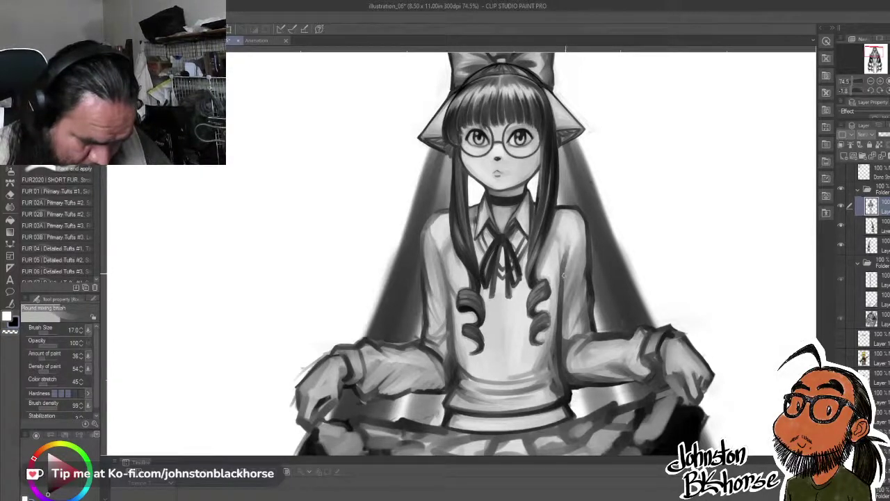
{"action": "mouse_move", "coordinate": [562, 282]}
{"action": "left_mouse_down"}
{"action": "mouse_move", "coordinate": [583, 233]}
{"action": "mouse_move", "coordinate": [563, 293]}
{"action": "mouse_move", "coordinate": [567, 334]}
{"action": "left_mouse_up"}
{"action": "mouse_move", "coordinate": [582, 292]}
{"action": "left_mouse_down"}
{"action": "mouse_move", "coordinate": [567, 343]}
{"action": "mouse_move", "coordinate": [599, 345]}
{"action": "left_mouse_up"}
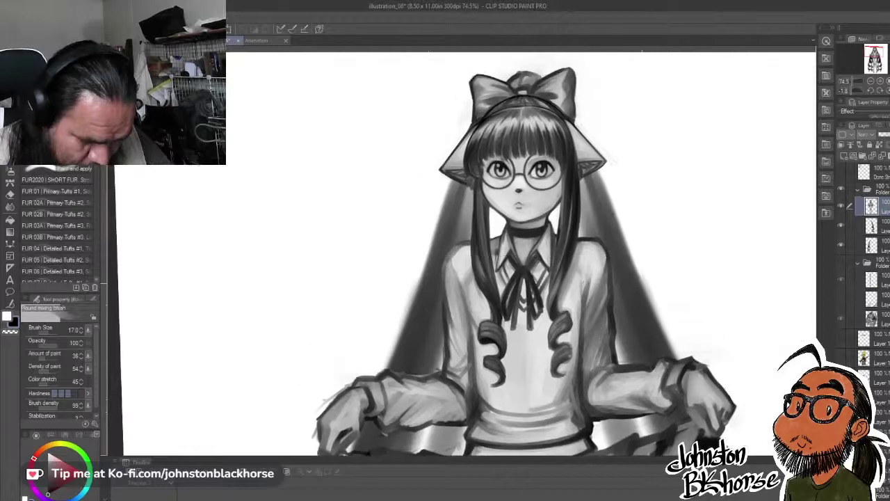
{"action": "left_click_drag", "start_coordinate": [553, 278], "coordinate": [592, 337]}
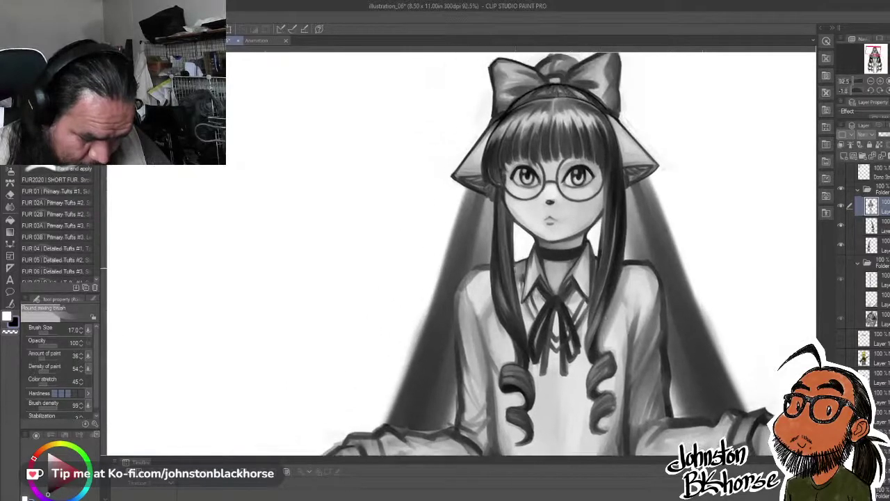
- Darken the sweater's neckline beneath the collar and around the ribbon tie
{"action": "left_click_drag", "start_coordinate": [516, 263], "coordinate": [533, 341]}
{"action": "mouse_move", "coordinate": [530, 299]}
{"action": "left_mouse_down"}
{"action": "mouse_move", "coordinate": [561, 348]}
{"action": "mouse_move", "coordinate": [550, 346]}
{"action": "mouse_move", "coordinate": [550, 318]}
{"action": "mouse_move", "coordinate": [544, 374]}
{"action": "mouse_move", "coordinate": [547, 334]}
{"action": "mouse_move", "coordinate": [546, 370]}
{"action": "mouse_move", "coordinate": [569, 334]}
{"action": "mouse_move", "coordinate": [565, 317]}
{"action": "mouse_move", "coordinate": [568, 362]}
{"action": "left_mouse_up"}
{"action": "mouse_move", "coordinate": [565, 325]}
{"action": "left_mouse_down"}
{"action": "mouse_move", "coordinate": [564, 361]}
{"action": "mouse_move", "coordinate": [566, 341]}
{"action": "mouse_move", "coordinate": [556, 345]}
{"action": "left_mouse_up"}
{"action": "left_click_drag", "start_coordinate": [583, 299], "coordinate": [558, 349]}
{"action": "mouse_move", "coordinate": [583, 305]}
{"action": "left_mouse_down"}
{"action": "mouse_move", "coordinate": [580, 353]}
{"action": "mouse_move", "coordinate": [591, 325]}
{"action": "mouse_move", "coordinate": [584, 276]}
{"action": "mouse_move", "coordinate": [574, 309]}
{"action": "left_mouse_up"}
{"action": "mouse_move", "coordinate": [583, 271]}
{"action": "left_mouse_down"}
{"action": "mouse_move", "coordinate": [577, 313]}
{"action": "mouse_move", "coordinate": [589, 252]}
{"action": "mouse_move", "coordinate": [649, 283]}
{"action": "left_mouse_up"}
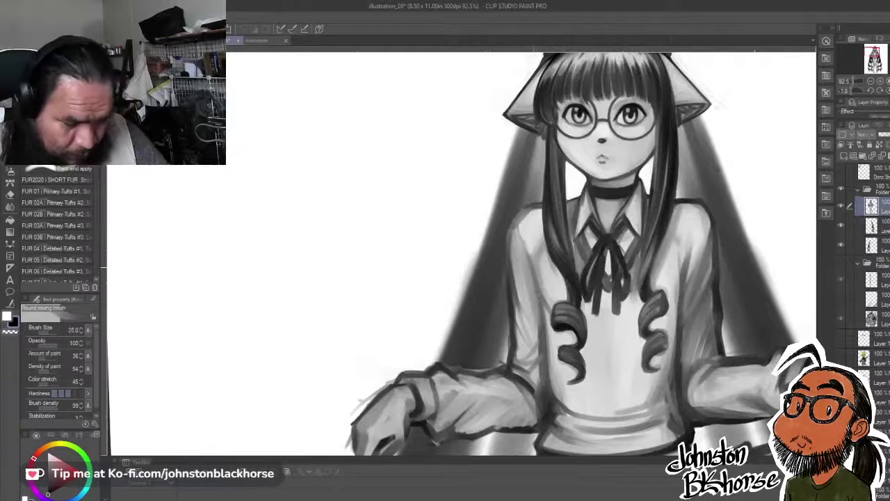
- Enlarge the brush to size 50 and lay gray shading down the left-hand upper sleeve
{"action": "key", "text": "bracketright"}
{"action": "key", "text": "bracketright"}
{"action": "key", "text": "bracketright"}
{"action": "key", "text": "bracketright"}
{"action": "key", "text": "bracketright"}
{"action": "mouse_move", "coordinate": [522, 249]}
{"action": "left_mouse_down"}
{"action": "mouse_move", "coordinate": [535, 353]}
{"action": "mouse_move", "coordinate": [520, 344]}
{"action": "mouse_move", "coordinate": [518, 367]}
{"action": "mouse_move", "coordinate": [525, 386]}
{"action": "mouse_move", "coordinate": [533, 329]}
{"action": "mouse_move", "coordinate": [535, 378]}
{"action": "mouse_move", "coordinate": [524, 389]}
{"action": "mouse_move", "coordinate": [513, 364]}
{"action": "mouse_move", "coordinate": [517, 287]}
{"action": "mouse_move", "coordinate": [513, 369]}
{"action": "mouse_move", "coordinate": [515, 256]}
{"action": "mouse_move", "coordinate": [539, 328]}
{"action": "mouse_move", "coordinate": [519, 283]}
{"action": "mouse_move", "coordinate": [537, 348]}
{"action": "mouse_move", "coordinate": [521, 316]}
{"action": "mouse_move", "coordinate": [539, 403]}
{"action": "mouse_move", "coordinate": [530, 384]}
{"action": "left_mouse_up"}
- Cover the sweater's torso and both forearms with broad mid-gray shading, keeping a lighter area down the center
{"action": "left_click_drag", "start_coordinate": [584, 379], "coordinate": [615, 167]}
{"action": "mouse_move", "coordinate": [580, 282]}
{"action": "left_mouse_down"}
{"action": "mouse_move", "coordinate": [574, 306]}
{"action": "mouse_move", "coordinate": [594, 223]}
{"action": "mouse_move", "coordinate": [590, 303]}
{"action": "mouse_move", "coordinate": [629, 282]}
{"action": "mouse_move", "coordinate": [642, 234]}
{"action": "mouse_move", "coordinate": [630, 303]}
{"action": "mouse_move", "coordinate": [622, 267]}
{"action": "mouse_move", "coordinate": [605, 337]}
{"action": "mouse_move", "coordinate": [627, 271]}
{"action": "mouse_move", "coordinate": [626, 213]}
{"action": "left_mouse_up"}
{"action": "mouse_move", "coordinate": [673, 180]}
{"action": "left_mouse_down"}
{"action": "mouse_move", "coordinate": [670, 298]}
{"action": "mouse_move", "coordinate": [478, 379]}
{"action": "left_mouse_up"}
{"action": "mouse_move", "coordinate": [618, 203]}
{"action": "left_mouse_down"}
{"action": "mouse_move", "coordinate": [604, 231]}
{"action": "mouse_move", "coordinate": [655, 161]}
{"action": "mouse_move", "coordinate": [632, 196]}
{"action": "left_mouse_up"}
{"action": "mouse_move", "coordinate": [645, 162]}
{"action": "left_mouse_down"}
{"action": "mouse_move", "coordinate": [638, 182]}
{"action": "mouse_move", "coordinate": [619, 136]}
{"action": "mouse_move", "coordinate": [636, 175]}
{"action": "mouse_move", "coordinate": [617, 139]}
{"action": "mouse_move", "coordinate": [616, 170]}
{"action": "mouse_move", "coordinate": [612, 141]}
{"action": "mouse_move", "coordinate": [608, 182]}
{"action": "mouse_move", "coordinate": [621, 148]}
{"action": "mouse_move", "coordinate": [598, 217]}
{"action": "mouse_move", "coordinate": [587, 204]}
{"action": "mouse_move", "coordinate": [597, 174]}
{"action": "mouse_move", "coordinate": [593, 233]}
{"action": "mouse_move", "coordinate": [597, 202]}
{"action": "mouse_move", "coordinate": [630, 164]}
{"action": "mouse_move", "coordinate": [606, 224]}
{"action": "mouse_move", "coordinate": [650, 164]}
{"action": "mouse_move", "coordinate": [606, 226]}
{"action": "mouse_move", "coordinate": [651, 169]}
{"action": "mouse_move", "coordinate": [625, 202]}
{"action": "mouse_move", "coordinate": [648, 159]}
{"action": "mouse_move", "coordinate": [633, 196]}
{"action": "left_mouse_up"}
{"action": "left_click_drag", "start_coordinate": [634, 219], "coordinate": [631, 290]}
{"action": "mouse_move", "coordinate": [376, 416]}
{"action": "left_mouse_down"}
{"action": "mouse_move", "coordinate": [529, 318]}
{"action": "mouse_move", "coordinate": [541, 323]}
{"action": "mouse_move", "coordinate": [551, 312]}
{"action": "mouse_move", "coordinate": [537, 301]}
{"action": "mouse_move", "coordinate": [601, 278]}
{"action": "mouse_move", "coordinate": [562, 265]}
{"action": "mouse_move", "coordinate": [640, 319]}
{"action": "mouse_move", "coordinate": [615, 364]}
{"action": "left_mouse_up"}
{"action": "mouse_move", "coordinate": [575, 187]}
{"action": "left_mouse_down"}
{"action": "mouse_move", "coordinate": [573, 253]}
{"action": "mouse_move", "coordinate": [570, 183]}
{"action": "mouse_move", "coordinate": [561, 179]}
{"action": "mouse_move", "coordinate": [568, 165]}
{"action": "mouse_move", "coordinate": [579, 176]}
{"action": "mouse_move", "coordinate": [583, 169]}
{"action": "mouse_move", "coordinate": [564, 198]}
{"action": "mouse_move", "coordinate": [579, 182]}
{"action": "mouse_move", "coordinate": [588, 196]}
{"action": "mouse_move", "coordinate": [591, 176]}
{"action": "left_mouse_up"}
{"action": "mouse_move", "coordinate": [582, 220]}
{"action": "left_mouse_down"}
{"action": "mouse_move", "coordinate": [592, 255]}
{"action": "mouse_move", "coordinate": [608, 252]}
{"action": "mouse_move", "coordinate": [587, 290]}
{"action": "mouse_move", "coordinate": [587, 266]}
{"action": "mouse_move", "coordinate": [589, 298]}
{"action": "mouse_move", "coordinate": [610, 292]}
{"action": "mouse_move", "coordinate": [594, 294]}
{"action": "mouse_move", "coordinate": [589, 316]}
{"action": "mouse_move", "coordinate": [594, 336]}
{"action": "mouse_move", "coordinate": [606, 319]}
{"action": "mouse_move", "coordinate": [590, 338]}
{"action": "mouse_move", "coordinate": [603, 366]}
{"action": "mouse_move", "coordinate": [606, 354]}
{"action": "mouse_move", "coordinate": [565, 310]}
{"action": "mouse_move", "coordinate": [571, 317]}
{"action": "mouse_move", "coordinate": [582, 297]}
{"action": "mouse_move", "coordinate": [576, 317]}
{"action": "mouse_move", "coordinate": [587, 322]}
{"action": "mouse_move", "coordinate": [580, 265]}
{"action": "mouse_move", "coordinate": [579, 300]}
{"action": "mouse_move", "coordinate": [539, 344]}
{"action": "mouse_move", "coordinate": [571, 366]}
{"action": "mouse_move", "coordinate": [537, 355]}
{"action": "mouse_move", "coordinate": [629, 356]}
{"action": "mouse_move", "coordinate": [554, 357]}
{"action": "mouse_move", "coordinate": [642, 343]}
{"action": "mouse_move", "coordinate": [592, 353]}
{"action": "mouse_move", "coordinate": [578, 345]}
{"action": "mouse_move", "coordinate": [642, 351]}
{"action": "mouse_move", "coordinate": [567, 329]}
{"action": "mouse_move", "coordinate": [629, 341]}
{"action": "left_mouse_up"}
{"action": "mouse_move", "coordinate": [583, 227]}
{"action": "left_mouse_down"}
{"action": "mouse_move", "coordinate": [586, 236]}
{"action": "mouse_move", "coordinate": [588, 215]}
{"action": "mouse_move", "coordinate": [580, 263]}
{"action": "mouse_move", "coordinate": [592, 324]}
{"action": "mouse_move", "coordinate": [604, 337]}
{"action": "mouse_move", "coordinate": [593, 315]}
{"action": "mouse_move", "coordinate": [599, 335]}
{"action": "mouse_move", "coordinate": [614, 337]}
{"action": "mouse_move", "coordinate": [606, 329]}
{"action": "mouse_move", "coordinate": [622, 220]}
{"action": "mouse_move", "coordinate": [630, 323]}
{"action": "mouse_move", "coordinate": [639, 209]}
{"action": "mouse_move", "coordinate": [636, 281]}
{"action": "mouse_move", "coordinate": [626, 299]}
{"action": "mouse_move", "coordinate": [619, 230]}
{"action": "mouse_move", "coordinate": [636, 261]}
{"action": "mouse_move", "coordinate": [625, 300]}
{"action": "mouse_move", "coordinate": [637, 330]}
{"action": "mouse_move", "coordinate": [633, 306]}
{"action": "mouse_move", "coordinate": [651, 299]}
{"action": "mouse_move", "coordinate": [611, 327]}
{"action": "left_mouse_up"}
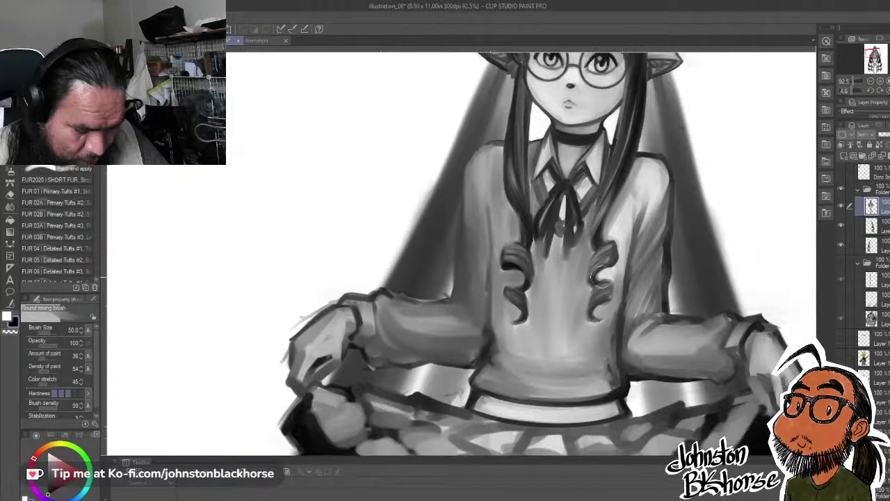
- Blend the same mid-gray over the right-hand shoulder and upper sleeve to match the rest of the sweater
{"action": "mouse_move", "coordinate": [602, 280]}
{"action": "left_mouse_down"}
{"action": "mouse_move", "coordinate": [623, 265]}
{"action": "mouse_move", "coordinate": [622, 222]}
{"action": "mouse_move", "coordinate": [608, 240]}
{"action": "mouse_move", "coordinate": [628, 185]}
{"action": "mouse_move", "coordinate": [621, 244]}
{"action": "mouse_move", "coordinate": [646, 160]}
{"action": "mouse_move", "coordinate": [629, 230]}
{"action": "mouse_move", "coordinate": [649, 165]}
{"action": "mouse_move", "coordinate": [640, 220]}
{"action": "mouse_move", "coordinate": [650, 191]}
{"action": "mouse_move", "coordinate": [631, 247]}
{"action": "mouse_move", "coordinate": [665, 182]}
{"action": "mouse_move", "coordinate": [647, 220]}
{"action": "mouse_move", "coordinate": [659, 171]}
{"action": "mouse_move", "coordinate": [660, 209]}
{"action": "left_mouse_up"}
{"action": "mouse_move", "coordinate": [644, 272]}
{"action": "left_mouse_down"}
{"action": "mouse_move", "coordinate": [647, 210]}
{"action": "mouse_move", "coordinate": [635, 262]}
{"action": "mouse_move", "coordinate": [657, 233]}
{"action": "left_mouse_up"}
{"action": "left_click_drag", "start_coordinate": [583, 241], "coordinate": [661, 306]}
{"action": "left_click_drag", "start_coordinate": [550, 293], "coordinate": [541, 251]}
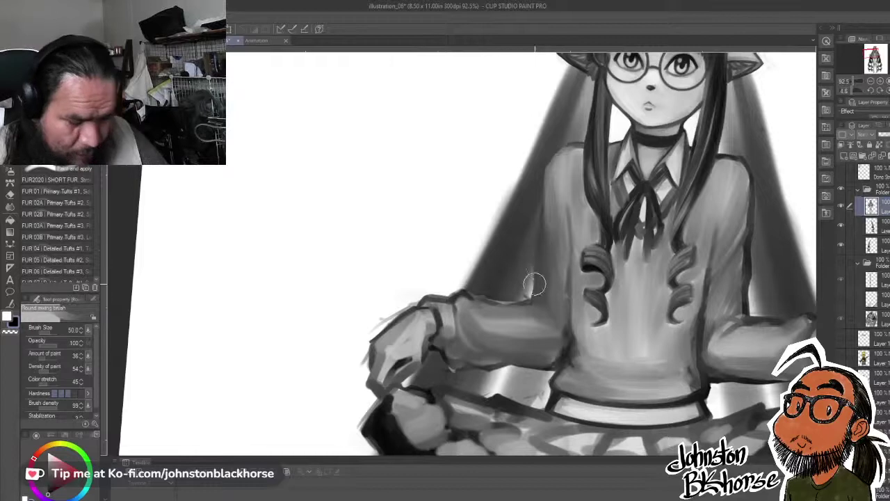
- Reduce the brush to size 15 and redraw the dark outer contour of the left-hand sleeve
{"action": "key", "text": "bracketleft"}
{"action": "key", "text": "bracketleft"}
{"action": "key", "text": "bracketleft"}
{"action": "key", "text": "bracketleft"}
{"action": "key", "text": "bracketleft"}
{"action": "key", "text": "bracketleft"}
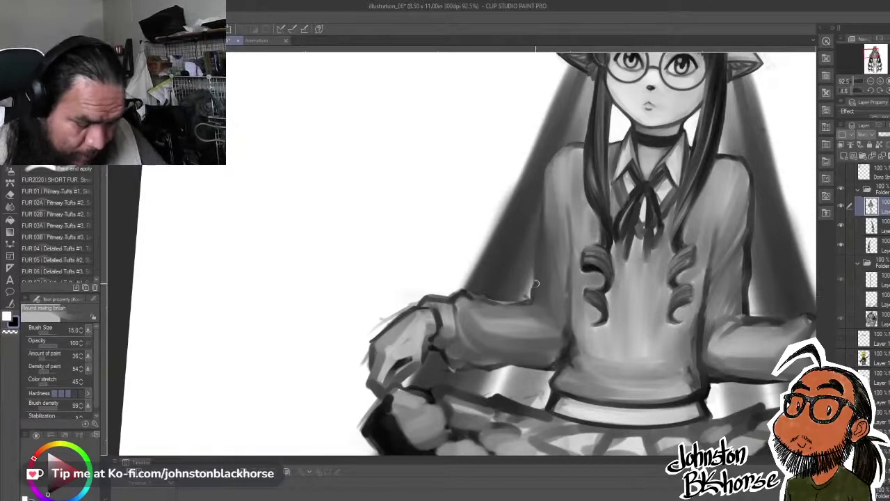
{"action": "mouse_move", "coordinate": [545, 234]}
{"action": "left_mouse_down"}
{"action": "mouse_move", "coordinate": [550, 298]}
{"action": "mouse_move", "coordinate": [545, 254]}
{"action": "left_mouse_up"}
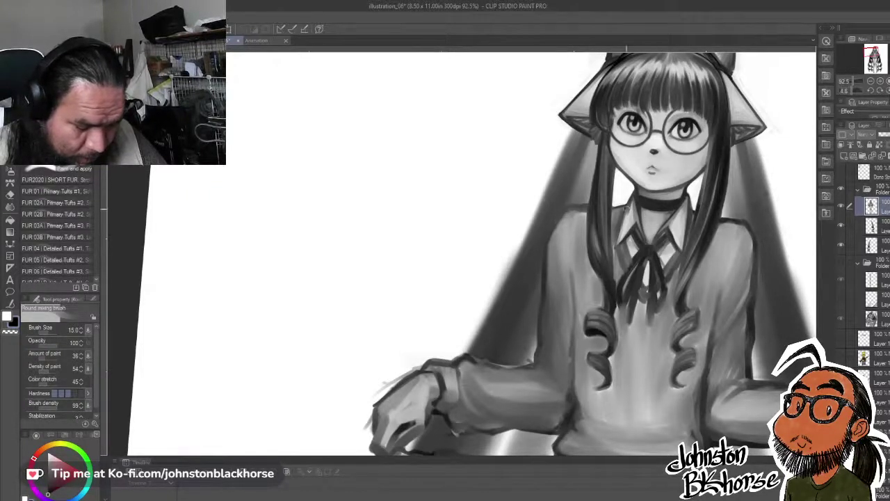
- Sharpen the dark outline around the right-hand shoulder and upper sleeve
{"action": "mouse_move", "coordinate": [690, 208]}
{"action": "left_mouse_down"}
{"action": "mouse_move", "coordinate": [659, 264]}
{"action": "mouse_move", "coordinate": [674, 262]}
{"action": "mouse_move", "coordinate": [660, 267]}
{"action": "mouse_move", "coordinate": [682, 266]}
{"action": "mouse_move", "coordinate": [658, 258]}
{"action": "mouse_move", "coordinate": [684, 266]}
{"action": "mouse_move", "coordinate": [660, 265]}
{"action": "mouse_move", "coordinate": [677, 276]}
{"action": "mouse_move", "coordinate": [656, 229]}
{"action": "mouse_move", "coordinate": [658, 181]}
{"action": "left_mouse_up"}
{"action": "key", "text": "x"}
{"action": "key", "text": "x"}
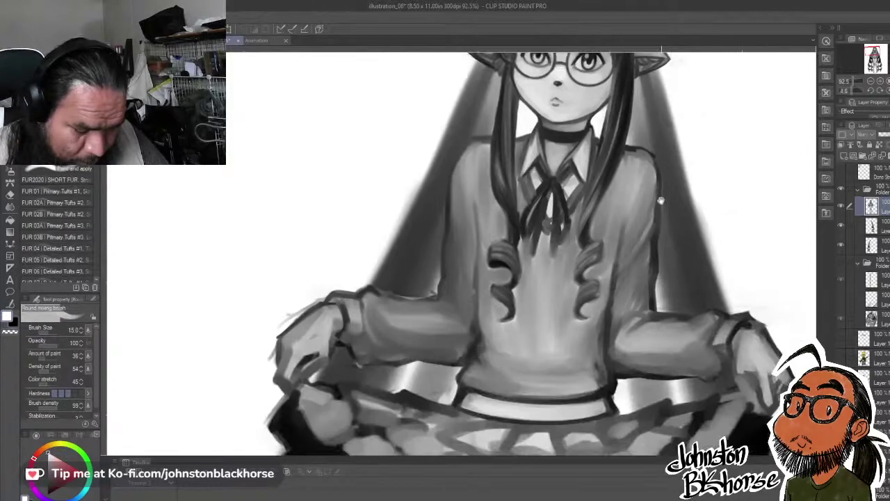
{"action": "left_click_drag", "start_coordinate": [618, 244], "coordinate": [707, 275]}
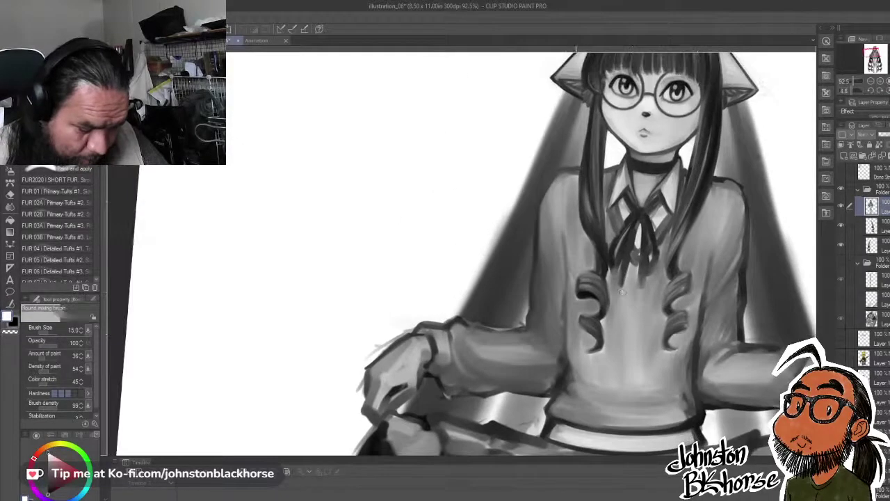
- Darken and refine the line separating the left-hand sleeve from the torso, from the chest down to the waist
{"action": "key", "text": "x"}
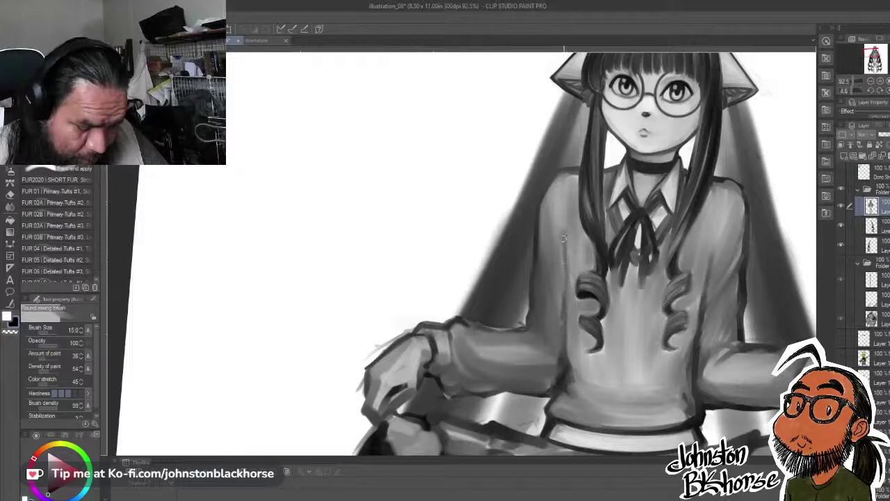
{"action": "left_click_drag", "start_coordinate": [562, 264], "coordinate": [565, 321]}
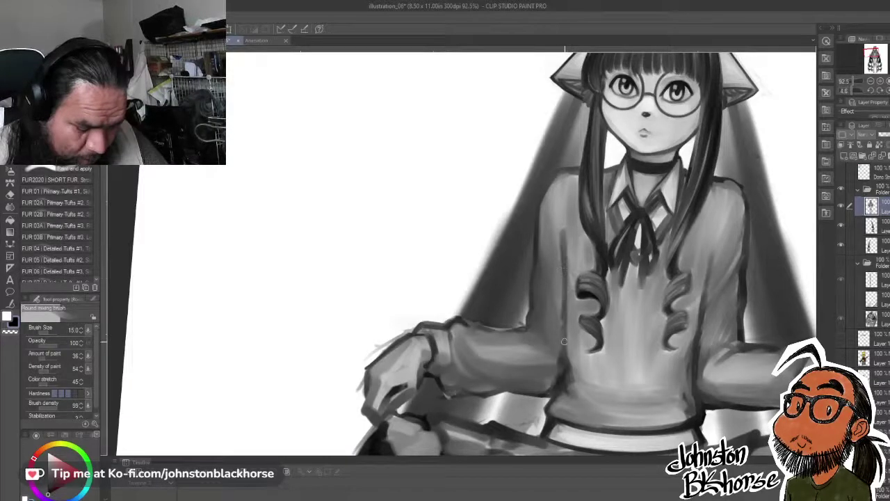
{"action": "mouse_move", "coordinate": [564, 286]}
{"action": "left_mouse_down"}
{"action": "mouse_move", "coordinate": [562, 352]}
{"action": "mouse_move", "coordinate": [566, 333]}
{"action": "left_mouse_up"}
{"action": "key", "text": "x"}
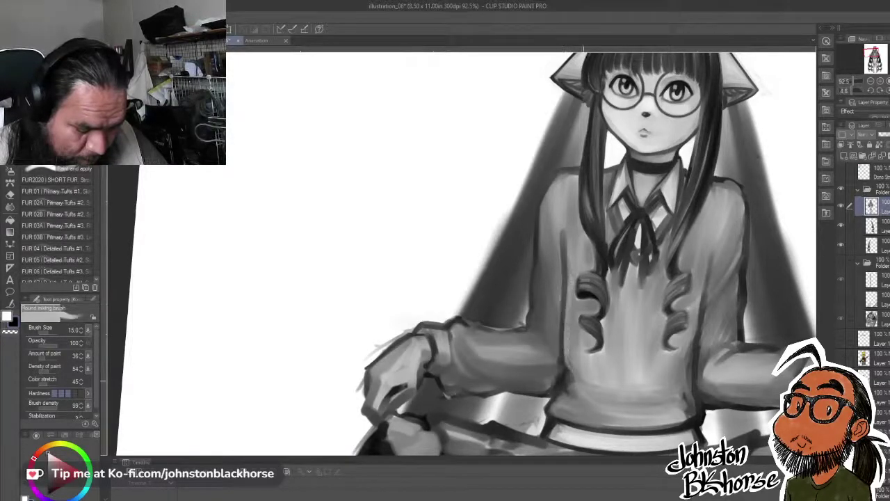
{"action": "left_click", "coordinate": [567, 368], "text": "alt"}
{"action": "key", "text": "x"}
{"action": "left_click", "coordinate": [560, 368], "text": "alt"}
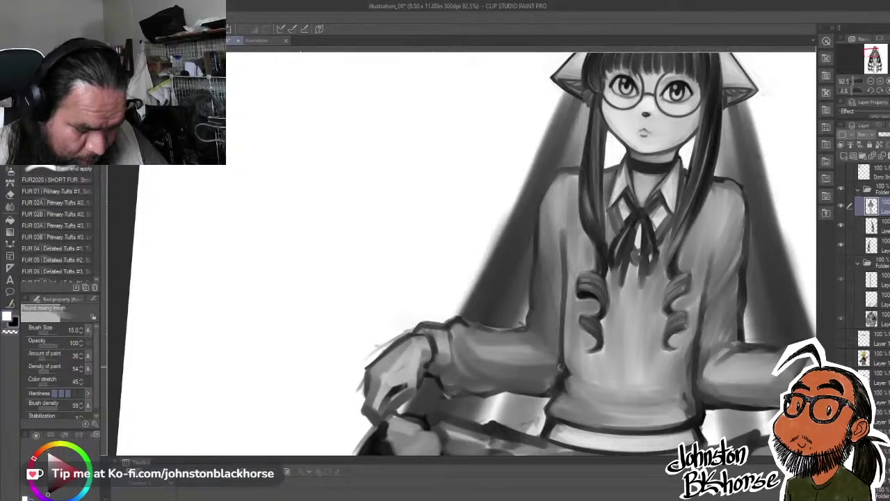
{"action": "left_click", "coordinate": [557, 417], "text": "alt"}
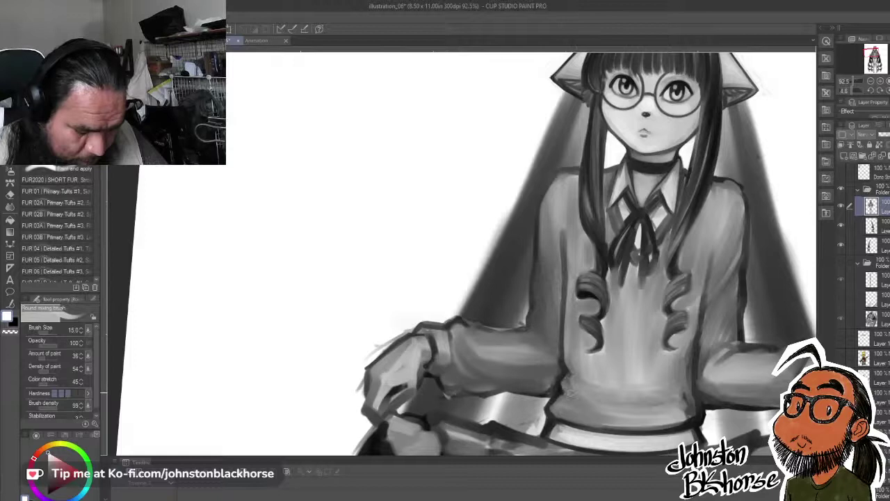
{"action": "left_click", "coordinate": [569, 394], "text": "alt"}
{"action": "left_click", "coordinate": [569, 368], "text": "alt"}
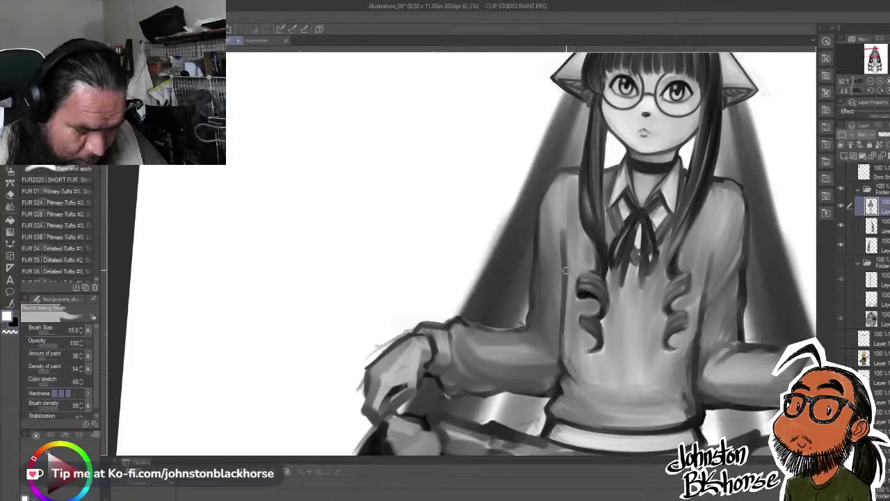
{"action": "left_click_drag", "start_coordinate": [564, 223], "coordinate": [566, 271]}
- Paint a dark line between the torso and the right-hand sleeve, running from the armpit down toward the waist
{"action": "left_click_drag", "start_coordinate": [647, 257], "coordinate": [565, 247]}
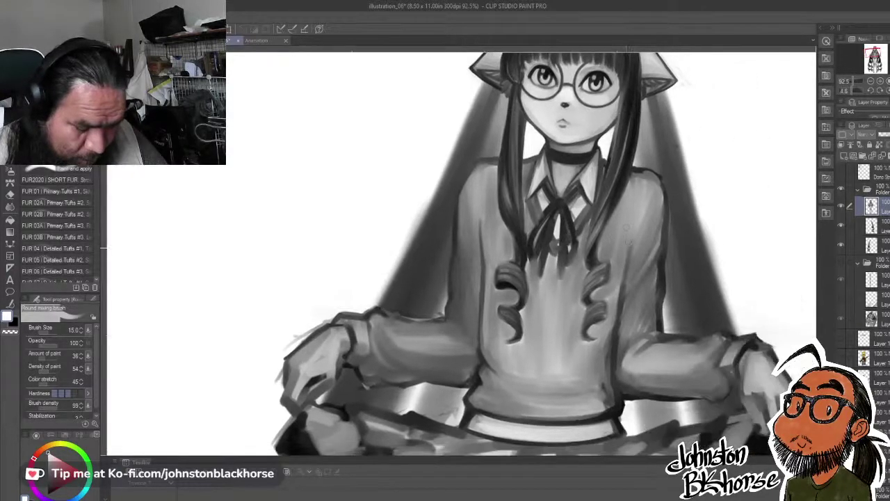
{"action": "key", "text": "x"}
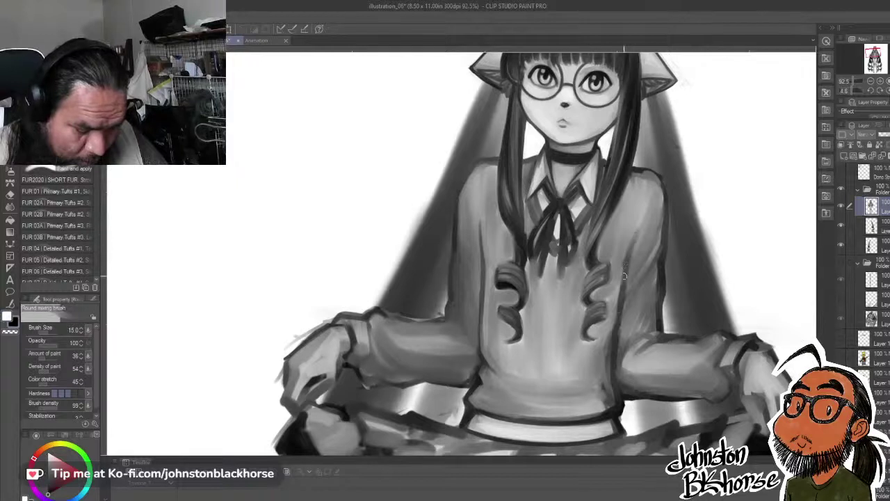
{"action": "key", "text": "x"}
{"action": "left_click_drag", "start_coordinate": [625, 265], "coordinate": [609, 361]}
{"action": "left_click_drag", "start_coordinate": [614, 301], "coordinate": [605, 368]}
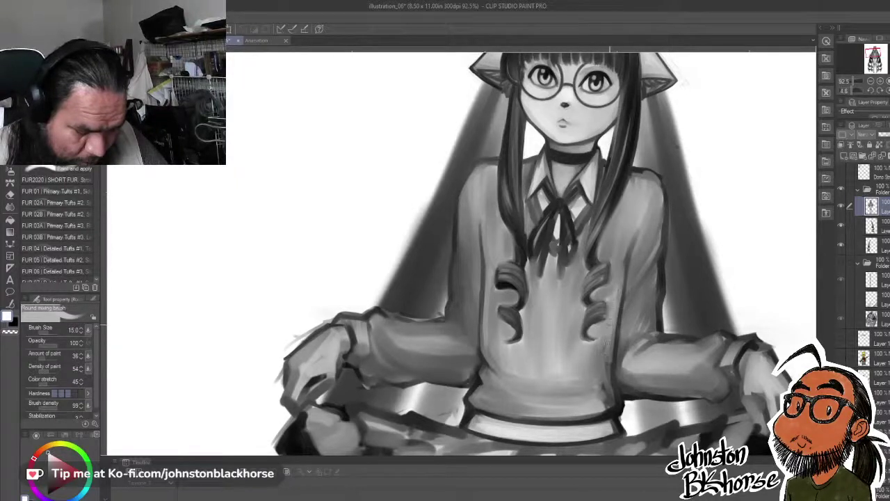
{"action": "left_click_drag", "start_coordinate": [608, 326], "coordinate": [608, 376]}
{"action": "key", "text": "x"}
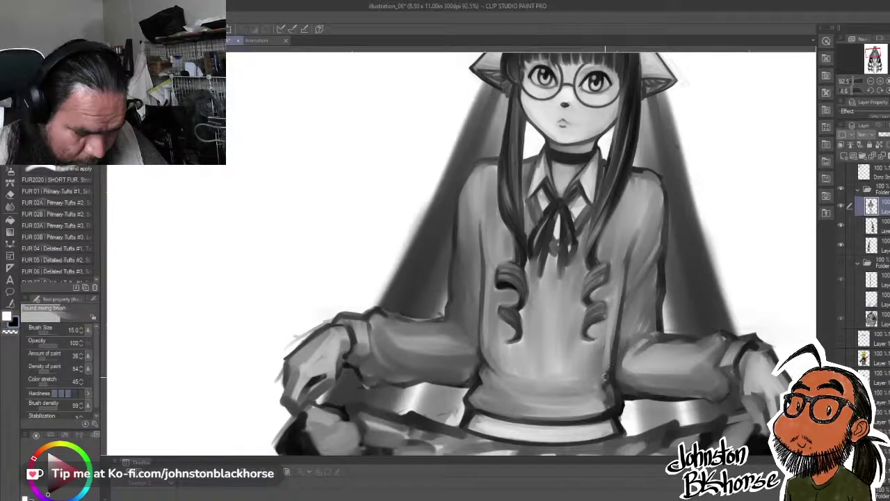
- Sharpen the right-hand side contour of the torso with sampled grays, extending it past the elbow to the sweater's lower edge
{"action": "left_click", "coordinate": [604, 375], "text": "alt"}
{"action": "key", "text": "x"}
{"action": "mouse_move", "coordinate": [606, 377]}
{"action": "left_mouse_down"}
{"action": "mouse_move", "coordinate": [606, 325]}
{"action": "mouse_move", "coordinate": [606, 377]}
{"action": "left_mouse_up"}
{"action": "mouse_move", "coordinate": [614, 314]}
{"action": "left_mouse_down"}
{"action": "mouse_move", "coordinate": [619, 343]}
{"action": "mouse_move", "coordinate": [632, 241]}
{"action": "left_mouse_up"}
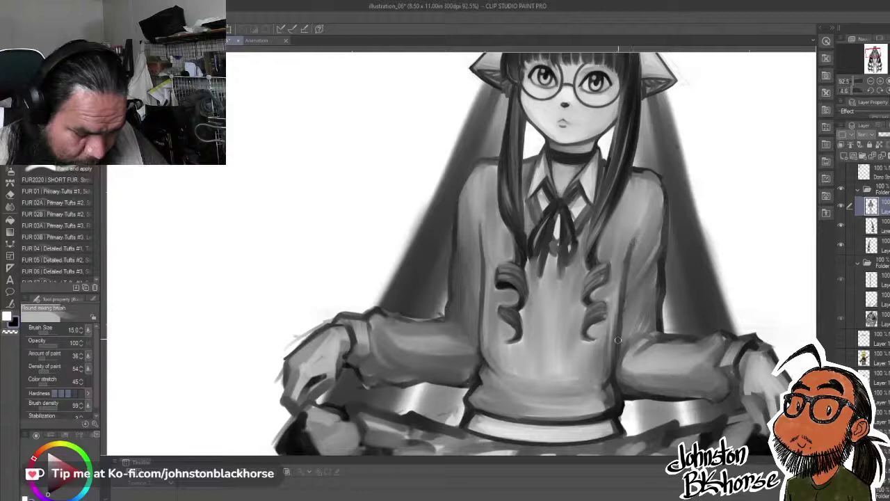
{"action": "left_click_drag", "start_coordinate": [618, 341], "coordinate": [620, 393]}
{"action": "key", "text": "x"}
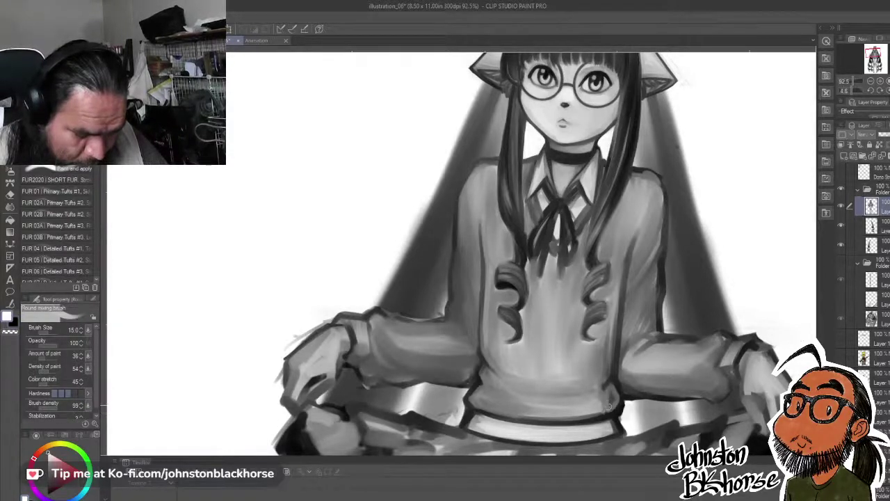
{"action": "left_click", "coordinate": [610, 403], "text": "alt"}
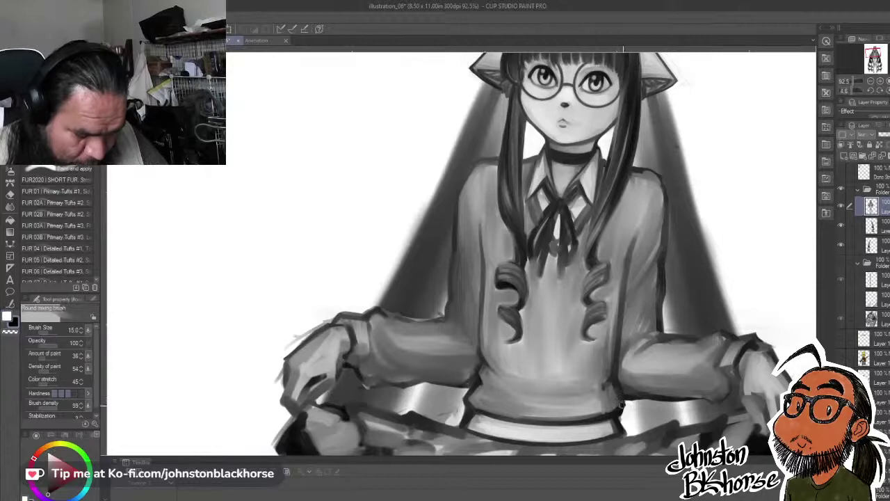
- Enlarge the brush to size 50 and cover the light hem band at the sweater's bottom with mid-gray
{"action": "left_click_drag", "start_coordinate": [621, 434], "coordinate": [611, 224]}
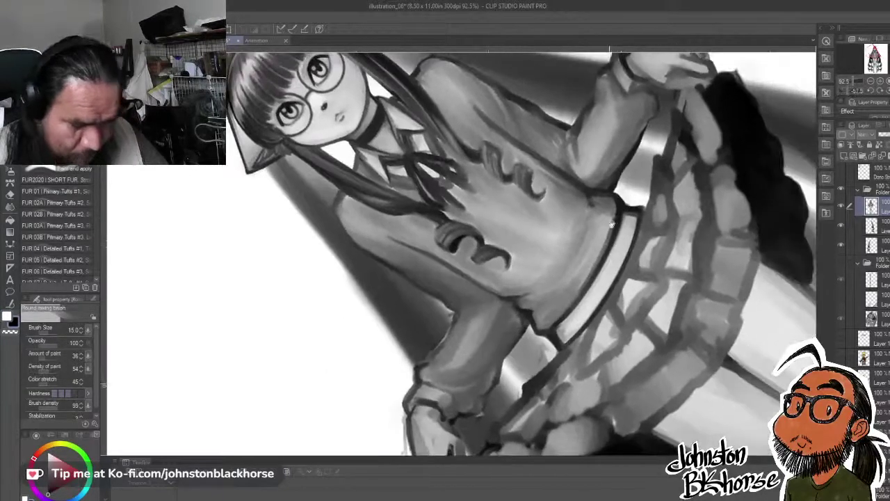
{"action": "key", "text": "bracketright"}
{"action": "key", "text": "bracketright"}
{"action": "key", "text": "bracketright"}
{"action": "key", "text": "bracketright"}
{"action": "key", "text": "bracketright"}
{"action": "key", "text": "bracketright"}
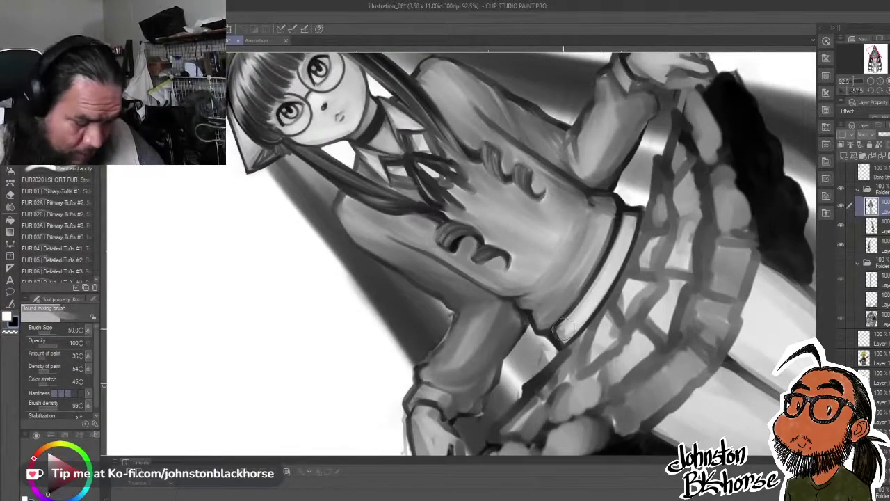
{"action": "mouse_move", "coordinate": [562, 334]}
{"action": "left_mouse_down"}
{"action": "mouse_move", "coordinate": [606, 261]}
{"action": "mouse_move", "coordinate": [561, 334]}
{"action": "mouse_move", "coordinate": [595, 298]}
{"action": "left_mouse_up"}
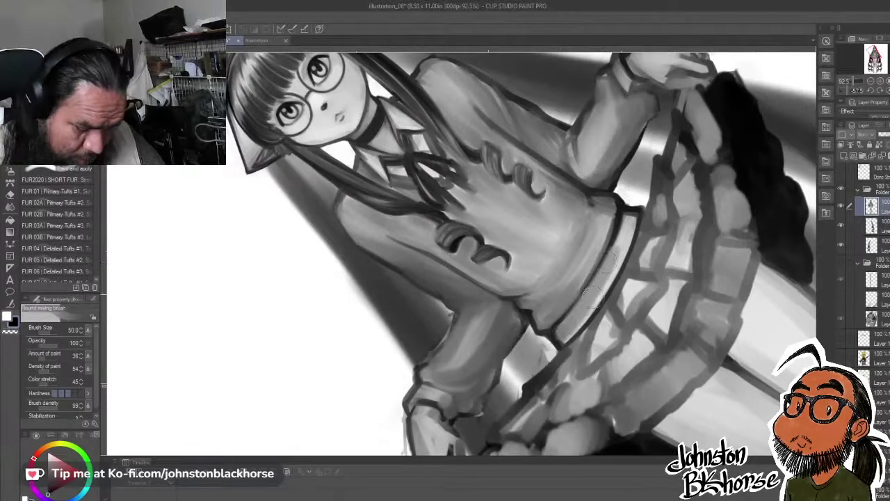
{"action": "mouse_move", "coordinate": [603, 262]}
{"action": "left_mouse_down"}
{"action": "mouse_move", "coordinate": [630, 233]}
{"action": "mouse_move", "coordinate": [565, 345]}
{"action": "mouse_move", "coordinate": [612, 254]}
{"action": "mouse_move", "coordinate": [553, 336]}
{"action": "mouse_move", "coordinate": [621, 242]}
{"action": "mouse_move", "coordinate": [567, 322]}
{"action": "mouse_move", "coordinate": [616, 253]}
{"action": "mouse_move", "coordinate": [627, 216]}
{"action": "mouse_move", "coordinate": [582, 321]}
{"action": "left_mouse_up"}
- Shade soft curved folds across the sweater's lower torso above the hem, blending the grays from side to side
{"action": "left_click_drag", "start_coordinate": [640, 246], "coordinate": [612, 389]}
{"action": "left_click_drag", "start_coordinate": [654, 256], "coordinate": [663, 301]}
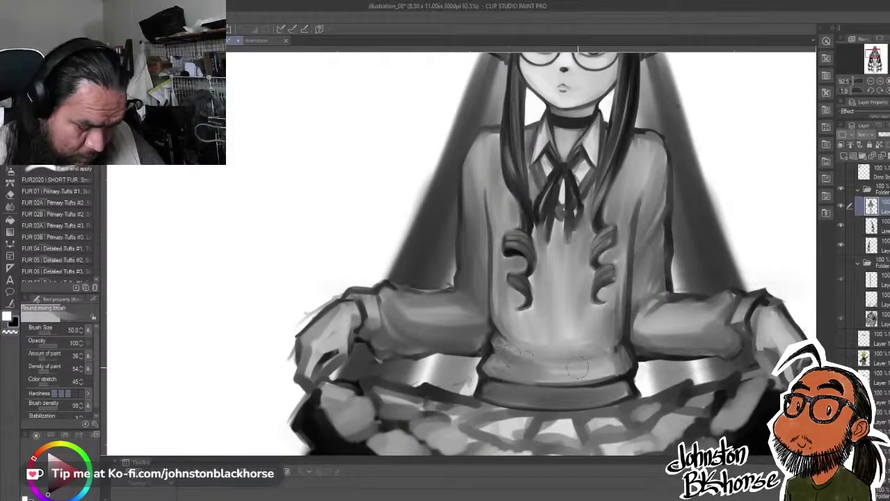
{"action": "mouse_move", "coordinate": [520, 343]}
{"action": "left_mouse_down"}
{"action": "mouse_move", "coordinate": [500, 324]}
{"action": "mouse_move", "coordinate": [566, 350]}
{"action": "left_mouse_up"}
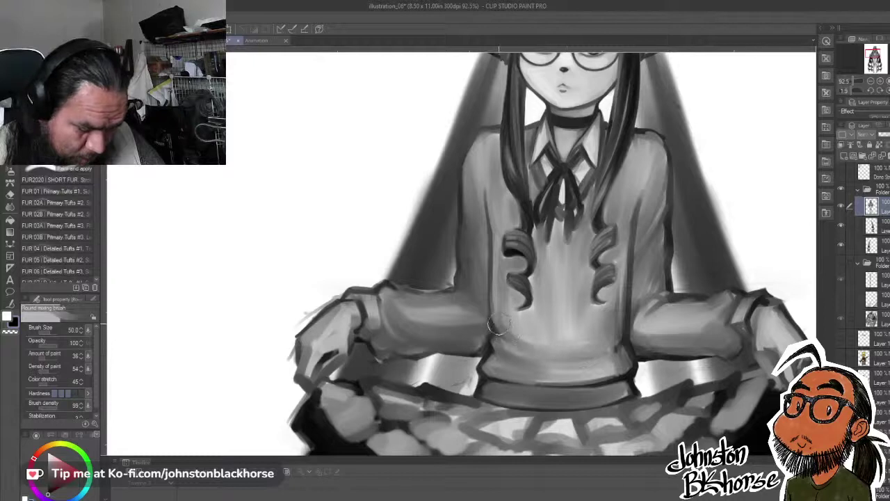
{"action": "mouse_move", "coordinate": [499, 324]}
{"action": "left_mouse_down"}
{"action": "mouse_move", "coordinate": [584, 333]}
{"action": "mouse_move", "coordinate": [524, 343]}
{"action": "mouse_move", "coordinate": [559, 342]}
{"action": "mouse_move", "coordinate": [537, 348]}
{"action": "mouse_move", "coordinate": [619, 335]}
{"action": "left_mouse_up"}
{"action": "mouse_move", "coordinate": [560, 347]}
{"action": "left_mouse_down"}
{"action": "mouse_move", "coordinate": [625, 334]}
{"action": "mouse_move", "coordinate": [569, 359]}
{"action": "mouse_move", "coordinate": [604, 350]}
{"action": "mouse_move", "coordinate": [596, 351]}
{"action": "left_mouse_up"}
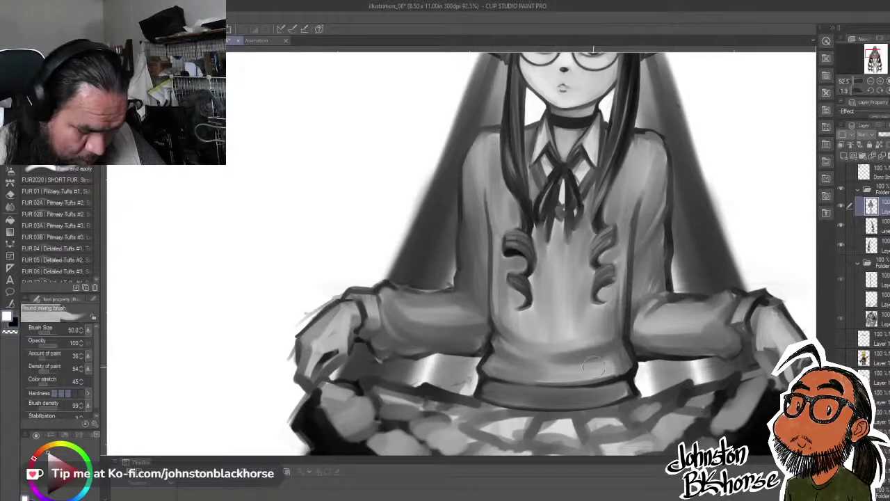
{"action": "mouse_move", "coordinate": [513, 354]}
{"action": "left_mouse_down"}
{"action": "mouse_move", "coordinate": [510, 342]}
{"action": "mouse_move", "coordinate": [504, 370]}
{"action": "mouse_move", "coordinate": [605, 378]}
{"action": "left_mouse_up"}
{"action": "key", "text": "x"}
{"action": "mouse_move", "coordinate": [521, 381]}
{"action": "left_mouse_down"}
{"action": "mouse_move", "coordinate": [611, 377]}
{"action": "mouse_move", "coordinate": [611, 356]}
{"action": "mouse_move", "coordinate": [576, 356]}
{"action": "mouse_move", "coordinate": [619, 349]}
{"action": "mouse_move", "coordinate": [606, 352]}
{"action": "left_mouse_up"}
{"action": "mouse_move", "coordinate": [509, 317]}
{"action": "left_mouse_down"}
{"action": "mouse_move", "coordinate": [571, 327]}
{"action": "mouse_move", "coordinate": [511, 324]}
{"action": "mouse_move", "coordinate": [552, 329]}
{"action": "mouse_move", "coordinate": [591, 306]}
{"action": "mouse_move", "coordinate": [597, 317]}
{"action": "mouse_move", "coordinate": [624, 258]}
{"action": "mouse_move", "coordinate": [615, 319]}
{"action": "mouse_move", "coordinate": [619, 292]}
{"action": "mouse_move", "coordinate": [581, 369]}
{"action": "left_mouse_up"}
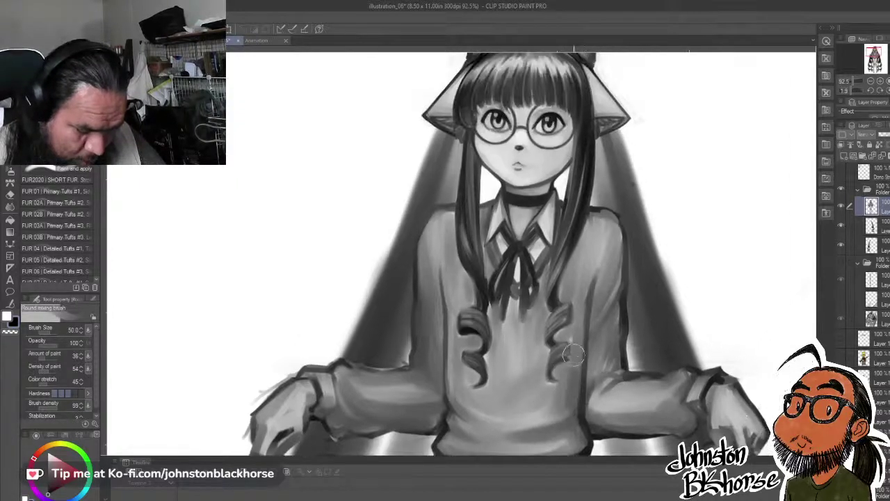
- Undo the broad chest stroke, reduce the brush to size 20 and shade darker folds into both upper sleeves
{"action": "mouse_move", "coordinate": [582, 288]}
{"action": "left_mouse_down"}
{"action": "mouse_move", "coordinate": [605, 236]}
{"action": "mouse_move", "coordinate": [578, 299]}
{"action": "mouse_move", "coordinate": [583, 275]}
{"action": "left_mouse_up"}
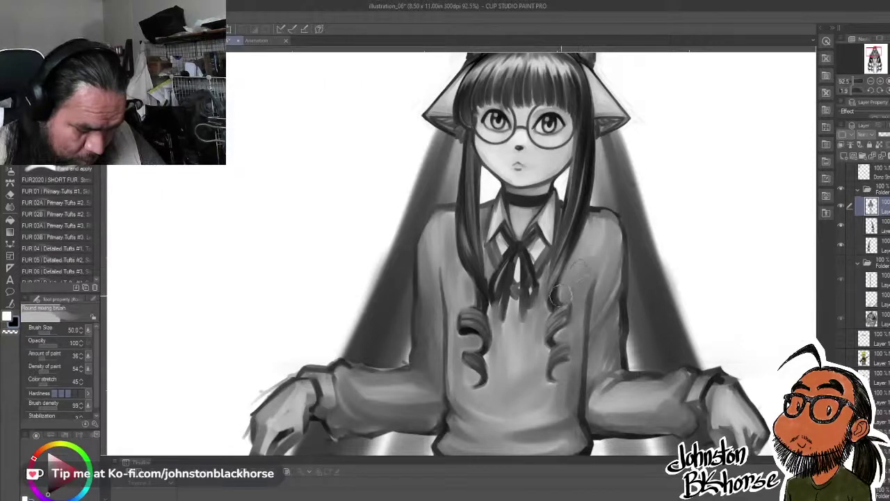
{"action": "key", "text": "ctrl+z"}
{"action": "key", "text": "bracketleft"}
{"action": "key", "text": "bracketleft"}
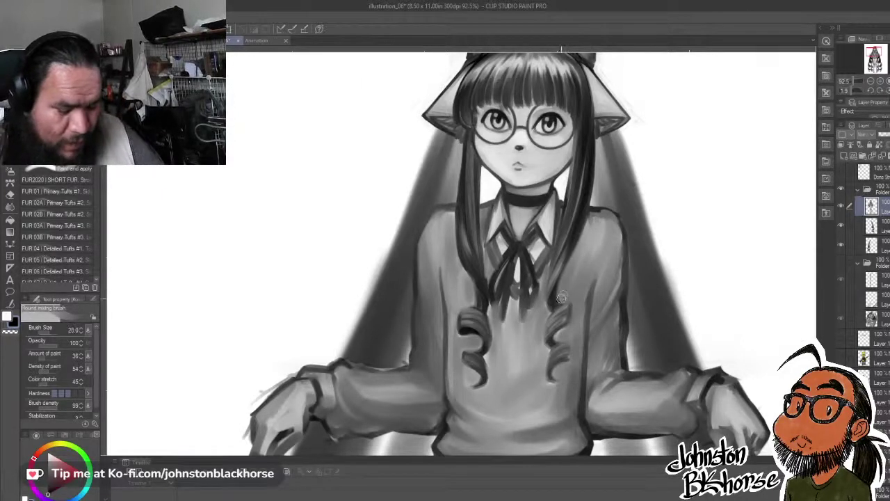
{"action": "left_click_drag", "start_coordinate": [622, 256], "coordinate": [596, 271]}
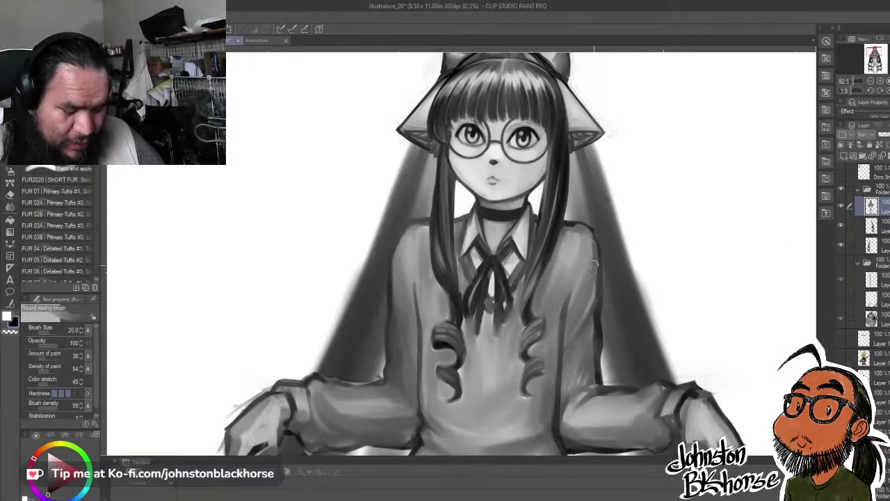
{"action": "left_click_drag", "start_coordinate": [561, 347], "coordinate": [571, 295]}
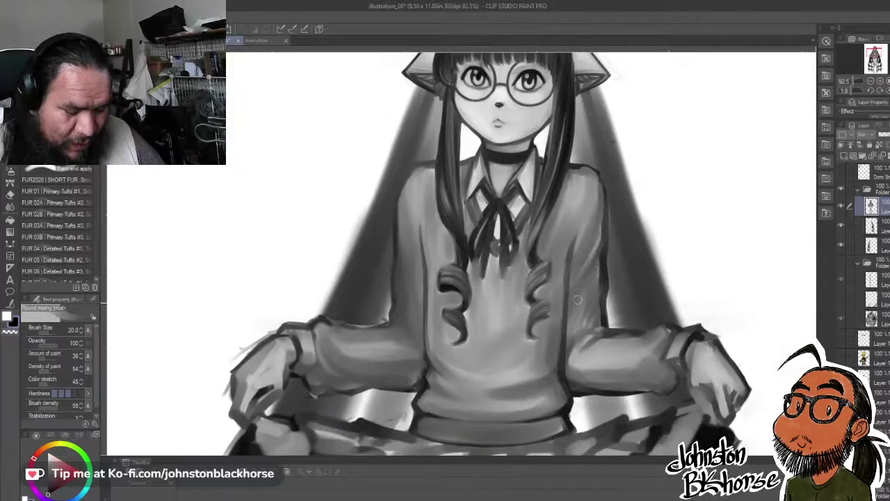
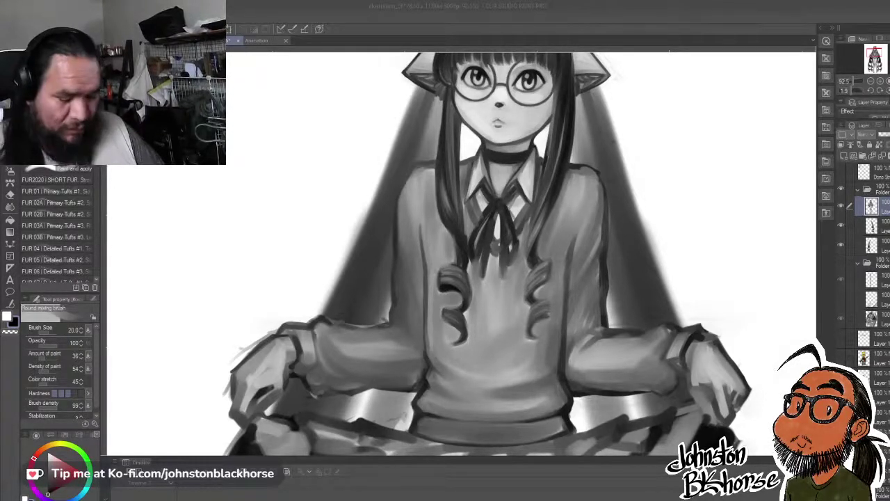
{"action": "left_click", "coordinate": [672, 32]}
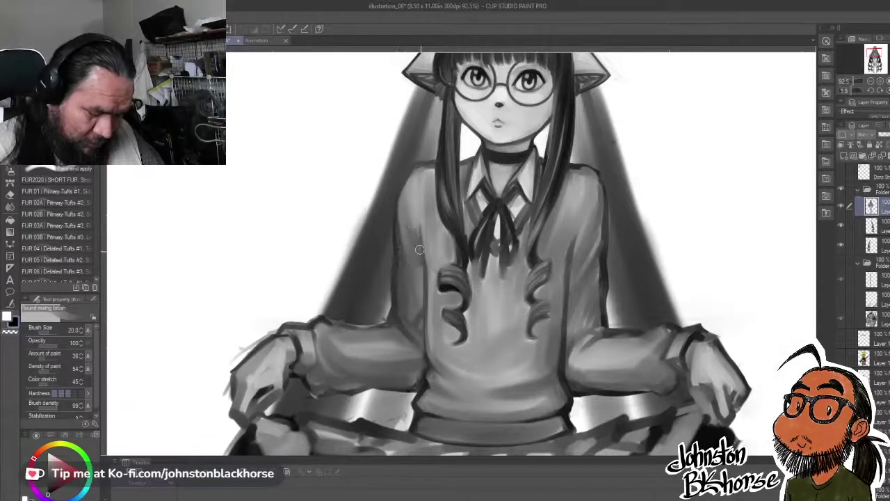
{"action": "left_click_drag", "start_coordinate": [602, 308], "coordinate": [604, 313]}
- Reduce the brush to size 7 and redraw the dark outlines along the sweater's hem band
{"action": "left_click_drag", "start_coordinate": [524, 333], "coordinate": [597, 252]}
{"action": "mouse_move", "coordinate": [594, 334]}
{"action": "left_mouse_down"}
{"action": "mouse_move", "coordinate": [612, 318]}
{"action": "mouse_move", "coordinate": [586, 384]}
{"action": "mouse_move", "coordinate": [379, 366]}
{"action": "left_mouse_up"}
{"action": "left_click_drag", "start_coordinate": [400, 295], "coordinate": [470, 254]}
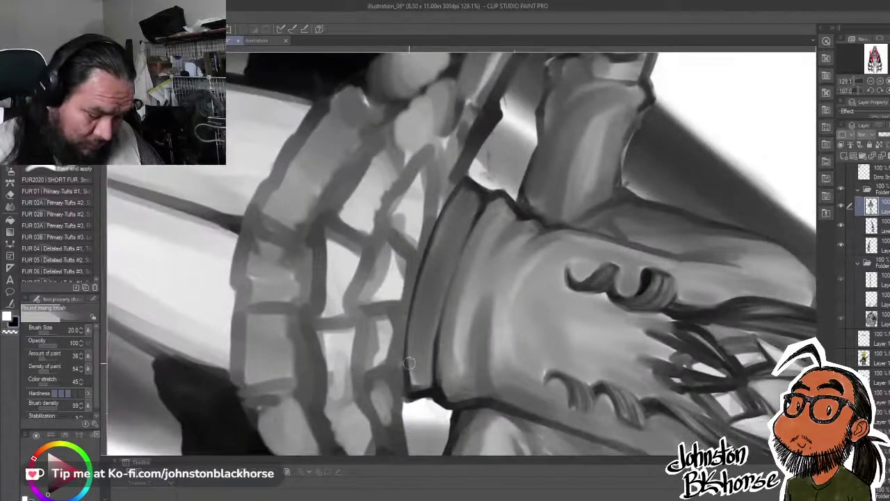
{"action": "key", "text": "bracketleft"}
{"action": "key", "text": "bracketleft"}
{"action": "key", "text": "bracketleft"}
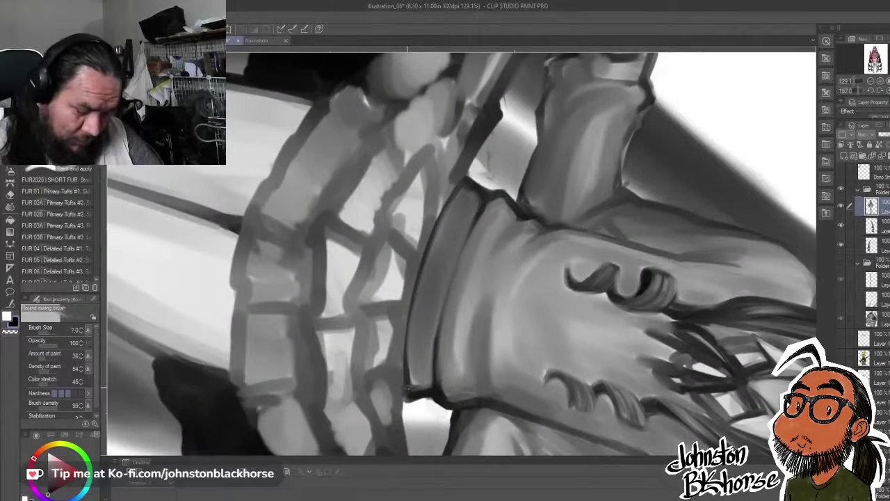
{"action": "mouse_move", "coordinate": [407, 394]}
{"action": "left_mouse_down"}
{"action": "mouse_move", "coordinate": [407, 344]}
{"action": "mouse_move", "coordinate": [425, 266]}
{"action": "left_mouse_up"}
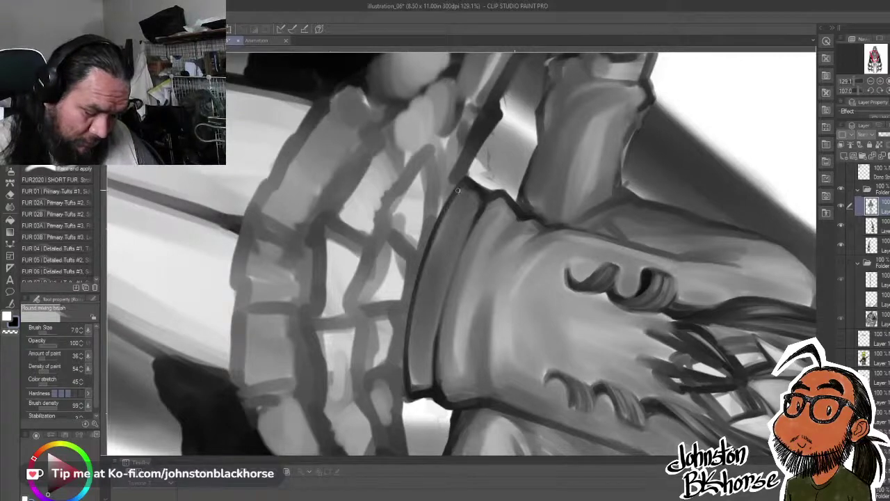
{"action": "left_click_drag", "start_coordinate": [458, 190], "coordinate": [462, 183]}
{"action": "left_click_drag", "start_coordinate": [422, 255], "coordinate": [408, 394]}
{"action": "mouse_move", "coordinate": [437, 354]}
{"action": "left_mouse_down"}
{"action": "mouse_move", "coordinate": [480, 221]}
{"action": "mouse_move", "coordinate": [438, 352]}
{"action": "left_mouse_up"}
- Erase the stray sketch marks outside the left-hand hand and wrist using the transparent color
{"action": "mouse_move", "coordinate": [503, 409]}
{"action": "left_mouse_down"}
{"action": "mouse_move", "coordinate": [570, 161]}
{"action": "mouse_move", "coordinate": [624, 258]}
{"action": "left_mouse_up"}
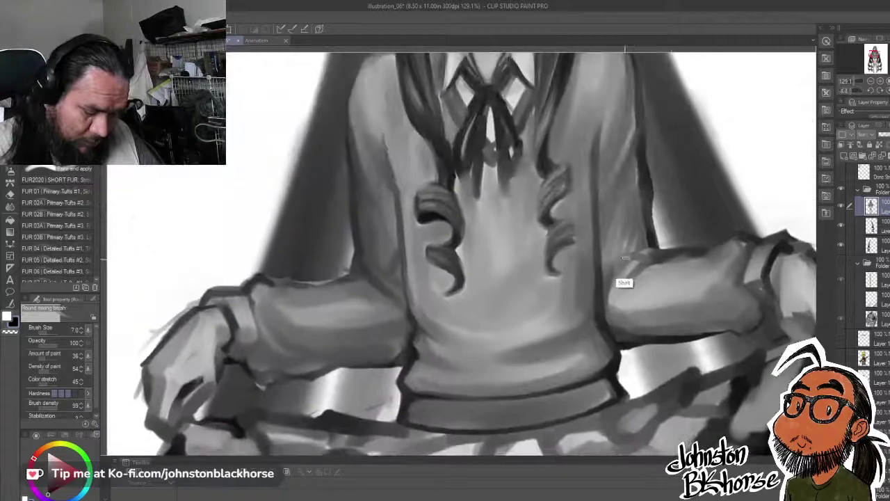
{"action": "left_click_drag", "start_coordinate": [515, 299], "coordinate": [632, 281]}
{"action": "left_click_drag", "start_coordinate": [403, 345], "coordinate": [605, 299]}
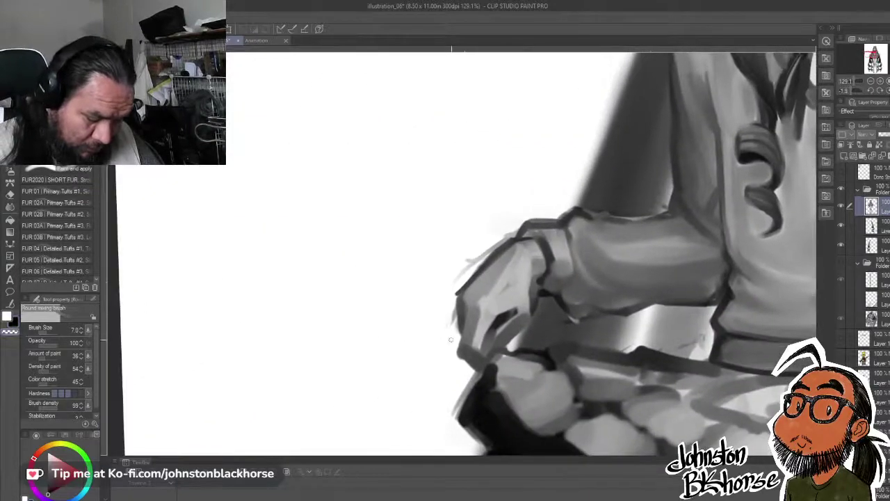
{"action": "mouse_move", "coordinate": [450, 340]}
{"action": "left_mouse_down"}
{"action": "mouse_move", "coordinate": [454, 299]}
{"action": "mouse_move", "coordinate": [487, 258]}
{"action": "mouse_move", "coordinate": [516, 240]}
{"action": "left_mouse_up"}
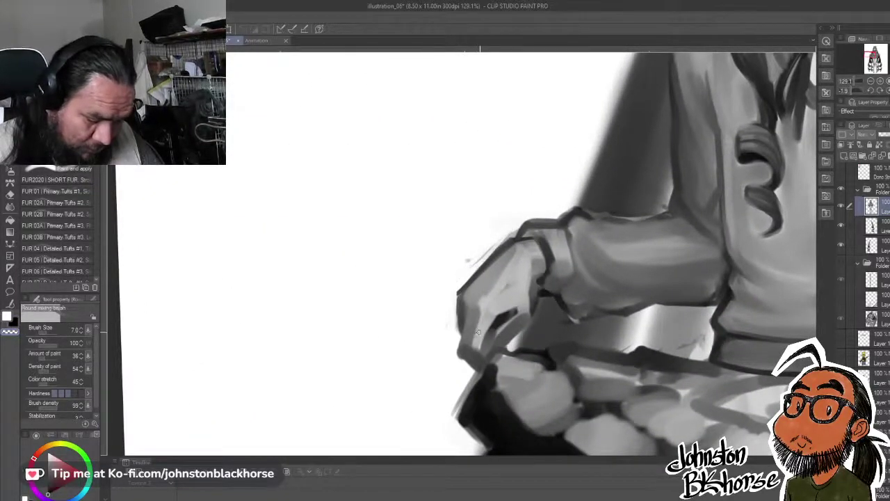
- Redraw the dark outline along the outer finger of the left-hand hand and tidy its light fill
{"action": "key", "text": "c"}
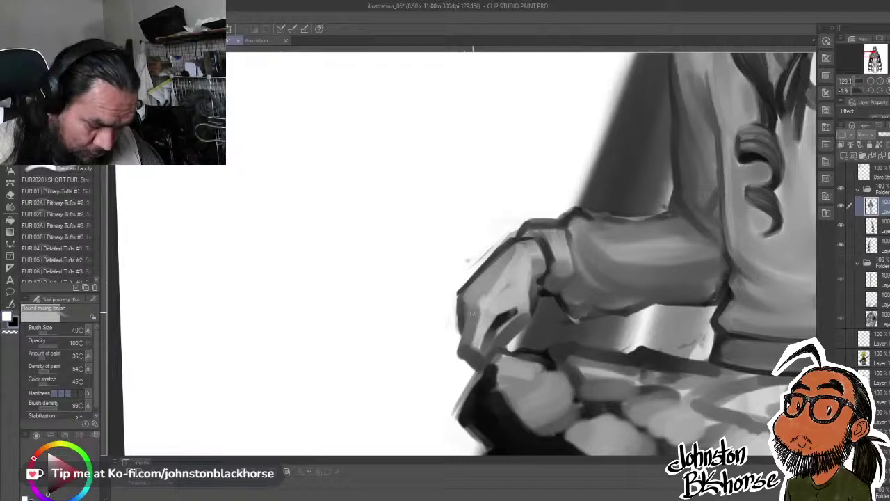
{"action": "left_click_drag", "start_coordinate": [472, 314], "coordinate": [463, 345]}
{"action": "key", "text": "c"}
{"action": "key", "text": "x"}
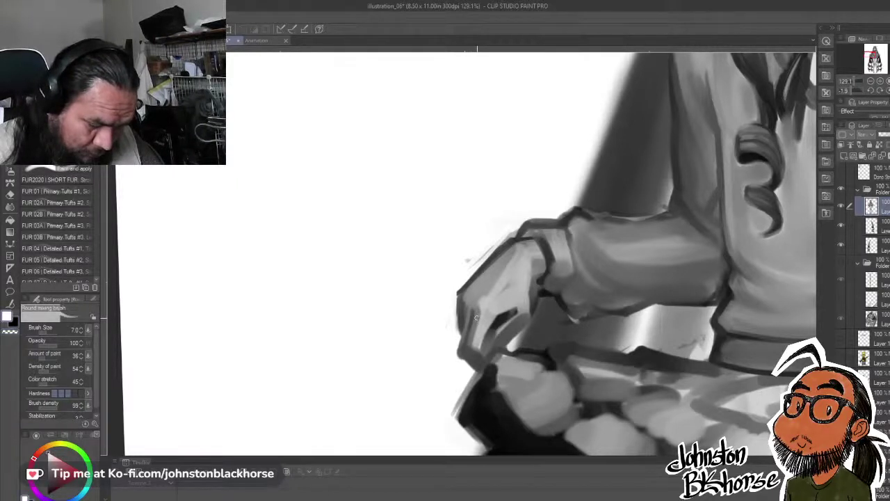
{"action": "key", "text": "x"}
{"action": "key", "text": "x"}
{"action": "left_click_drag", "start_coordinate": [477, 317], "coordinate": [470, 350]}
{"action": "left_click", "coordinate": [470, 350], "text": "alt"}
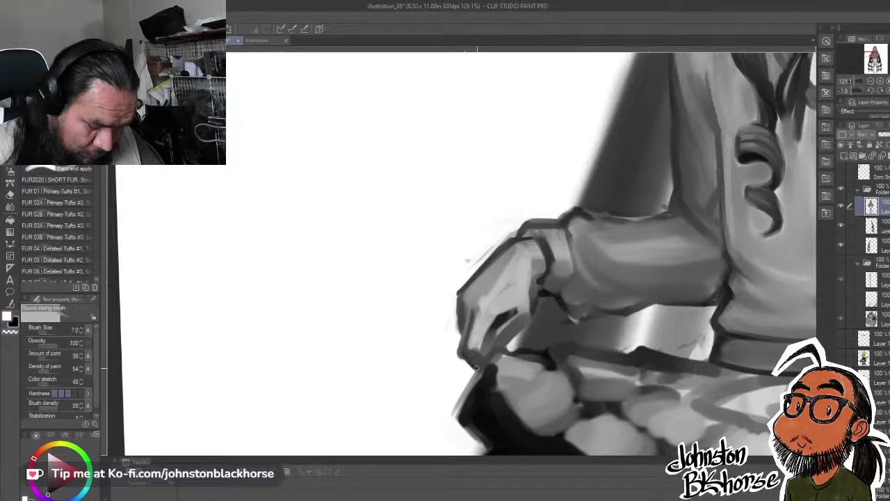
- Define the thumb and the gap beside it with crisp dark outlines down to the fingertips
{"action": "mouse_move", "coordinate": [490, 359]}
{"action": "left_mouse_down"}
{"action": "mouse_move", "coordinate": [494, 337]}
{"action": "mouse_move", "coordinate": [492, 349]}
{"action": "mouse_move", "coordinate": [504, 334]}
{"action": "mouse_move", "coordinate": [496, 355]}
{"action": "mouse_move", "coordinate": [531, 298]}
{"action": "left_mouse_up"}
{"action": "key", "text": "x"}
{"action": "key", "text": "x"}
{"action": "key", "text": "x"}
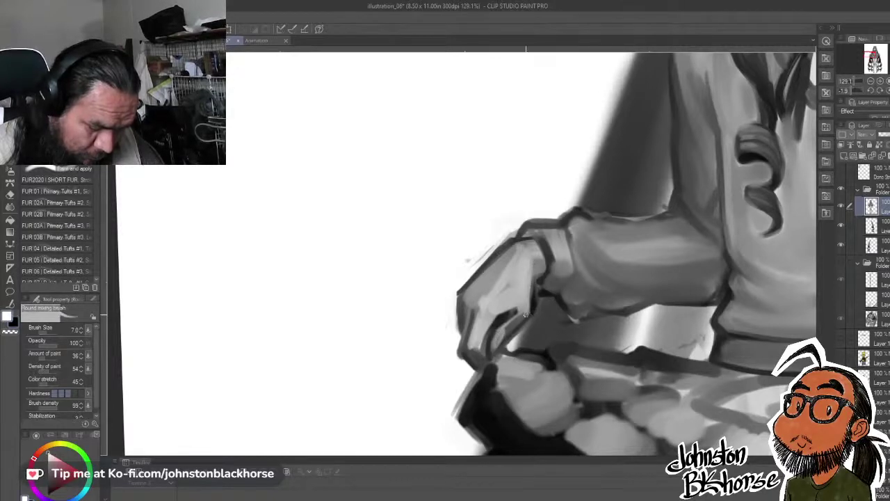
{"action": "mouse_move", "coordinate": [530, 265]}
{"action": "left_mouse_down"}
{"action": "mouse_move", "coordinate": [530, 300]}
{"action": "mouse_move", "coordinate": [494, 322]}
{"action": "mouse_move", "coordinate": [494, 313]}
{"action": "mouse_move", "coordinate": [481, 355]}
{"action": "left_mouse_up"}
{"action": "key", "text": "x"}
{"action": "key", "text": "x"}
{"action": "key", "text": "x"}
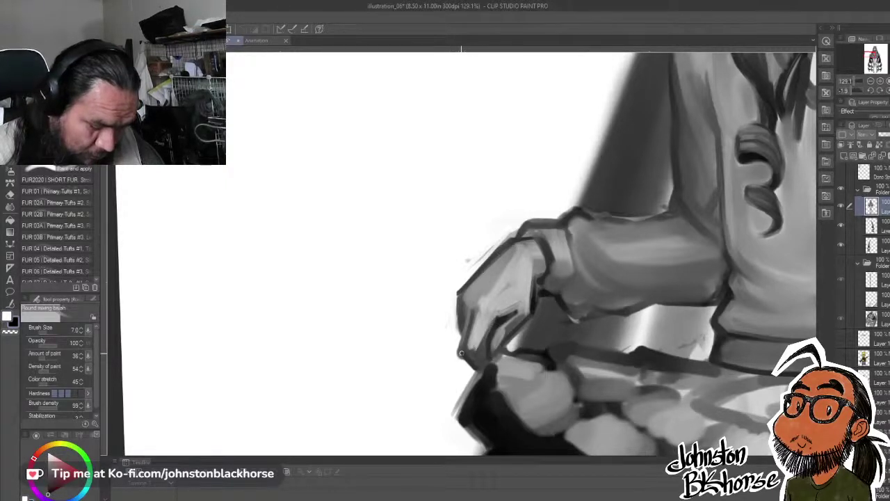
- Undo the last finger stroke and reshape the outer fingers, extending them outward with dark contours and separating lines
{"action": "key", "text": "ctrl+z"}
{"action": "left_click_drag", "start_coordinate": [475, 315], "coordinate": [463, 352]}
{"action": "mouse_move", "coordinate": [475, 314]}
{"action": "left_mouse_down"}
{"action": "mouse_move", "coordinate": [459, 294]}
{"action": "mouse_move", "coordinate": [453, 309]}
{"action": "mouse_move", "coordinate": [453, 296]}
{"action": "mouse_move", "coordinate": [459, 331]}
{"action": "left_mouse_up"}
{"action": "key", "text": "x"}
{"action": "key", "text": "x"}
{"action": "mouse_move", "coordinate": [455, 301]}
{"action": "left_mouse_down"}
{"action": "mouse_move", "coordinate": [461, 341]}
{"action": "mouse_move", "coordinate": [455, 308]}
{"action": "mouse_move", "coordinate": [475, 306]}
{"action": "left_mouse_up"}
{"action": "key", "text": "x"}
{"action": "mouse_move", "coordinate": [469, 341]}
{"action": "left_mouse_down"}
{"action": "mouse_move", "coordinate": [476, 310]}
{"action": "mouse_move", "coordinate": [471, 343]}
{"action": "mouse_move", "coordinate": [459, 355]}
{"action": "mouse_move", "coordinate": [469, 359]}
{"action": "left_mouse_up"}
{"action": "key", "text": "x"}
{"action": "key", "text": "x"}
{"action": "mouse_move", "coordinate": [474, 321]}
{"action": "left_mouse_down"}
{"action": "mouse_move", "coordinate": [464, 367]}
{"action": "mouse_move", "coordinate": [468, 352]}
{"action": "mouse_move", "coordinate": [474, 369]}
{"action": "mouse_move", "coordinate": [483, 335]}
{"action": "mouse_move", "coordinate": [485, 356]}
{"action": "mouse_move", "coordinate": [479, 361]}
{"action": "mouse_move", "coordinate": [472, 352]}
{"action": "mouse_move", "coordinate": [475, 371]}
{"action": "mouse_move", "coordinate": [500, 344]}
{"action": "left_mouse_up"}
{"action": "key", "text": "x"}
{"action": "key", "text": "x"}
{"action": "key", "text": "x"}
{"action": "key", "text": "x"}
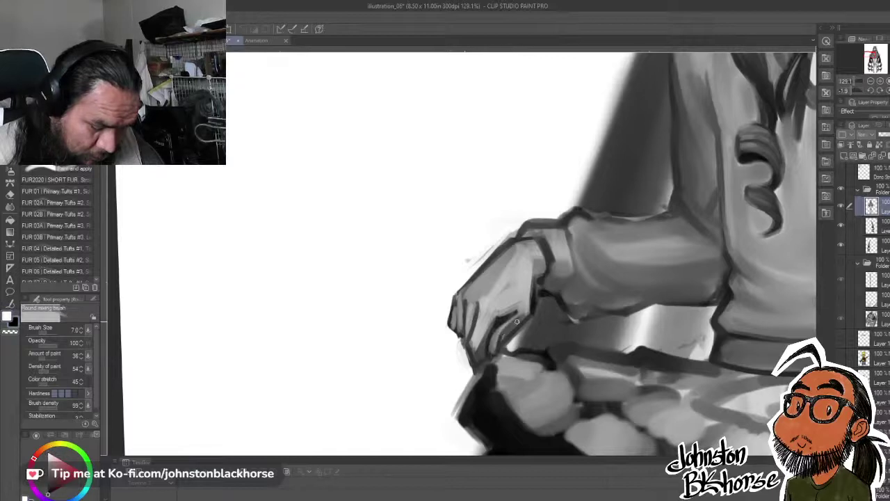
- Paint gray strokes along the back of the hand from the knuckles toward the wrist
{"action": "key", "text": "x"}
{"action": "mouse_move", "coordinate": [495, 314]}
{"action": "left_mouse_down"}
{"action": "mouse_move", "coordinate": [508, 306]}
{"action": "mouse_move", "coordinate": [508, 250]}
{"action": "left_mouse_up"}
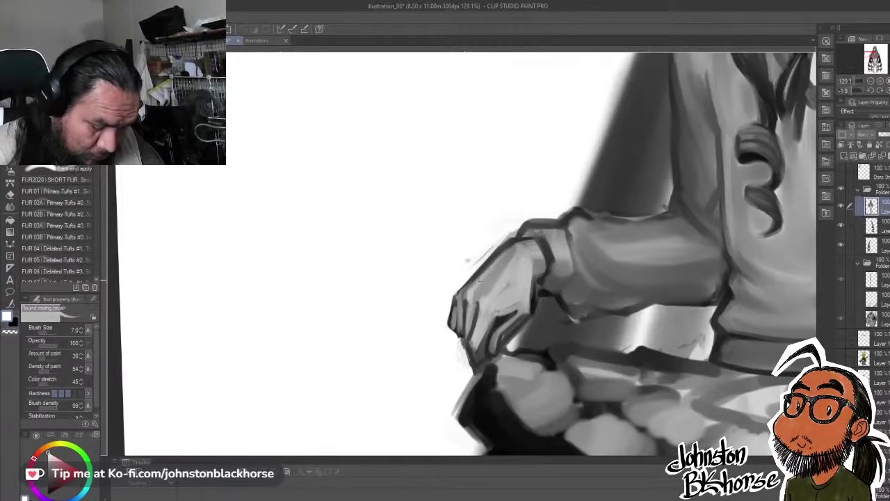
{"action": "left_click_drag", "start_coordinate": [470, 294], "coordinate": [512, 247]}
{"action": "left_click_drag", "start_coordinate": [488, 290], "coordinate": [514, 245]}
{"action": "left_click_drag", "start_coordinate": [490, 292], "coordinate": [517, 247]}
{"action": "mouse_move", "coordinate": [507, 279]}
{"action": "left_mouse_down"}
{"action": "mouse_move", "coordinate": [527, 245]}
{"action": "mouse_move", "coordinate": [567, 214]}
{"action": "left_mouse_up"}
- Trim the hand's outer contour with the transparent color and refine the dark knuckle and finger lines
{"action": "key", "text": "c"}
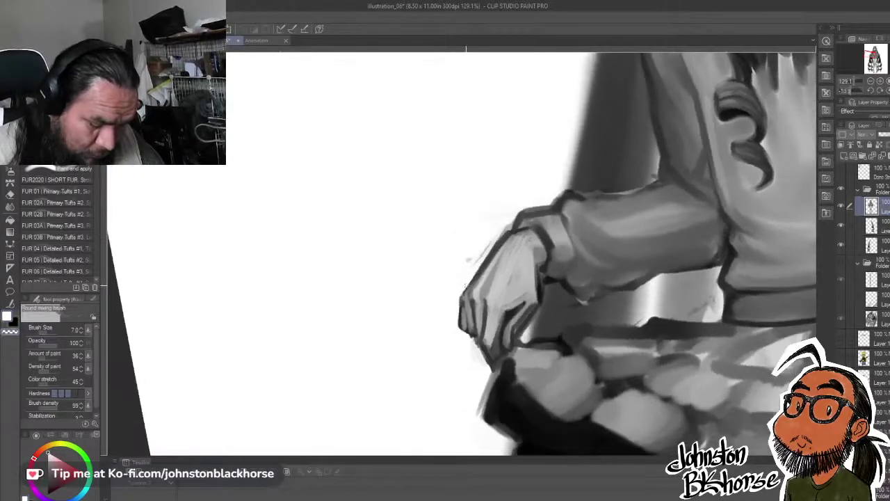
{"action": "mouse_move", "coordinate": [466, 290]}
{"action": "left_mouse_down"}
{"action": "mouse_move", "coordinate": [508, 225]}
{"action": "mouse_move", "coordinate": [460, 295]}
{"action": "mouse_move", "coordinate": [493, 240]}
{"action": "left_mouse_up"}
{"action": "key", "text": "x"}
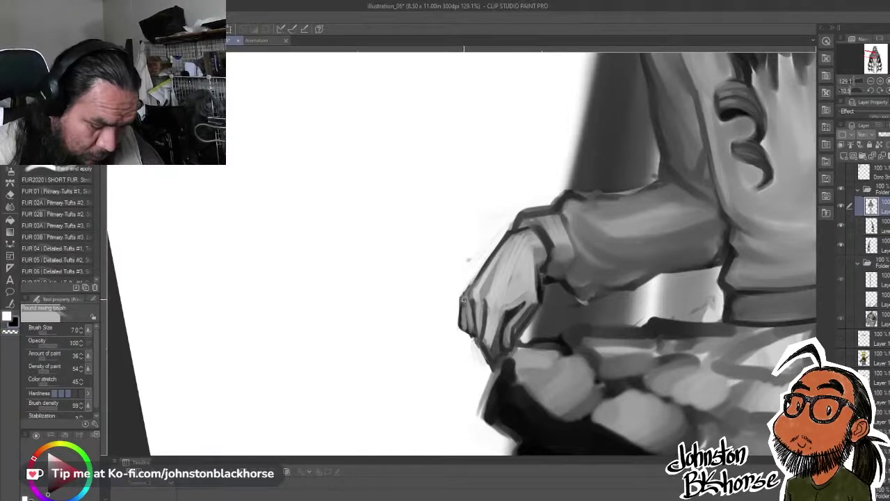
{"action": "mouse_move", "coordinate": [478, 274]}
{"action": "left_mouse_down"}
{"action": "mouse_move", "coordinate": [464, 308]}
{"action": "mouse_move", "coordinate": [464, 293]}
{"action": "mouse_move", "coordinate": [484, 271]}
{"action": "left_mouse_up"}
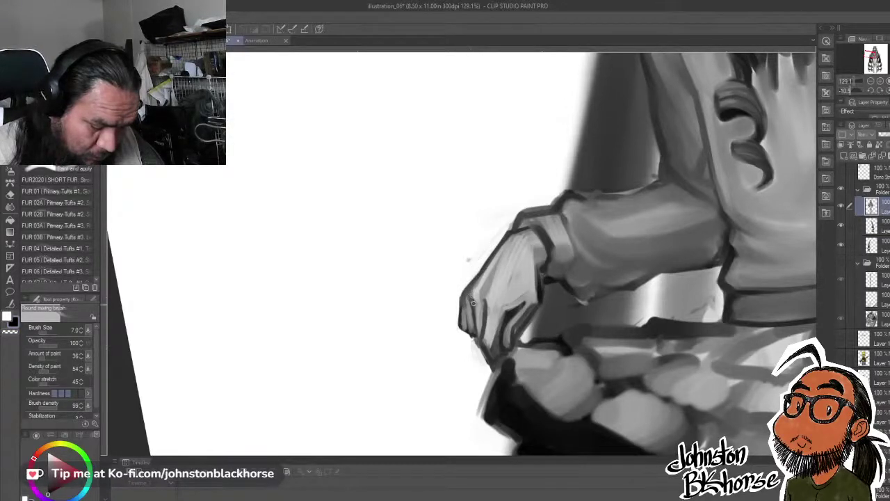
{"action": "key", "text": "x"}
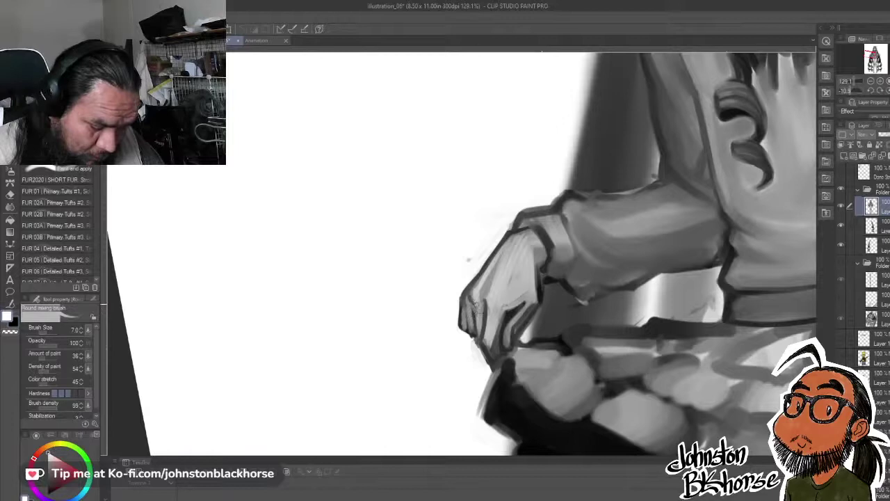
{"action": "mouse_move", "coordinate": [467, 309]}
{"action": "left_mouse_down"}
{"action": "mouse_move", "coordinate": [465, 295]}
{"action": "mouse_move", "coordinate": [466, 319]}
{"action": "left_mouse_up"}
{"action": "key", "text": "x"}
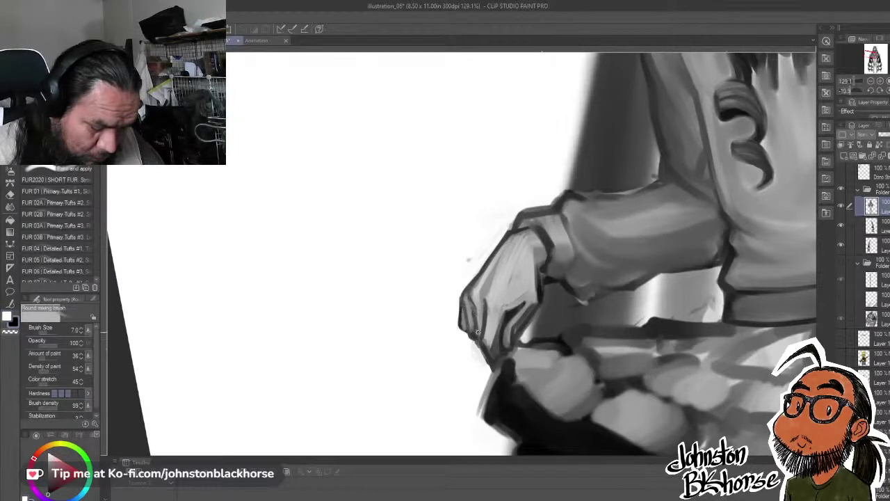
{"action": "key", "text": "x"}
{"action": "left_click_drag", "start_coordinate": [470, 299], "coordinate": [488, 303]}
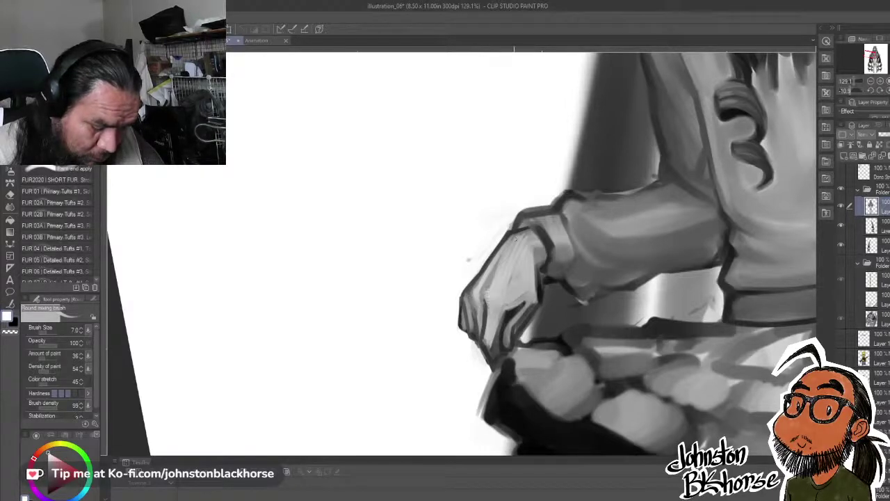
- Blend light gray over the back of the hand and down into the fingers to smooth the streaks
{"action": "mouse_move", "coordinate": [513, 243]}
{"action": "left_mouse_down"}
{"action": "mouse_move", "coordinate": [507, 270]}
{"action": "mouse_move", "coordinate": [493, 266]}
{"action": "mouse_move", "coordinate": [483, 287]}
{"action": "mouse_move", "coordinate": [498, 261]}
{"action": "mouse_move", "coordinate": [489, 284]}
{"action": "left_mouse_up"}
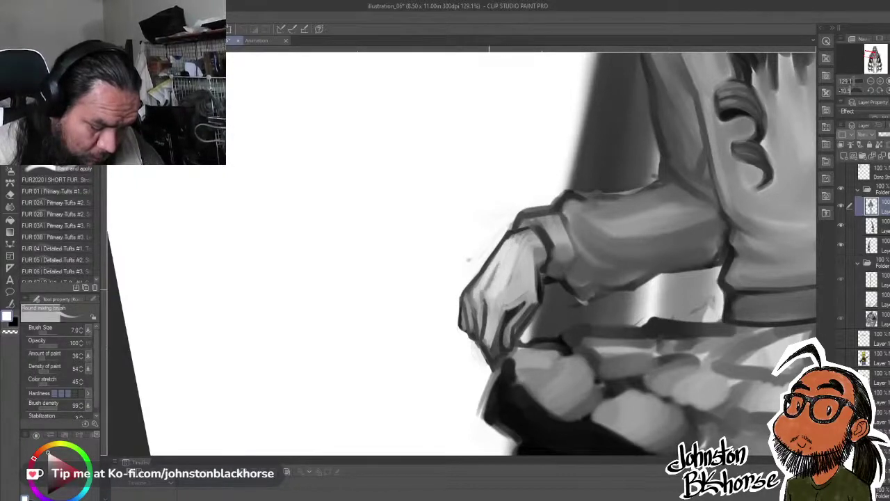
{"action": "left_click_drag", "start_coordinate": [515, 240], "coordinate": [508, 290]}
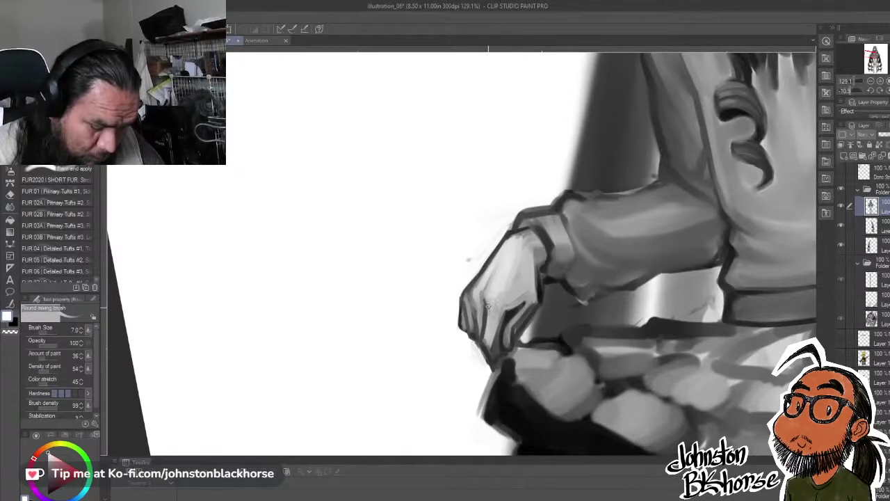
{"action": "left_click_drag", "start_coordinate": [488, 317], "coordinate": [486, 342]}
{"action": "key", "text": "x"}
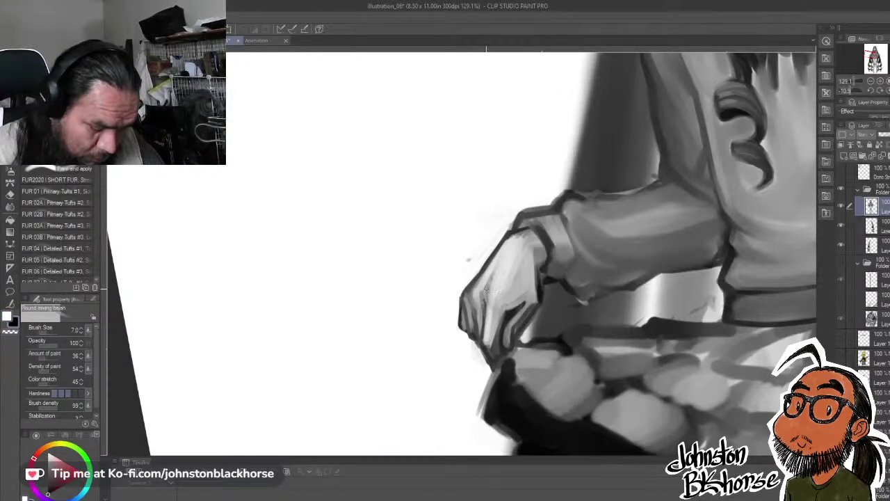
{"action": "key", "text": "x"}
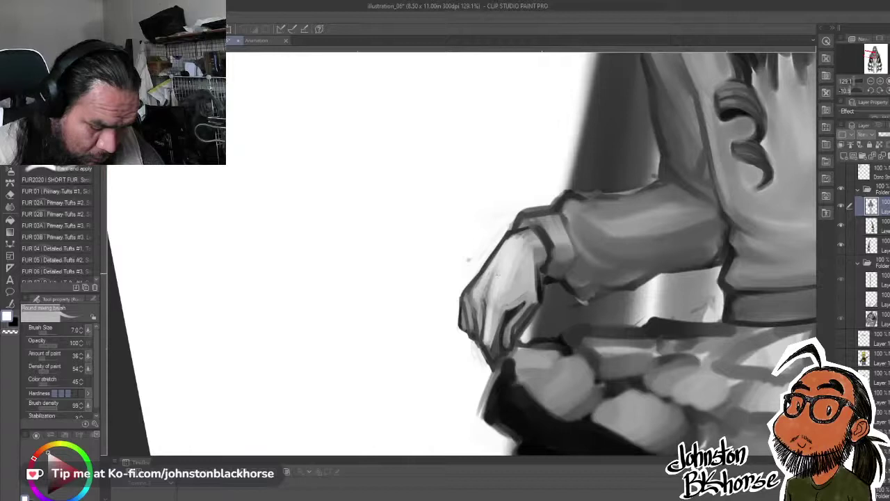
{"action": "key", "text": "x"}
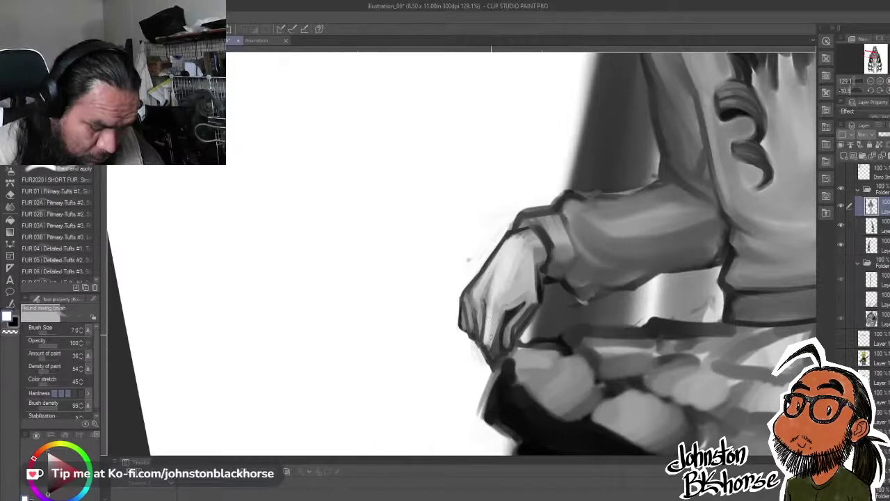
{"action": "key", "text": "x"}
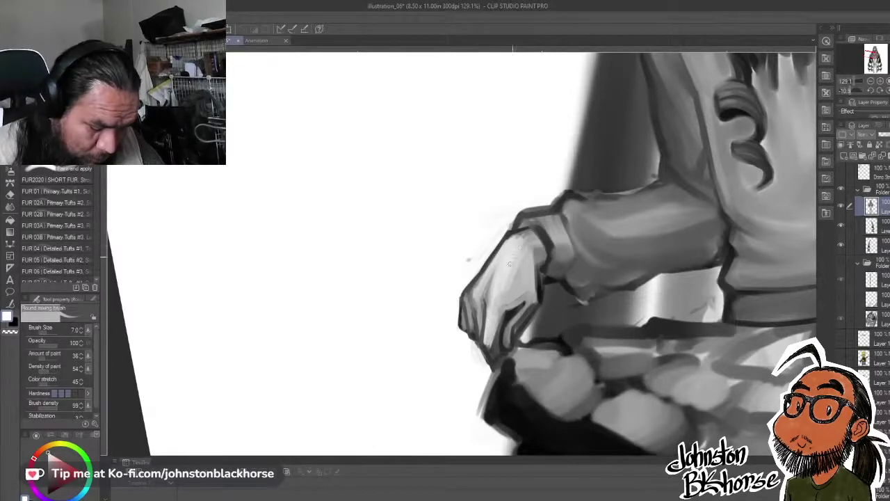
- Redraw the hand's inner contour from the wrist down to the thumb, alternating dark and light colors
{"action": "mouse_move", "coordinate": [520, 247]}
{"action": "left_mouse_down"}
{"action": "mouse_move", "coordinate": [501, 305]}
{"action": "mouse_move", "coordinate": [526, 276]}
{"action": "mouse_move", "coordinate": [528, 295]}
{"action": "mouse_move", "coordinate": [503, 318]}
{"action": "mouse_move", "coordinate": [532, 297]}
{"action": "mouse_move", "coordinate": [515, 321]}
{"action": "mouse_move", "coordinate": [534, 295]}
{"action": "mouse_move", "coordinate": [507, 314]}
{"action": "mouse_move", "coordinate": [530, 293]}
{"action": "mouse_move", "coordinate": [508, 328]}
{"action": "mouse_move", "coordinate": [508, 355]}
{"action": "mouse_move", "coordinate": [527, 309]}
{"action": "mouse_move", "coordinate": [507, 355]}
{"action": "mouse_move", "coordinate": [542, 304]}
{"action": "mouse_move", "coordinate": [532, 319]}
{"action": "mouse_move", "coordinate": [543, 294]}
{"action": "mouse_move", "coordinate": [533, 309]}
{"action": "mouse_move", "coordinate": [530, 241]}
{"action": "mouse_move", "coordinate": [537, 274]}
{"action": "left_mouse_up"}
{"action": "key", "text": "x"}
{"action": "key", "text": "x"}
{"action": "key", "text": "x"}
{"action": "key", "text": "x"}
{"action": "key", "text": "x"}
{"action": "key", "text": "x"}
{"action": "key", "text": "x"}
{"action": "key", "text": "x"}
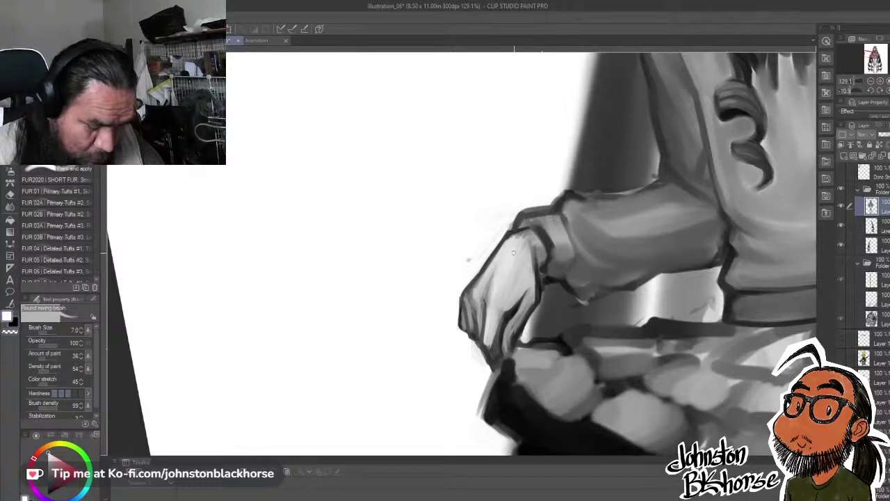
- Enlarge the brush to size 30 and smooth the light shading on the upper back of the hand
{"action": "key", "text": "]"}
{"action": "key", "text": "]"}
{"action": "key", "text": "]"}
{"action": "key", "text": "]"}
{"action": "key", "text": "]"}
{"action": "key", "text": "]"}
{"action": "key", "text": "]"}
{"action": "key", "text": "]"}
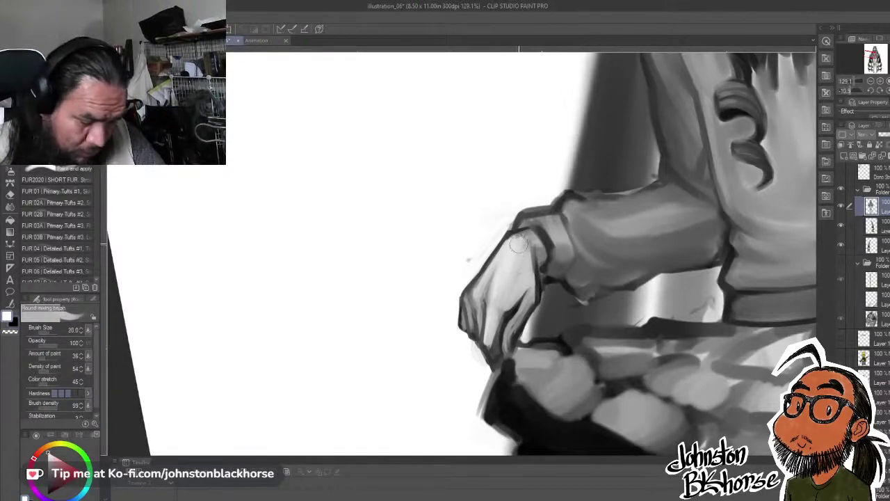
{"action": "mouse_move", "coordinate": [518, 243]}
{"action": "left_mouse_down"}
{"action": "mouse_move", "coordinate": [509, 297]}
{"action": "mouse_move", "coordinate": [488, 287]}
{"action": "mouse_move", "coordinate": [494, 267]}
{"action": "left_mouse_up"}
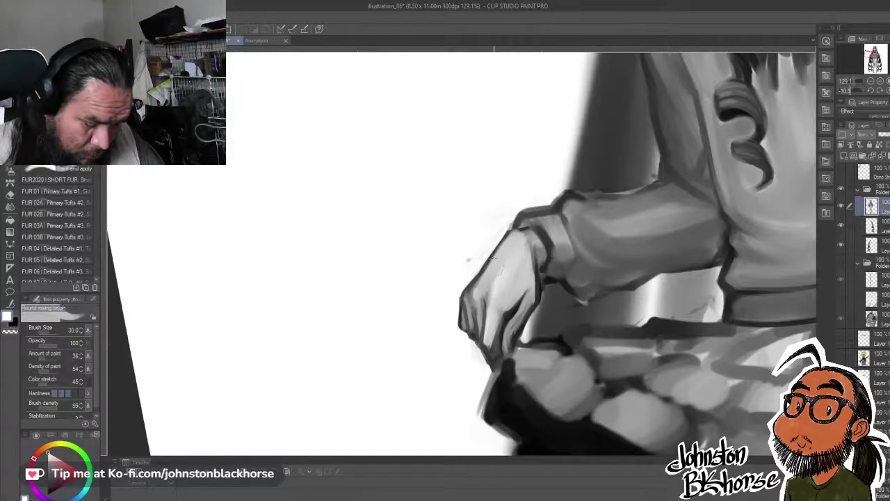
- Reduce the brush to size 8 and refine the dark outline where the wrist meets the sleeve cuff
{"action": "left_click_drag", "start_coordinate": [562, 298], "coordinate": [477, 350]}
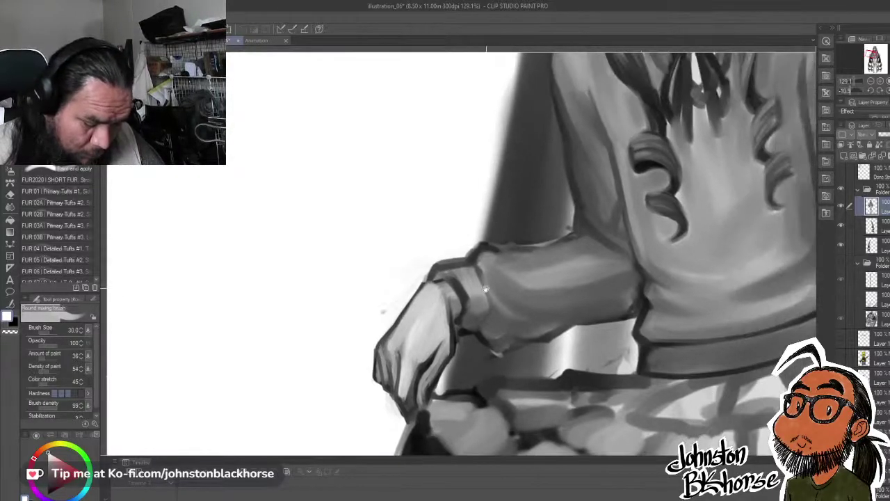
{"action": "key", "text": "minus"}
{"action": "key", "text": "minus"}
{"action": "key", "text": "minus"}
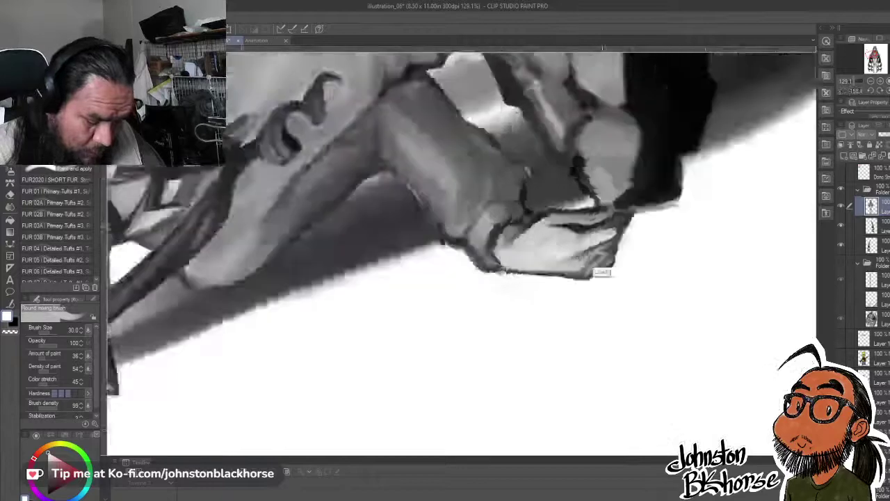
{"action": "key", "text": "x"}
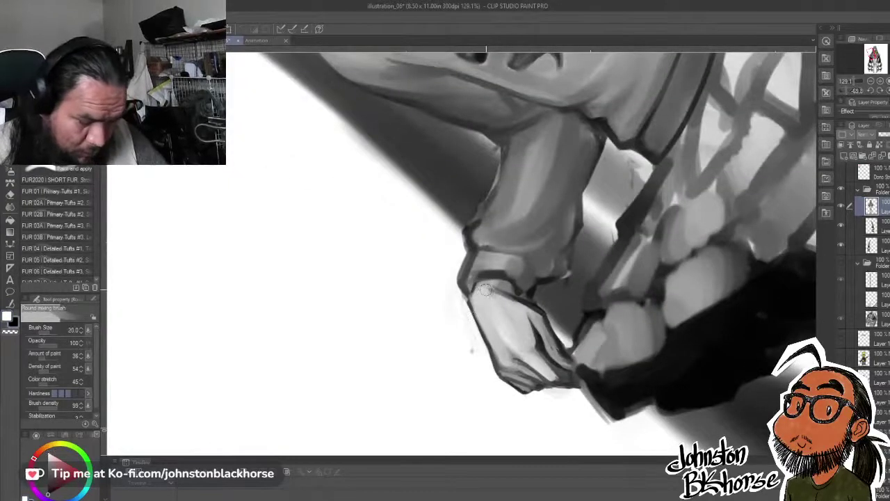
{"action": "key", "text": "bracketleft"}
{"action": "key", "text": "bracketleft"}
{"action": "key", "text": "bracketleft"}
{"action": "key", "text": "bracketleft"}
{"action": "key", "text": "bracketleft"}
{"action": "key", "text": "bracketleft"}
{"action": "key", "text": "bracketleft"}
{"action": "left_click_drag", "start_coordinate": [474, 291], "coordinate": [479, 281]}
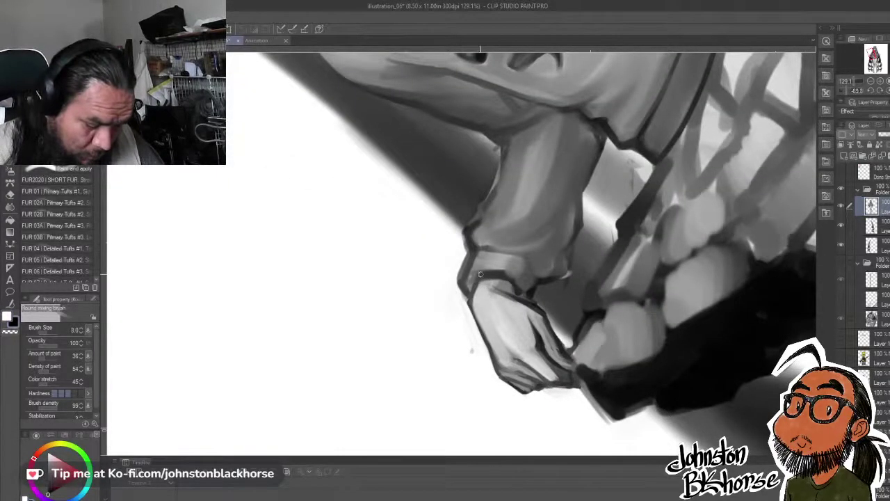
- Erase stray marks outside the wrist and cuff with the transparent color and tidy the forearm's upper outline
{"action": "left_click_drag", "start_coordinate": [532, 238], "coordinate": [517, 292]}
{"action": "mouse_move", "coordinate": [439, 291]}
{"action": "left_mouse_down"}
{"action": "mouse_move", "coordinate": [468, 263]}
{"action": "mouse_move", "coordinate": [497, 292]}
{"action": "left_mouse_up"}
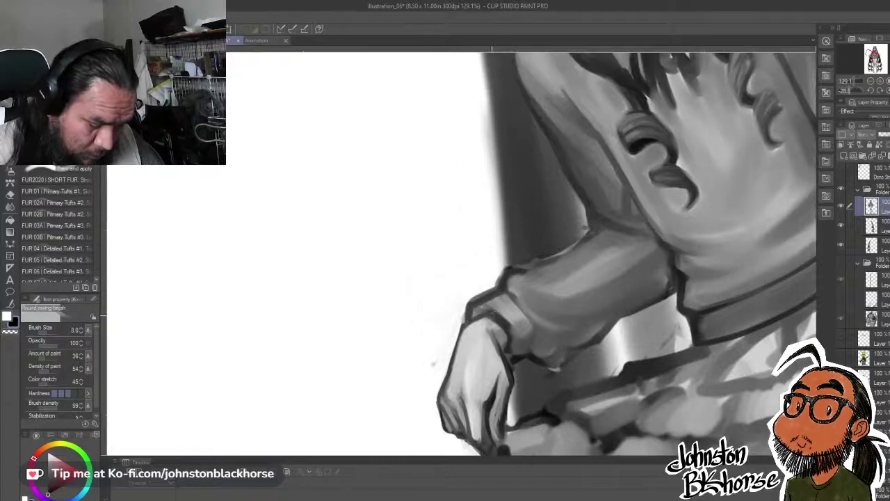
{"action": "key", "text": "c"}
{"action": "mouse_move", "coordinate": [464, 325]}
{"action": "left_mouse_down"}
{"action": "mouse_move", "coordinate": [468, 307]}
{"action": "mouse_move", "coordinate": [511, 262]}
{"action": "mouse_move", "coordinate": [552, 255]}
{"action": "mouse_move", "coordinate": [551, 273]}
{"action": "mouse_move", "coordinate": [564, 218]}
{"action": "left_mouse_up"}
{"action": "key", "text": "c"}
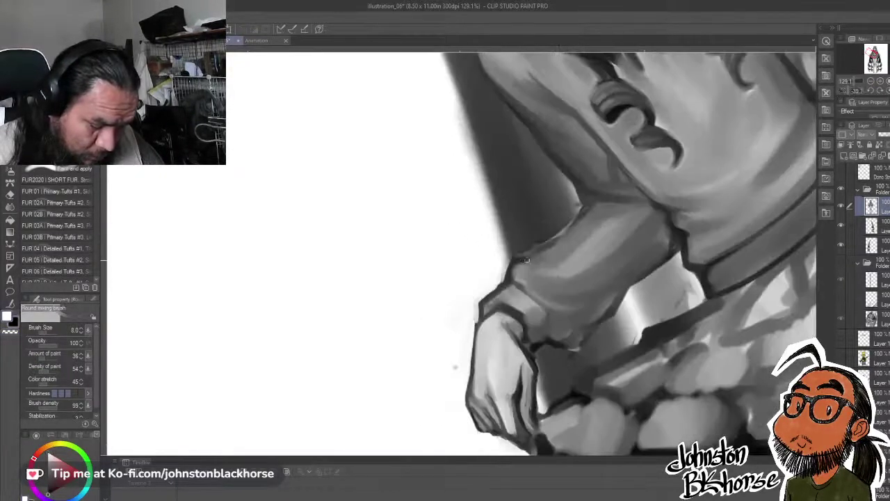
{"action": "mouse_move", "coordinate": [529, 260]}
{"action": "left_mouse_down"}
{"action": "mouse_move", "coordinate": [592, 201]}
{"action": "mouse_move", "coordinate": [612, 309]}
{"action": "mouse_move", "coordinate": [599, 307]}
{"action": "mouse_move", "coordinate": [629, 339]}
{"action": "left_mouse_up"}
{"action": "left_click_drag", "start_coordinate": [626, 362], "coordinate": [618, 324]}
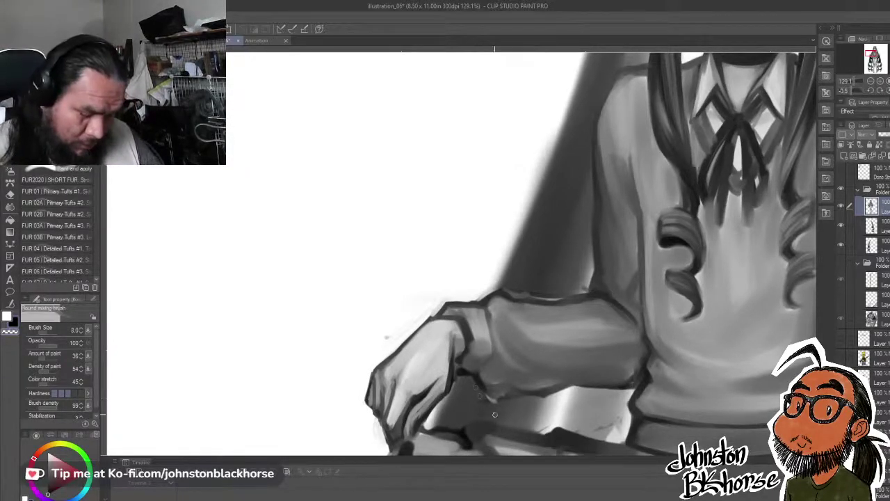
- Clean up the forearm sleeve's lower edge near the wrist and redraw the cuff's inner contours
{"action": "key", "text": "c"}
{"action": "mouse_move", "coordinate": [479, 378]}
{"action": "left_mouse_down"}
{"action": "mouse_move", "coordinate": [493, 397]}
{"action": "mouse_move", "coordinate": [531, 396]}
{"action": "left_mouse_up"}
{"action": "key", "text": "x"}
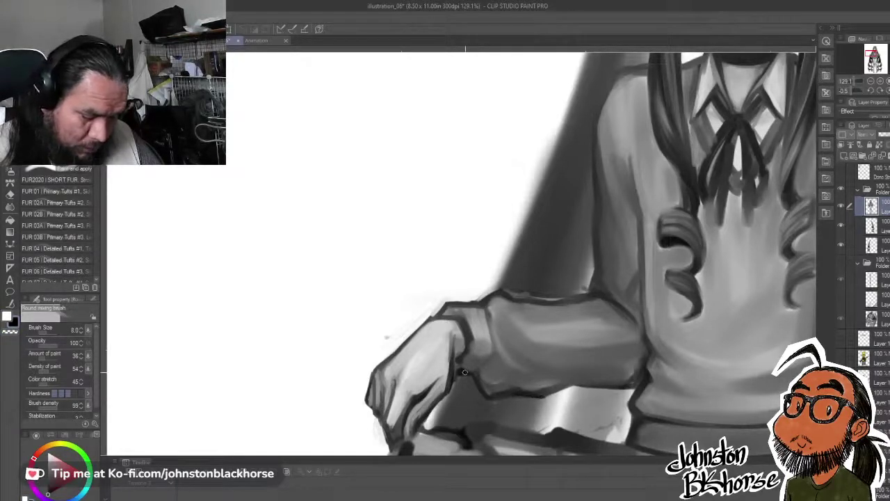
{"action": "mouse_move", "coordinate": [460, 371]}
{"action": "left_mouse_down"}
{"action": "mouse_move", "coordinate": [474, 370]}
{"action": "mouse_move", "coordinate": [466, 354]}
{"action": "left_mouse_up"}
{"action": "mouse_move", "coordinate": [465, 323]}
{"action": "left_mouse_down"}
{"action": "mouse_move", "coordinate": [472, 357]}
{"action": "mouse_move", "coordinate": [481, 360]}
{"action": "mouse_move", "coordinate": [494, 346]}
{"action": "left_mouse_up"}
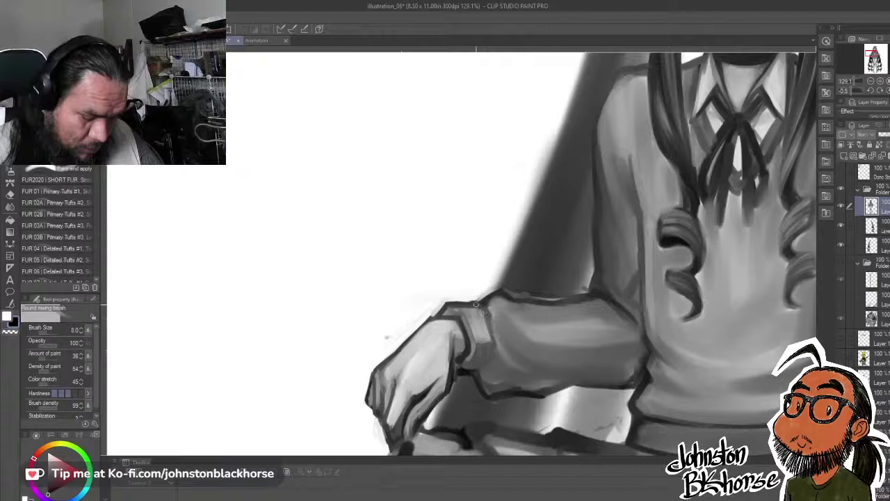
- Refine the dark upper outline of the forearm sleeve from the cuff toward the elbow, alternating the two drawing colors
{"action": "left_click_drag", "start_coordinate": [475, 304], "coordinate": [495, 294]}
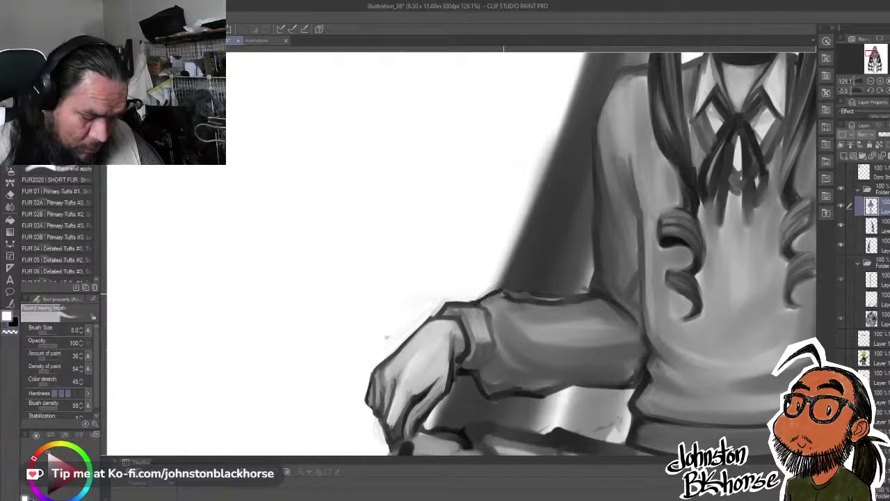
{"action": "key", "text": "x"}
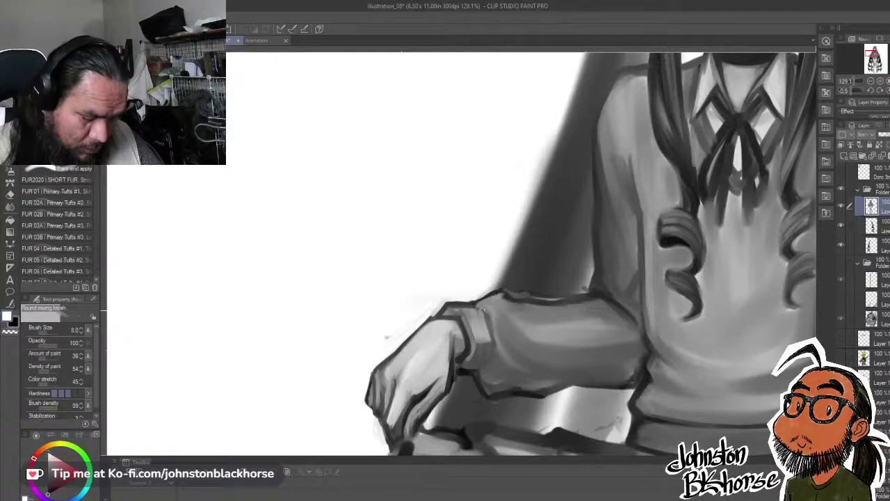
{"action": "mouse_move", "coordinate": [474, 306]}
{"action": "left_mouse_down"}
{"action": "mouse_move", "coordinate": [492, 294]}
{"action": "mouse_move", "coordinate": [566, 299]}
{"action": "mouse_move", "coordinate": [517, 178]}
{"action": "mouse_move", "coordinate": [523, 277]}
{"action": "left_mouse_up"}
{"action": "key", "text": "c"}
{"action": "key", "text": "c"}
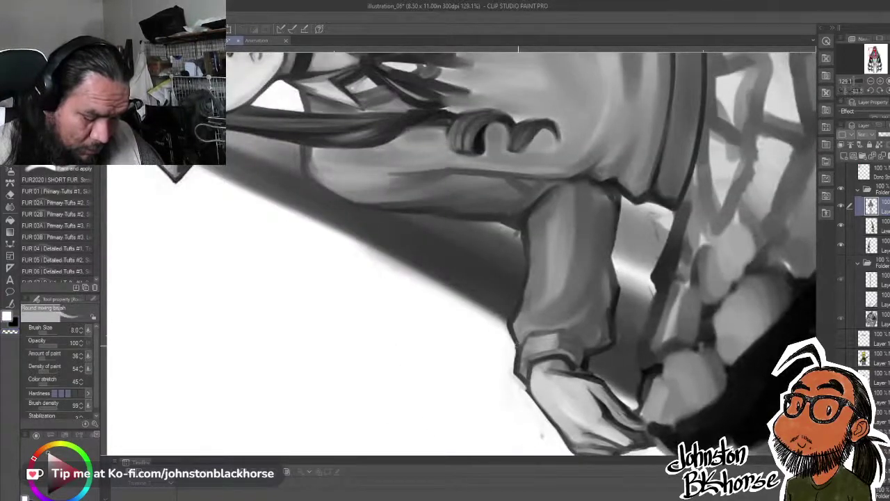
{"action": "mouse_move", "coordinate": [512, 325]}
{"action": "left_mouse_down"}
{"action": "mouse_move", "coordinate": [515, 339]}
{"action": "mouse_move", "coordinate": [529, 298]}
{"action": "mouse_move", "coordinate": [517, 339]}
{"action": "mouse_move", "coordinate": [524, 293]}
{"action": "left_mouse_up"}
{"action": "key", "text": "x"}
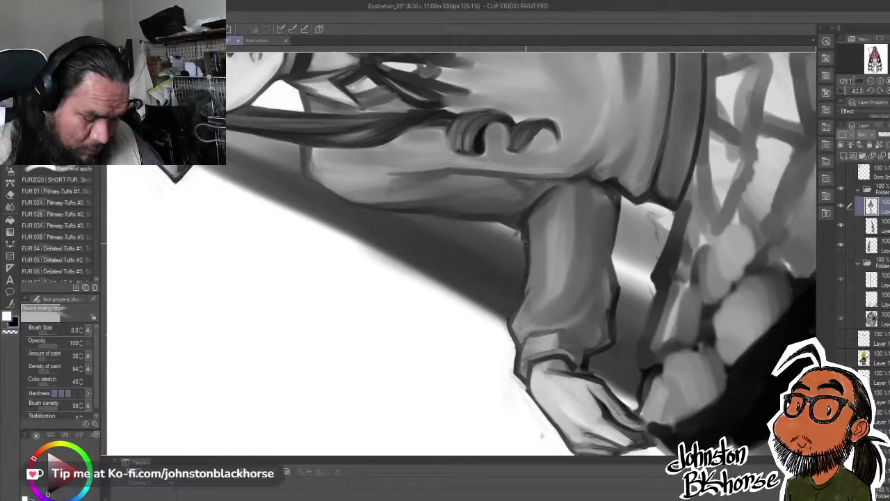
{"action": "left_click_drag", "start_coordinate": [612, 185], "coordinate": [537, 288]}
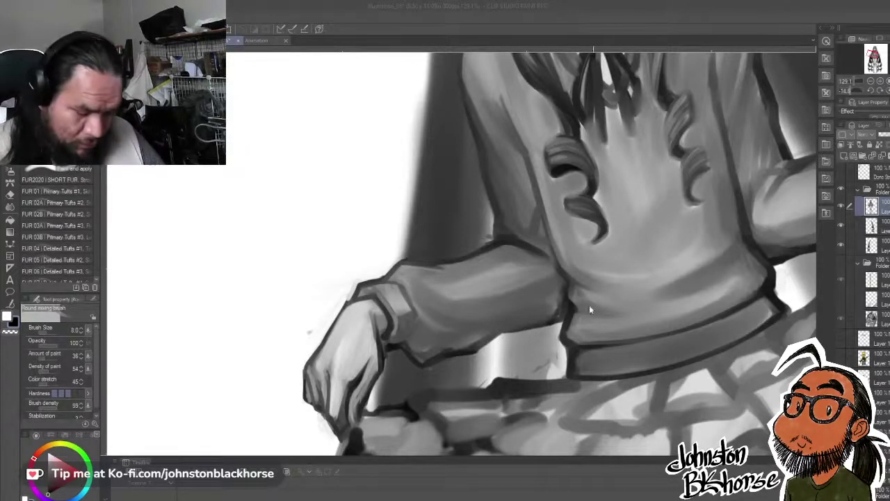
{"action": "mouse_move", "coordinate": [626, 237]}
{"action": "left_mouse_down"}
{"action": "mouse_move", "coordinate": [612, 316]}
{"action": "mouse_move", "coordinate": [636, 340]}
{"action": "left_mouse_up"}
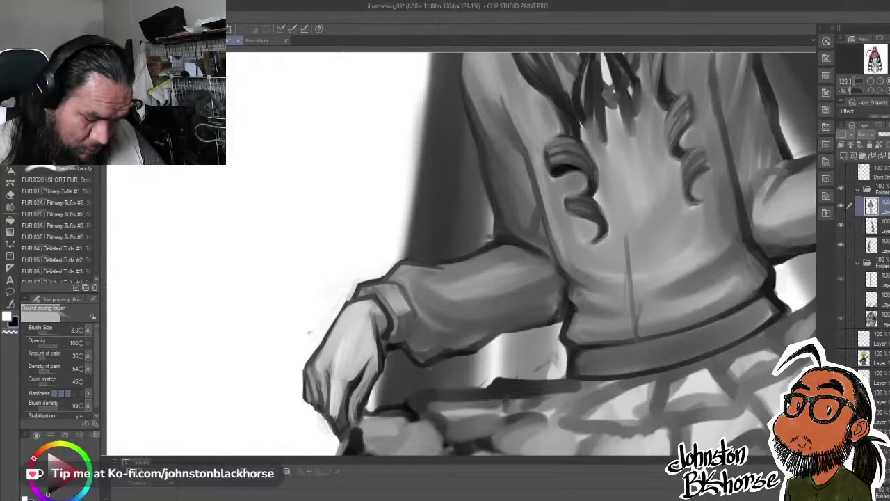
{"action": "key", "text": "ctrl+z"}
- Darken and smooth the forearm sleeve's lower outline from the cuff to the elbow
{"action": "left_click_drag", "start_coordinate": [668, 303], "coordinate": [691, 207]}
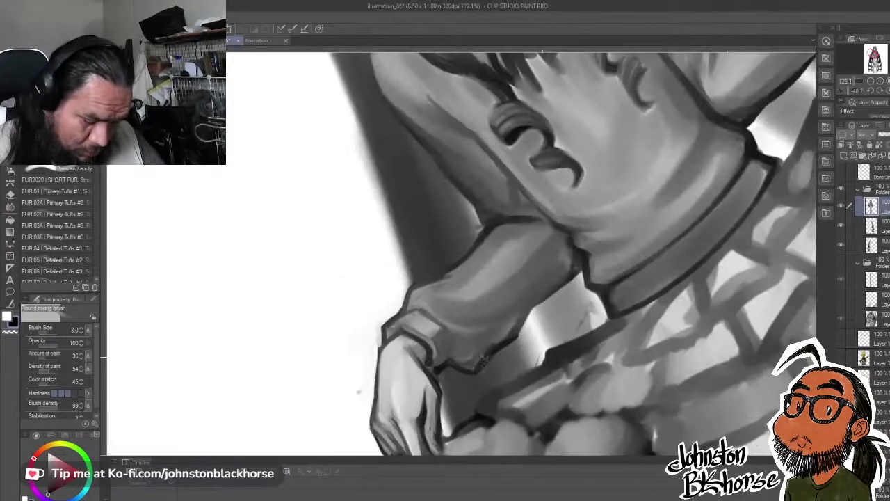
{"action": "mouse_move", "coordinate": [483, 361]}
{"action": "left_mouse_down"}
{"action": "mouse_move", "coordinate": [474, 368]}
{"action": "mouse_move", "coordinate": [578, 269]}
{"action": "left_mouse_up"}
{"action": "mouse_move", "coordinate": [527, 315]}
{"action": "left_mouse_down"}
{"action": "mouse_move", "coordinate": [577, 270]}
{"action": "mouse_move", "coordinate": [544, 297]}
{"action": "left_mouse_up"}
{"action": "left_click_drag", "start_coordinate": [532, 322], "coordinate": [562, 252]}
{"action": "mouse_move", "coordinate": [551, 287]}
{"action": "left_mouse_down"}
{"action": "mouse_move", "coordinate": [549, 272]}
{"action": "mouse_move", "coordinate": [556, 291]}
{"action": "left_mouse_up"}
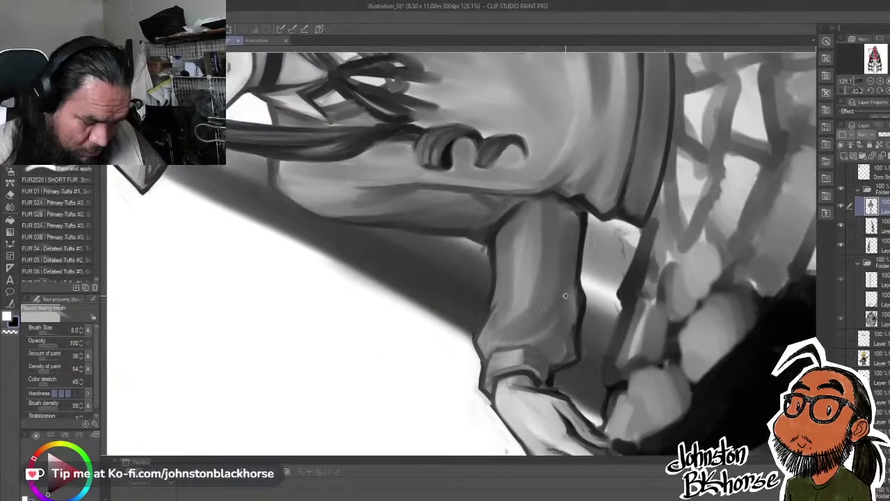
- Enlarge the brush to size 25 and paint diagonal fold shading across the forearm sleeve
{"action": "key", "text": "bracketright"}
{"action": "key", "text": "bracketright"}
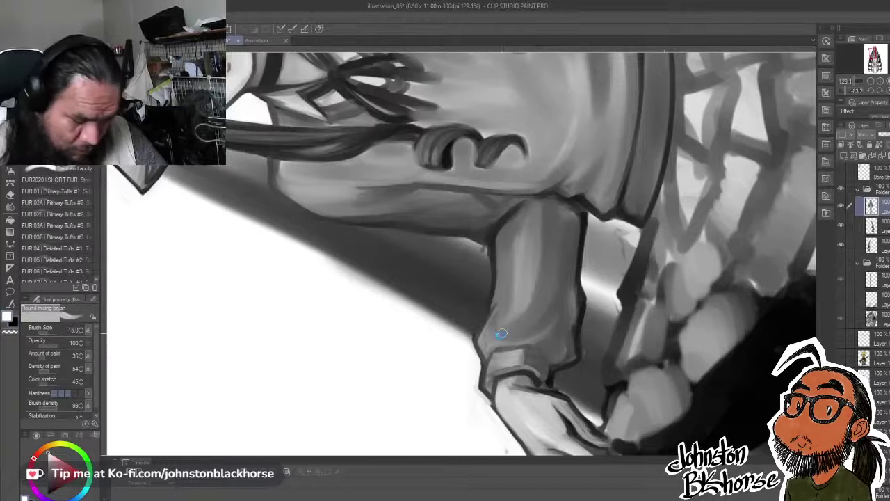
{"action": "key", "text": "bracketright"}
{"action": "key", "text": "bracketright"}
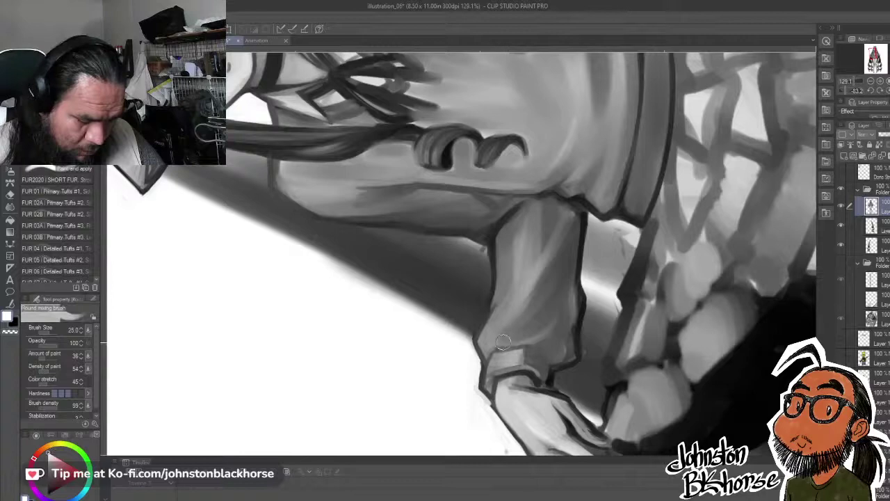
{"action": "left_click_drag", "start_coordinate": [567, 268], "coordinate": [470, 345]}
{"action": "left_click_drag", "start_coordinate": [470, 346], "coordinate": [583, 309]}
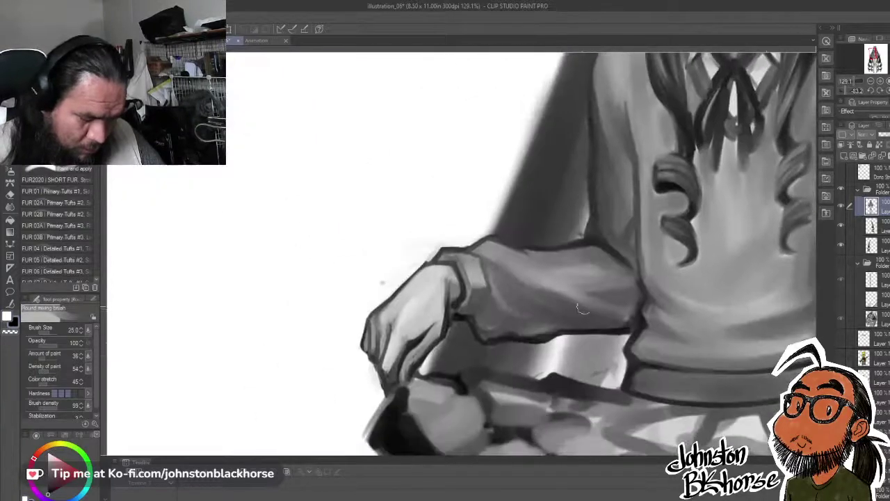
- Shade the folds of the forearm sleeve beside the cuff, alternating the two drawing colors
{"action": "key", "text": "x"}
{"action": "mouse_move", "coordinate": [486, 256]}
{"action": "left_mouse_down"}
{"action": "mouse_move", "coordinate": [506, 320]}
{"action": "mouse_move", "coordinate": [512, 308]}
{"action": "left_mouse_up"}
{"action": "mouse_move", "coordinate": [495, 272]}
{"action": "left_mouse_down"}
{"action": "mouse_move", "coordinate": [501, 316]}
{"action": "mouse_move", "coordinate": [481, 318]}
{"action": "mouse_move", "coordinate": [489, 303]}
{"action": "mouse_move", "coordinate": [490, 324]}
{"action": "mouse_move", "coordinate": [501, 310]}
{"action": "mouse_move", "coordinate": [491, 325]}
{"action": "mouse_move", "coordinate": [498, 315]}
{"action": "left_mouse_up"}
{"action": "key", "text": "x"}
{"action": "key", "text": "x"}
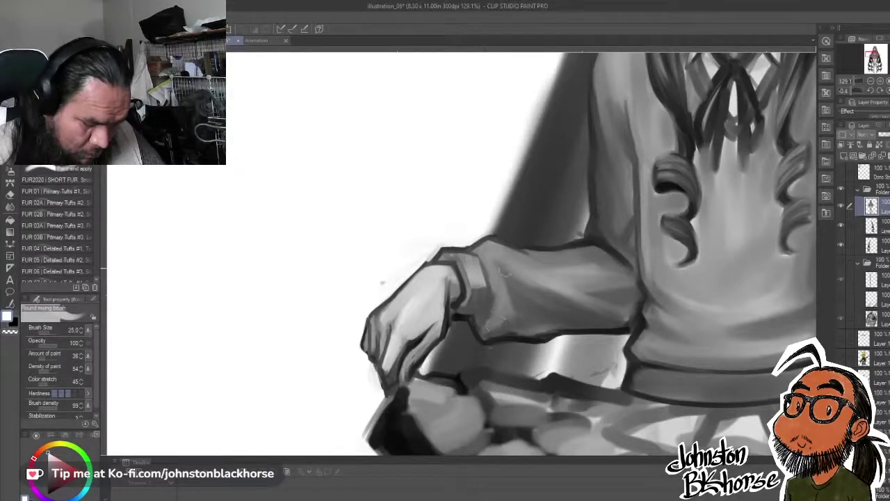
- Blend a darker diagonal fold from the forearm sleeve's upper edge toward the middle of the sleeve
{"action": "left_click_drag", "start_coordinate": [629, 330], "coordinate": [607, 176]}
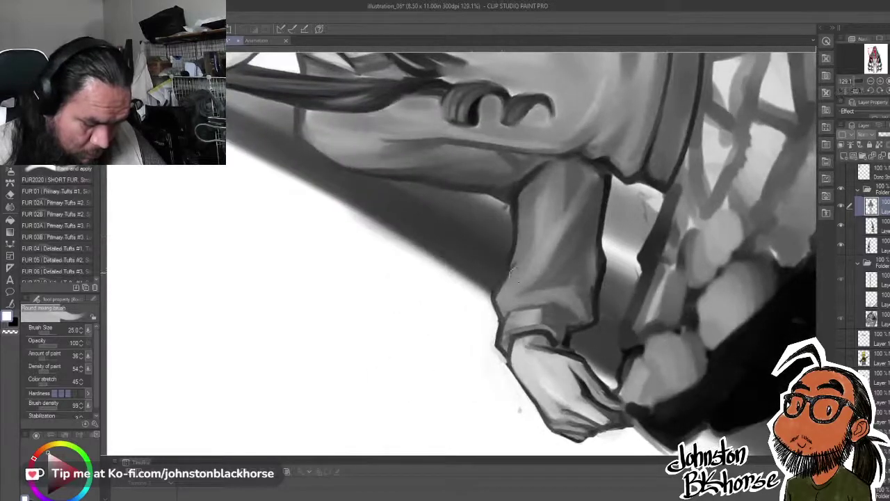
{"action": "key", "text": "x"}
{"action": "left_click_drag", "start_coordinate": [502, 286], "coordinate": [550, 232]}
{"action": "mouse_move", "coordinate": [518, 260]}
{"action": "left_mouse_down"}
{"action": "mouse_move", "coordinate": [591, 174]}
{"action": "mouse_move", "coordinate": [582, 205]}
{"action": "mouse_move", "coordinate": [599, 189]}
{"action": "mouse_move", "coordinate": [582, 240]}
{"action": "left_mouse_up"}
{"action": "key", "text": "x"}
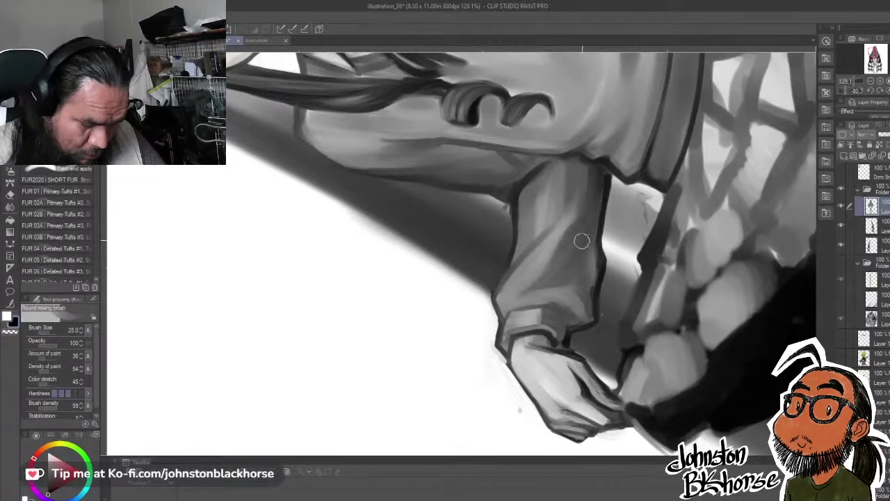
- Touch up the sleeve shading near the elbow and soften the fold along the middle of the forearm
{"action": "mouse_move", "coordinate": [596, 179]}
{"action": "left_mouse_down"}
{"action": "mouse_move", "coordinate": [571, 239]}
{"action": "mouse_move", "coordinate": [607, 198]}
{"action": "mouse_move", "coordinate": [606, 185]}
{"action": "mouse_move", "coordinate": [600, 254]}
{"action": "mouse_move", "coordinate": [597, 217]}
{"action": "mouse_move", "coordinate": [600, 251]}
{"action": "mouse_move", "coordinate": [610, 243]}
{"action": "mouse_move", "coordinate": [604, 288]}
{"action": "mouse_move", "coordinate": [603, 208]}
{"action": "left_mouse_up"}
{"action": "mouse_move", "coordinate": [628, 175]}
{"action": "left_mouse_down"}
{"action": "mouse_move", "coordinate": [636, 193]}
{"action": "mouse_move", "coordinate": [589, 360]}
{"action": "left_mouse_up"}
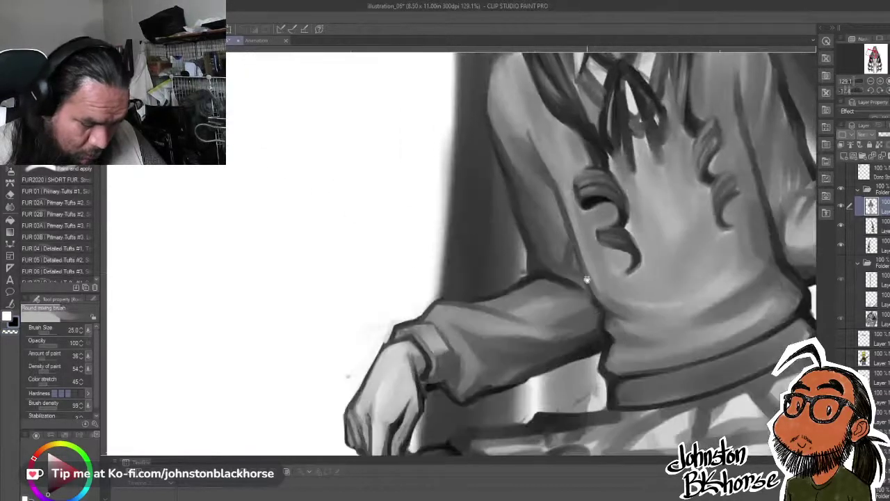
{"action": "left_click_drag", "start_coordinate": [583, 284], "coordinate": [560, 380]}
{"action": "mouse_move", "coordinate": [510, 325]}
{"action": "left_mouse_down"}
{"action": "mouse_move", "coordinate": [516, 303]}
{"action": "mouse_move", "coordinate": [530, 350]}
{"action": "mouse_move", "coordinate": [516, 309]}
{"action": "mouse_move", "coordinate": [520, 286]}
{"action": "mouse_move", "coordinate": [534, 347]}
{"action": "mouse_move", "coordinate": [530, 294]}
{"action": "mouse_move", "coordinate": [533, 322]}
{"action": "mouse_move", "coordinate": [552, 233]}
{"action": "mouse_move", "coordinate": [548, 320]}
{"action": "left_mouse_up"}
{"action": "key", "text": "x"}
{"action": "key", "text": "x"}
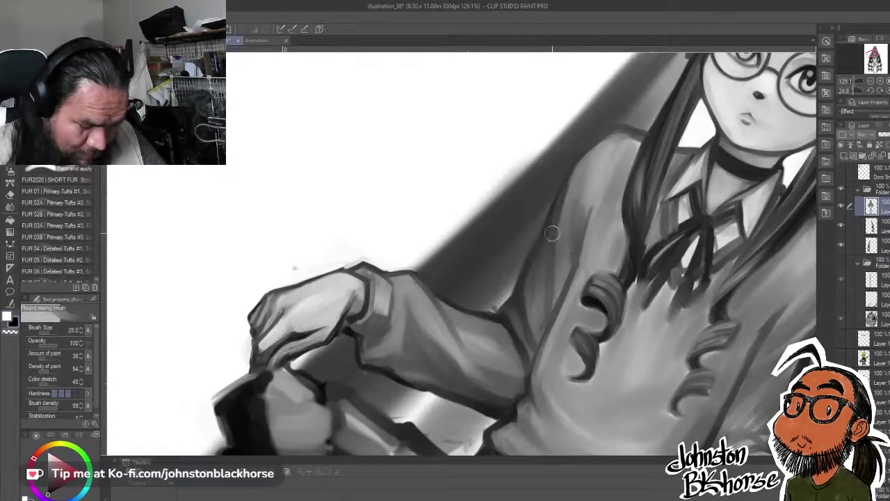
- Paint long light and dark folds down the upper arm sleeve below the shoulder, alternating the two drawing colors
{"action": "left_click_drag", "start_coordinate": [552, 233], "coordinate": [552, 310]}
{"action": "key", "text": "x"}
{"action": "left_click_drag", "start_coordinate": [576, 197], "coordinate": [580, 239]}
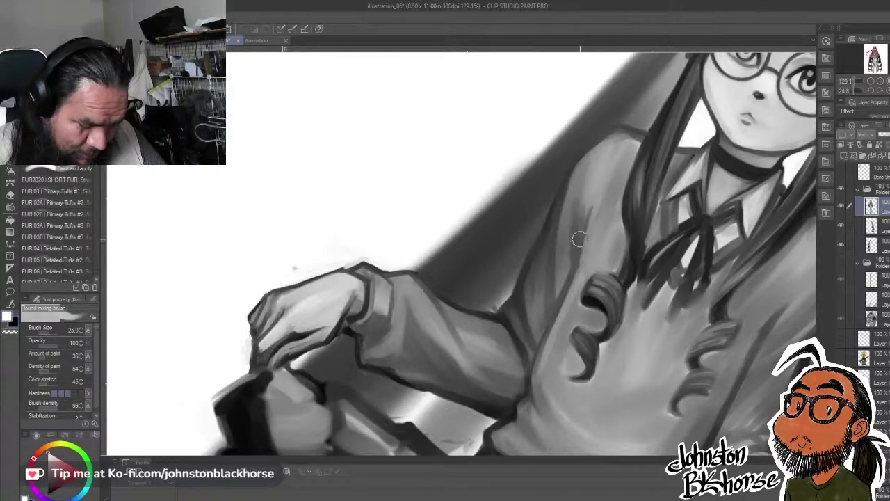
{"action": "left_click_drag", "start_coordinate": [580, 207], "coordinate": [579, 244]}
{"action": "left_click_drag", "start_coordinate": [587, 170], "coordinate": [582, 255]}
{"action": "key", "text": "x"}
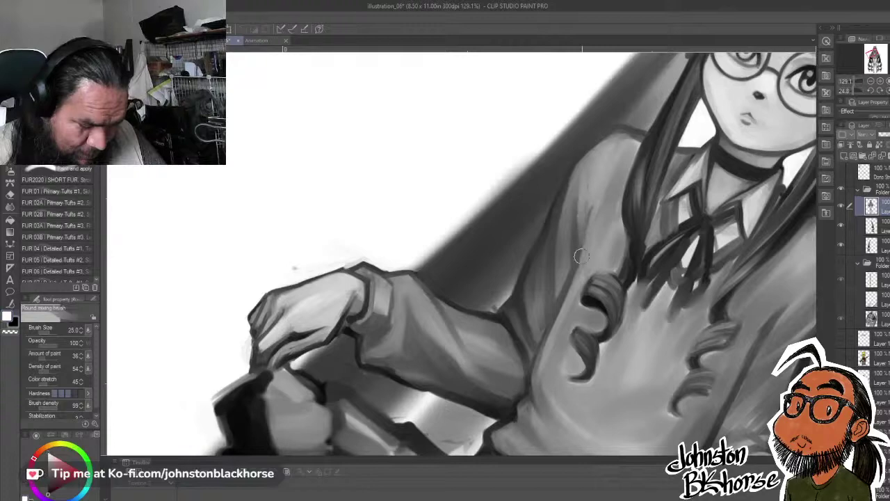
{"action": "left_click_drag", "start_coordinate": [591, 193], "coordinate": [578, 251]}
{"action": "key", "text": "x"}
{"action": "mouse_move", "coordinate": [591, 194]}
{"action": "left_mouse_down"}
{"action": "mouse_move", "coordinate": [577, 278]}
{"action": "mouse_move", "coordinate": [563, 220]}
{"action": "left_mouse_up"}
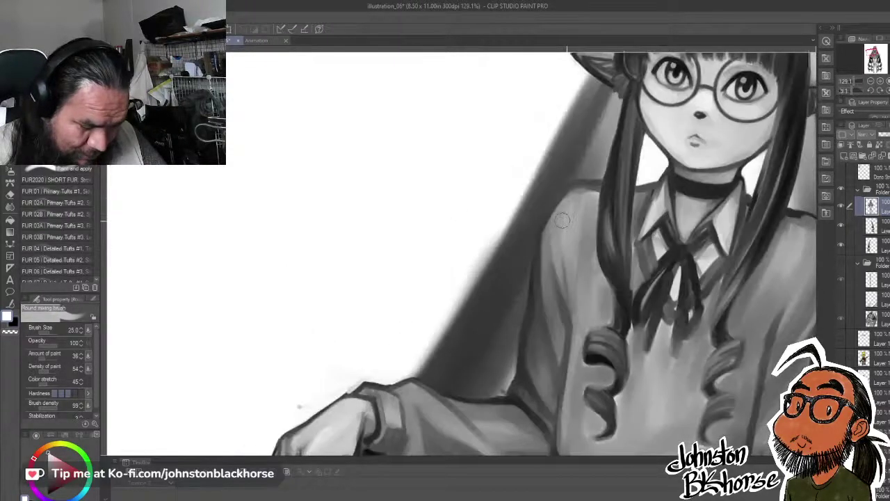
- Reduce the brush to size 10 and redraw the dark outer outline of the shoulder and upper arm down to the elbow
{"action": "key", "text": "bracketleft"}
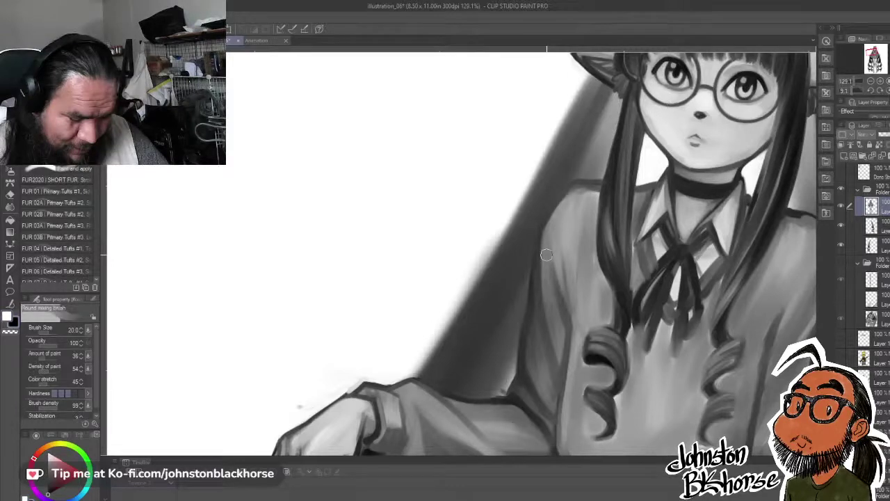
{"action": "key", "text": "bracketleft"}
{"action": "key", "text": "bracketleft"}
{"action": "mouse_move", "coordinate": [561, 198]}
{"action": "left_mouse_down"}
{"action": "mouse_move", "coordinate": [605, 185]}
{"action": "mouse_move", "coordinate": [576, 188]}
{"action": "mouse_move", "coordinate": [553, 218]}
{"action": "left_mouse_up"}
{"action": "key", "text": "ctrl+z"}
{"action": "mouse_move", "coordinate": [580, 186]}
{"action": "left_mouse_down"}
{"action": "mouse_move", "coordinate": [548, 219]}
{"action": "mouse_move", "coordinate": [606, 183]}
{"action": "mouse_move", "coordinate": [563, 198]}
{"action": "left_mouse_up"}
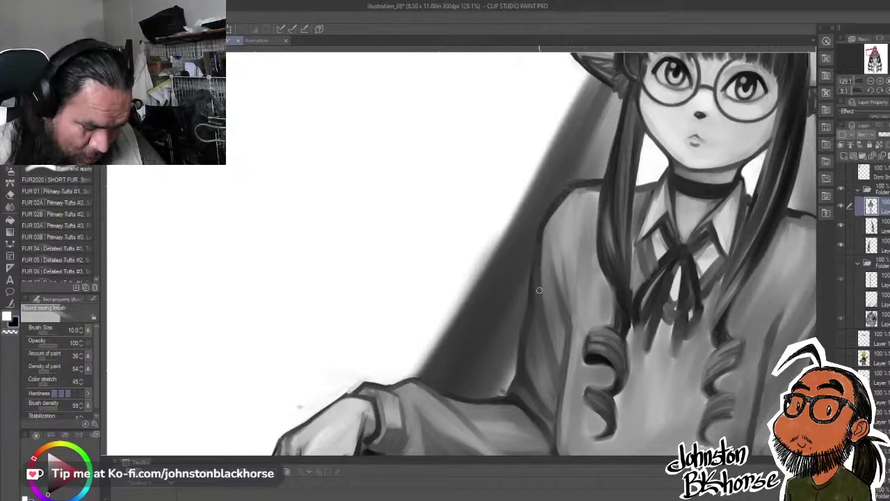
{"action": "mouse_move", "coordinate": [530, 263]}
{"action": "left_mouse_down"}
{"action": "mouse_move", "coordinate": [535, 331]}
{"action": "mouse_move", "coordinate": [527, 306]}
{"action": "mouse_move", "coordinate": [508, 394]}
{"action": "left_mouse_up"}
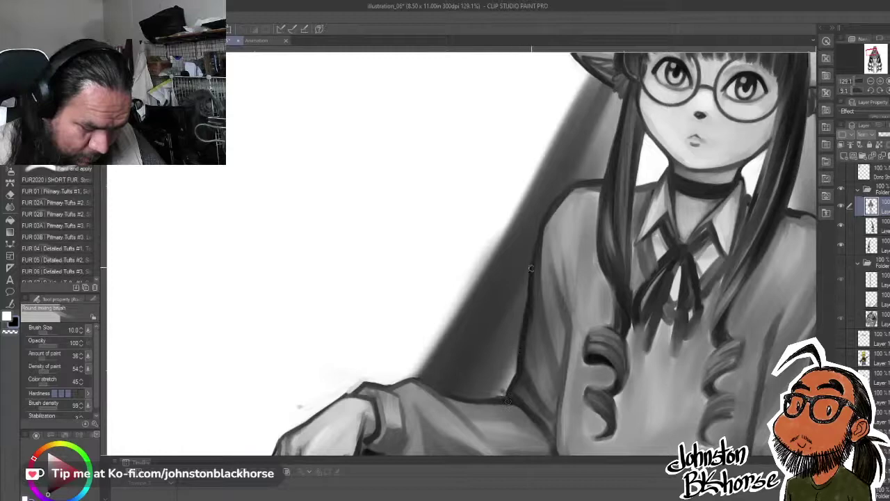
- Darken the contour between the same arm's sleeve and the torso, from beside the hair curls down to the waist
{"action": "scroll", "coordinate": [571, 244], "scroll_direction": "down", "scroll_amount": 3}
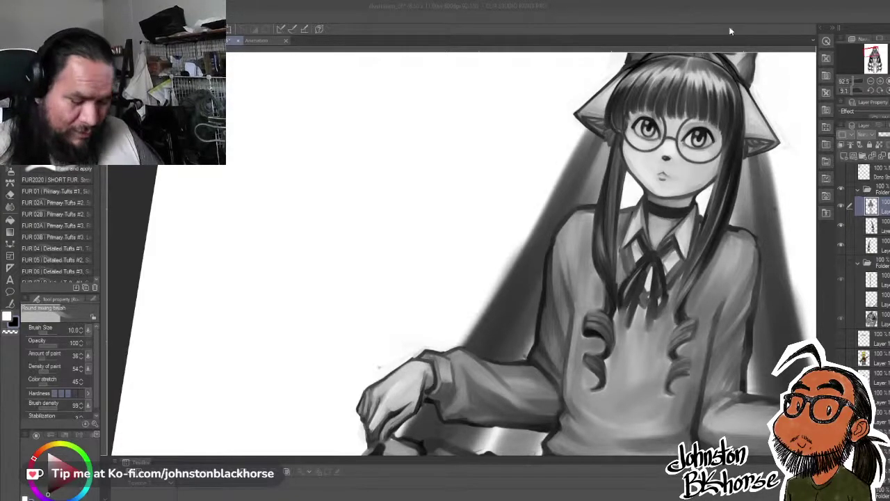
{"action": "left_click_drag", "start_coordinate": [571, 327], "coordinate": [550, 288]}
{"action": "scroll", "coordinate": [547, 265], "scroll_direction": "up", "scroll_amount": 1}
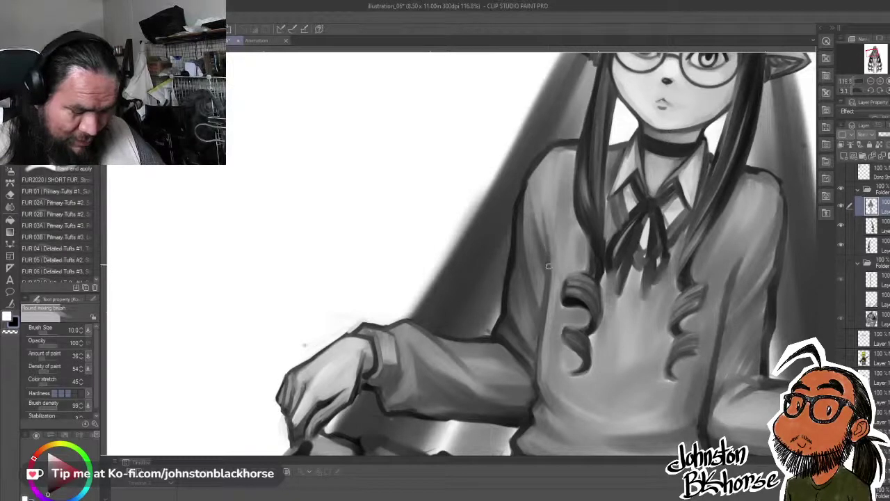
{"action": "scroll", "coordinate": [545, 300], "scroll_direction": "down", "scroll_amount": 3}
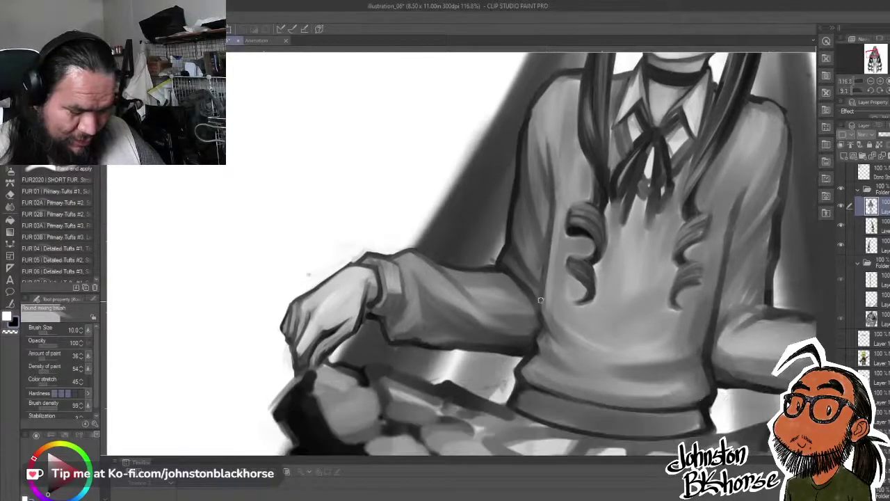
{"action": "left_click_drag", "start_coordinate": [542, 283], "coordinate": [542, 307]}
{"action": "mouse_move", "coordinate": [550, 224]}
{"action": "left_mouse_down"}
{"action": "mouse_move", "coordinate": [544, 326]}
{"action": "mouse_move", "coordinate": [523, 369]}
{"action": "left_mouse_up"}
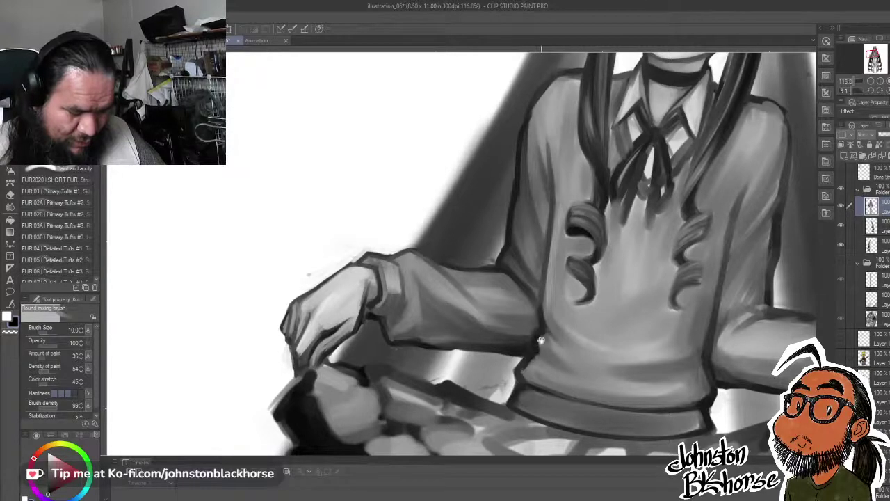
- Darken the opposite side's contour between torso and sleeve, and strengthen the outline over that shoulder
{"action": "scroll", "coordinate": [541, 341], "scroll_direction": "down", "scroll_amount": 2}
{"action": "left_click_drag", "start_coordinate": [597, 308], "coordinate": [612, 297]}
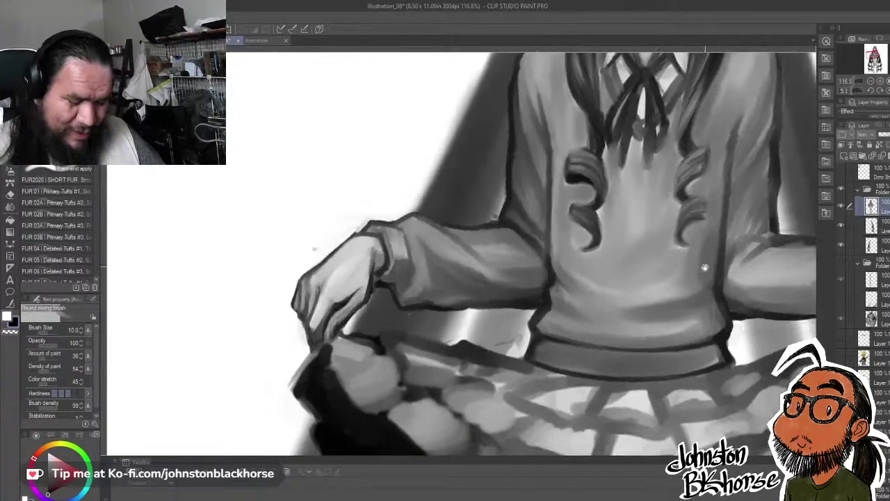
{"action": "left_click_drag", "start_coordinate": [701, 266], "coordinate": [605, 300]}
{"action": "left_click_drag", "start_coordinate": [636, 187], "coordinate": [625, 235]}
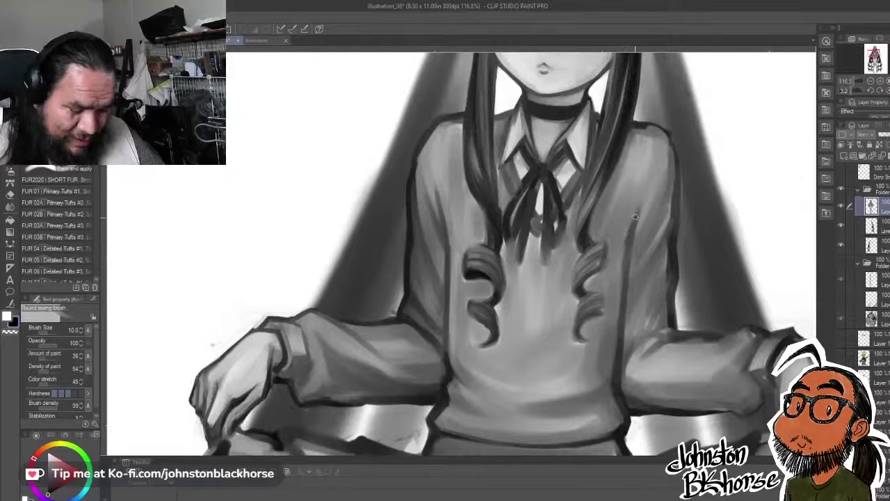
{"action": "scroll", "coordinate": [651, 202], "scroll_direction": "up", "scroll_amount": 5}
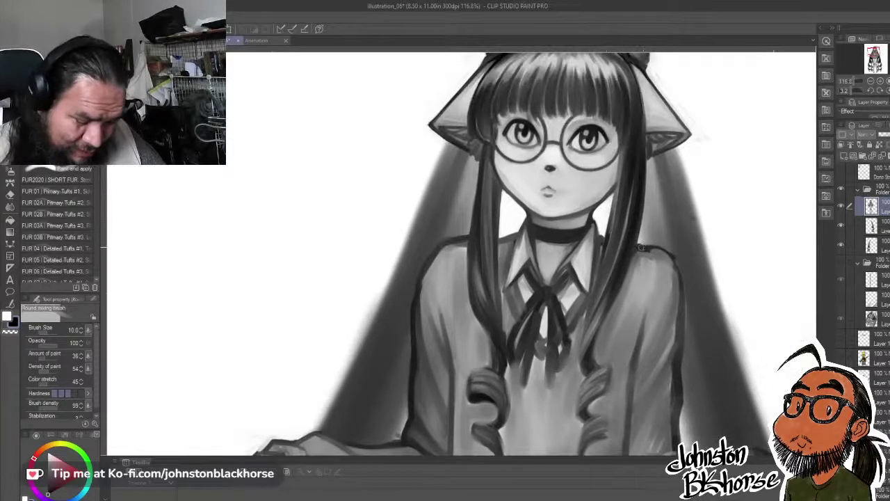
{"action": "scroll", "coordinate": [644, 253], "scroll_direction": "down", "scroll_amount": 2}
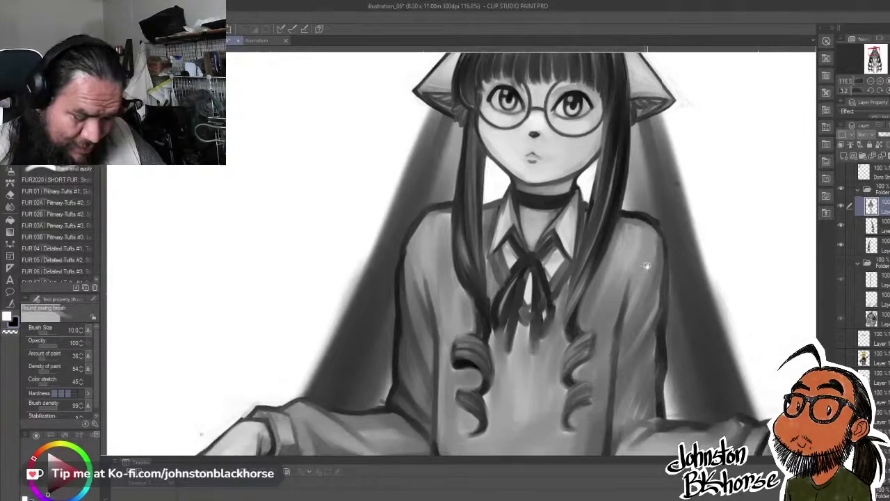
{"action": "left_click_drag", "start_coordinate": [647, 266], "coordinate": [666, 239]}
- Refine the edges of the shirt collar and sweater neckline beside the long hair lock, alternating the two drawing colors
{"action": "left_click_drag", "start_coordinate": [573, 272], "coordinate": [635, 302]}
{"action": "left_click_drag", "start_coordinate": [585, 258], "coordinate": [587, 274]}
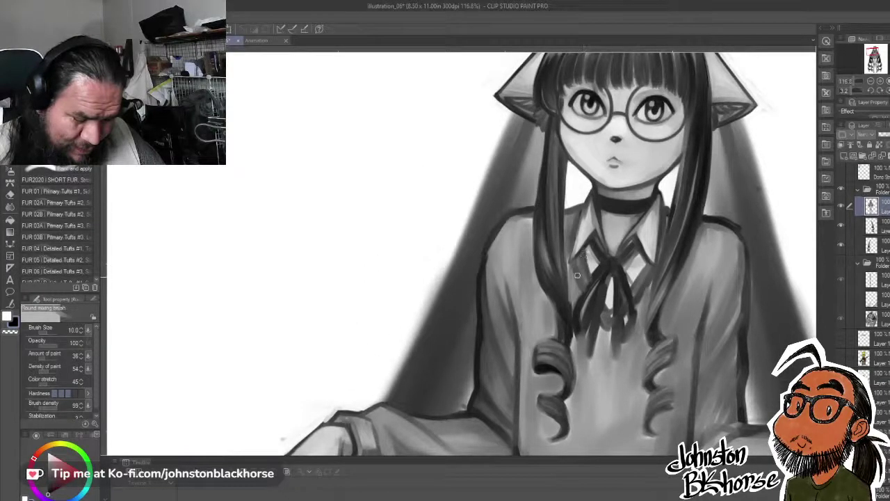
{"action": "key", "text": "x"}
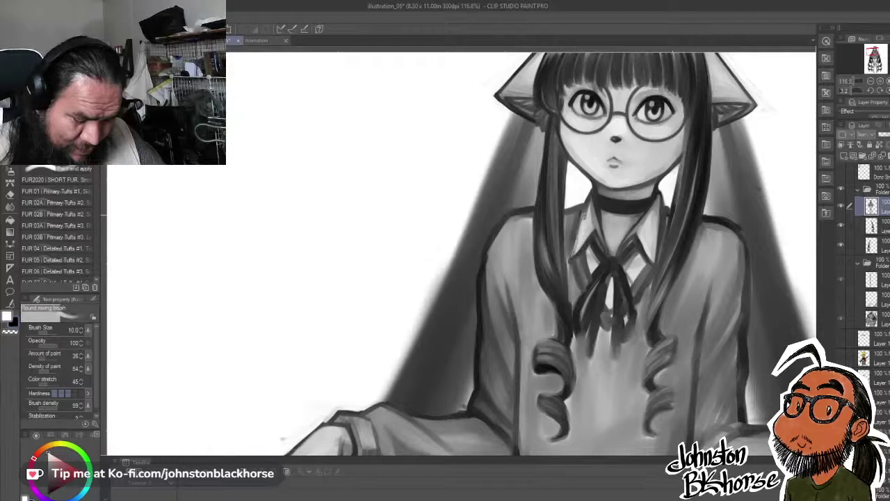
{"action": "key", "text": "x"}
{"action": "left_click_drag", "start_coordinate": [586, 212], "coordinate": [568, 259]}
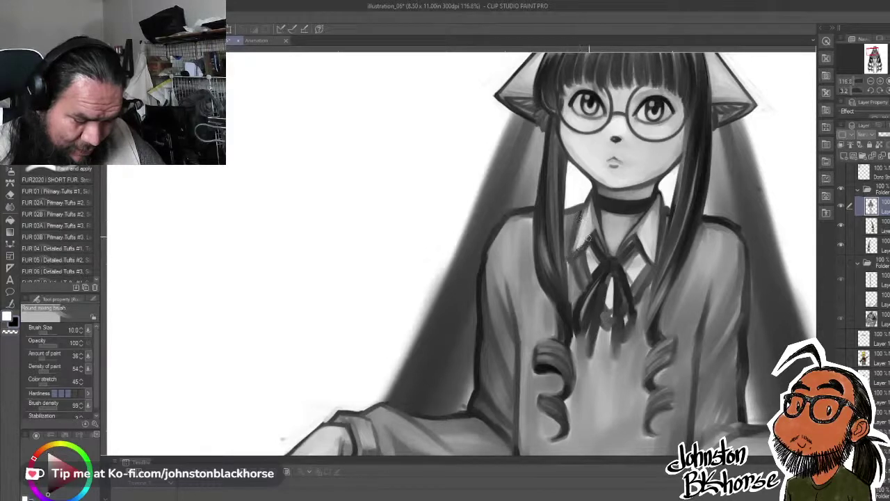
- Sample tones around the neck ribbon and collar and touch up the sweater neckline beside the ribbon
{"action": "left_click_drag", "start_coordinate": [612, 313], "coordinate": [592, 285]}
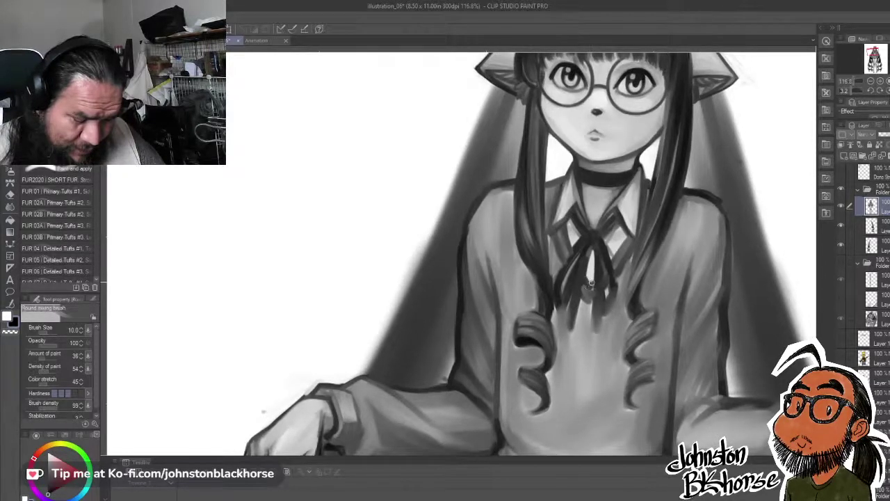
{"action": "left_click", "coordinate": [590, 286], "text": "alt"}
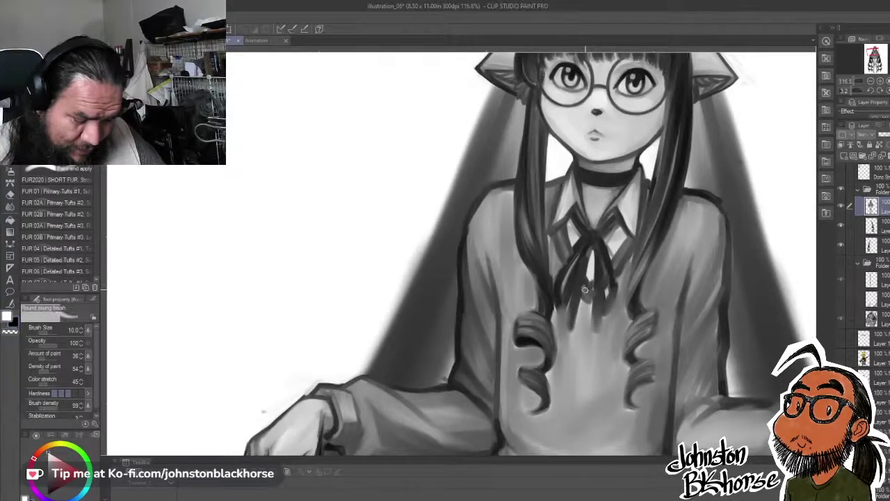
{"action": "left_click", "coordinate": [561, 231], "text": "alt"}
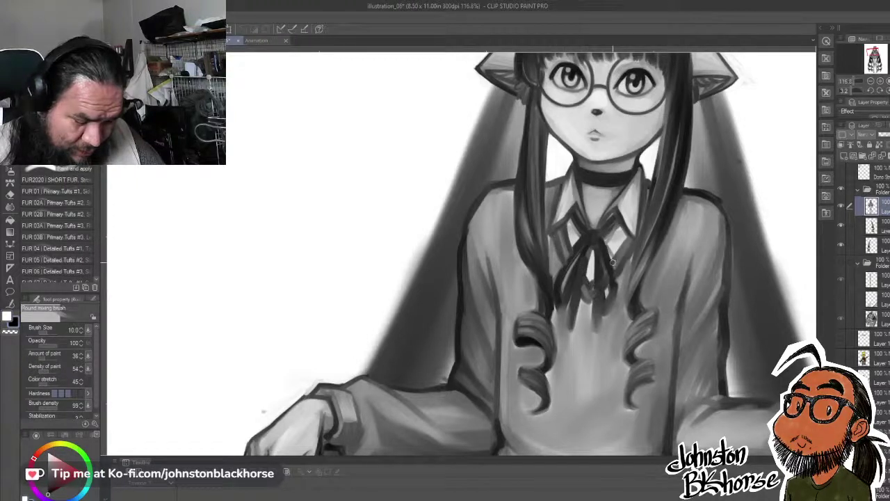
{"action": "mouse_move", "coordinate": [613, 263]}
{"action": "left_mouse_down"}
{"action": "mouse_move", "coordinate": [628, 236]}
{"action": "mouse_move", "coordinate": [618, 266]}
{"action": "mouse_move", "coordinate": [630, 252]}
{"action": "left_mouse_up"}
{"action": "key", "text": "x"}
{"action": "key", "text": "x"}
- Paint long strands down the right-hand hair lock, from beside the cheek over the collar to the sweater
{"action": "left_click_drag", "start_coordinate": [658, 164], "coordinate": [642, 230]}
{"action": "key", "text": "ctrl+z"}
{"action": "left_click_drag", "start_coordinate": [659, 149], "coordinate": [637, 247]}
{"action": "key", "text": "ctrl+z"}
{"action": "left_click_drag", "start_coordinate": [665, 133], "coordinate": [642, 228]}
{"action": "mouse_move", "coordinate": [656, 185]}
{"action": "left_mouse_down"}
{"action": "mouse_move", "coordinate": [633, 272]}
{"action": "mouse_move", "coordinate": [673, 172]}
{"action": "mouse_move", "coordinate": [644, 257]}
{"action": "left_mouse_up"}
{"action": "key", "text": "ctrl+z"}
{"action": "left_click_drag", "start_coordinate": [676, 190], "coordinate": [640, 267]}
{"action": "left_click_drag", "start_coordinate": [678, 165], "coordinate": [638, 271]}
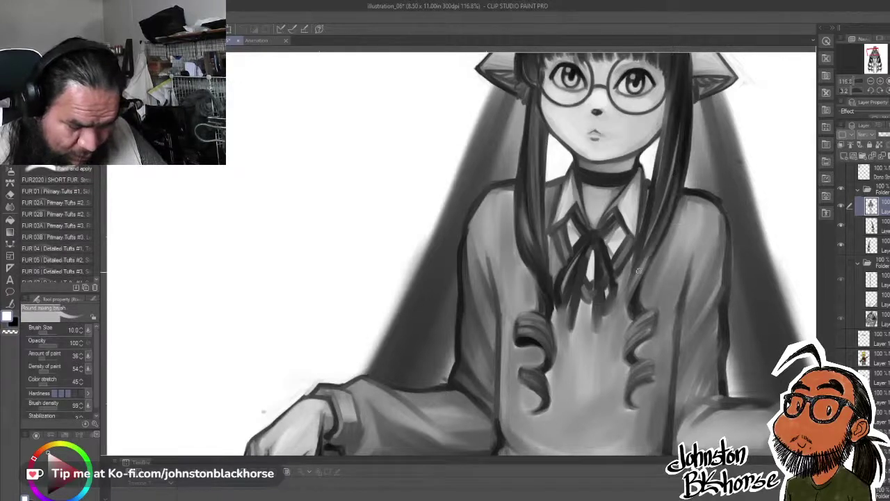
{"action": "left_click_drag", "start_coordinate": [676, 175], "coordinate": [653, 253]}
{"action": "left_click_drag", "start_coordinate": [686, 142], "coordinate": [662, 230]}
- Switch the drawing color and darken the tapering lower end of the right-hand lock down to its spiral curl
{"action": "key", "text": "x"}
{"action": "left_click_drag", "start_coordinate": [678, 181], "coordinate": [641, 278]}
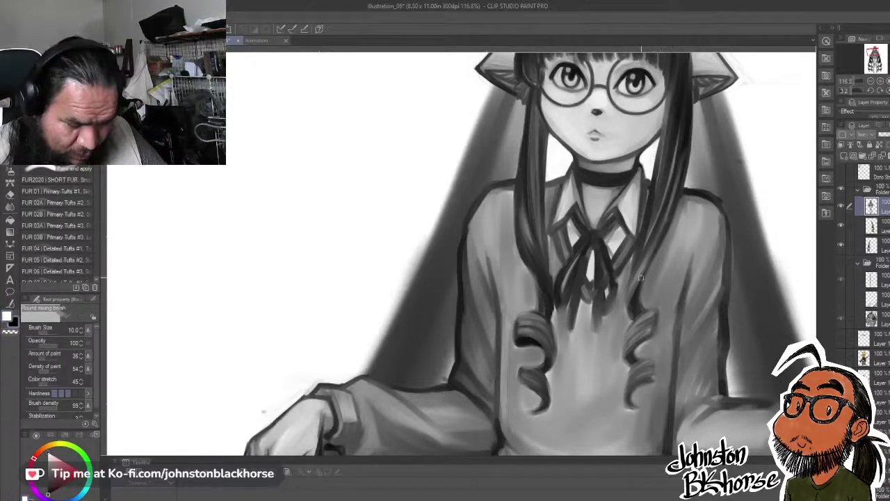
{"action": "left_click_drag", "start_coordinate": [670, 219], "coordinate": [634, 305]}
{"action": "key", "text": "ctrl+z"}
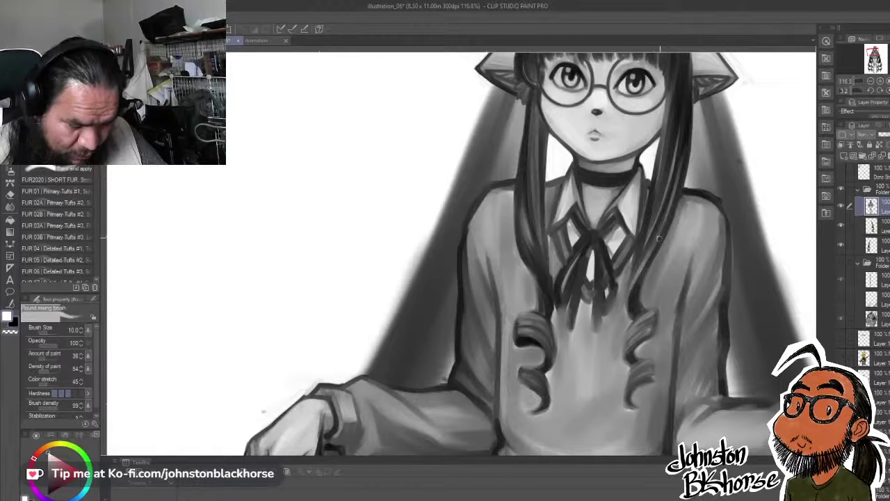
{"action": "left_click_drag", "start_coordinate": [641, 262], "coordinate": [631, 317]}
{"action": "left_click_drag", "start_coordinate": [635, 282], "coordinate": [633, 314]}
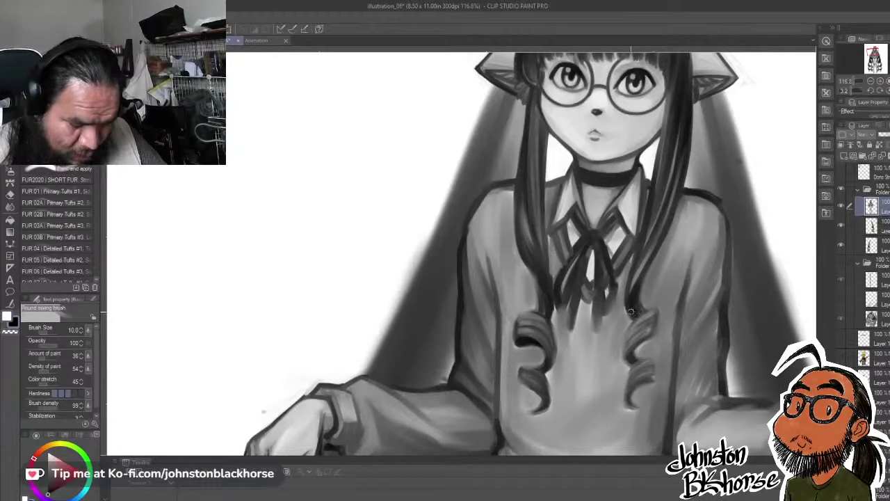
{"action": "left_click_drag", "start_coordinate": [631, 311], "coordinate": [637, 310]}
{"action": "key", "text": "x"}
{"action": "mouse_move", "coordinate": [638, 280]}
{"action": "left_mouse_down"}
{"action": "mouse_move", "coordinate": [682, 182]}
{"action": "mouse_move", "coordinate": [646, 205]}
{"action": "mouse_move", "coordinate": [616, 247]}
{"action": "left_mouse_up"}
- Enlarge the brush to size 17 and shade the right-hand hair lock from the ear down to the chest
{"action": "key", "text": "bracketright"}
{"action": "key", "text": "bracketright"}
{"action": "key", "text": "bracketright"}
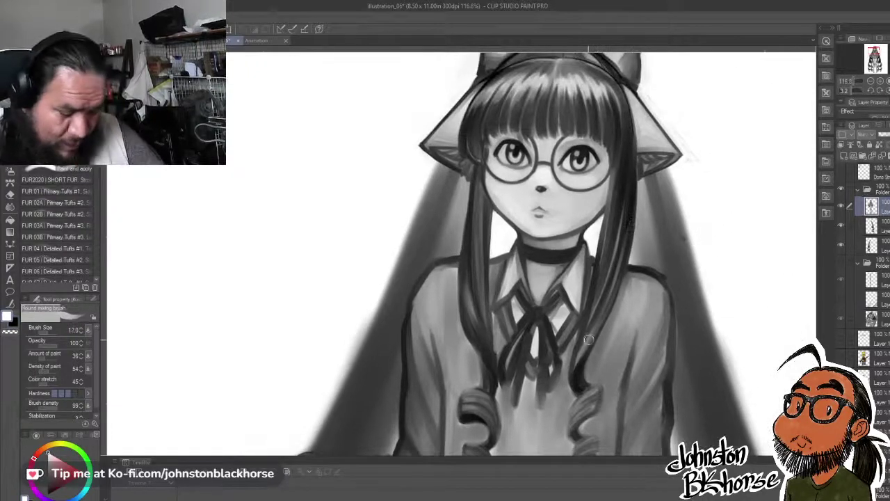
{"action": "left_click_drag", "start_coordinate": [577, 369], "coordinate": [619, 267]}
{"action": "key", "text": "x"}
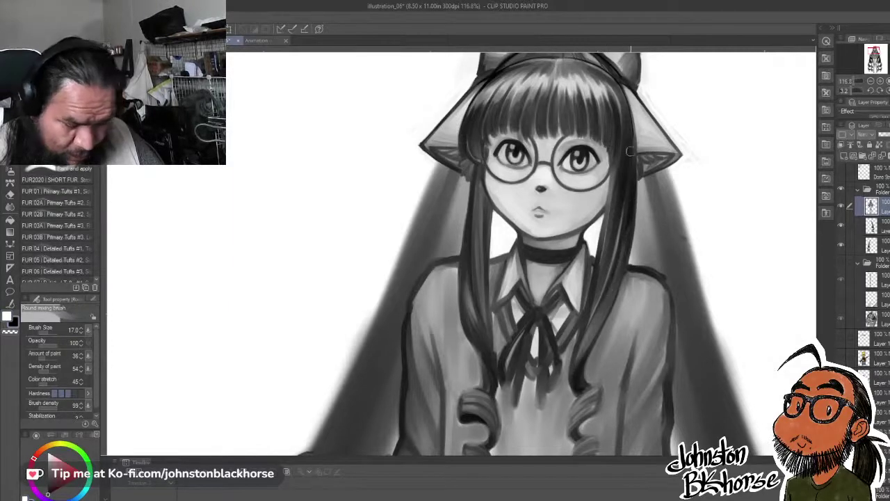
{"action": "left_click_drag", "start_coordinate": [624, 197], "coordinate": [607, 285]}
{"action": "left_click_drag", "start_coordinate": [623, 212], "coordinate": [617, 282]}
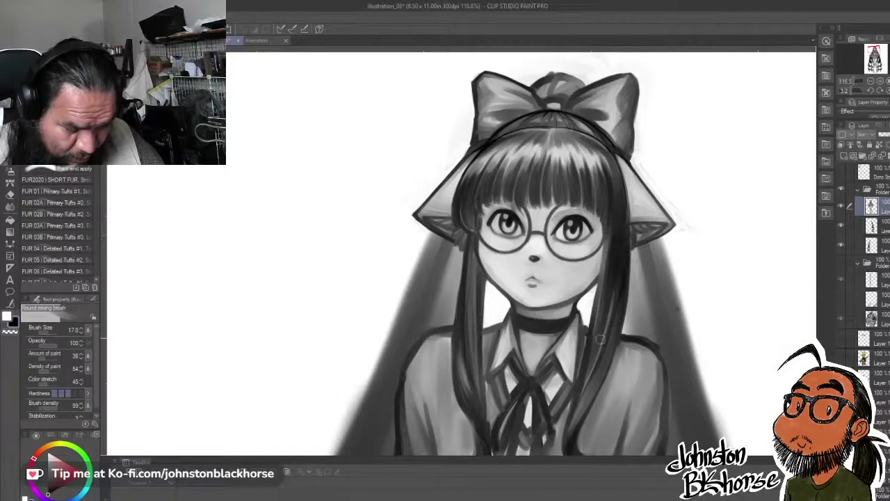
{"action": "left_click_drag", "start_coordinate": [618, 305], "coordinate": [605, 361]}
- Shade the lower half of the left-hand hair lock beside the collar, alternating the two drawing colors
{"action": "left_click_drag", "start_coordinate": [505, 306], "coordinate": [540, 309]}
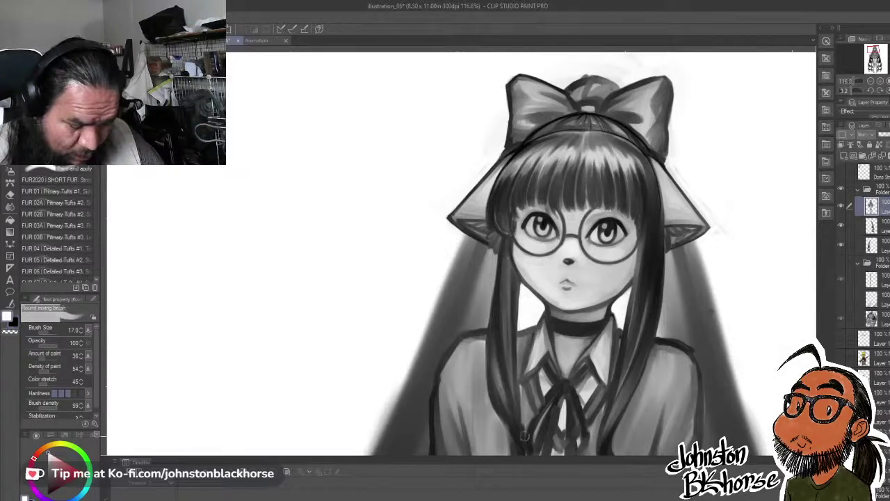
{"action": "mouse_move", "coordinate": [503, 396]}
{"action": "left_mouse_down"}
{"action": "mouse_move", "coordinate": [511, 329]}
{"action": "mouse_move", "coordinate": [518, 352]}
{"action": "left_mouse_up"}
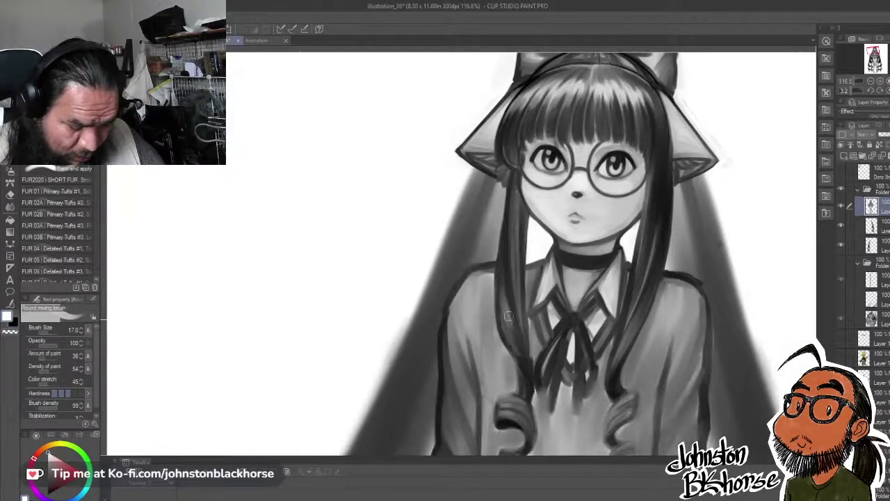
{"action": "left_click_drag", "start_coordinate": [507, 315], "coordinate": [525, 359]}
{"action": "key", "text": "x"}
{"action": "left_click_drag", "start_coordinate": [506, 295], "coordinate": [524, 370]}
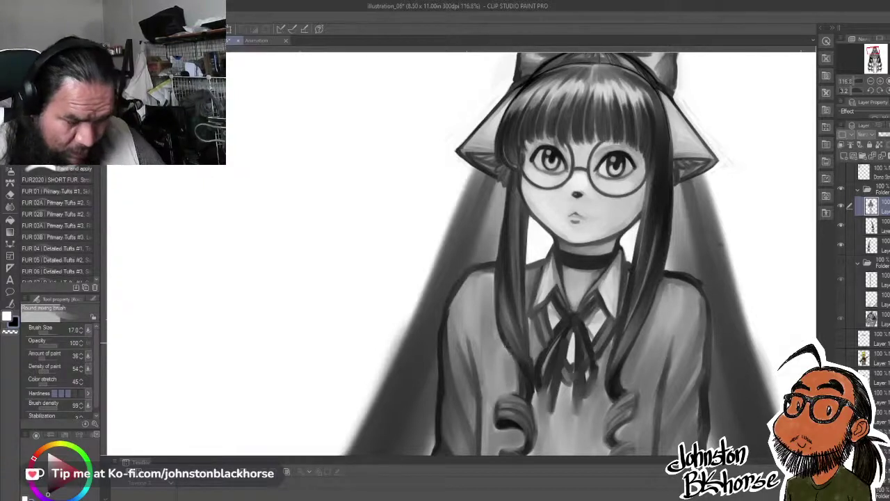
- Reduce the brush to size 8, rotate the canvas and paint fine strands in the left-hand lock above its curl
{"action": "key", "text": "bracketleft"}
{"action": "key", "text": "bracketleft"}
{"action": "key", "text": "bracketleft"}
{"action": "key", "text": "bracketleft"}
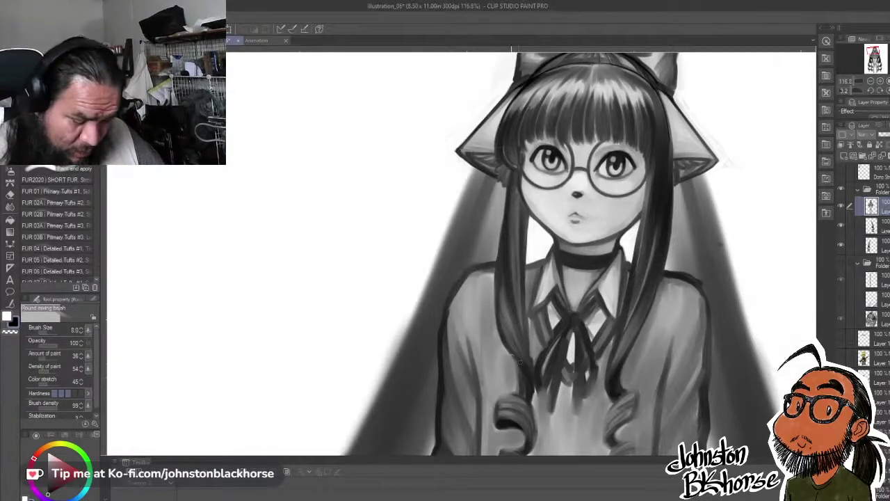
{"action": "left_click_drag", "start_coordinate": [583, 320], "coordinate": [574, 421]}
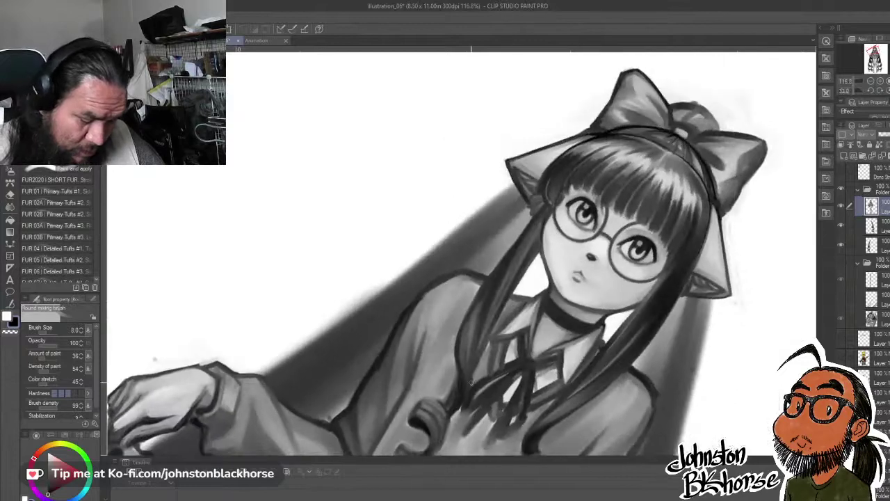
{"action": "left_click_drag", "start_coordinate": [466, 394], "coordinate": [477, 318]}
{"action": "left_click_drag", "start_coordinate": [472, 378], "coordinate": [499, 280]}
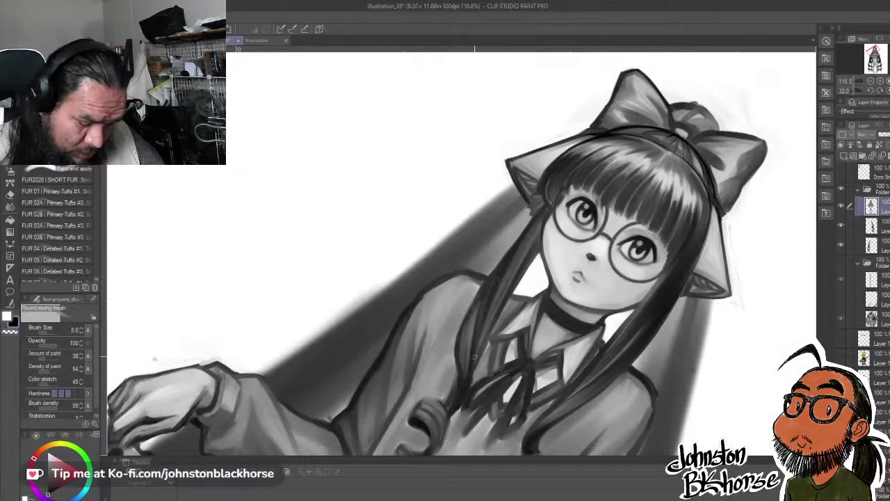
{"action": "left_click_drag", "start_coordinate": [474, 358], "coordinate": [482, 330]}
{"action": "mouse_move", "coordinate": [470, 375]}
{"action": "left_mouse_down"}
{"action": "mouse_move", "coordinate": [480, 353]}
{"action": "mouse_move", "coordinate": [466, 388]}
{"action": "mouse_move", "coordinate": [485, 332]}
{"action": "left_mouse_up"}
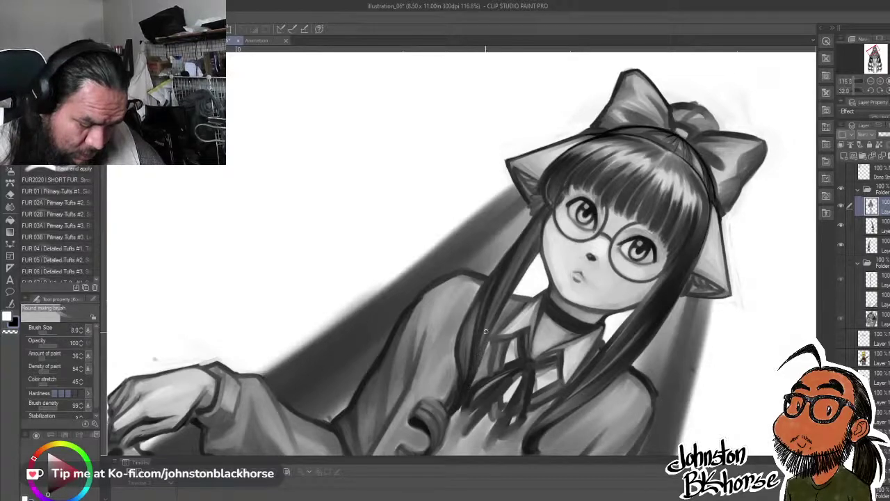
- Switch the drawing color and add separating strands along the middle of the left-hand lock over the shoulder
{"action": "key", "text": "x"}
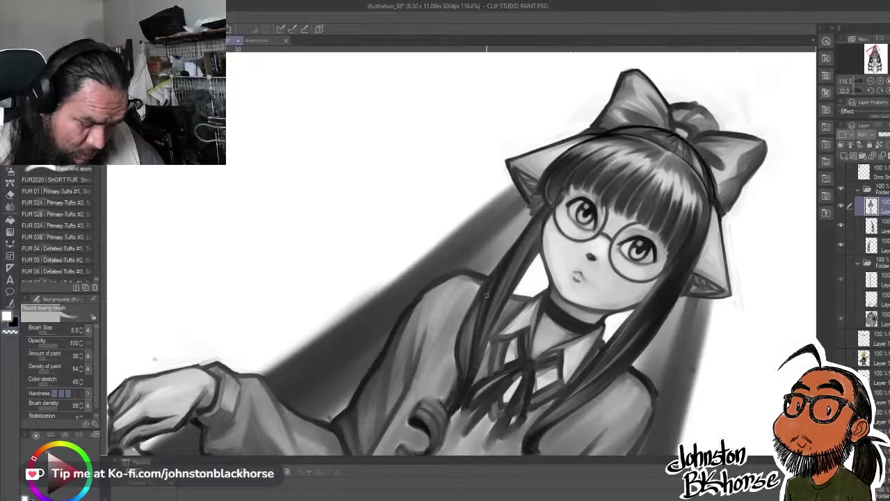
{"action": "left_click_drag", "start_coordinate": [489, 292], "coordinate": [472, 376]}
{"action": "left_click_drag", "start_coordinate": [483, 311], "coordinate": [470, 376]}
{"action": "left_click_drag", "start_coordinate": [490, 287], "coordinate": [477, 352]}
{"action": "mouse_move", "coordinate": [499, 272]}
{"action": "left_mouse_down"}
{"action": "mouse_move", "coordinate": [483, 352]}
{"action": "mouse_move", "coordinate": [505, 290]}
{"action": "mouse_move", "coordinate": [476, 372]}
{"action": "mouse_move", "coordinate": [514, 271]}
{"action": "mouse_move", "coordinate": [481, 358]}
{"action": "left_mouse_up"}
- Draw long strands and edge lines along the left-hand lock, from its lower end up to the ear
{"action": "key", "text": "x"}
{"action": "key", "text": "x"}
{"action": "key", "text": "x"}
{"action": "mouse_move", "coordinate": [529, 251]}
{"action": "left_mouse_down"}
{"action": "mouse_move", "coordinate": [468, 384]}
{"action": "mouse_move", "coordinate": [491, 325]}
{"action": "mouse_move", "coordinate": [456, 370]}
{"action": "mouse_move", "coordinate": [462, 326]}
{"action": "mouse_move", "coordinate": [457, 371]}
{"action": "mouse_move", "coordinate": [464, 315]}
{"action": "mouse_move", "coordinate": [459, 371]}
{"action": "left_mouse_up"}
{"action": "key", "text": "ctrl+z"}
{"action": "key", "text": "x"}
{"action": "mouse_move", "coordinate": [458, 367]}
{"action": "left_mouse_down"}
{"action": "mouse_move", "coordinate": [463, 320]}
{"action": "mouse_move", "coordinate": [530, 222]}
{"action": "left_mouse_up"}
{"action": "key", "text": "x"}
{"action": "key", "text": "x"}
{"action": "left_click_drag", "start_coordinate": [501, 267], "coordinate": [533, 216]}
{"action": "key", "text": "x"}
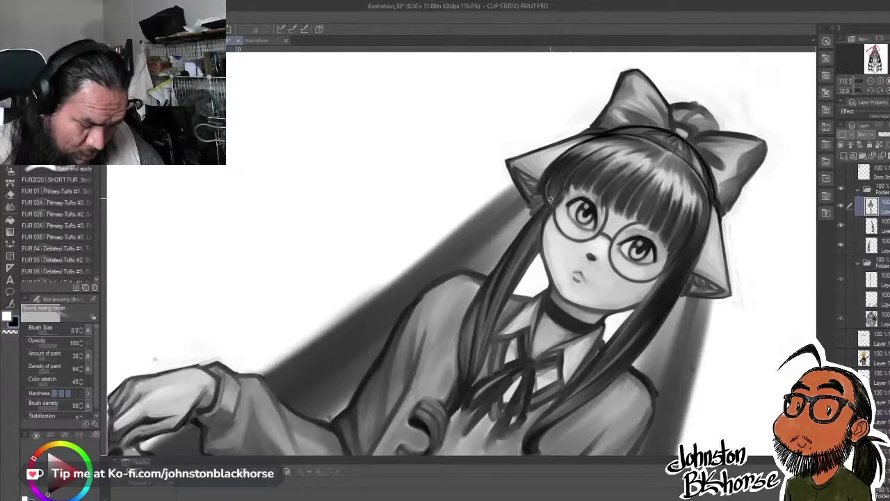
- Rotate the canvas back upright and refine the left-hand lock's inner edge beside the cheek and collar
{"action": "left_click_drag", "start_coordinate": [636, 259], "coordinate": [621, 179]}
{"action": "left_click_drag", "start_coordinate": [624, 181], "coordinate": [654, 252]}
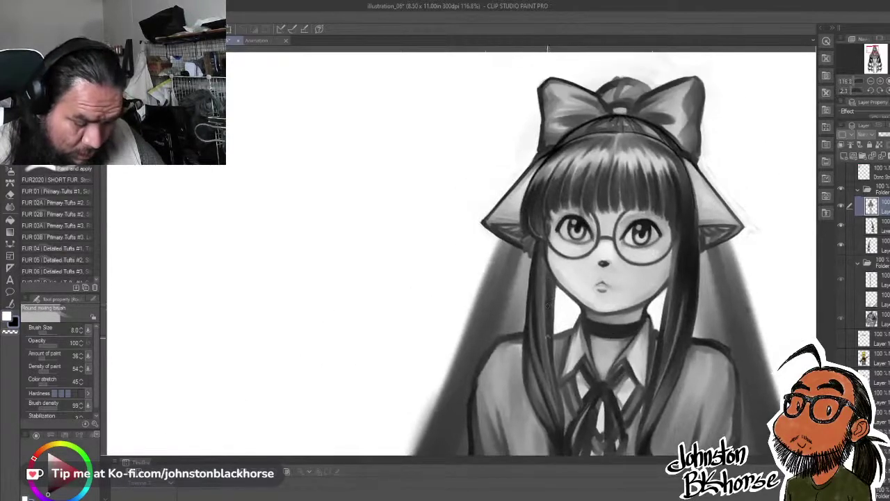
{"action": "left_click_drag", "start_coordinate": [548, 305], "coordinate": [548, 321]}
{"action": "mouse_move", "coordinate": [554, 284]}
{"action": "left_mouse_down"}
{"action": "mouse_move", "coordinate": [550, 325]}
{"action": "mouse_move", "coordinate": [554, 310]}
{"action": "left_mouse_up"}
{"action": "mouse_move", "coordinate": [670, 271]}
{"action": "left_mouse_down"}
{"action": "mouse_move", "coordinate": [633, 281]}
{"action": "mouse_move", "coordinate": [591, 269]}
{"action": "left_mouse_up"}
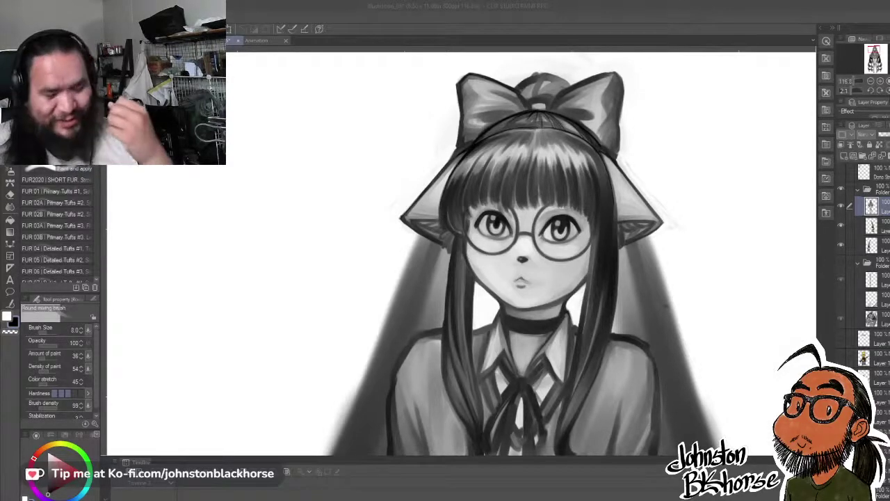
{"action": "left_click_drag", "start_coordinate": [607, 306], "coordinate": [631, 251]}
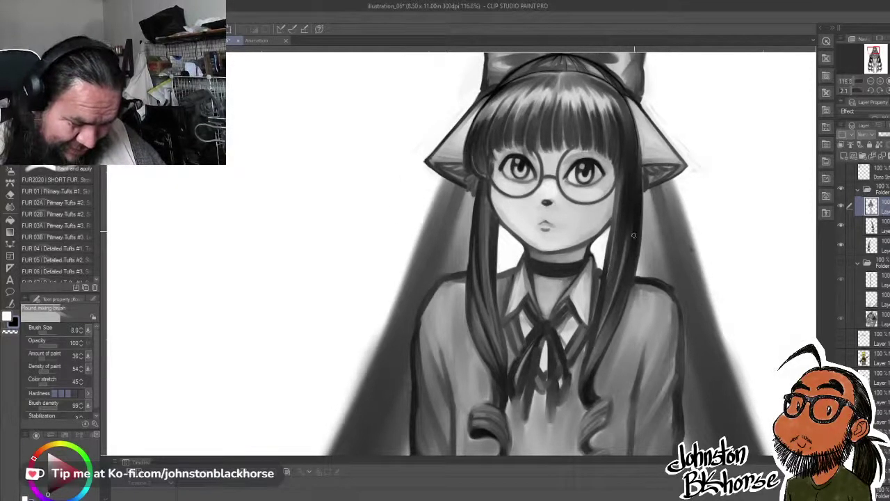
{"action": "left_click_drag", "start_coordinate": [612, 260], "coordinate": [638, 312]}
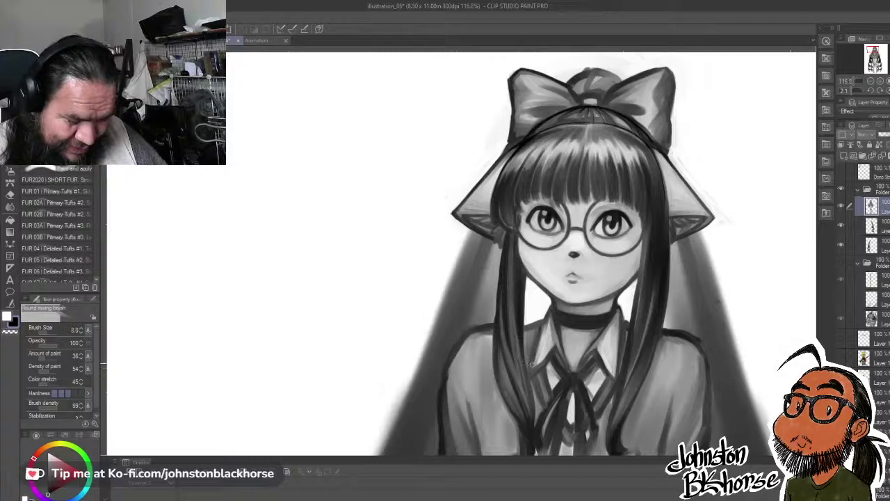
{"action": "left_click_drag", "start_coordinate": [523, 280], "coordinate": [526, 369]}
- Define the strands and contours of the spiral curls at the end of the right-hand hair lock
{"action": "left_click_drag", "start_coordinate": [691, 291], "coordinate": [673, 235]}
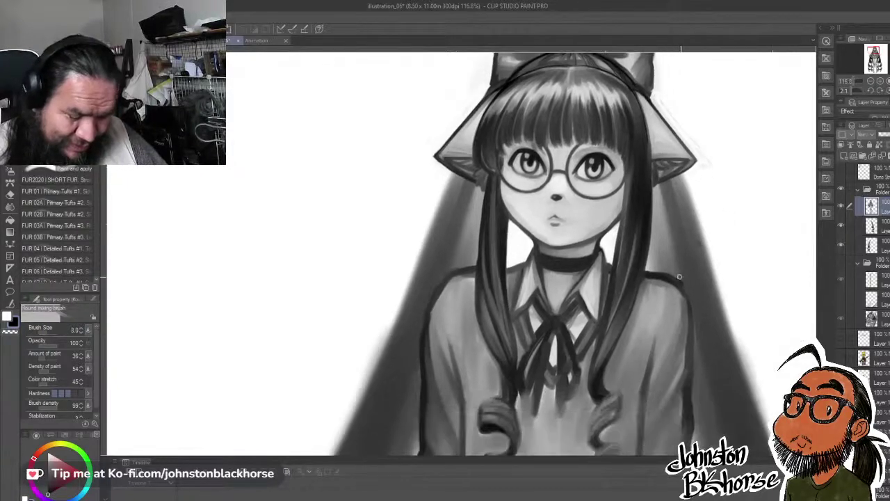
{"action": "mouse_move", "coordinate": [685, 292]}
{"action": "left_mouse_down"}
{"action": "mouse_move", "coordinate": [689, 327]}
{"action": "mouse_move", "coordinate": [680, 239]}
{"action": "mouse_move", "coordinate": [683, 263]}
{"action": "mouse_move", "coordinate": [678, 255]}
{"action": "left_mouse_up"}
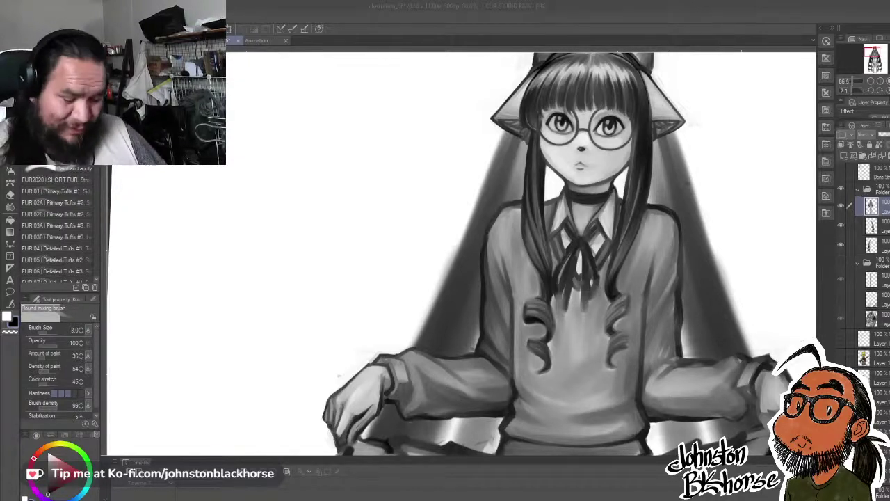
{"action": "scroll", "coordinate": [618, 262], "scroll_direction": "up", "scroll_amount": 2}
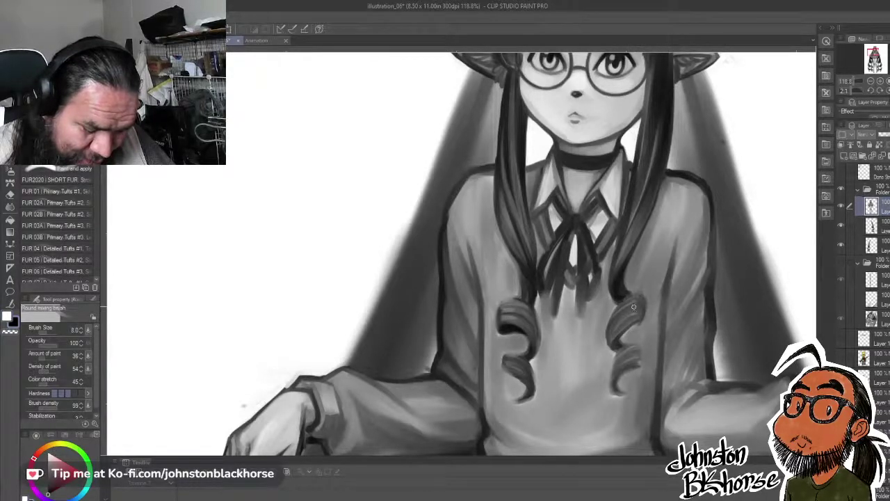
{"action": "key", "text": "x"}
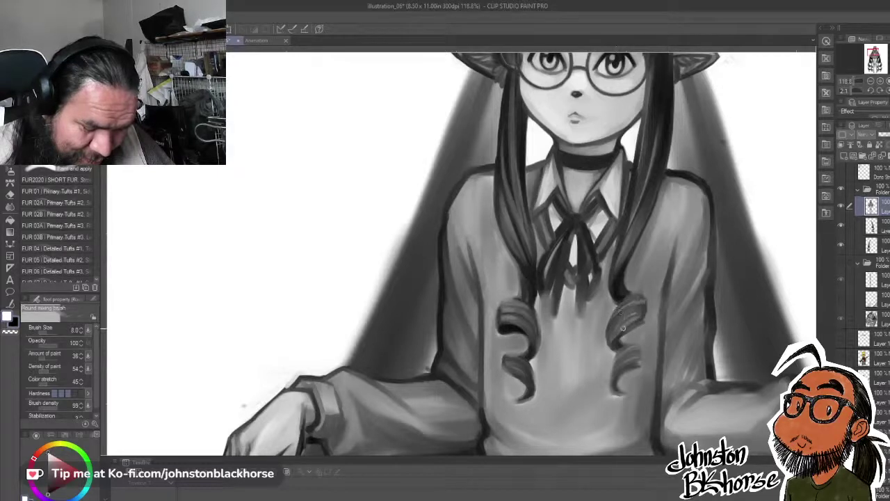
{"action": "mouse_move", "coordinate": [642, 301]}
{"action": "left_mouse_down"}
{"action": "mouse_move", "coordinate": [621, 358]}
{"action": "mouse_move", "coordinate": [624, 343]}
{"action": "mouse_move", "coordinate": [639, 358]}
{"action": "mouse_move", "coordinate": [638, 349]}
{"action": "mouse_move", "coordinate": [621, 384]}
{"action": "left_mouse_up"}
{"action": "scroll", "coordinate": [634, 367], "scroll_direction": "down", "scroll_amount": 3}
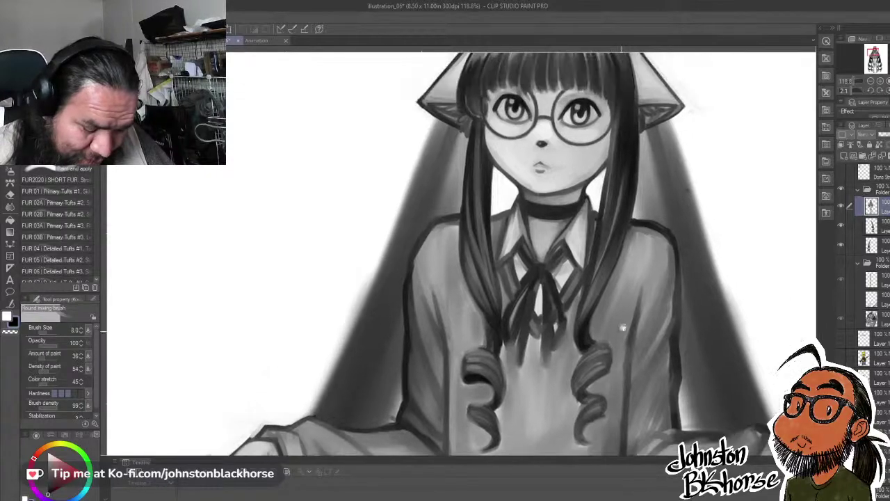
- Enlarge the brush to size 30 and shade the right-hand upper sleeve between the shoulder and elbow
{"action": "key", "text": "bracketright"}
{"action": "key", "text": "bracketright"}
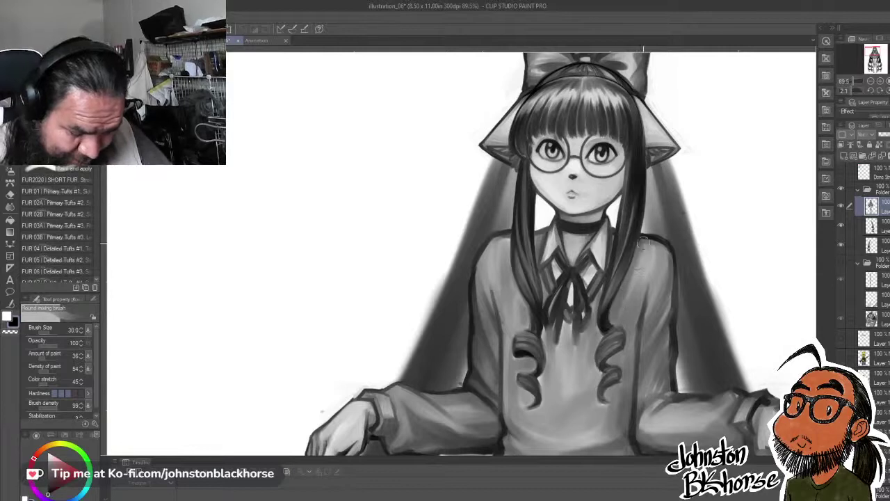
{"action": "left_click_drag", "start_coordinate": [653, 323], "coordinate": [647, 243]}
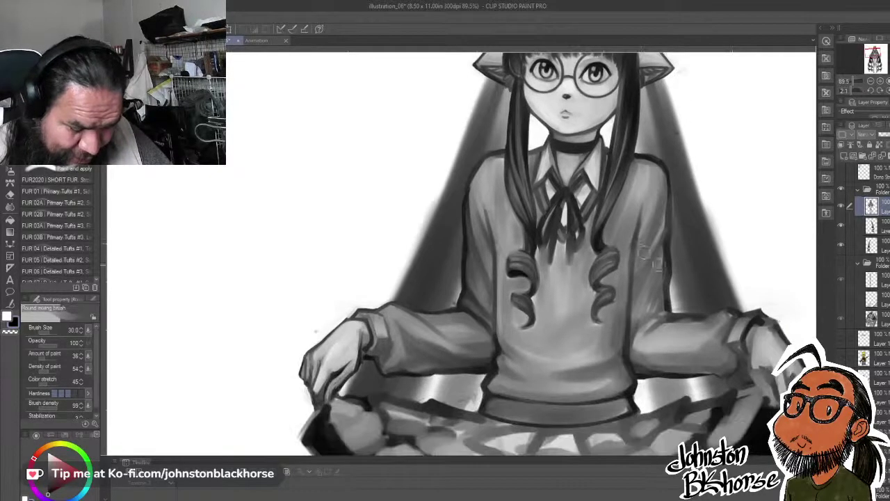
{"action": "key", "text": "x"}
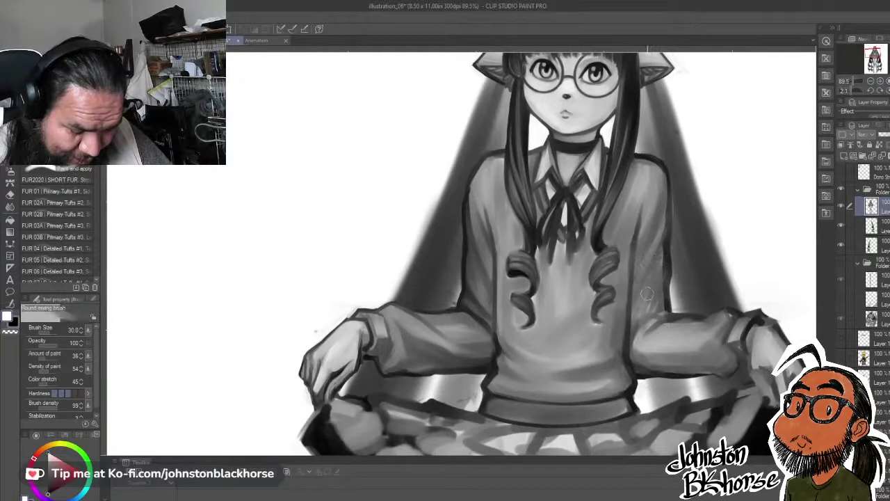
{"action": "left_click_drag", "start_coordinate": [653, 269], "coordinate": [642, 307]}
{"action": "left_click_drag", "start_coordinate": [661, 253], "coordinate": [635, 312]}
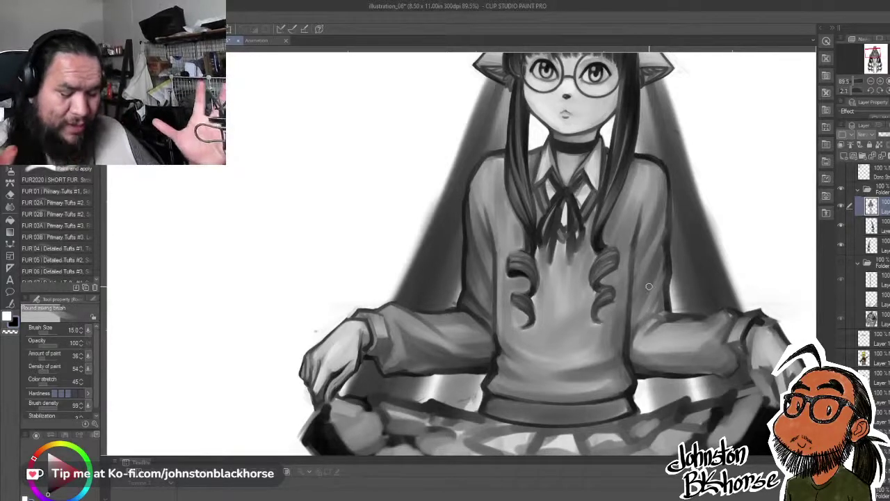
- With the brush at size 15, shade the folds at the right-hand sleeve's elbow and rotate the canvas toward the forearm
{"action": "key", "text": "x"}
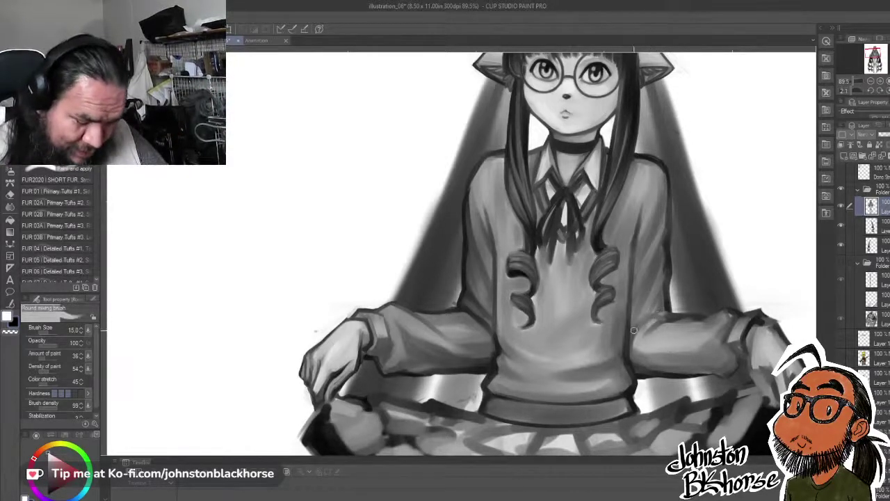
{"action": "mouse_move", "coordinate": [659, 310]}
{"action": "left_mouse_down"}
{"action": "mouse_move", "coordinate": [635, 330]}
{"action": "mouse_move", "coordinate": [644, 318]}
{"action": "mouse_move", "coordinate": [641, 295]}
{"action": "mouse_move", "coordinate": [633, 343]}
{"action": "left_mouse_up"}
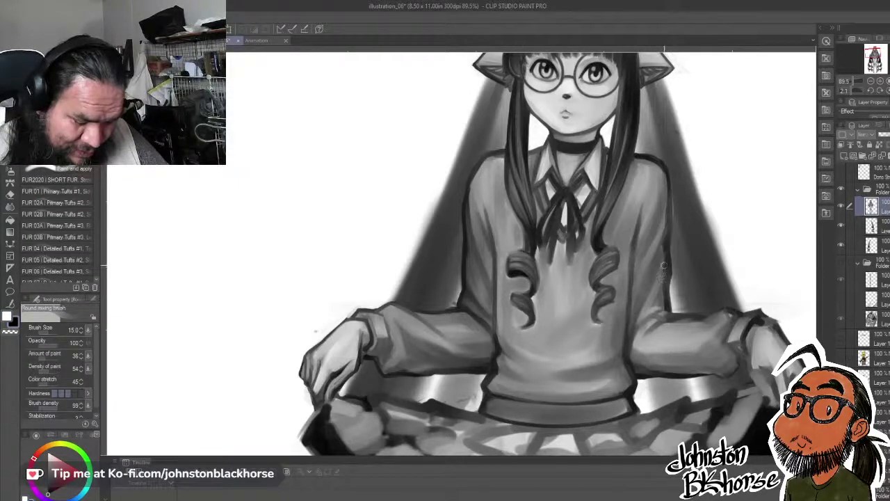
{"action": "left_click_drag", "start_coordinate": [666, 270], "coordinate": [633, 338]}
{"action": "key", "text": "x"}
{"action": "mouse_move", "coordinate": [657, 310]}
{"action": "left_mouse_down"}
{"action": "mouse_move", "coordinate": [643, 334]}
{"action": "mouse_move", "coordinate": [667, 317]}
{"action": "left_mouse_up"}
{"action": "key", "text": "x"}
{"action": "left_click_drag", "start_coordinate": [722, 323], "coordinate": [717, 223]}
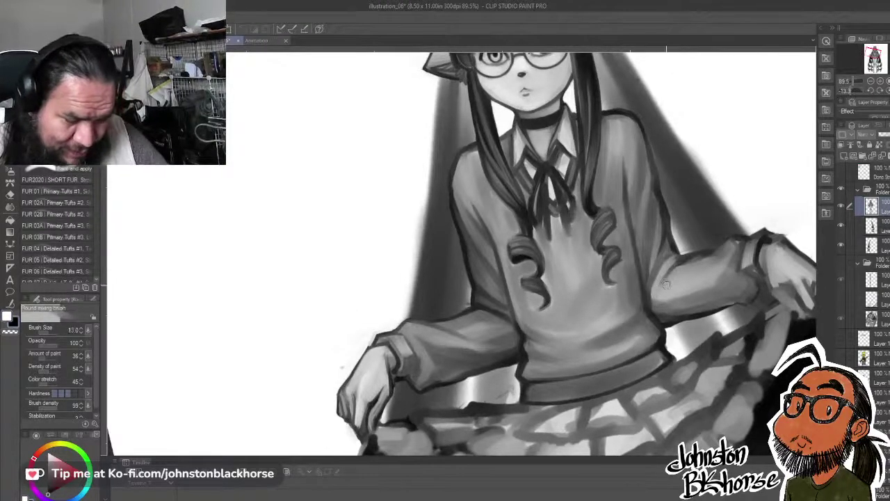
- Enlarge the brush to size 30 and rework the shading at the right-hand sleeve's elbow fold
{"action": "key", "text": "bracketright"}
{"action": "key", "text": "bracketright"}
{"action": "key", "text": "bracketright"}
{"action": "key", "text": "bracketright"}
{"action": "left_click_drag", "start_coordinate": [675, 256], "coordinate": [658, 292]}
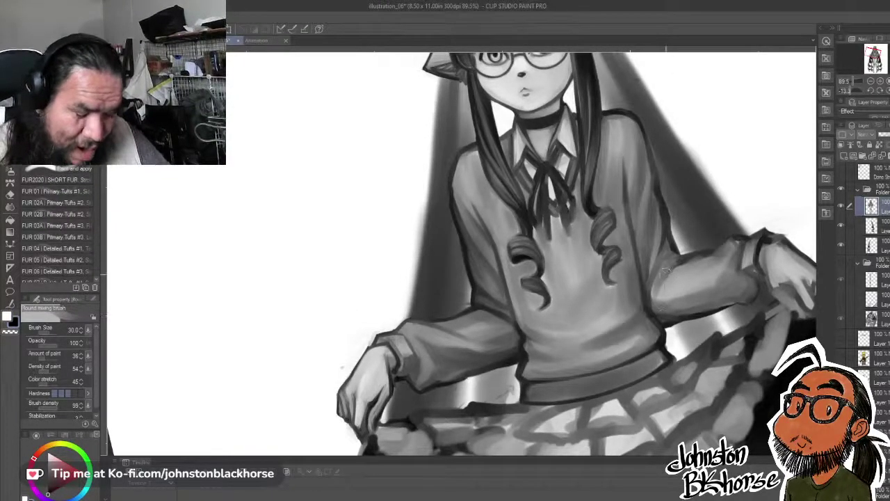
{"action": "key", "text": "ctrl+z"}
{"action": "key", "text": "x"}
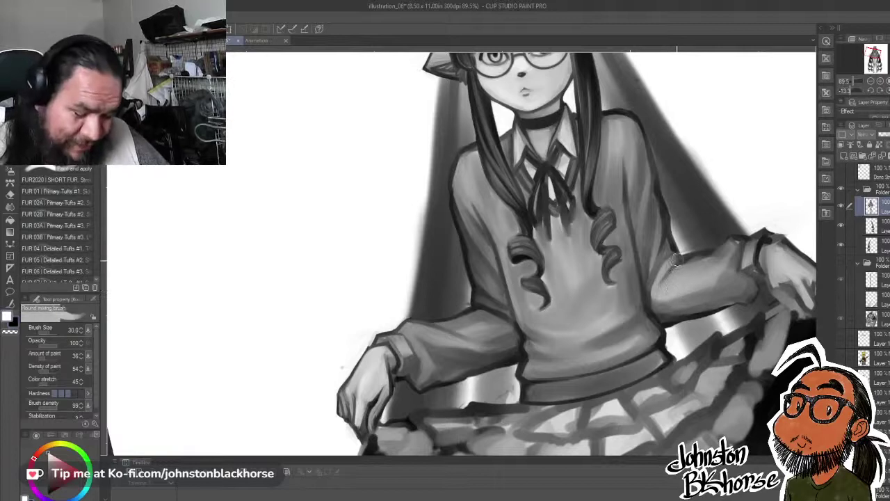
{"action": "mouse_move", "coordinate": [677, 258]}
{"action": "left_mouse_down"}
{"action": "mouse_move", "coordinate": [651, 295]}
{"action": "mouse_move", "coordinate": [685, 264]}
{"action": "mouse_move", "coordinate": [661, 292]}
{"action": "mouse_move", "coordinate": [686, 284]}
{"action": "mouse_move", "coordinate": [659, 306]}
{"action": "mouse_move", "coordinate": [660, 287]}
{"action": "mouse_move", "coordinate": [667, 381]}
{"action": "left_mouse_up"}
- Blend light and dark tones along the folds of the right-hand forearm sleeve
{"action": "key", "text": "x"}
{"action": "key", "text": "x"}
{"action": "mouse_move", "coordinate": [633, 337]}
{"action": "left_mouse_down"}
{"action": "mouse_move", "coordinate": [626, 361]}
{"action": "mouse_move", "coordinate": [620, 337]}
{"action": "mouse_move", "coordinate": [639, 323]}
{"action": "mouse_move", "coordinate": [654, 328]}
{"action": "mouse_move", "coordinate": [712, 292]}
{"action": "left_mouse_up"}
{"action": "key", "text": "x"}
{"action": "key", "text": "x"}
{"action": "mouse_move", "coordinate": [644, 322]}
{"action": "left_mouse_down"}
{"action": "mouse_move", "coordinate": [704, 299]}
{"action": "mouse_move", "coordinate": [646, 337]}
{"action": "left_mouse_up"}
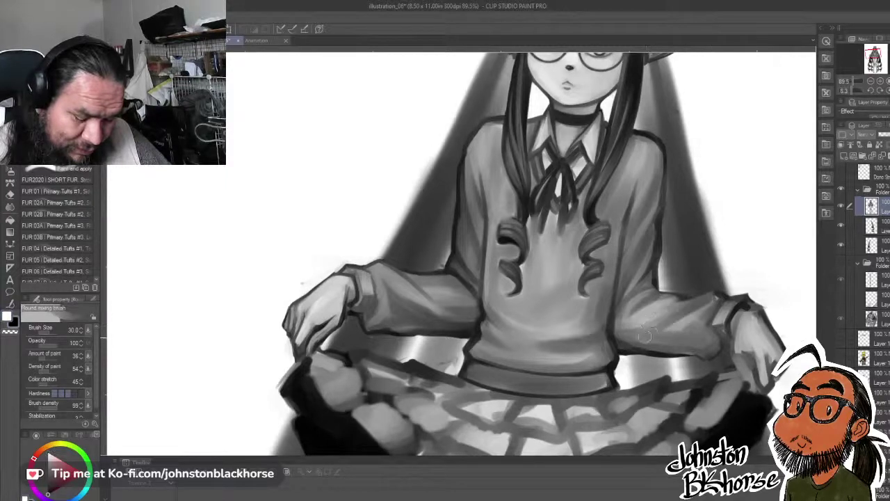
{"action": "left_click_drag", "start_coordinate": [705, 301], "coordinate": [626, 332]}
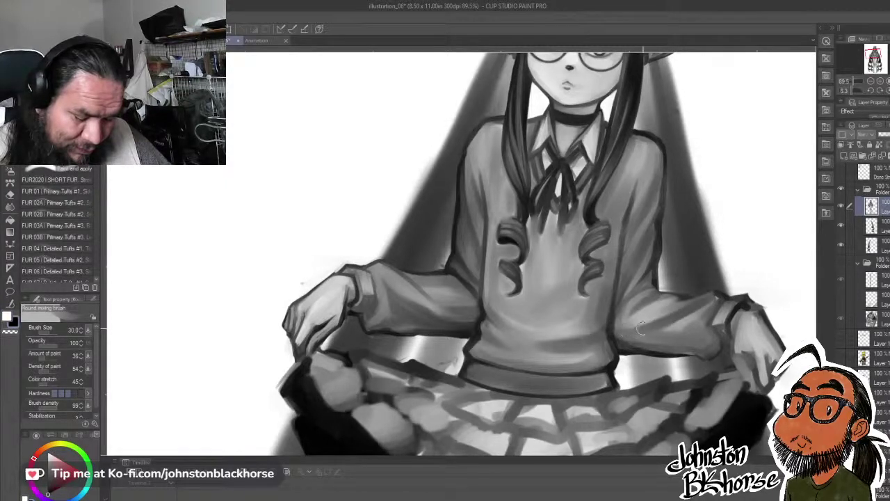
{"action": "mouse_move", "coordinate": [698, 299]}
{"action": "left_mouse_down"}
{"action": "mouse_move", "coordinate": [634, 333]}
{"action": "mouse_move", "coordinate": [695, 302]}
{"action": "mouse_move", "coordinate": [633, 338]}
{"action": "mouse_move", "coordinate": [657, 323]}
{"action": "left_mouse_up"}
- Darken the upper side of the right-hand forearm sleeve between the elbow crease and the cuff
{"action": "key", "text": "x"}
{"action": "mouse_move", "coordinate": [723, 291]}
{"action": "left_mouse_down"}
{"action": "mouse_move", "coordinate": [682, 321]}
{"action": "mouse_move", "coordinate": [706, 297]}
{"action": "mouse_move", "coordinate": [645, 334]}
{"action": "left_mouse_up"}
{"action": "left_click_drag", "start_coordinate": [683, 307], "coordinate": [630, 328]}
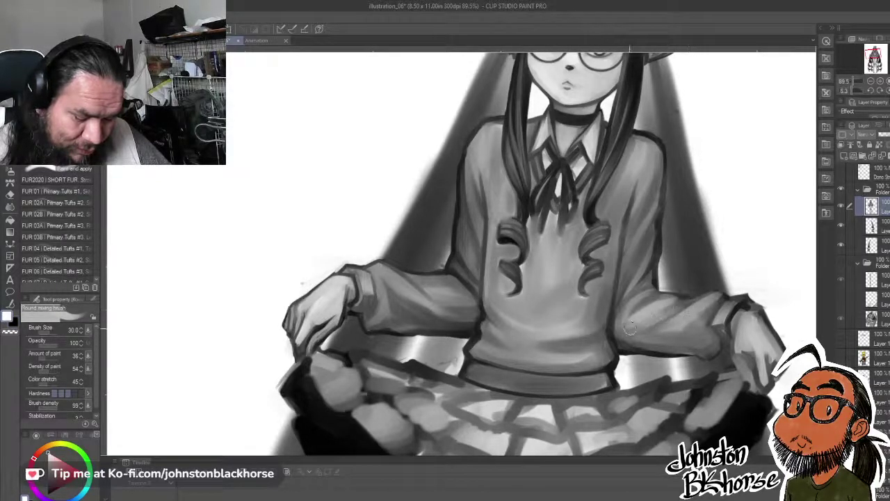
{"action": "key", "text": "x"}
{"action": "mouse_move", "coordinate": [678, 302]}
{"action": "left_mouse_down"}
{"action": "mouse_move", "coordinate": [644, 306]}
{"action": "mouse_move", "coordinate": [615, 325]}
{"action": "mouse_move", "coordinate": [625, 316]}
{"action": "left_mouse_up"}
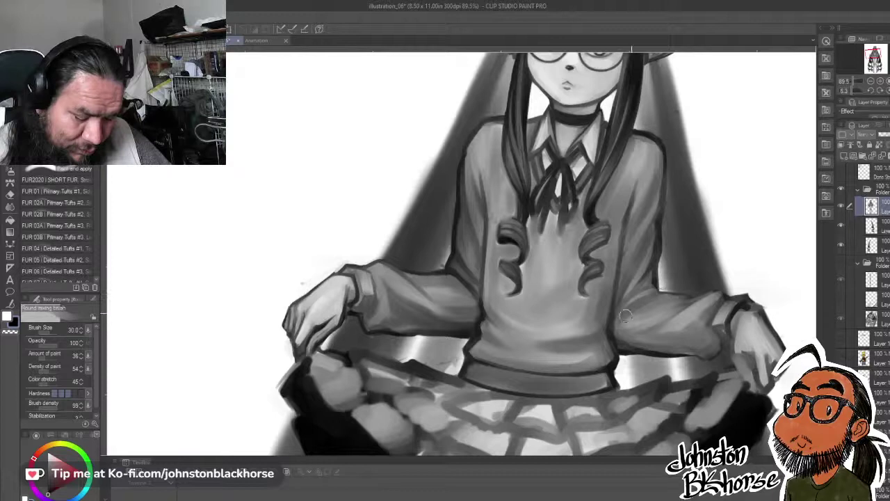
{"action": "key", "text": "x"}
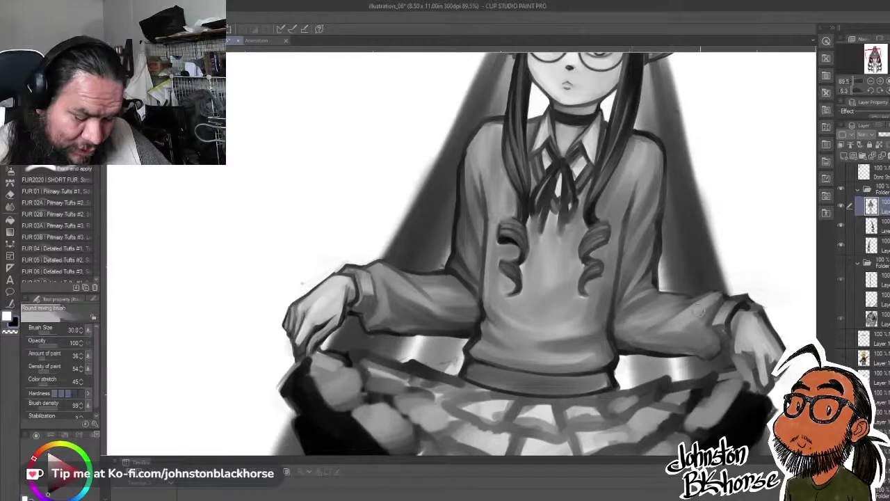
- Reduce the brush to size 10 and sharpen the right-hand sleeve's elbow crease and the forearm's upper and lower outlines
{"action": "scroll", "coordinate": [705, 264], "scroll_direction": "up", "scroll_amount": 1}
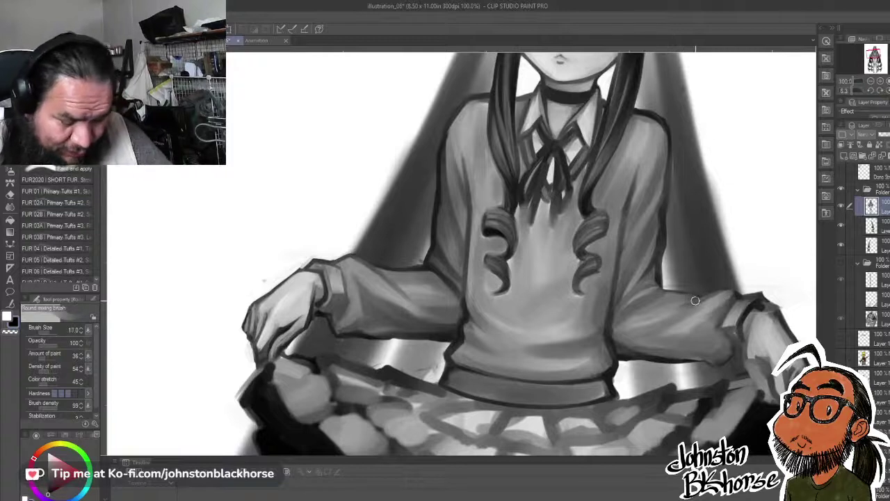
{"action": "key", "text": "bracketleft"}
{"action": "key", "text": "bracketleft"}
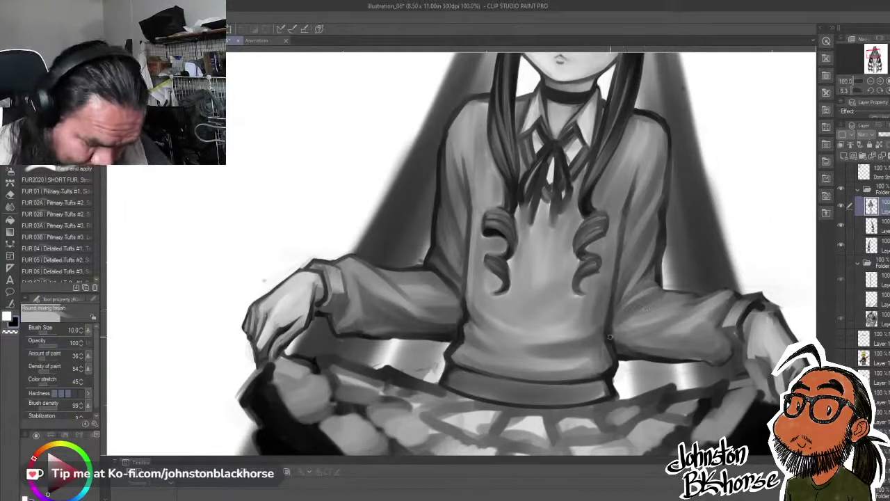
{"action": "mouse_move", "coordinate": [610, 337]}
{"action": "left_mouse_down"}
{"action": "mouse_move", "coordinate": [626, 304]}
{"action": "mouse_move", "coordinate": [661, 291]}
{"action": "left_mouse_up"}
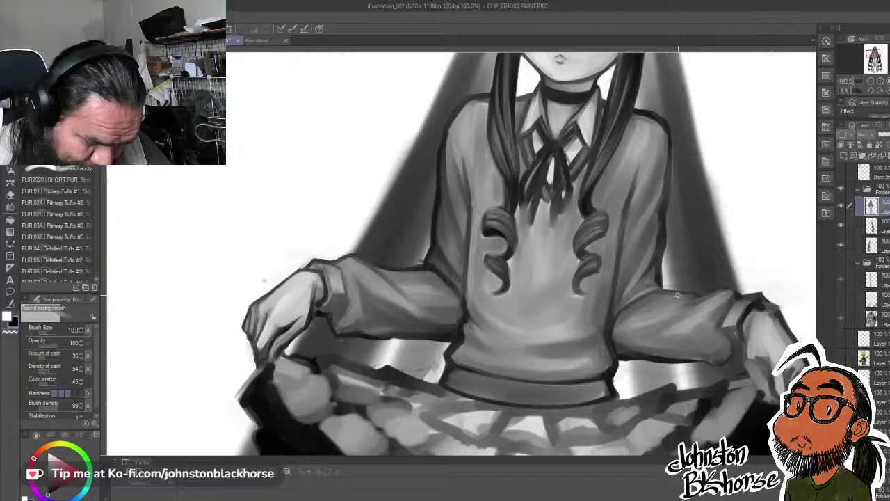
{"action": "mouse_move", "coordinate": [693, 299]}
{"action": "left_mouse_down"}
{"action": "mouse_move", "coordinate": [655, 322]}
{"action": "mouse_move", "coordinate": [647, 306]}
{"action": "mouse_move", "coordinate": [629, 305]}
{"action": "mouse_move", "coordinate": [655, 315]}
{"action": "mouse_move", "coordinate": [697, 305]}
{"action": "mouse_move", "coordinate": [663, 312]}
{"action": "mouse_move", "coordinate": [701, 314]}
{"action": "mouse_move", "coordinate": [660, 317]}
{"action": "mouse_move", "coordinate": [686, 309]}
{"action": "mouse_move", "coordinate": [704, 324]}
{"action": "mouse_move", "coordinate": [667, 301]}
{"action": "left_mouse_up"}
{"action": "left_click_drag", "start_coordinate": [656, 340], "coordinate": [656, 360]}
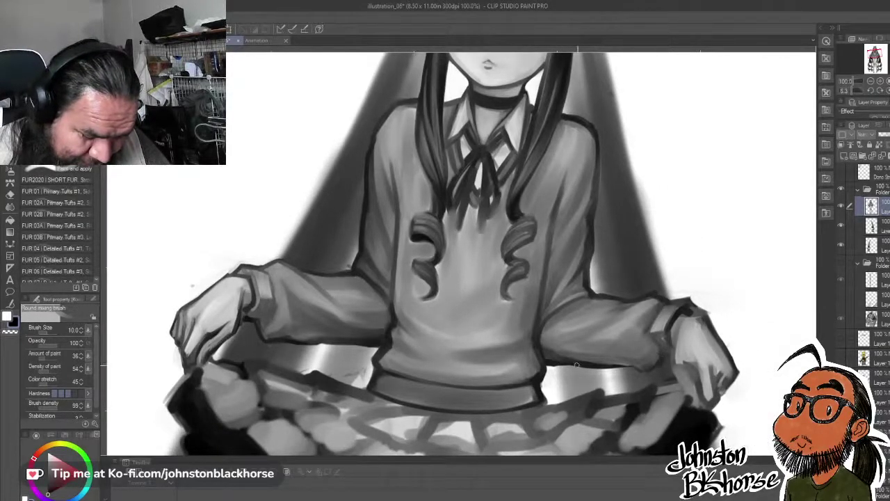
{"action": "left_click_drag", "start_coordinate": [577, 364], "coordinate": [641, 360]}
- Reset the canvas rotation to 0 and refine the outline of the right-hand sleeve's lower edge and cuff
{"action": "left_click", "coordinate": [882, 92]}
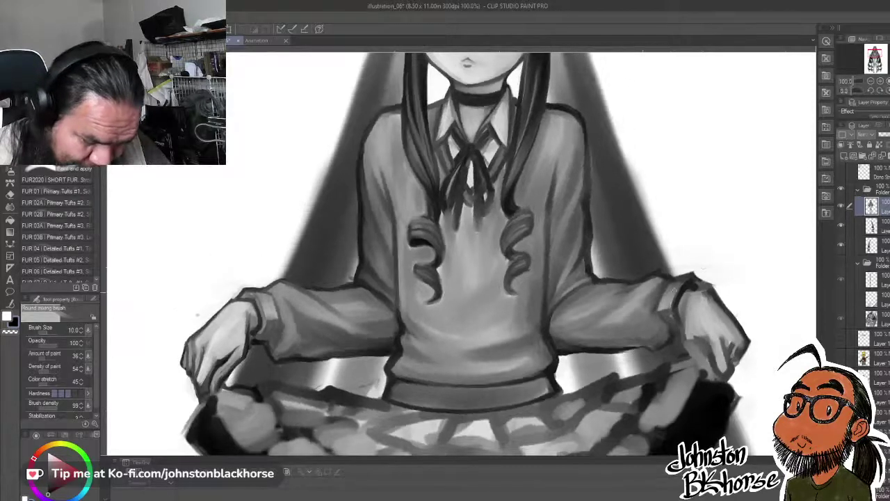
{"action": "left_click_drag", "start_coordinate": [623, 349], "coordinate": [672, 339]}
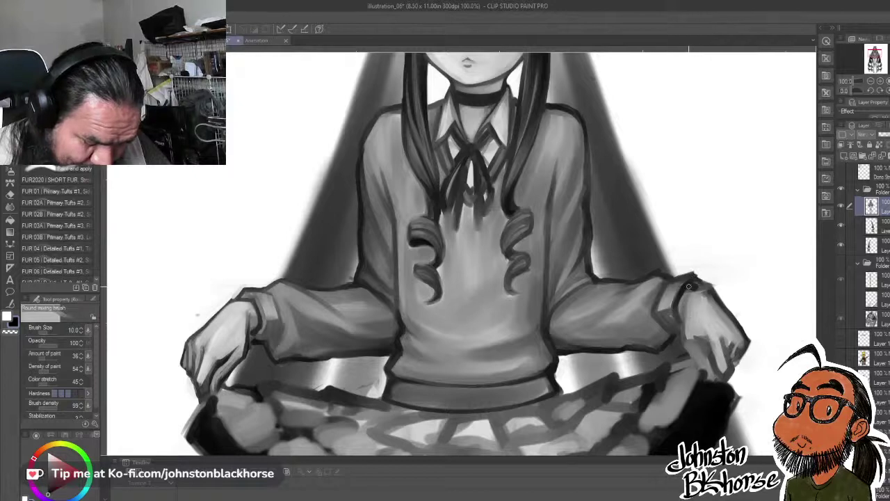
{"action": "key", "text": "x"}
{"action": "left_click_drag", "start_coordinate": [675, 287], "coordinate": [689, 279]}
{"action": "key", "text": "x"}
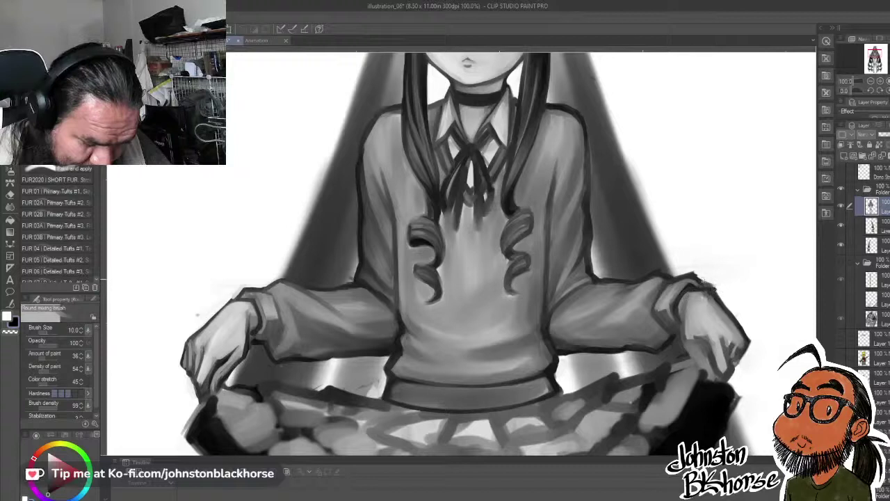
- Define the contours of the right-hand hand from the wrist along its back and down the thumb side
{"action": "mouse_move", "coordinate": [708, 283]}
{"action": "left_mouse_down"}
{"action": "mouse_move", "coordinate": [722, 297]}
{"action": "mouse_move", "coordinate": [715, 322]}
{"action": "mouse_move", "coordinate": [692, 322]}
{"action": "left_mouse_up"}
{"action": "key", "text": "c"}
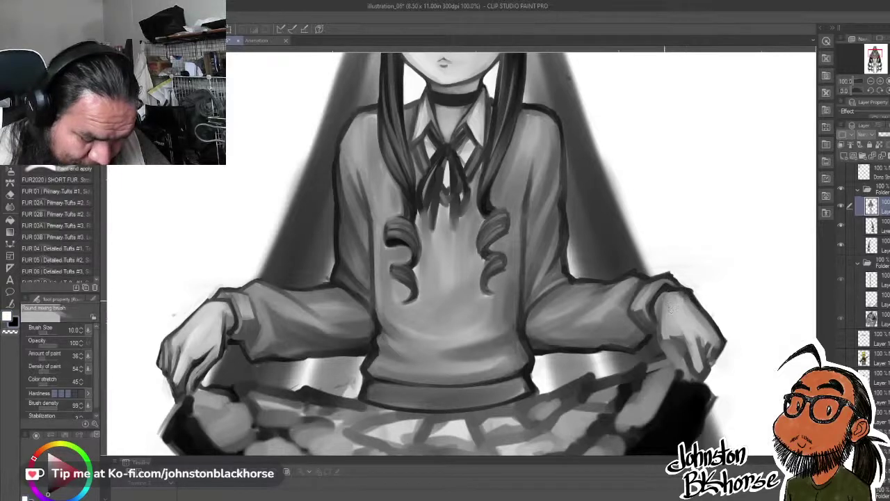
{"action": "mouse_move", "coordinate": [666, 299]}
{"action": "left_mouse_down"}
{"action": "mouse_move", "coordinate": [662, 339]}
{"action": "mouse_move", "coordinate": [661, 302]}
{"action": "mouse_move", "coordinate": [658, 342]}
{"action": "mouse_move", "coordinate": [684, 378]}
{"action": "mouse_move", "coordinate": [690, 358]}
{"action": "mouse_move", "coordinate": [687, 374]}
{"action": "mouse_move", "coordinate": [675, 365]}
{"action": "mouse_move", "coordinate": [682, 374]}
{"action": "mouse_move", "coordinate": [688, 357]}
{"action": "mouse_move", "coordinate": [671, 339]}
{"action": "mouse_move", "coordinate": [657, 342]}
{"action": "mouse_move", "coordinate": [663, 304]}
{"action": "mouse_move", "coordinate": [659, 331]}
{"action": "mouse_move", "coordinate": [660, 318]}
{"action": "mouse_move", "coordinate": [669, 352]}
{"action": "left_mouse_up"}
{"action": "key", "text": "x"}
{"action": "key", "text": "x"}
{"action": "key", "text": "x"}
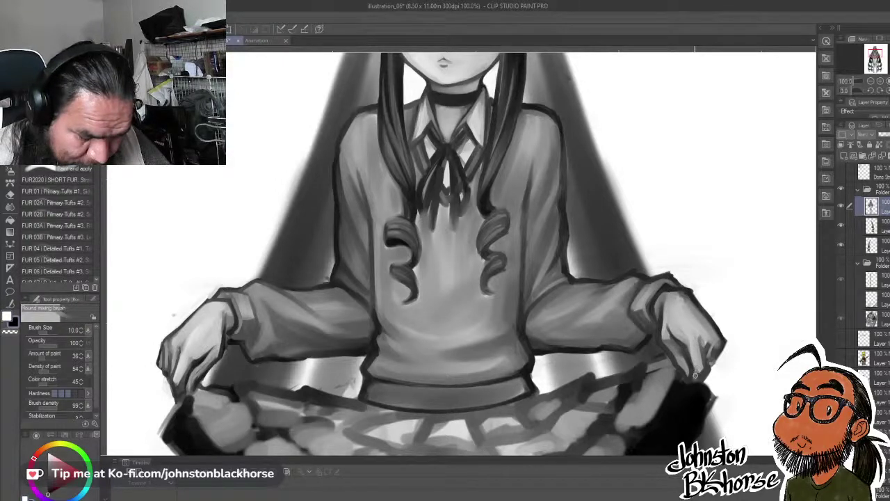
- Refine the fingertips and the dark gaps between the fingers of the right-hand hand
{"action": "key", "text": "x"}
{"action": "left_click_drag", "start_coordinate": [691, 382], "coordinate": [702, 380]}
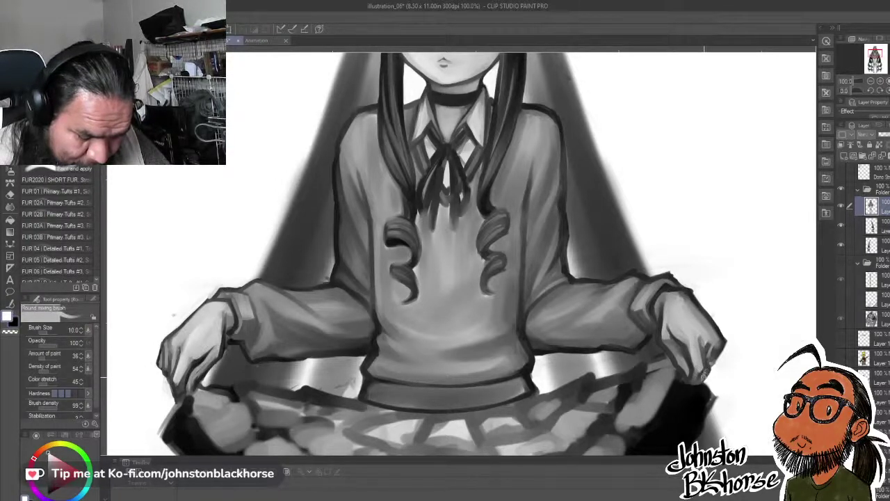
{"action": "key", "text": "x"}
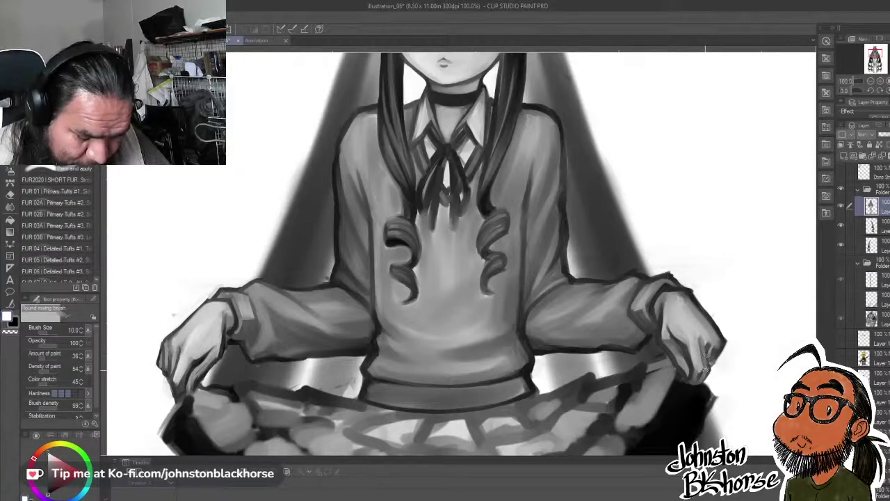
{"action": "left_click_drag", "start_coordinate": [703, 347], "coordinate": [706, 356]}
{"action": "key", "text": "c"}
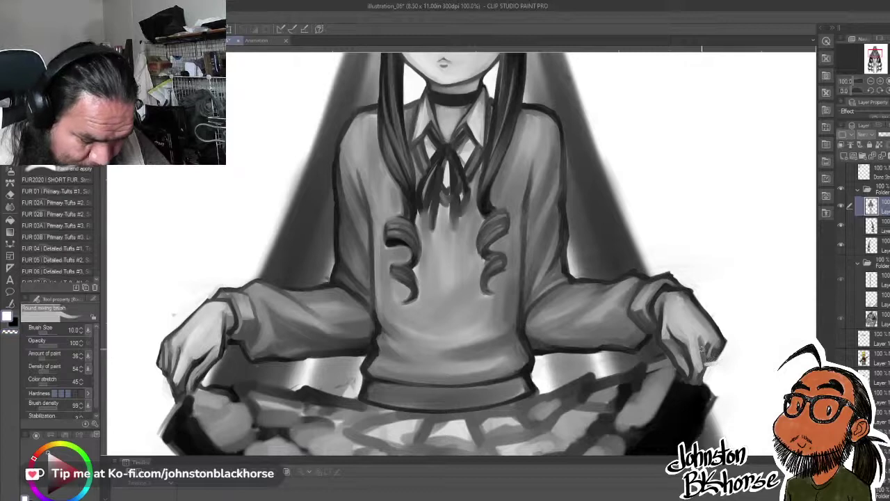
{"action": "left_click_drag", "start_coordinate": [706, 340], "coordinate": [708, 350]}
{"action": "key", "text": "x"}
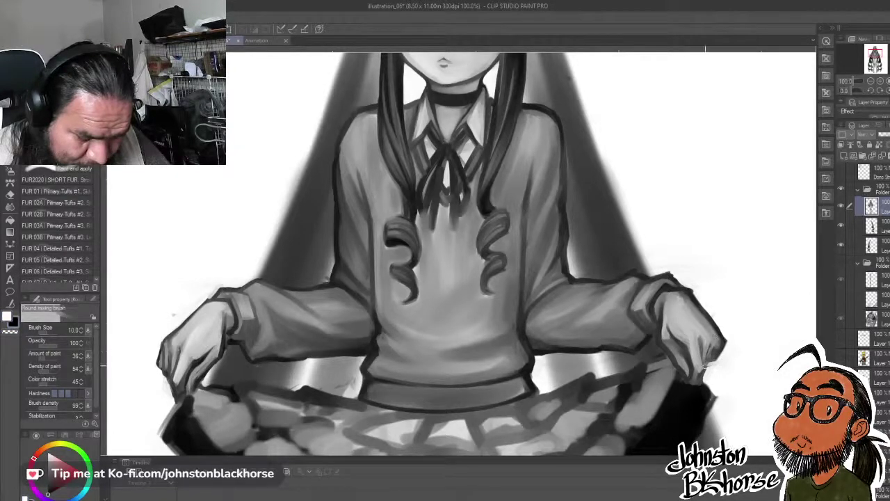
- Clean up the outer finger's shading and edge on the right-hand hand
{"action": "key", "text": "x"}
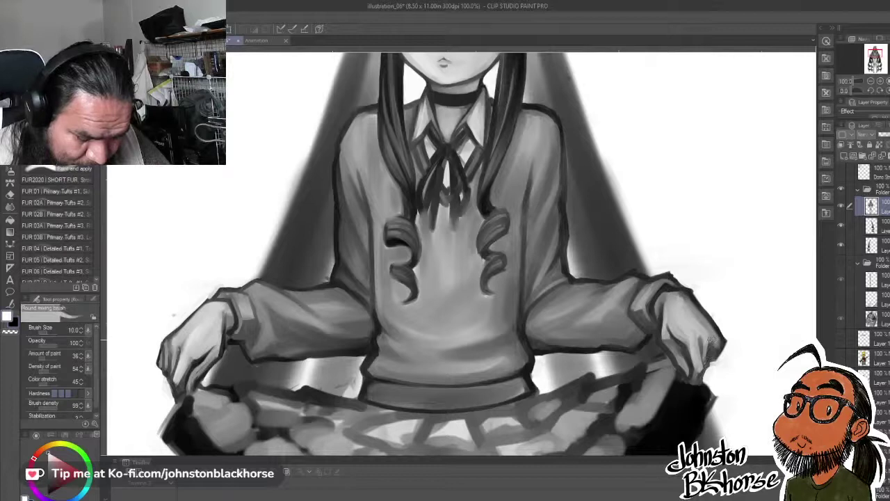
{"action": "left_click_drag", "start_coordinate": [712, 340], "coordinate": [711, 353]}
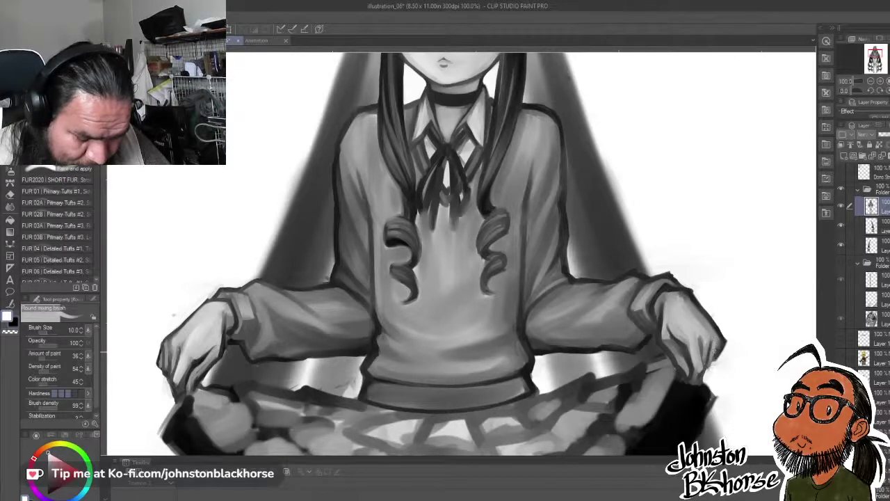
{"action": "key", "text": "x"}
{"action": "key", "text": "x"}
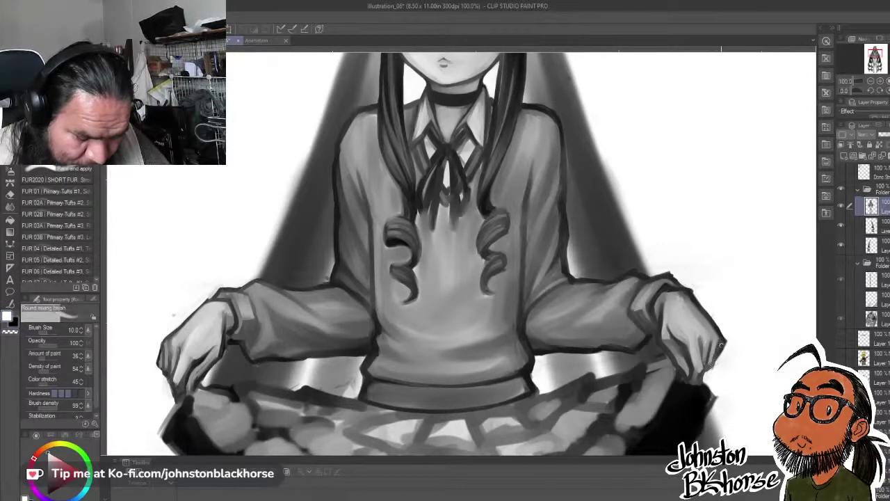
{"action": "key", "text": "x"}
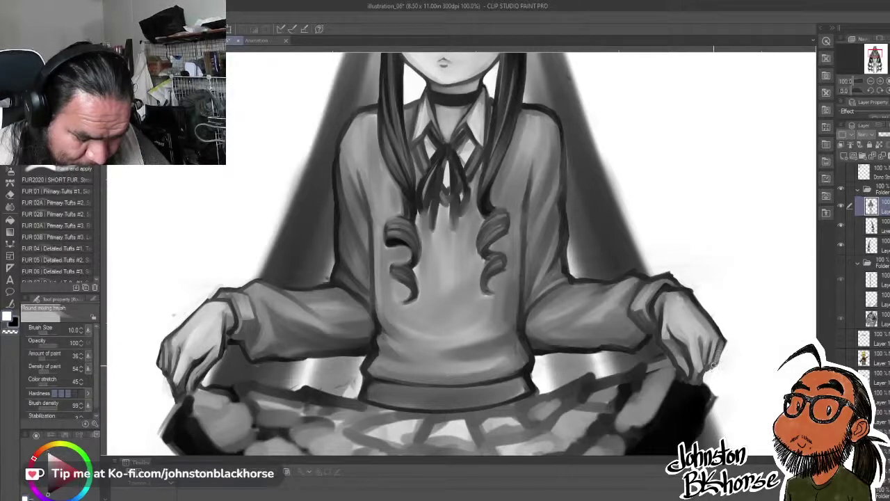
{"action": "key", "text": "x"}
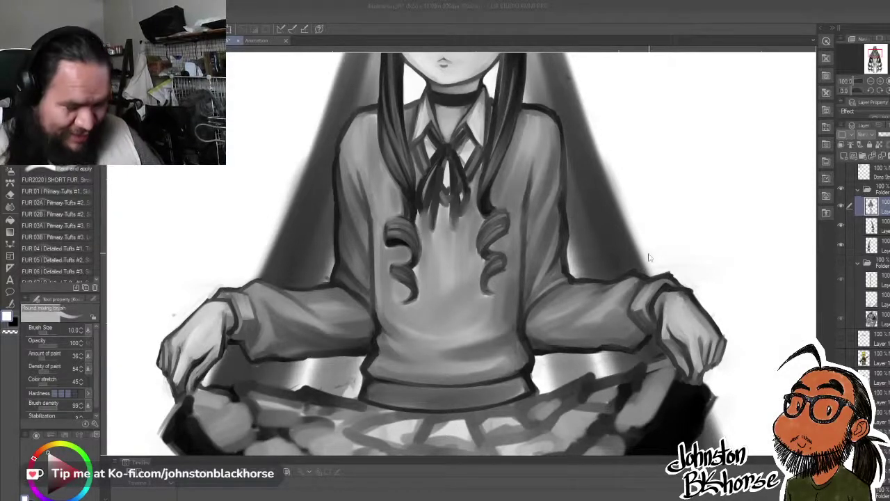
- Enlarge the brush to size 30 and smooth the shading of the right-hand forearm sleeve near the cuff
{"action": "mouse_move", "coordinate": [630, 281]}
{"action": "left_mouse_down"}
{"action": "mouse_move", "coordinate": [649, 227]}
{"action": "mouse_move", "coordinate": [658, 229]}
{"action": "left_mouse_up"}
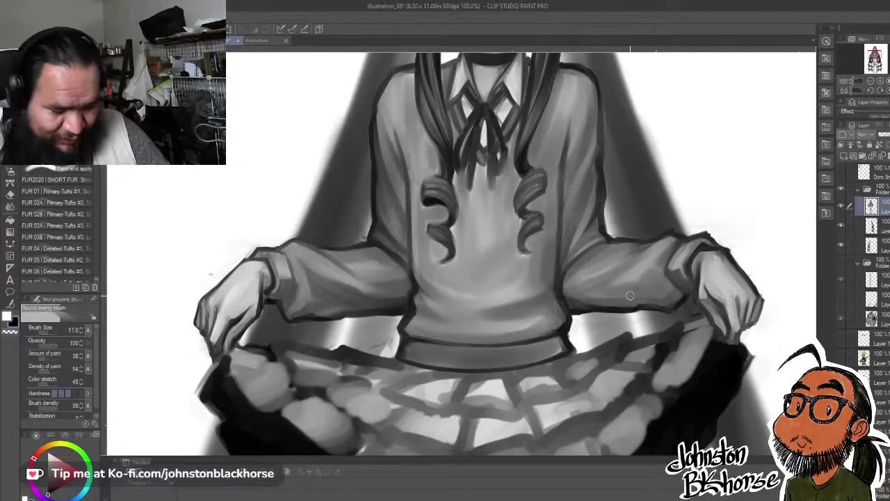
{"action": "key", "text": "bracketright"}
{"action": "key", "text": "bracketright"}
{"action": "key", "text": "bracketright"}
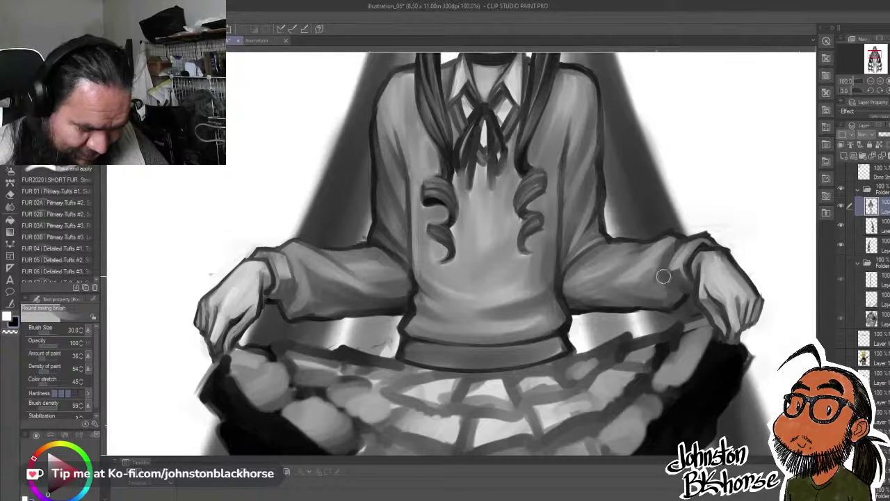
{"action": "key", "text": "ctrl+space"}
{"action": "mouse_move", "coordinate": [670, 272]}
{"action": "left_mouse_down"}
{"action": "mouse_move", "coordinate": [693, 255]}
{"action": "mouse_move", "coordinate": [680, 272]}
{"action": "left_mouse_up"}
{"action": "key", "text": "ctrl+space"}
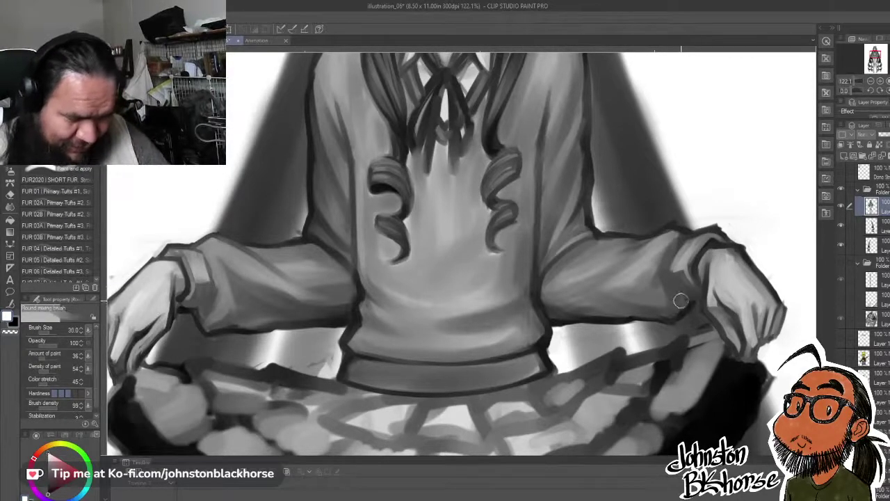
- Reduce the brush to size 8 and sharpen the dark outlines of the right-hand cuff and sleeve end
{"action": "key", "text": "bracketleft"}
{"action": "key", "text": "bracketleft"}
{"action": "key", "text": "bracketleft"}
{"action": "key", "text": "bracketleft"}
{"action": "key", "text": "bracketleft"}
{"action": "key", "text": "bracketleft"}
{"action": "key", "text": "bracketleft"}
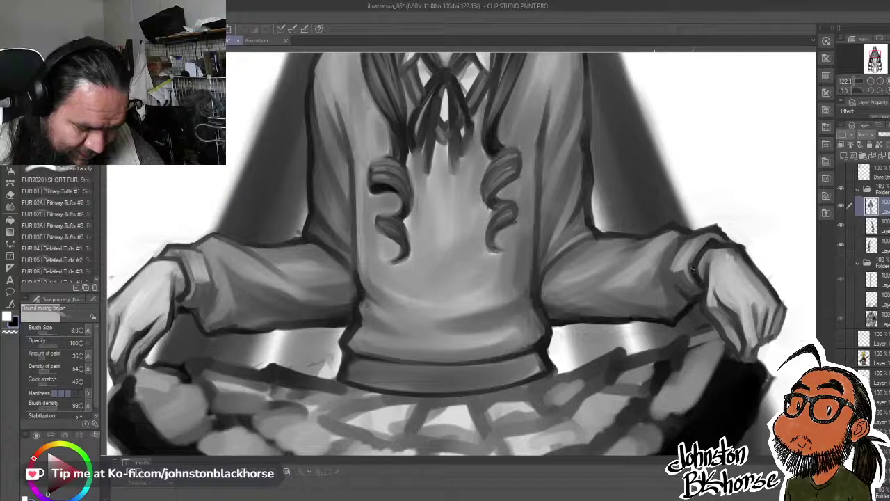
{"action": "scroll", "coordinate": [676, 233], "scroll_direction": "down", "scroll_amount": 5}
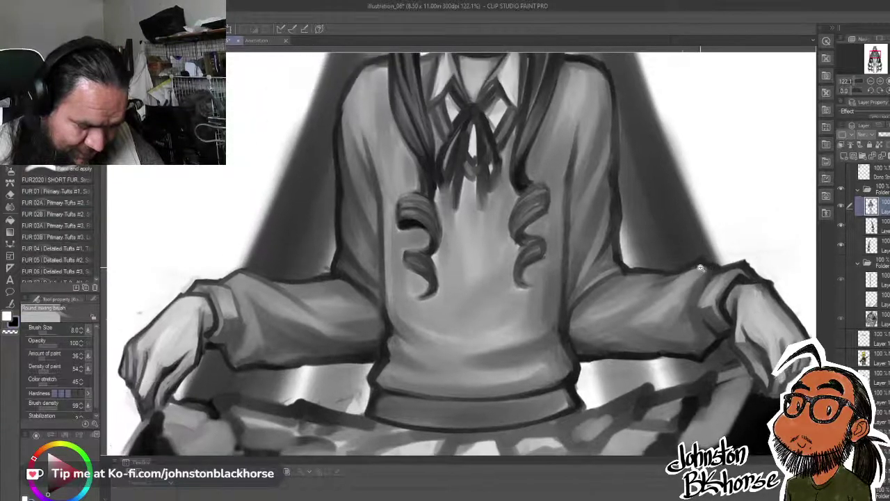
{"action": "left_click_drag", "start_coordinate": [691, 275], "coordinate": [648, 239]}
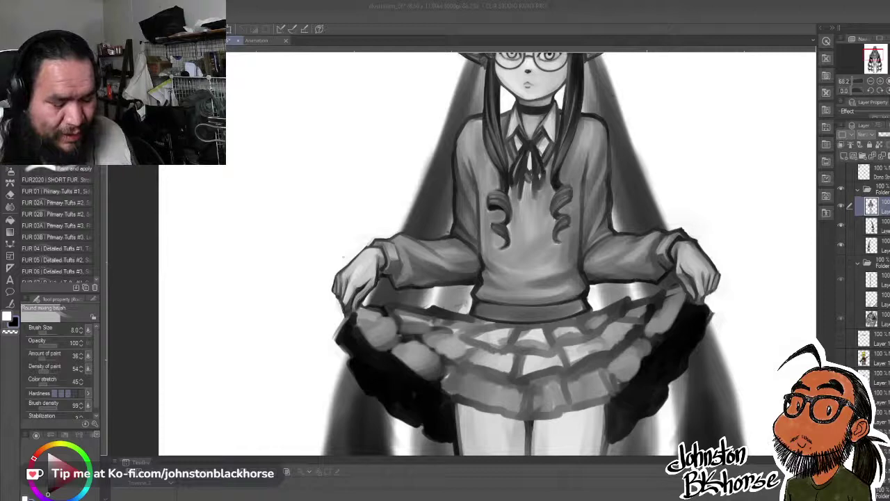
- Sharpen the dark outline along the lower edge of the sweater's waistband
{"action": "mouse_move", "coordinate": [695, 247]}
{"action": "left_mouse_down"}
{"action": "mouse_move", "coordinate": [682, 240]}
{"action": "mouse_move", "coordinate": [678, 215]}
{"action": "left_mouse_up"}
{"action": "mouse_move", "coordinate": [673, 274]}
{"action": "left_mouse_down"}
{"action": "mouse_move", "coordinate": [615, 93]}
{"action": "mouse_move", "coordinate": [619, 266]}
{"action": "mouse_move", "coordinate": [597, 258]}
{"action": "left_mouse_up"}
{"action": "left_click_drag", "start_coordinate": [600, 160], "coordinate": [599, 238]}
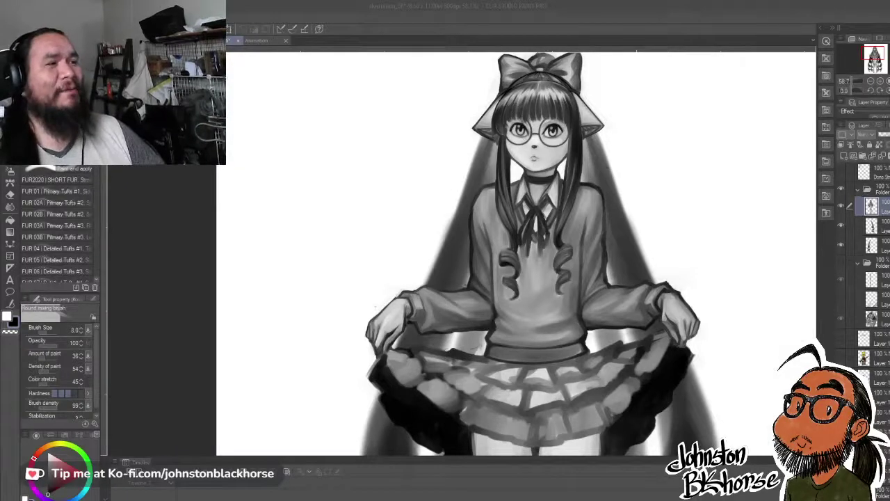
{"action": "left_click_drag", "start_coordinate": [547, 426], "coordinate": [630, 342]}
{"action": "left_click_drag", "start_coordinate": [656, 276], "coordinate": [649, 206]}
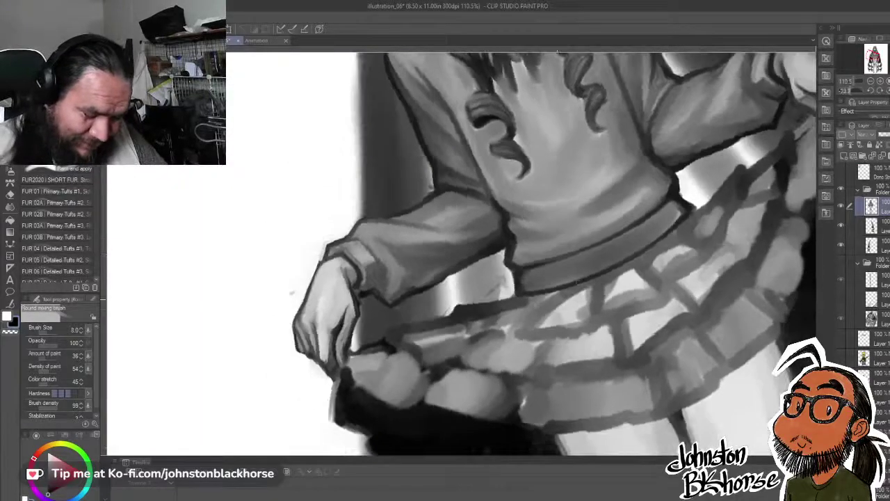
{"action": "left_click_drag", "start_coordinate": [648, 301], "coordinate": [570, 310]}
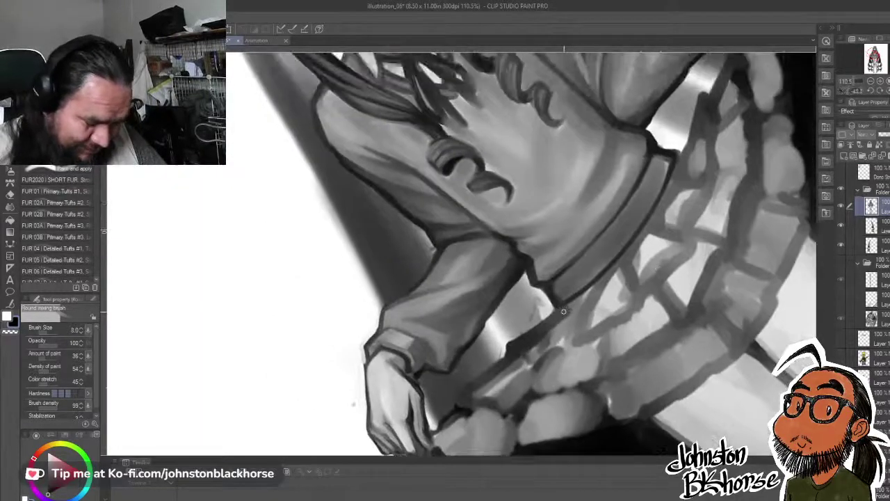
{"action": "left_click_drag", "start_coordinate": [563, 311], "coordinate": [600, 279]}
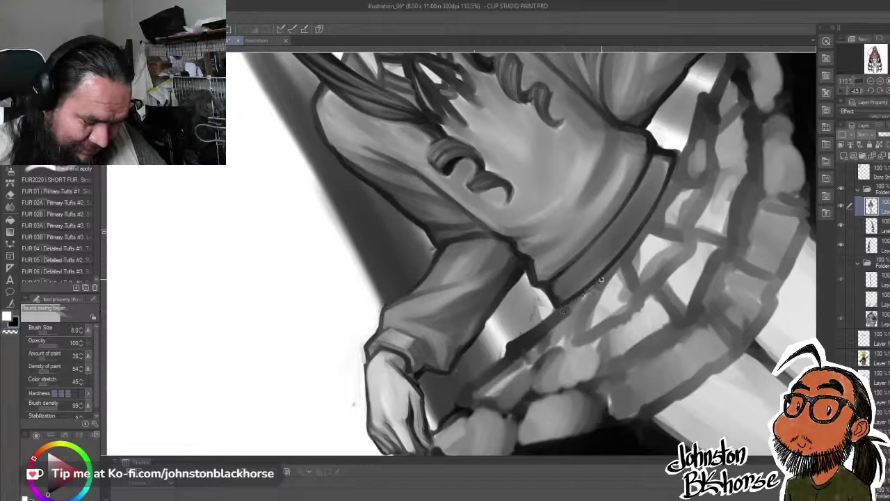
{"action": "left_click_drag", "start_coordinate": [566, 310], "coordinate": [596, 287]}
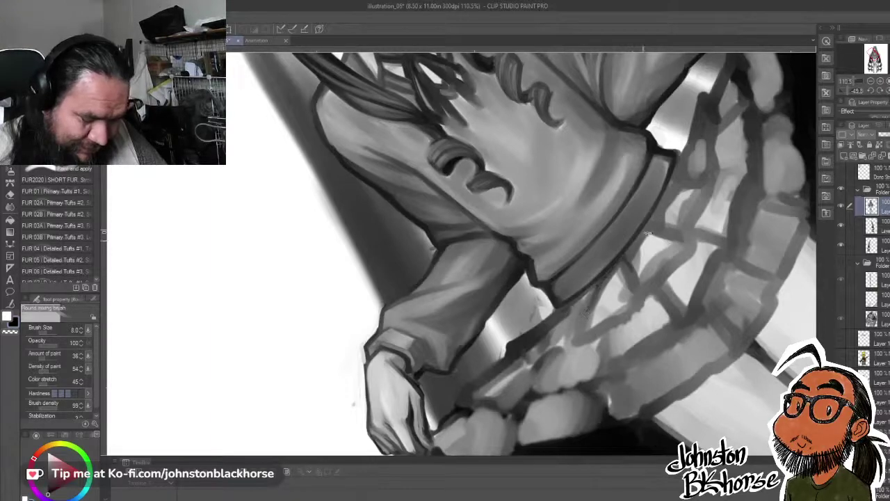
{"action": "mouse_move", "coordinate": [648, 234]}
{"action": "left_mouse_down"}
{"action": "mouse_move", "coordinate": [618, 305]}
{"action": "mouse_move", "coordinate": [602, 299]}
{"action": "left_mouse_up"}
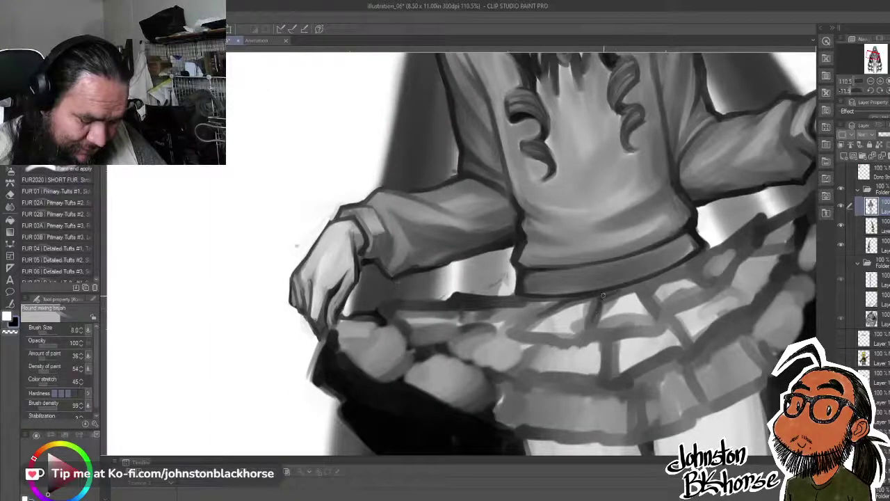
- Outline the folds and hem of the skirt's top ruffle from the centre toward the right-hand side, enlarging the brush to size 12
{"action": "mouse_move", "coordinate": [624, 276]}
{"action": "left_mouse_down"}
{"action": "mouse_move", "coordinate": [570, 308]}
{"action": "mouse_move", "coordinate": [633, 300]}
{"action": "mouse_move", "coordinate": [650, 284]}
{"action": "mouse_move", "coordinate": [654, 312]}
{"action": "mouse_move", "coordinate": [641, 303]}
{"action": "mouse_move", "coordinate": [642, 235]}
{"action": "left_mouse_up"}
{"action": "mouse_move", "coordinate": [597, 310]}
{"action": "left_mouse_down"}
{"action": "mouse_move", "coordinate": [642, 292]}
{"action": "mouse_move", "coordinate": [595, 308]}
{"action": "mouse_move", "coordinate": [641, 288]}
{"action": "mouse_move", "coordinate": [628, 291]}
{"action": "mouse_move", "coordinate": [667, 262]}
{"action": "mouse_move", "coordinate": [655, 281]}
{"action": "mouse_move", "coordinate": [682, 241]}
{"action": "left_mouse_up"}
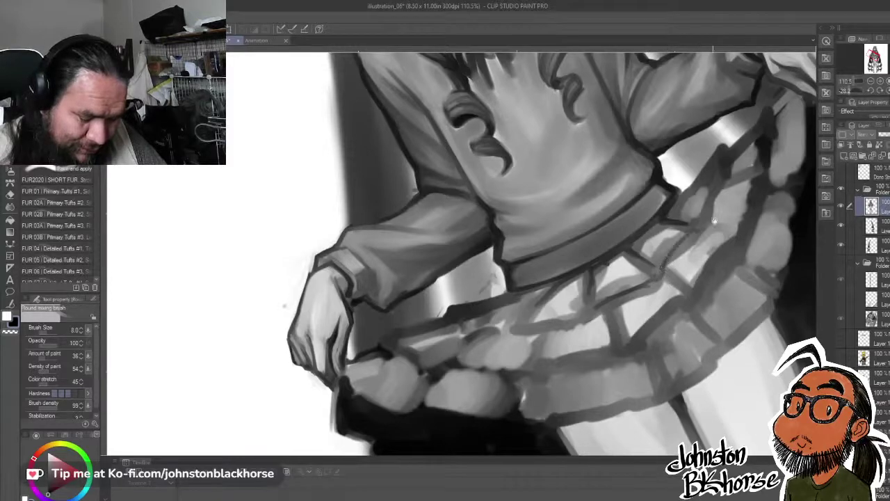
{"action": "mouse_move", "coordinate": [743, 248]}
{"action": "left_mouse_down"}
{"action": "mouse_move", "coordinate": [642, 356]}
{"action": "mouse_move", "coordinate": [639, 309]}
{"action": "mouse_move", "coordinate": [681, 258]}
{"action": "left_mouse_up"}
{"action": "key", "text": "]"}
{"action": "key", "text": "]"}
{"action": "mouse_move", "coordinate": [624, 292]}
{"action": "left_mouse_down"}
{"action": "mouse_move", "coordinate": [721, 218]}
{"action": "mouse_move", "coordinate": [633, 293]}
{"action": "mouse_move", "coordinate": [678, 210]}
{"action": "left_mouse_up"}
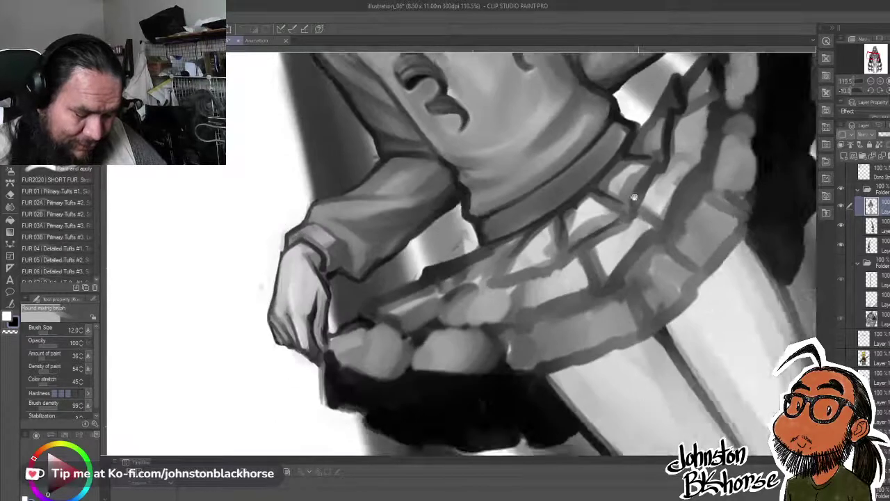
- Darken the outline and overlapping folds of the top ruffle toward the left-hand side of the skirt
{"action": "mouse_move", "coordinate": [580, 243]}
{"action": "left_mouse_down"}
{"action": "mouse_move", "coordinate": [671, 281]}
{"action": "mouse_move", "coordinate": [601, 317]}
{"action": "mouse_move", "coordinate": [619, 254]}
{"action": "left_mouse_up"}
{"action": "mouse_move", "coordinate": [614, 251]}
{"action": "left_mouse_down"}
{"action": "mouse_move", "coordinate": [651, 303]}
{"action": "mouse_move", "coordinate": [603, 341]}
{"action": "mouse_move", "coordinate": [614, 295]}
{"action": "mouse_move", "coordinate": [590, 327]}
{"action": "mouse_move", "coordinate": [630, 277]}
{"action": "mouse_move", "coordinate": [609, 309]}
{"action": "left_mouse_up"}
{"action": "key", "text": "c"}
{"action": "key", "text": "c"}
{"action": "mouse_move", "coordinate": [661, 252]}
{"action": "left_mouse_down"}
{"action": "mouse_move", "coordinate": [659, 329]}
{"action": "mouse_move", "coordinate": [620, 292]}
{"action": "left_mouse_up"}
{"action": "left_click_drag", "start_coordinate": [659, 269], "coordinate": [674, 327]}
{"action": "left_click_drag", "start_coordinate": [633, 347], "coordinate": [618, 310]}
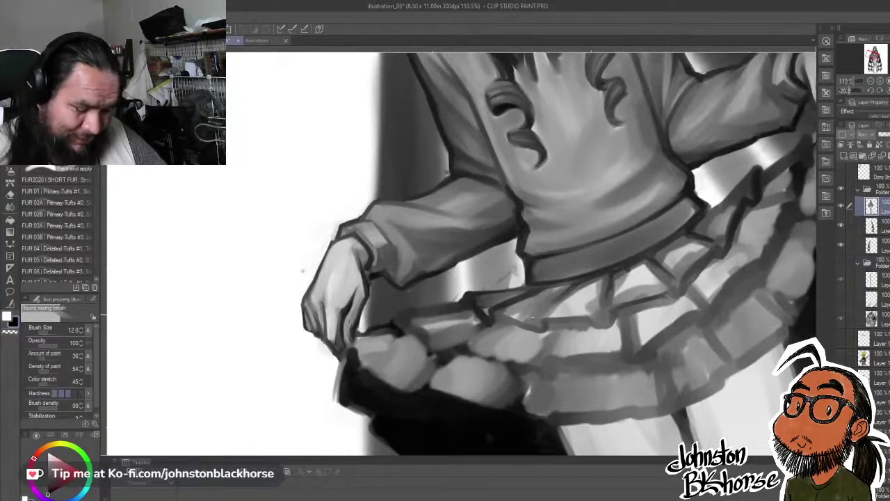
- Define the pleat creases and lower hem of the top ruffle across its left-hand and central sections
{"action": "mouse_move", "coordinate": [506, 320]}
{"action": "left_mouse_down"}
{"action": "mouse_move", "coordinate": [540, 334]}
{"action": "mouse_move", "coordinate": [505, 319]}
{"action": "mouse_move", "coordinate": [541, 333]}
{"action": "mouse_move", "coordinate": [557, 322]}
{"action": "mouse_move", "coordinate": [530, 320]}
{"action": "mouse_move", "coordinate": [547, 322]}
{"action": "mouse_move", "coordinate": [561, 290]}
{"action": "left_mouse_up"}
{"action": "key", "text": "x"}
{"action": "key", "text": "x"}
{"action": "left_click_drag", "start_coordinate": [543, 327], "coordinate": [565, 301]}
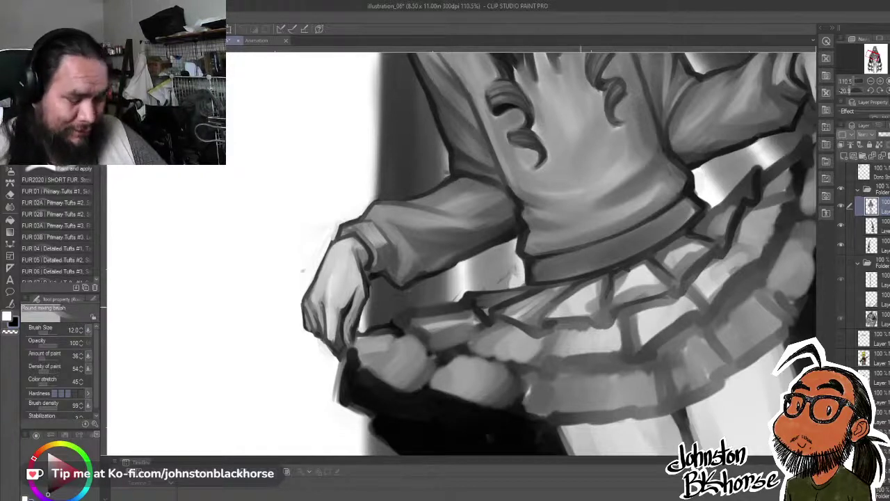
{"action": "mouse_move", "coordinate": [552, 326]}
{"action": "left_mouse_down"}
{"action": "mouse_move", "coordinate": [612, 321]}
{"action": "mouse_move", "coordinate": [676, 297]}
{"action": "left_mouse_up"}
{"action": "mouse_move", "coordinate": [616, 317]}
{"action": "left_mouse_down"}
{"action": "mouse_move", "coordinate": [688, 290]}
{"action": "mouse_move", "coordinate": [690, 274]}
{"action": "mouse_move", "coordinate": [715, 253]}
{"action": "mouse_move", "coordinate": [721, 260]}
{"action": "mouse_move", "coordinate": [737, 221]}
{"action": "left_mouse_up"}
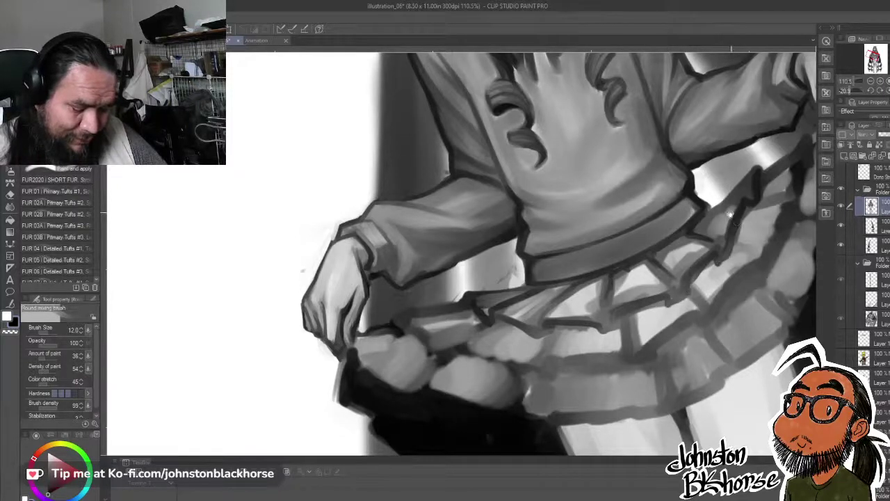
- Shade the top ruffle's left-of-centre pleats with fine strokes fanning out from the waistband and clean up their hem
{"action": "key", "text": "x"}
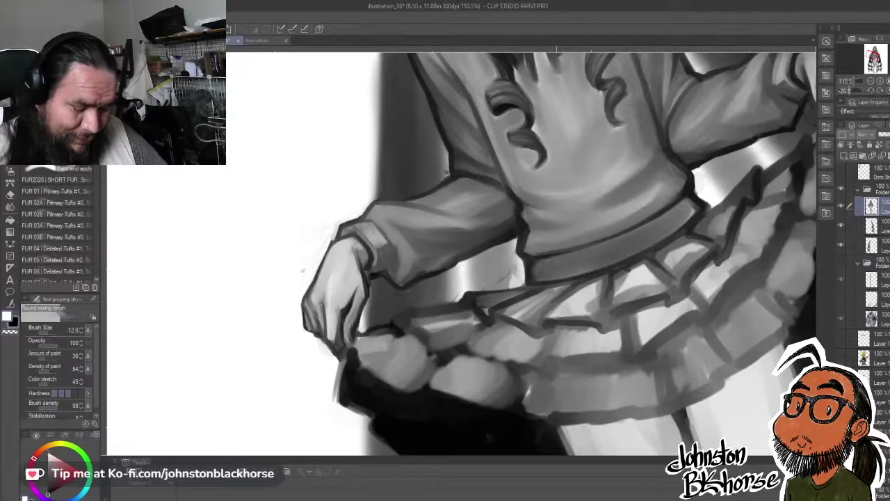
{"action": "left_click_drag", "start_coordinate": [553, 318], "coordinate": [591, 284]}
{"action": "left_click_drag", "start_coordinate": [577, 319], "coordinate": [600, 287]}
{"action": "left_click_drag", "start_coordinate": [515, 319], "coordinate": [545, 334]}
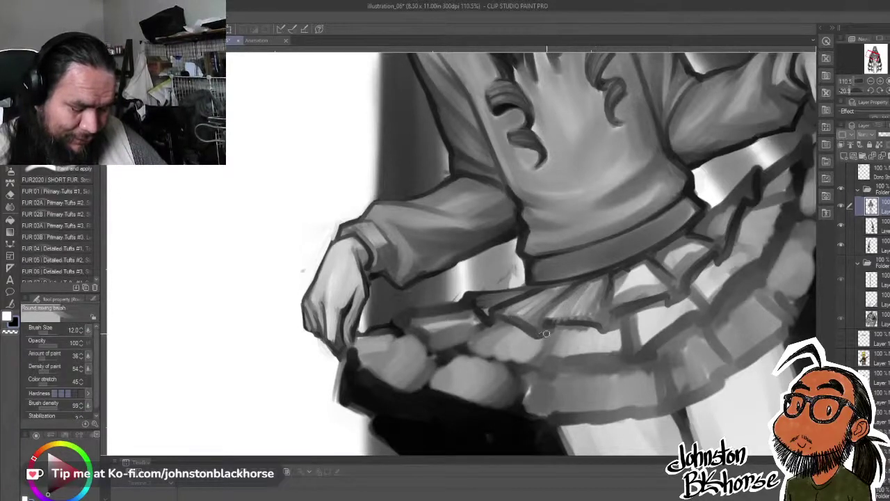
{"action": "mouse_move", "coordinate": [600, 326]}
{"action": "left_mouse_down"}
{"action": "mouse_move", "coordinate": [658, 298]}
{"action": "mouse_move", "coordinate": [674, 301]}
{"action": "mouse_move", "coordinate": [683, 281]}
{"action": "left_mouse_up"}
{"action": "mouse_move", "coordinate": [735, 259]}
{"action": "left_mouse_down"}
{"action": "mouse_move", "coordinate": [693, 344]}
{"action": "mouse_move", "coordinate": [678, 324]}
{"action": "left_mouse_up"}
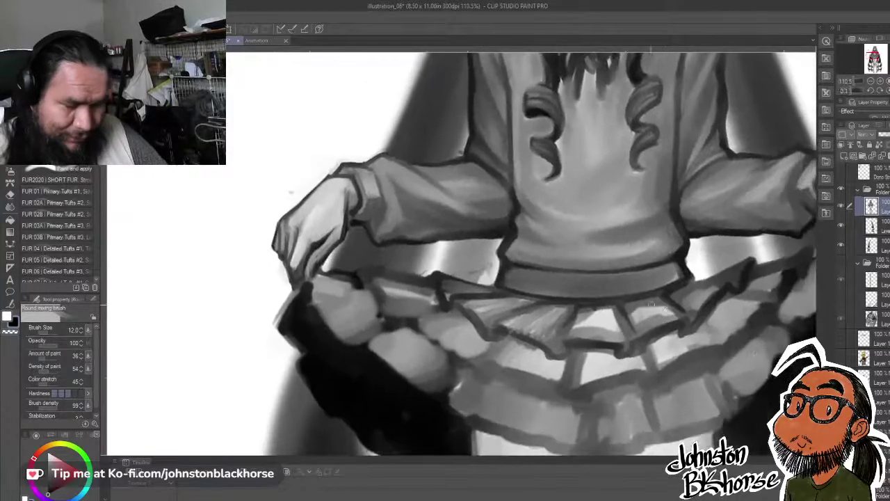
- Enlarge the brush to size 40 and tone down the light areas of the skirt's middle ruffle with gray
{"action": "key", "text": "]"}
{"action": "key", "text": "]"}
{"action": "key", "text": "]"}
{"action": "key", "text": "]"}
{"action": "key", "text": "]"}
{"action": "key", "text": "]"}
{"action": "mouse_move", "coordinate": [584, 353]}
{"action": "left_mouse_down"}
{"action": "mouse_move", "coordinate": [593, 379]}
{"action": "mouse_move", "coordinate": [602, 379]}
{"action": "mouse_move", "coordinate": [592, 354]}
{"action": "mouse_move", "coordinate": [605, 380]}
{"action": "mouse_move", "coordinate": [631, 350]}
{"action": "mouse_move", "coordinate": [644, 369]}
{"action": "mouse_move", "coordinate": [694, 327]}
{"action": "mouse_move", "coordinate": [668, 347]}
{"action": "mouse_move", "coordinate": [712, 334]}
{"action": "mouse_move", "coordinate": [706, 320]}
{"action": "mouse_move", "coordinate": [717, 322]}
{"action": "mouse_move", "coordinate": [717, 305]}
{"action": "mouse_move", "coordinate": [742, 299]}
{"action": "left_mouse_up"}
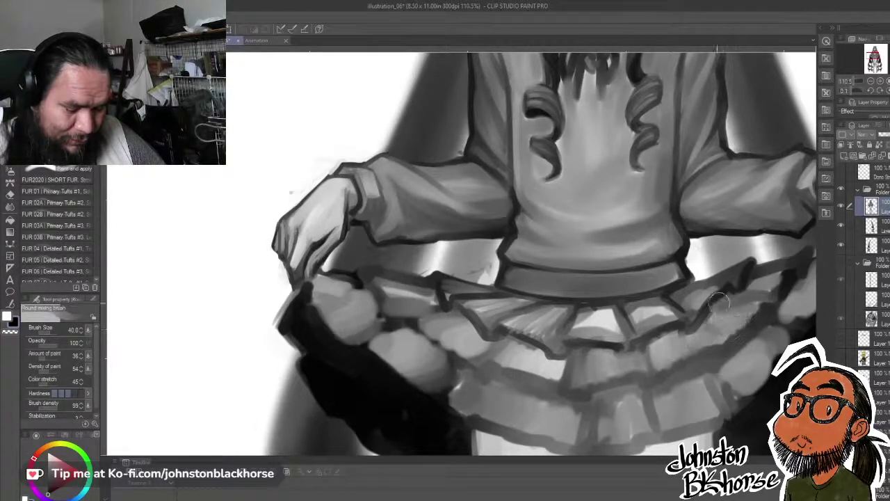
{"action": "mouse_move", "coordinate": [626, 296]}
{"action": "left_mouse_down"}
{"action": "mouse_move", "coordinate": [702, 306]}
{"action": "mouse_move", "coordinate": [662, 214]}
{"action": "mouse_move", "coordinate": [629, 292]}
{"action": "mouse_move", "coordinate": [685, 285]}
{"action": "mouse_move", "coordinate": [661, 251]}
{"action": "left_mouse_up"}
{"action": "mouse_move", "coordinate": [559, 274]}
{"action": "left_mouse_down"}
{"action": "mouse_move", "coordinate": [557, 284]}
{"action": "mouse_move", "coordinate": [598, 301]}
{"action": "mouse_move", "coordinate": [593, 320]}
{"action": "left_mouse_up"}
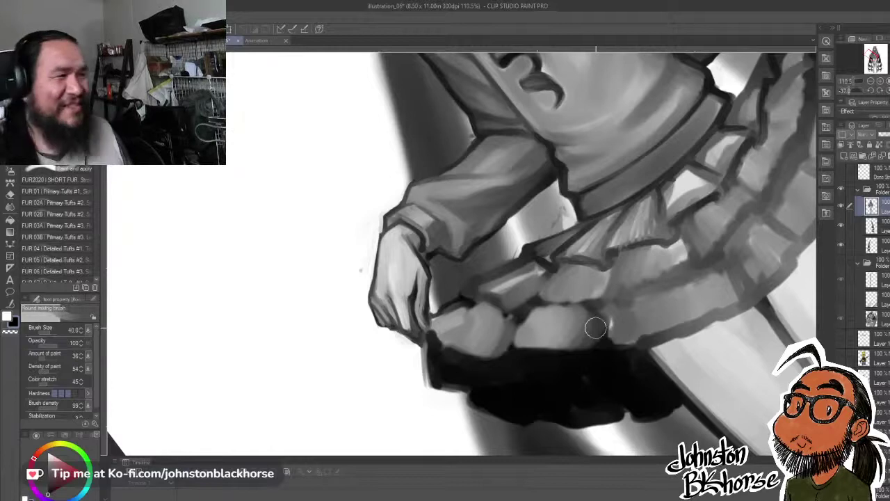
{"action": "scroll", "coordinate": [596, 327], "scroll_direction": "up", "scroll_amount": 1}
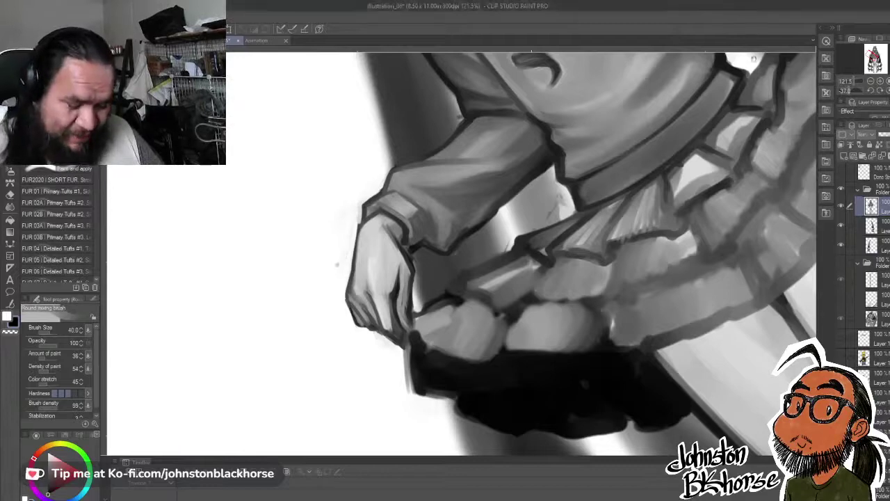
- Reduce the brush to size 15 and refine the dark edges of the lower skirt hem and outer thighs
{"action": "left_click_drag", "start_coordinate": [727, 192], "coordinate": [550, 254]}
{"action": "mouse_move", "coordinate": [693, 289]}
{"action": "left_mouse_down"}
{"action": "mouse_move", "coordinate": [657, 285]}
{"action": "mouse_move", "coordinate": [518, 393]}
{"action": "mouse_move", "coordinate": [512, 423]}
{"action": "left_mouse_up"}
{"action": "key", "text": "["}
{"action": "key", "text": "["}
{"action": "mouse_move", "coordinate": [437, 336]}
{"action": "left_mouse_down"}
{"action": "mouse_move", "coordinate": [431, 329]}
{"action": "mouse_move", "coordinate": [468, 399]}
{"action": "left_mouse_up"}
{"action": "key", "text": "["}
{"action": "key", "text": "["}
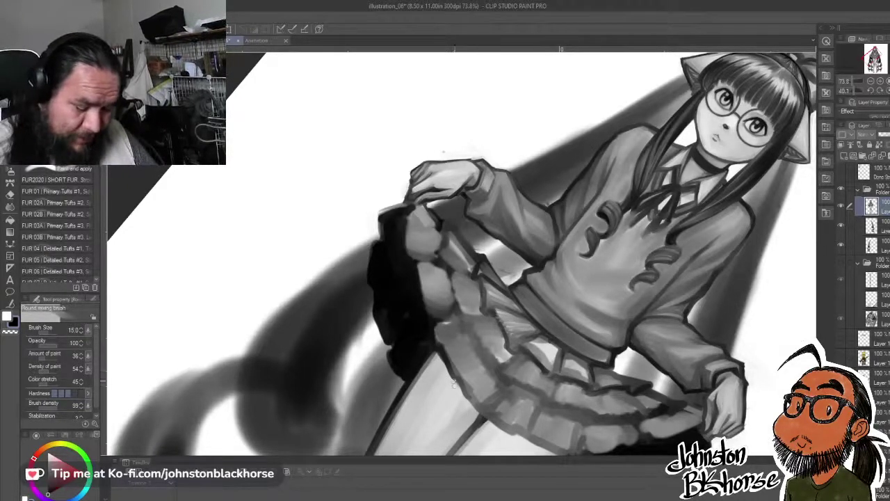
{"action": "left_click_drag", "start_coordinate": [451, 371], "coordinate": [482, 414]}
{"action": "left_click_drag", "start_coordinate": [556, 416], "coordinate": [550, 270]}
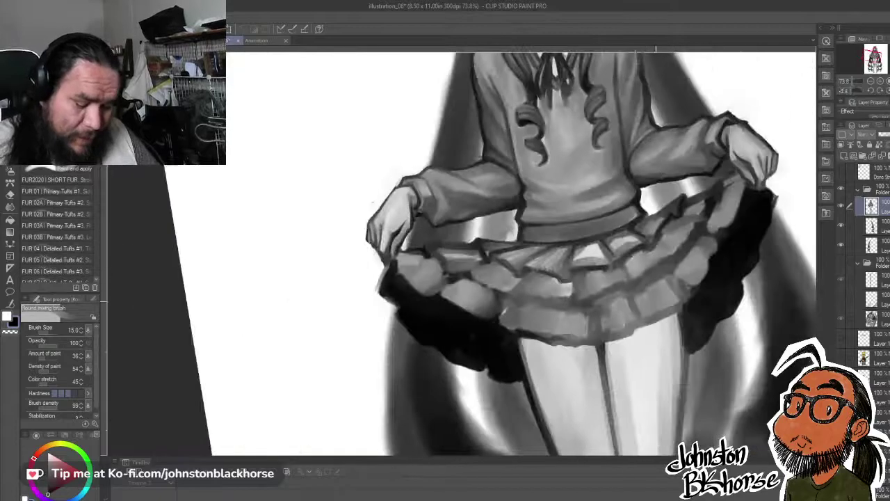
{"action": "mouse_move", "coordinate": [603, 338]}
{"action": "left_mouse_down"}
{"action": "mouse_move", "coordinate": [651, 323]}
{"action": "mouse_move", "coordinate": [712, 265]}
{"action": "mouse_move", "coordinate": [636, 354]}
{"action": "left_mouse_up"}
- Reset the canvas rotation and check the whole character
{"action": "scroll", "coordinate": [635, 322], "scroll_direction": "down", "scroll_amount": 3}
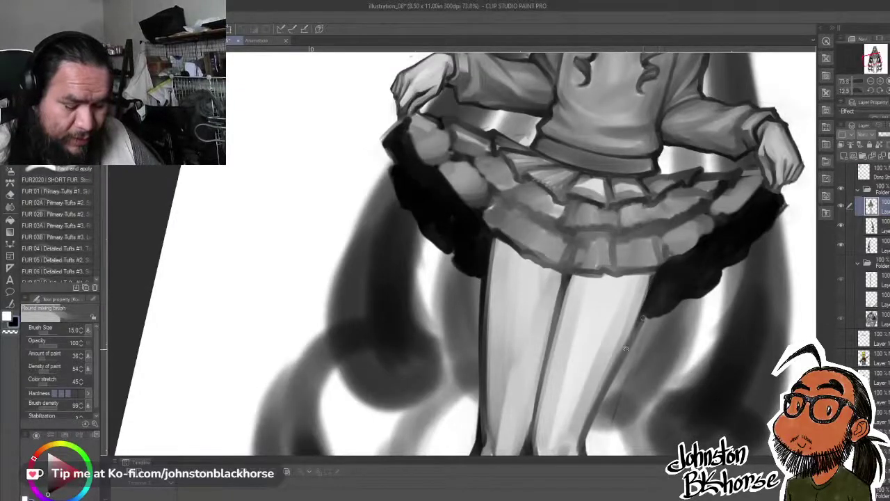
{"action": "scroll", "coordinate": [642, 319], "scroll_direction": "down", "scroll_amount": 2}
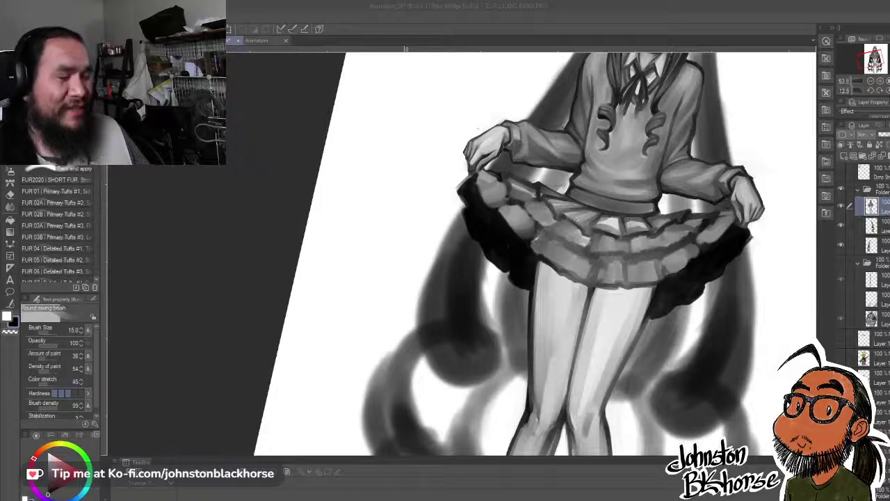
{"action": "left_click", "coordinate": [772, 29]}
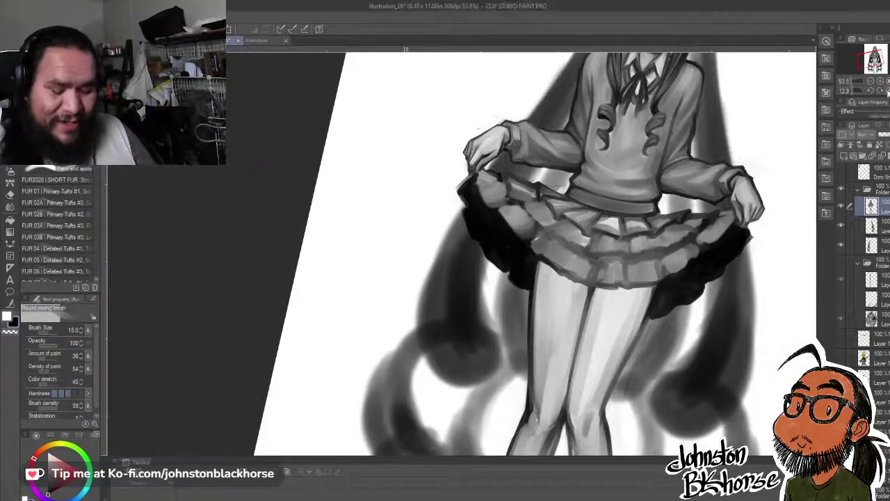
{"action": "left_click", "coordinate": [888, 92]}
{"action": "left_click_drag", "start_coordinate": [724, 145], "coordinate": [578, 249]}
{"action": "scroll", "coordinate": [641, 280], "scroll_direction": "down", "scroll_amount": 3}
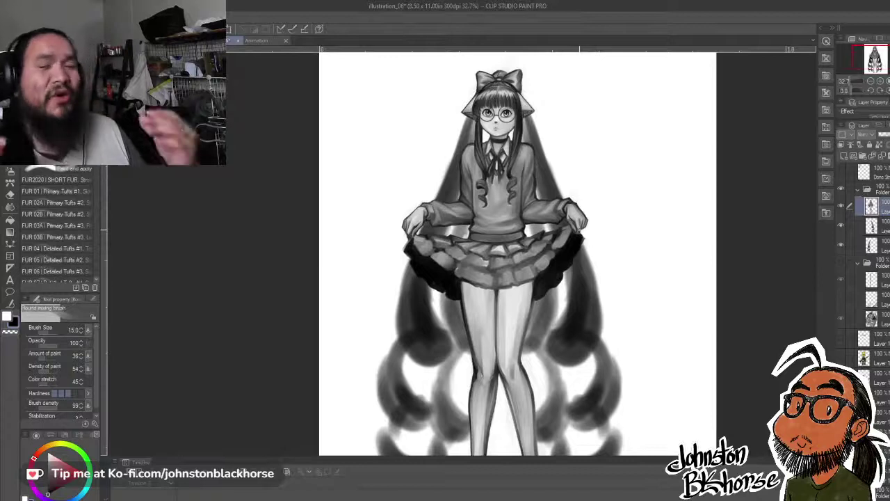